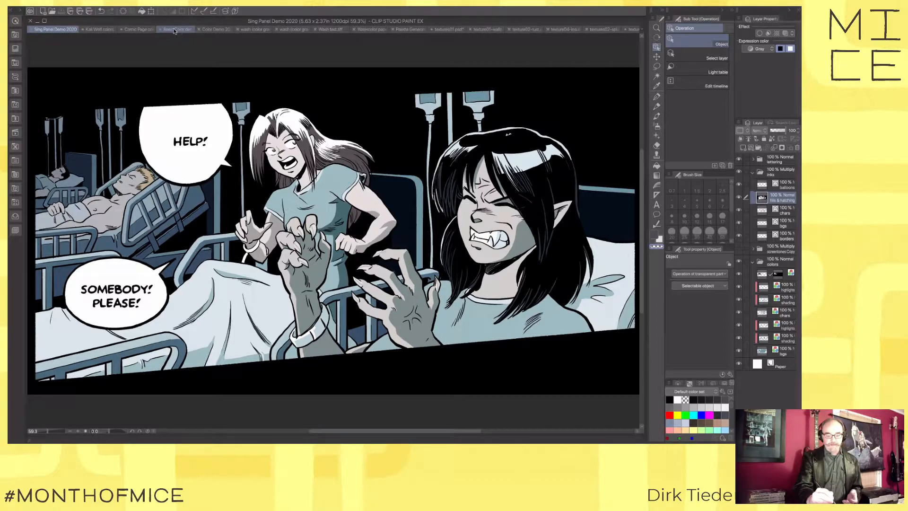
Step: Switch to the Comic Page coloring Demo 2020 document and step through its ink layers from Layer 3 down to chars
click(143, 28)
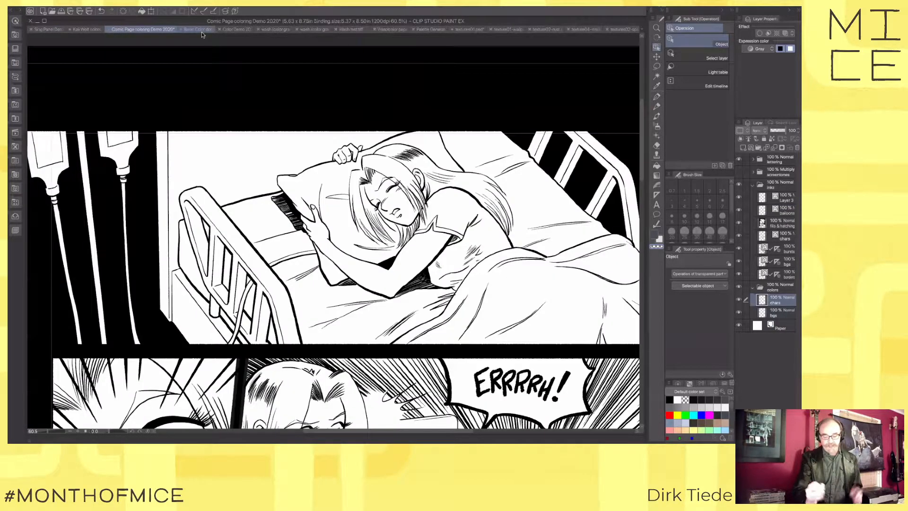
drag(384, 325, 348, 314)
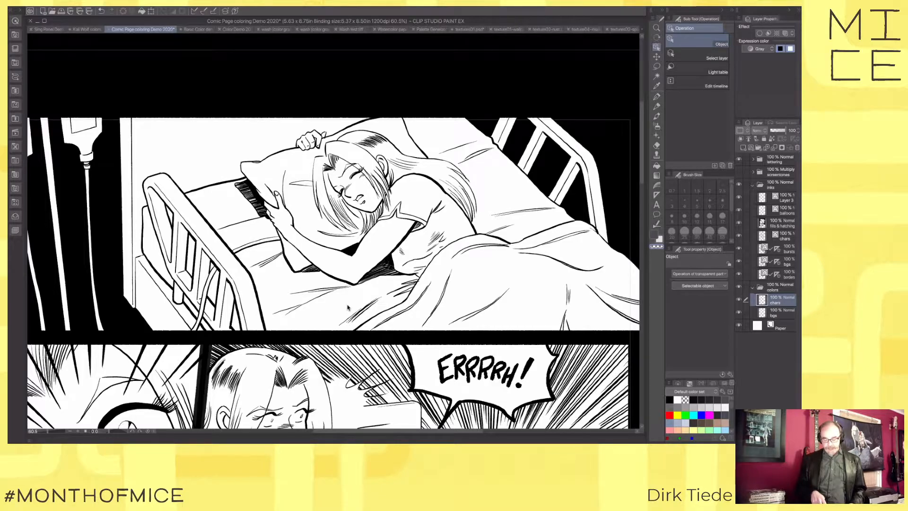
drag(603, 333, 553, 334)
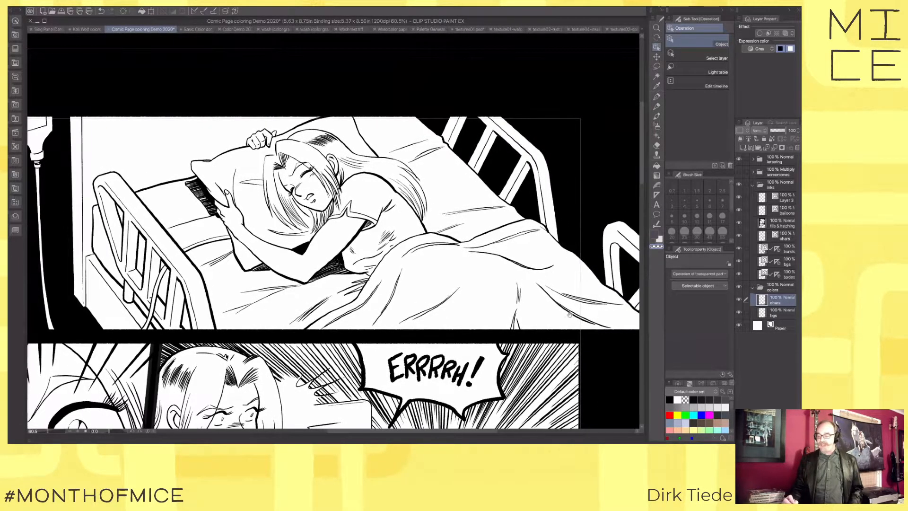
click(778, 186)
click(780, 210)
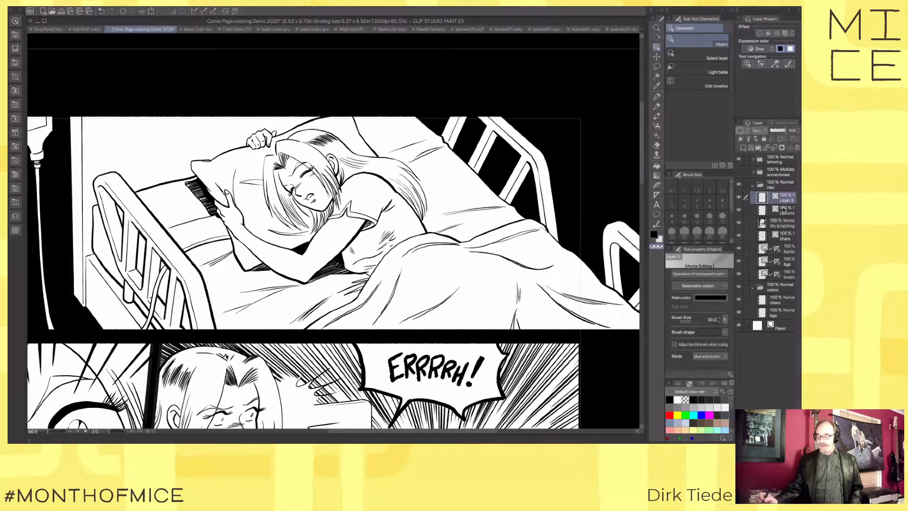
click(781, 223)
click(781, 236)
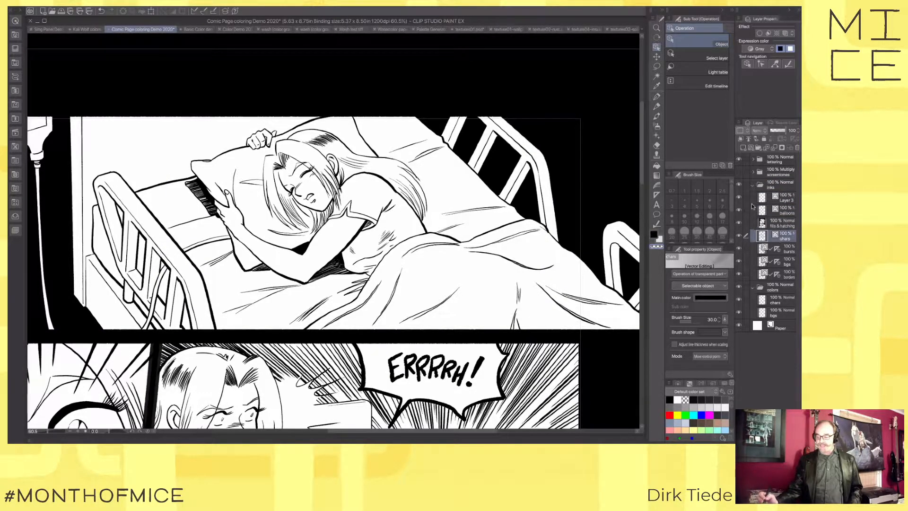
Step: Hide every ink layer above borders to examine the panel frames alone, and show those layers again
click(739, 209)
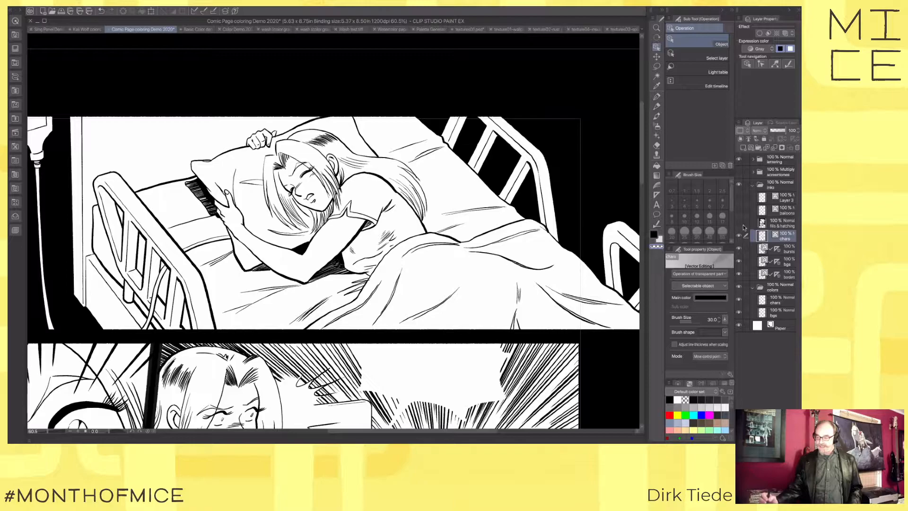
click(739, 223)
click(739, 236)
click(738, 249)
click(738, 262)
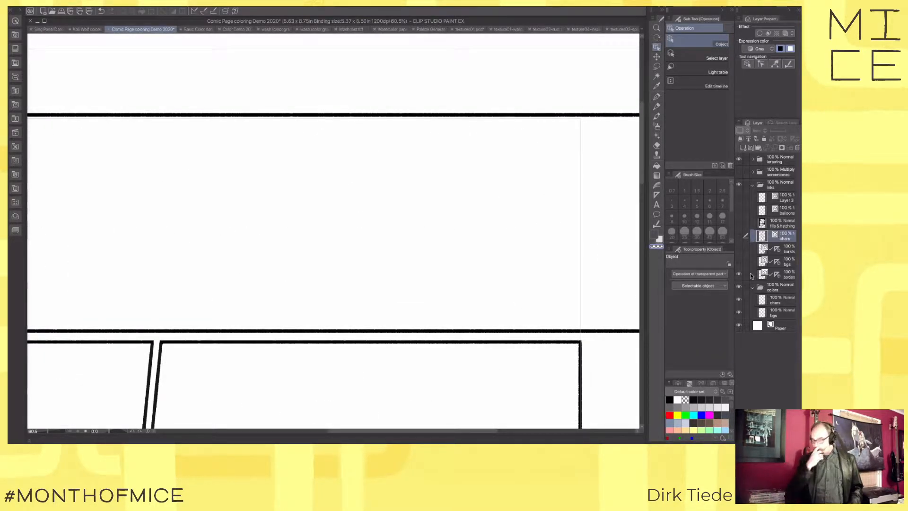
drag(488, 320, 539, 318)
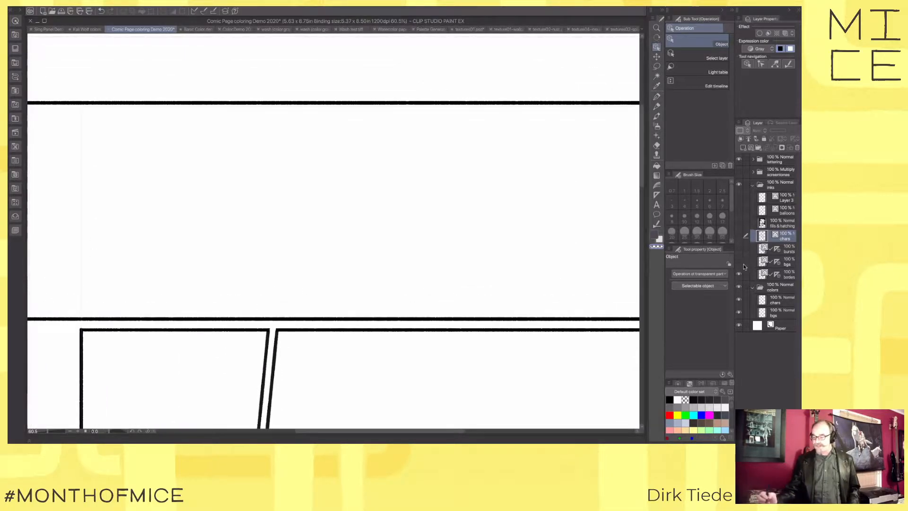
drag(739, 261, 738, 197)
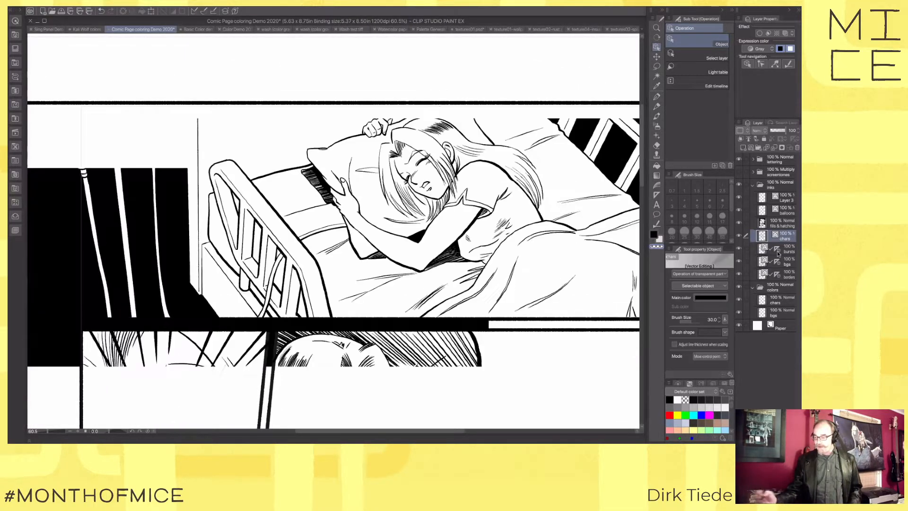
Step: Make the borders ink layer active, with its artwork rather than its perspective ruler as the editing target
click(783, 273)
drag(517, 317, 443, 317)
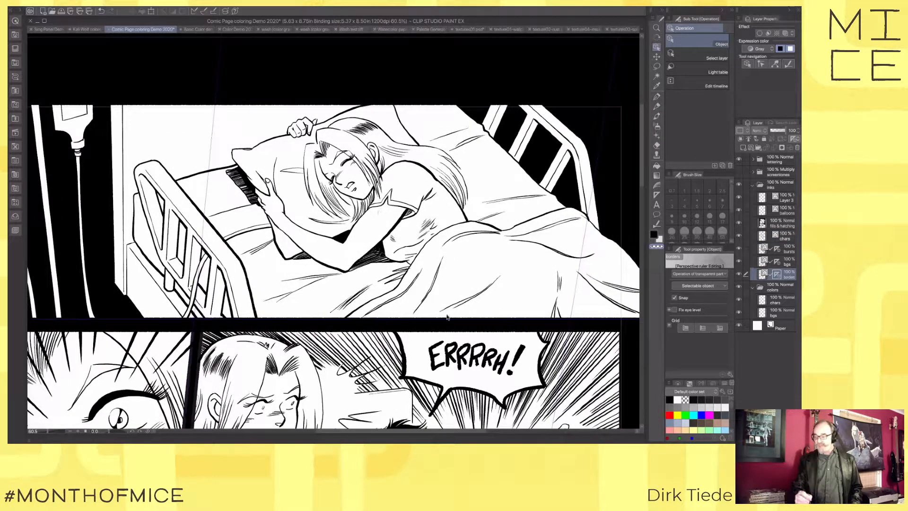
click(776, 261)
click(765, 275)
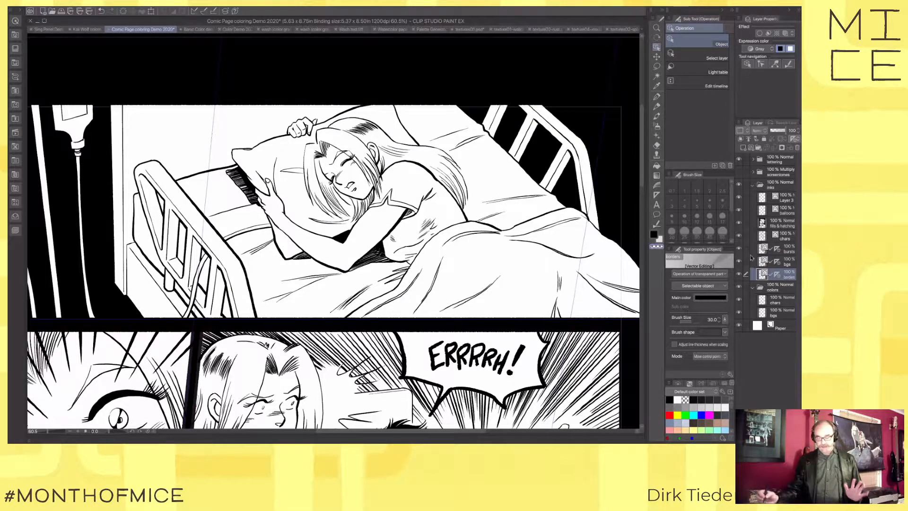
Step: Activate the Auto select tool and compare its Refer edited layer only and Refer other layers sub tools, ending on Refer other layers
click(659, 77)
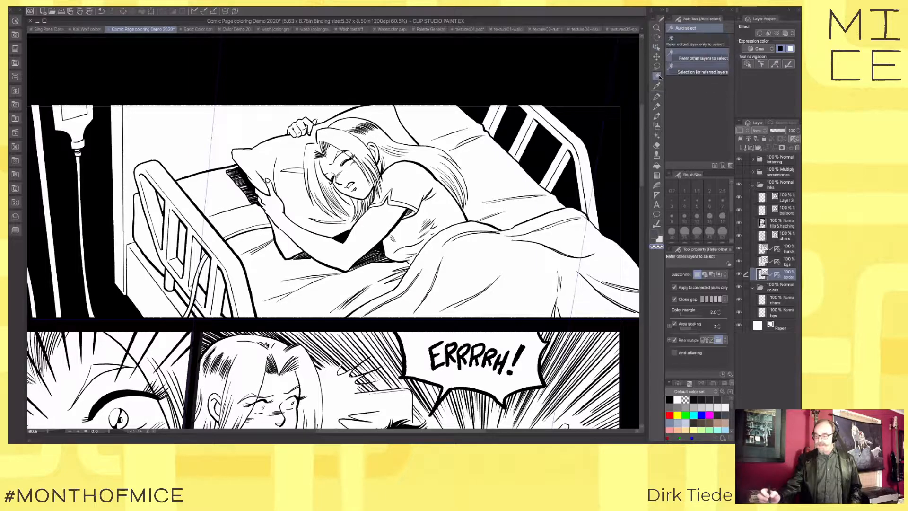
click(708, 43)
click(713, 58)
click(708, 43)
click(713, 59)
click(709, 46)
click(710, 60)
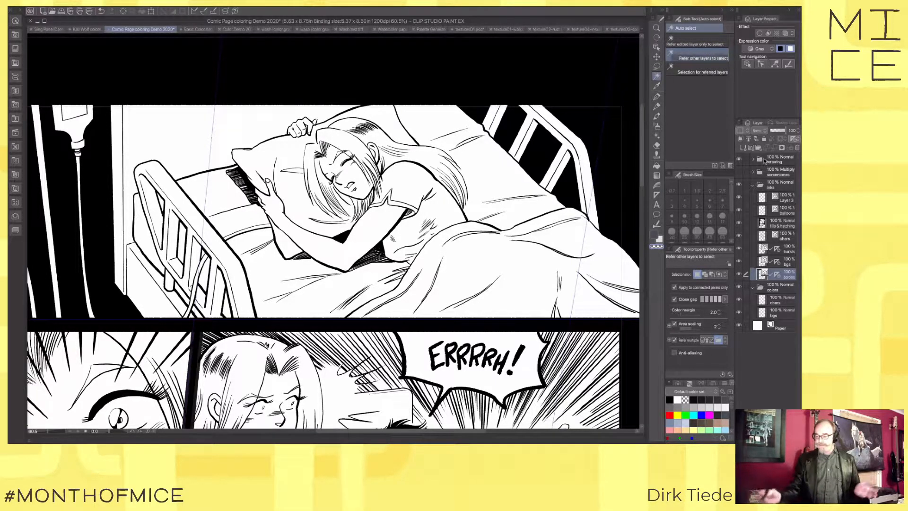
Step: Try Auto select with Refer multiple set to all layers on the blanket and sheet in the top panel, and deselect
click(704, 340)
click(491, 259)
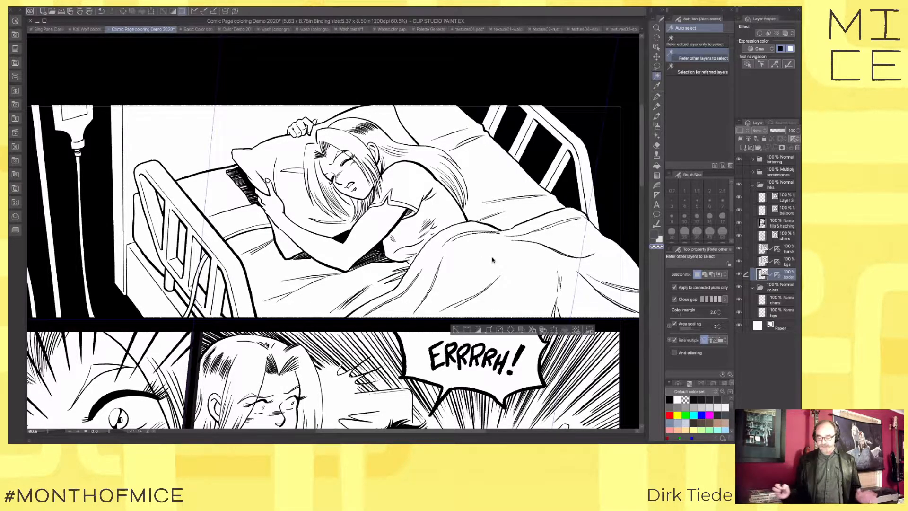
click(327, 289)
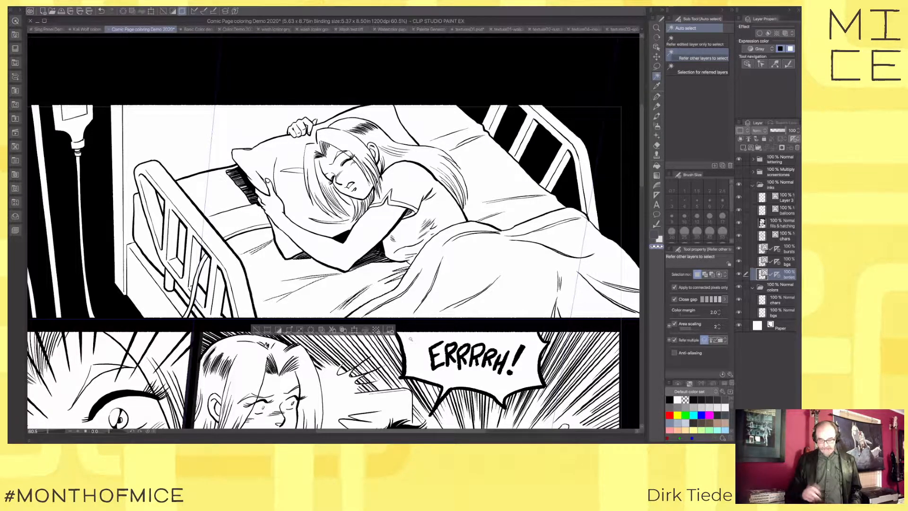
key(ctrl+d)
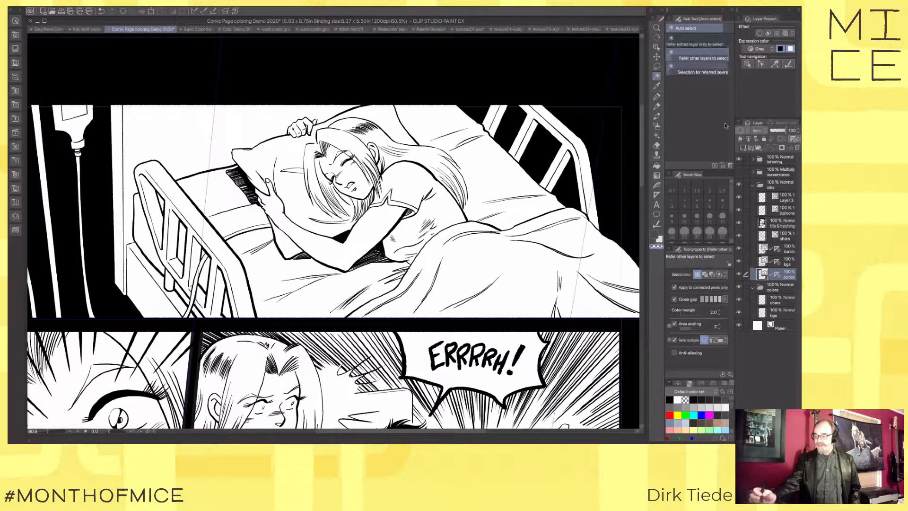
Step: Use Auto select with Refer edited layer only in the top panel and turn on Apply to connected pixels only
click(702, 44)
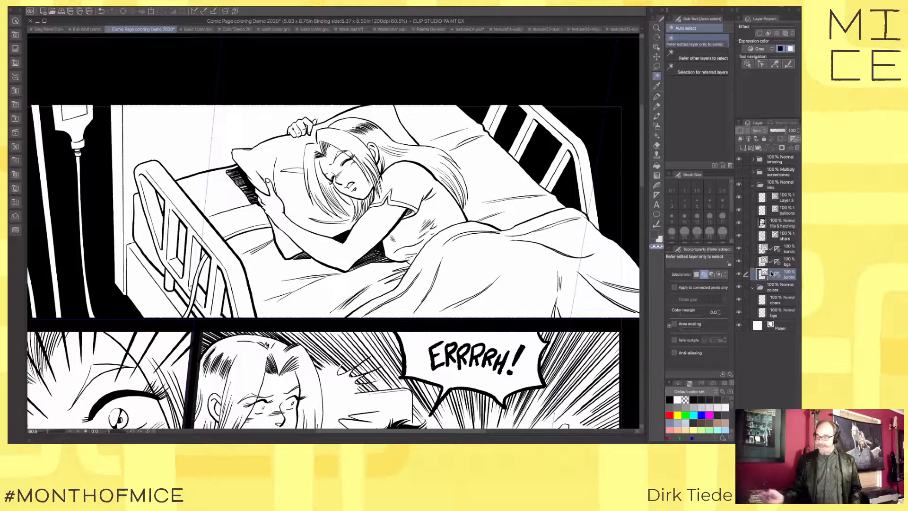
click(552, 280)
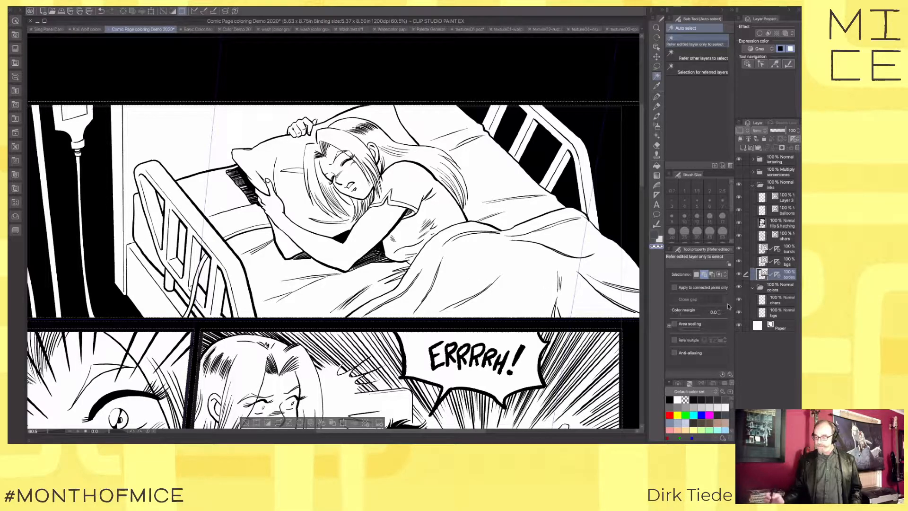
click(715, 288)
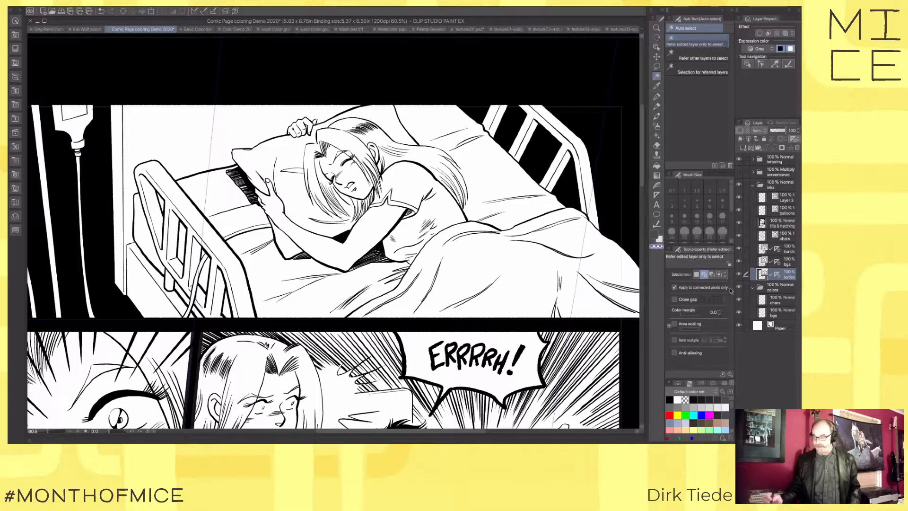
key(ctrl+z)
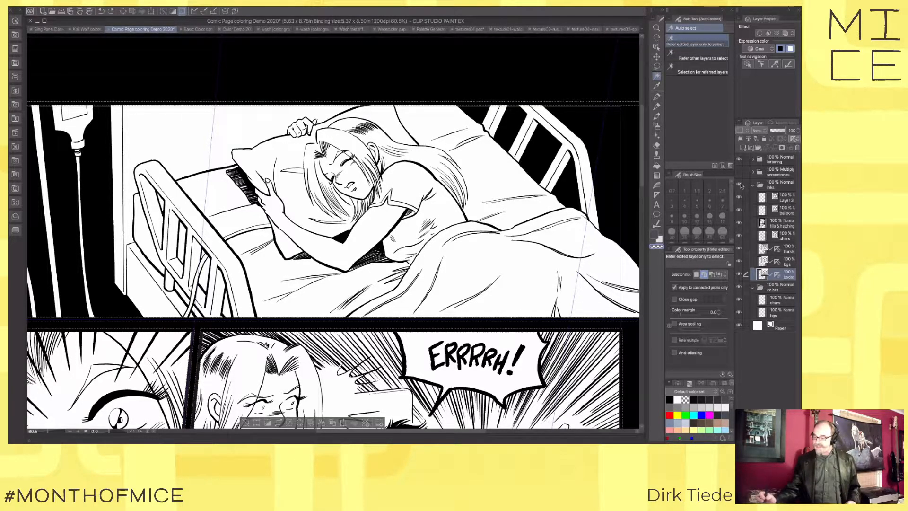
Step: Hide the ink layers above borders so that only the page's panel frames show
drag(739, 219, 739, 256)
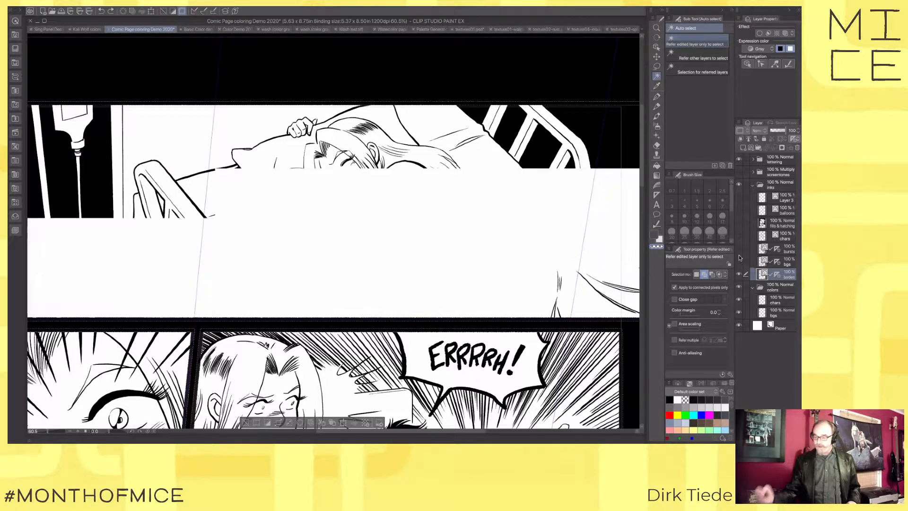
key(ctrl+alt+0)
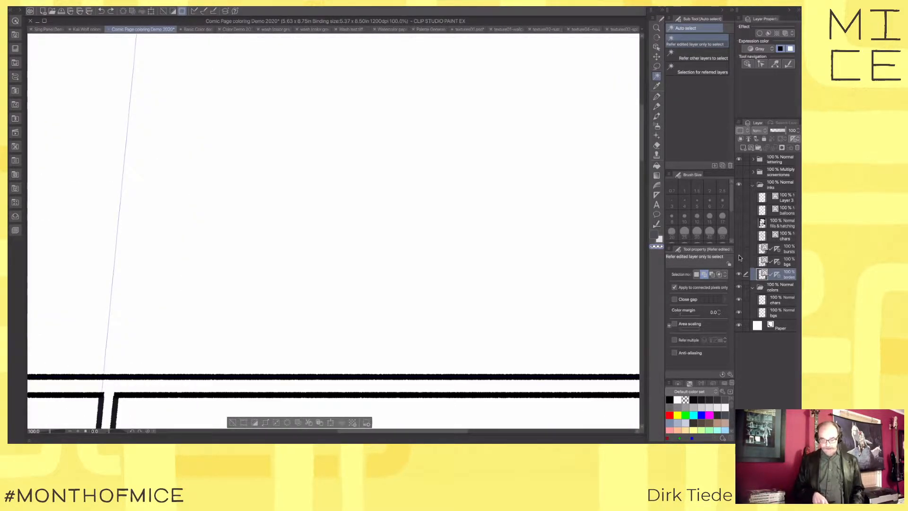
key(ctrl+minus)
key(ctrl+minus)
key(ctrl+minus)
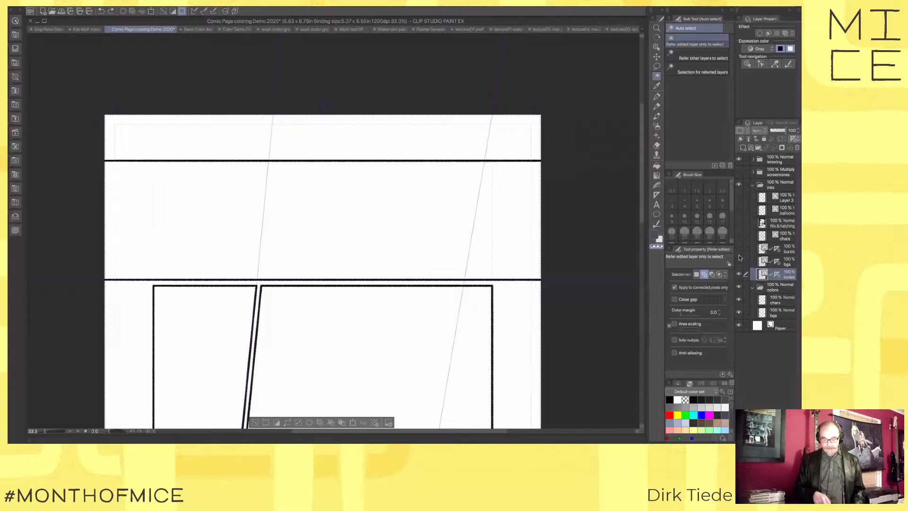
scroll(443, 294, down, 3)
Step: Replace the current selection with the top panel's interior, with Apply to connected pixels only turned on
click(674, 287)
key(ctrl+d)
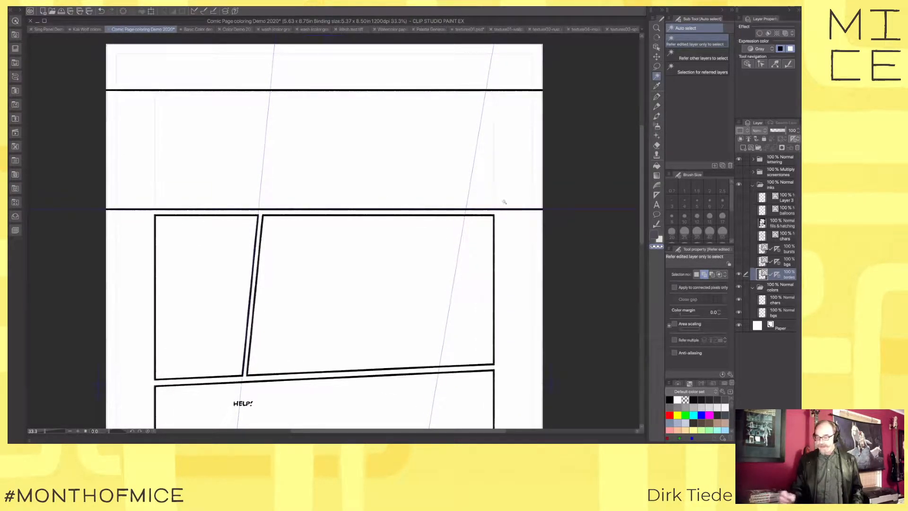
click(675, 287)
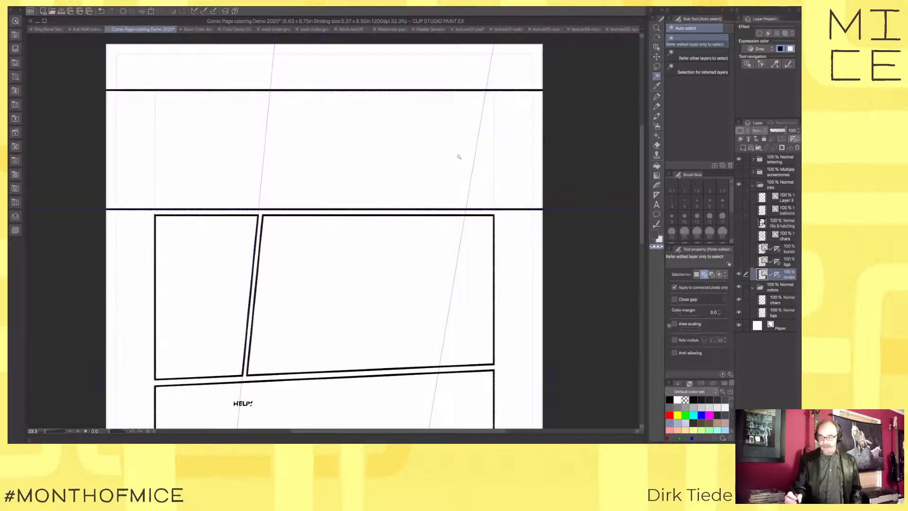
click(458, 159)
Step: Show the hidden ink layers again and add both middle-row panels to the selection
drag(741, 261, 745, 197)
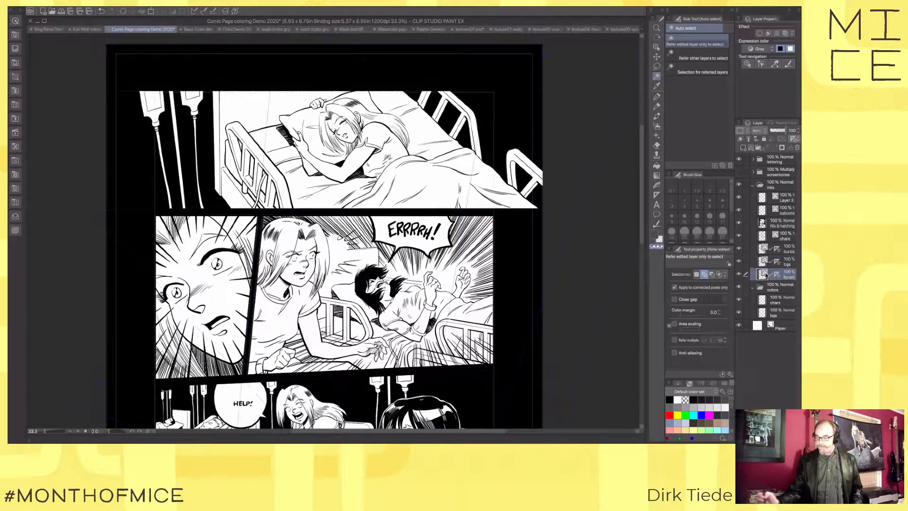
click(381, 294)
click(230, 295)
scroll(410, 329, down, 2)
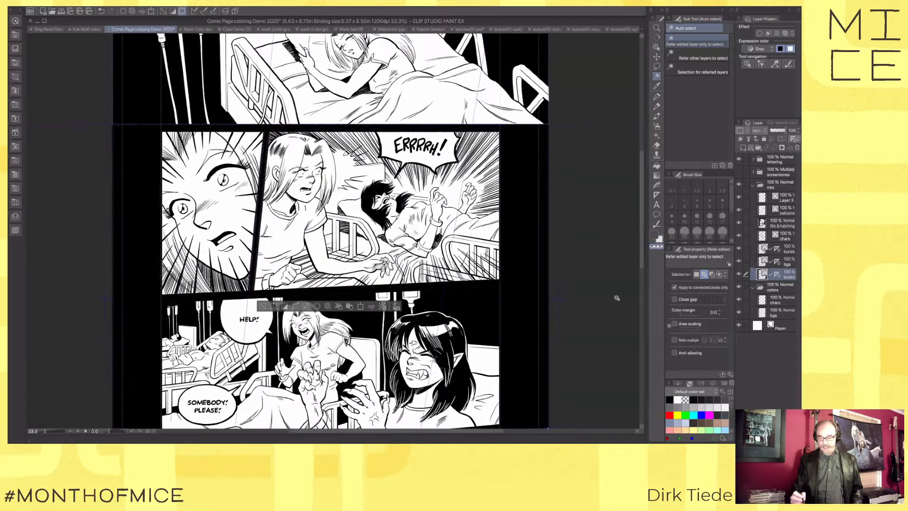
scroll(331, 231, down, 2)
drag(468, 192, 481, 310)
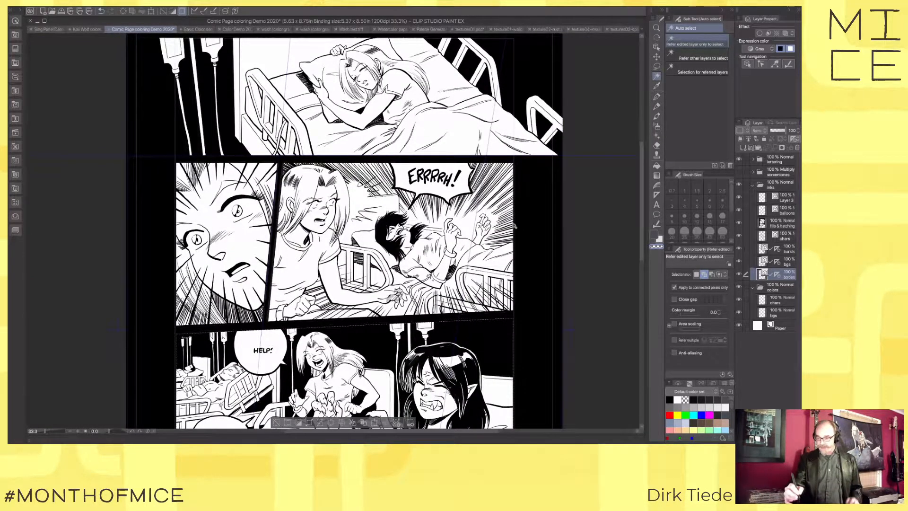
Step: Clear the selection and auto-select the top panel and the larger middle-row panel from the borders layer
key(super+d)
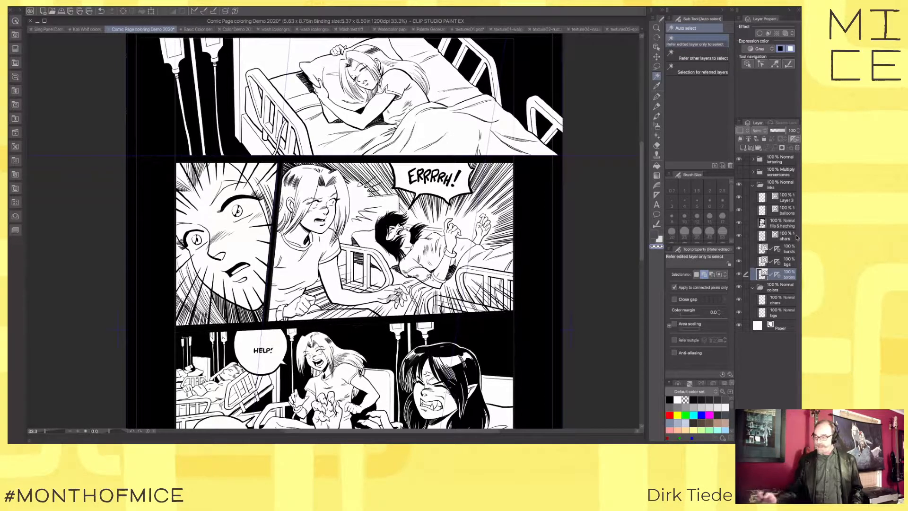
click(427, 98)
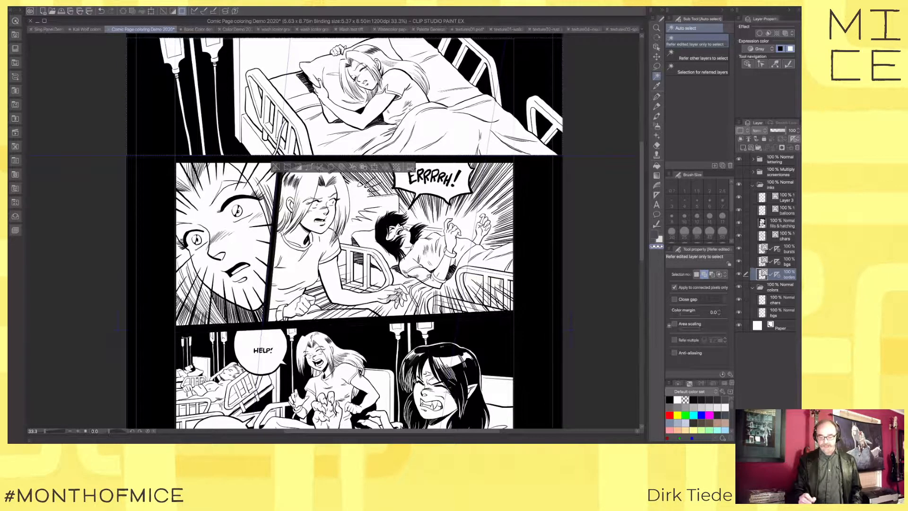
click(373, 257)
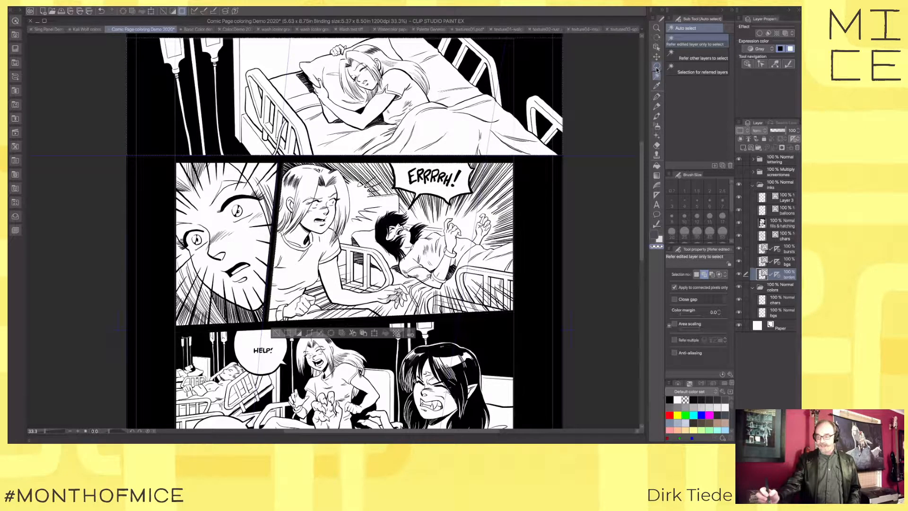
Step: Make the chars ink layer active, hide the bursts and bgs layers, and clear the selection
click(785, 238)
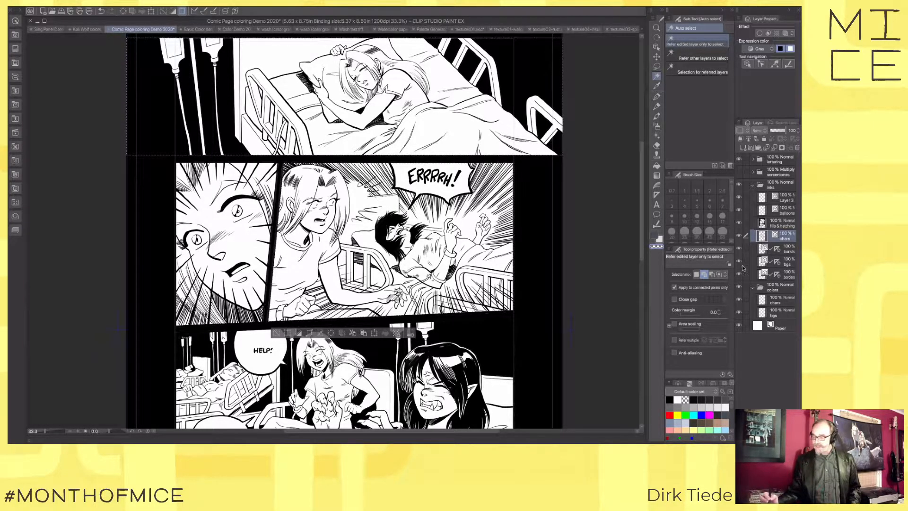
click(738, 249)
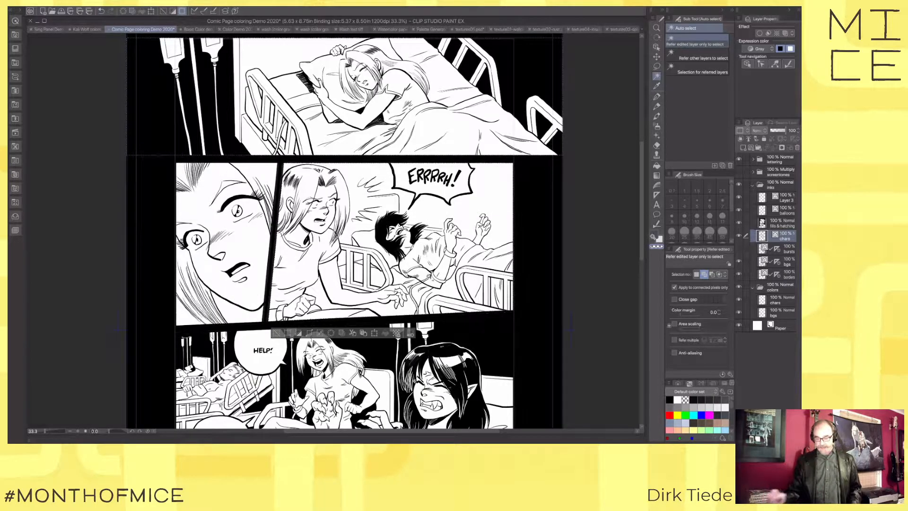
click(739, 261)
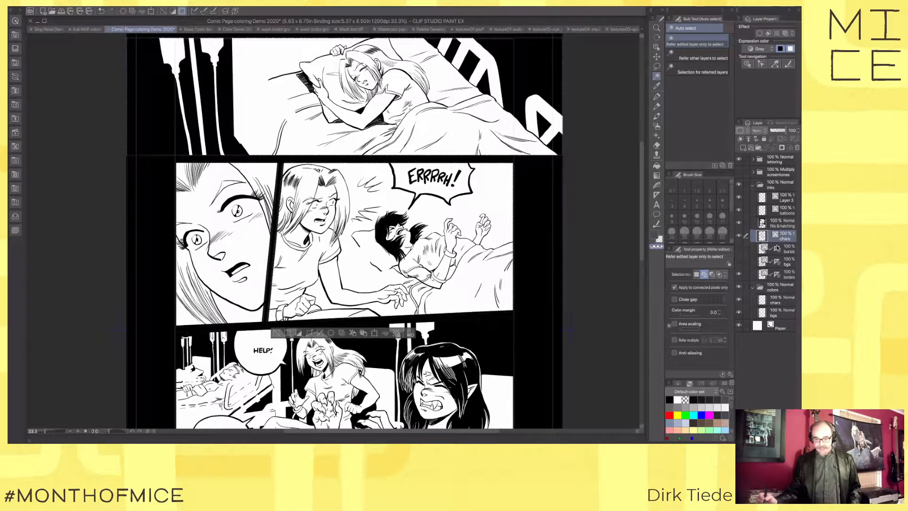
key(ctrl+d)
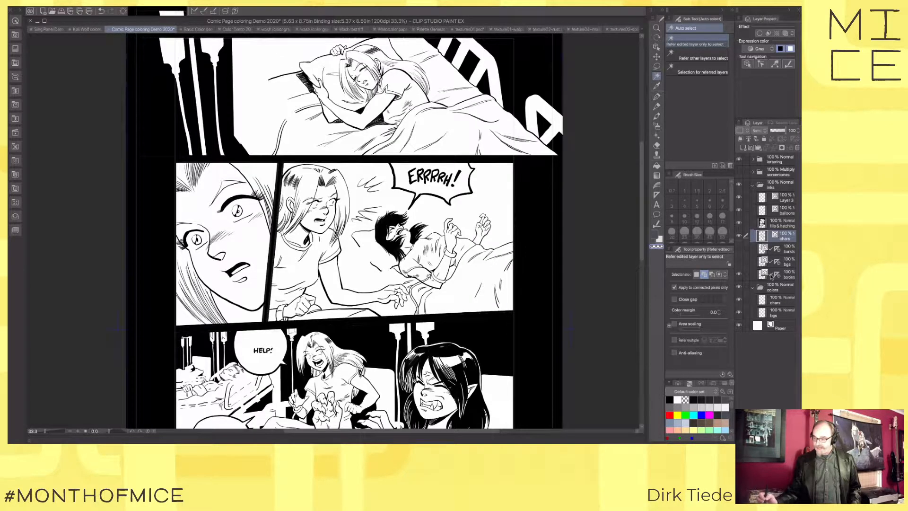
Step: Select the larger middle-row panel from the borders layer, subtract its open background using Refer other layers, and check the selection in Quick Mask
click(776, 274)
click(391, 197)
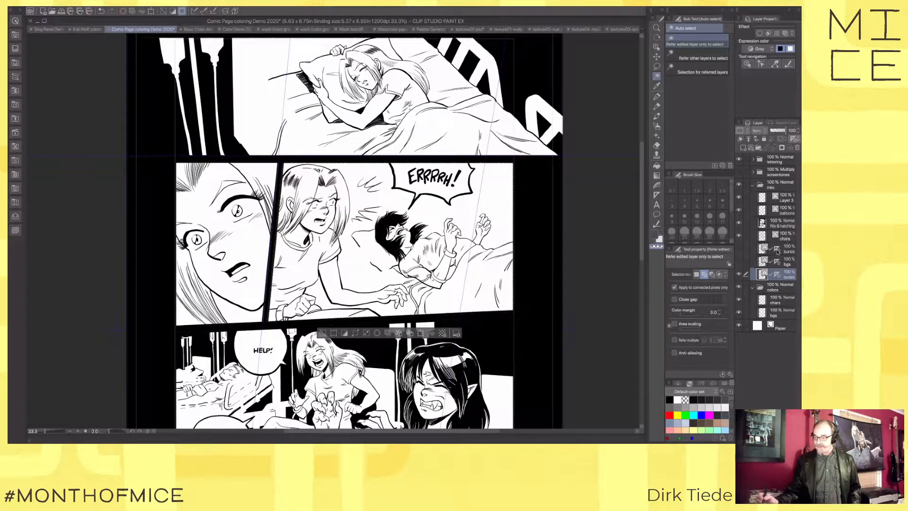
click(710, 58)
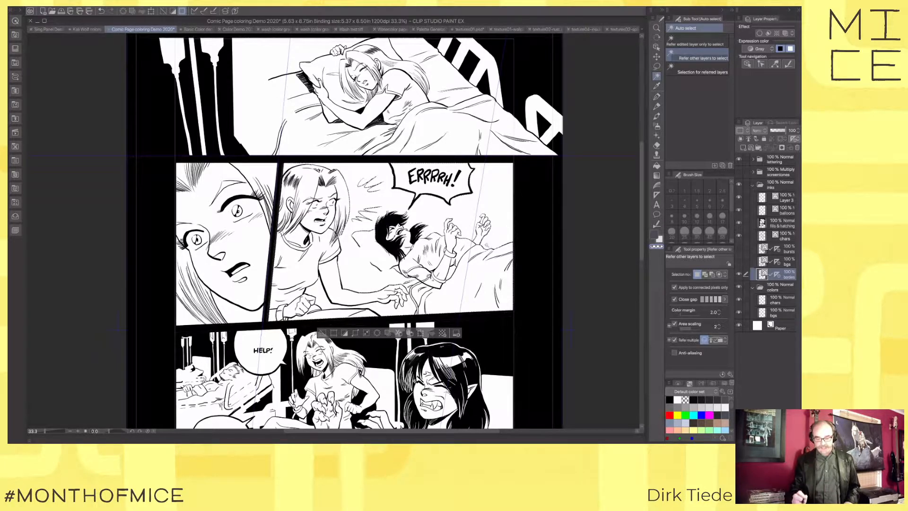
key(q)
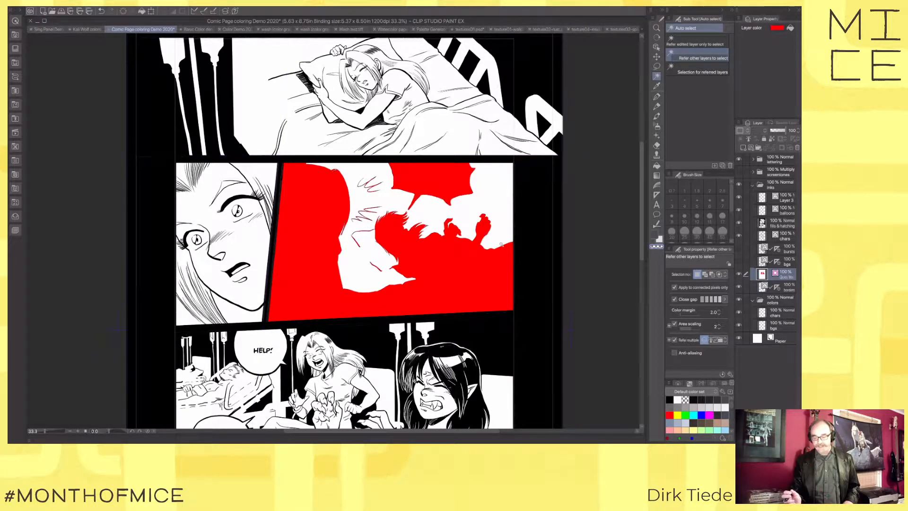
key(q)
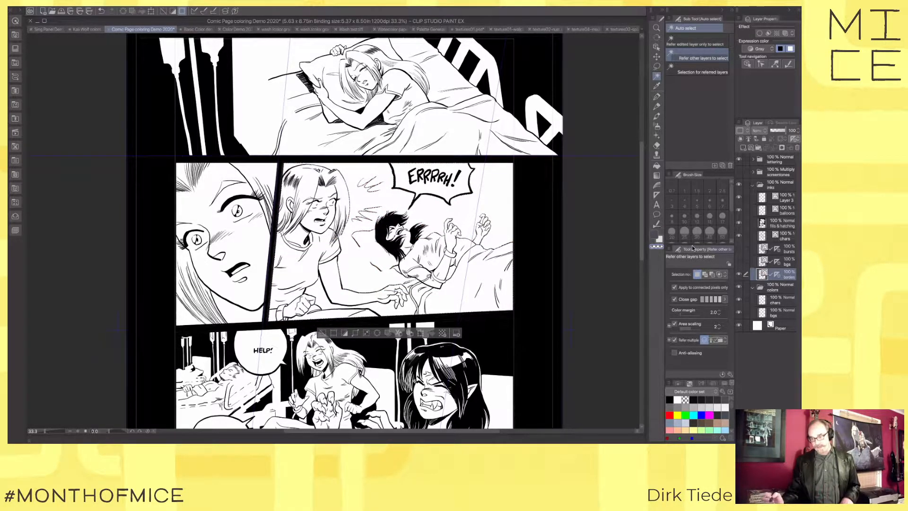
key(q)
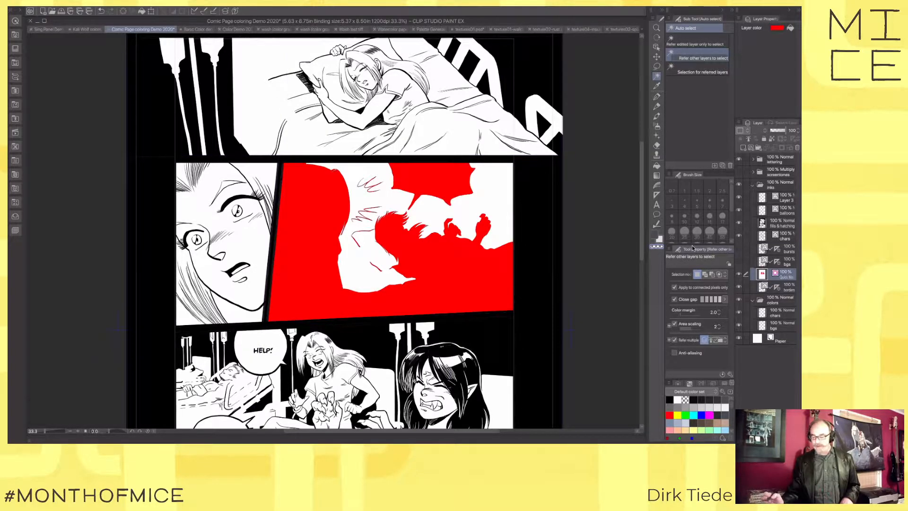
key(q)
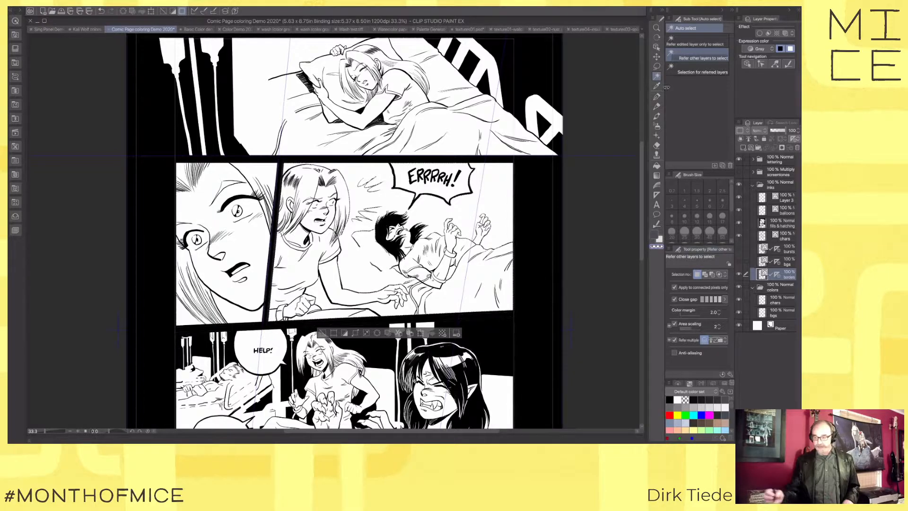
Step: Subtract the bed areas around the woman's arm in that panel and check the refined selection in Quick Mask
key(q)
key(q)
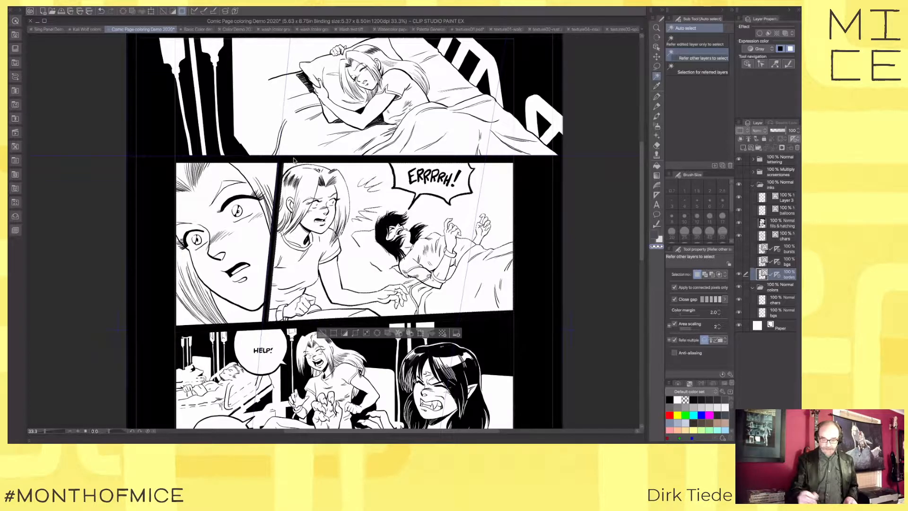
key(ctrl+m)
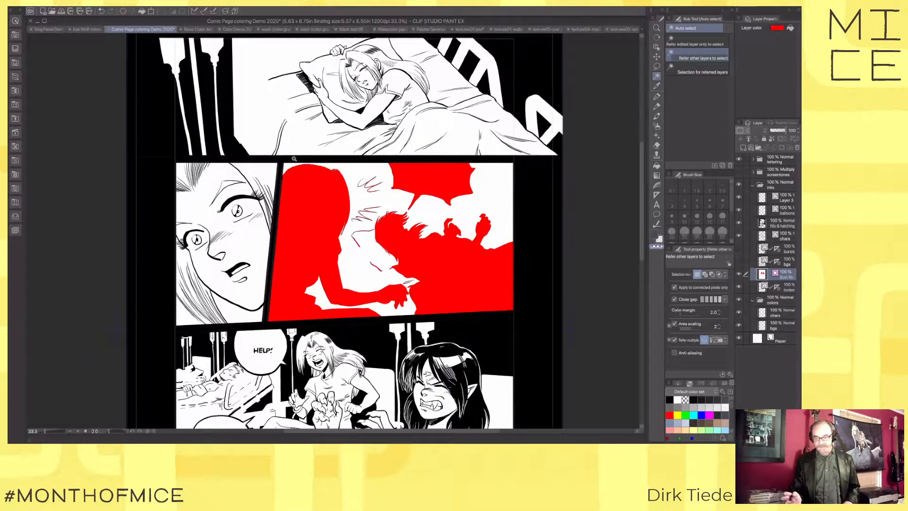
key(ctrl+m)
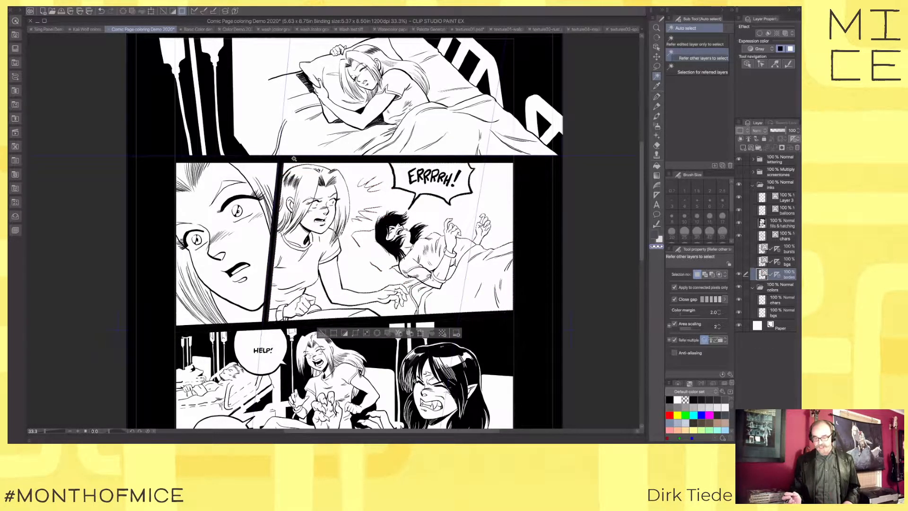
Step: Switch to the Lasso selection tool
click(656, 66)
click(726, 72)
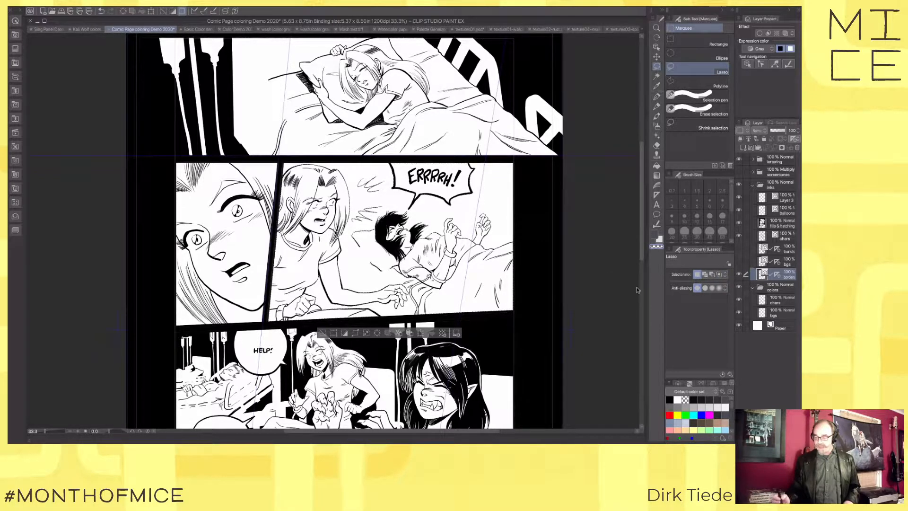
Step: Try a freehand Lasso selection across the speech balloon, check it in Quick Mask, and undo it
drag(400, 185, 417, 130)
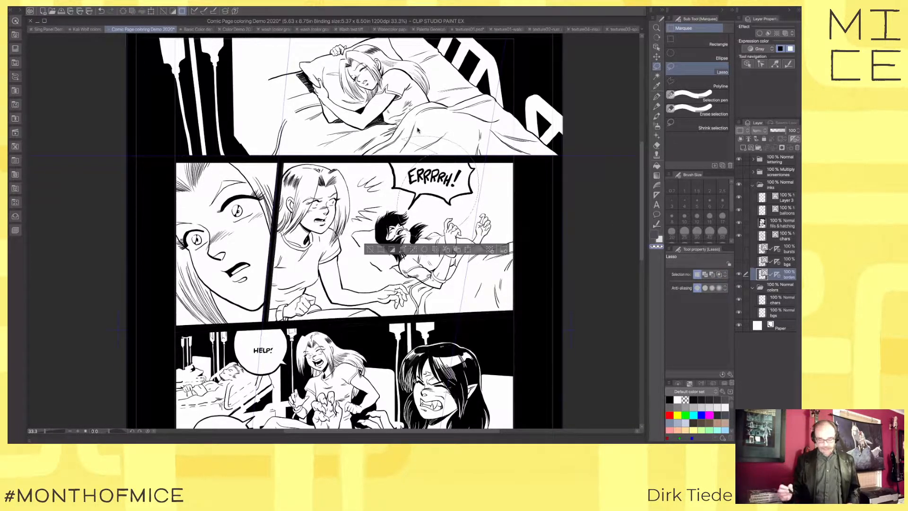
key(q)
key(q)
key(super+z)
drag(444, 138, 434, 154)
key(q)
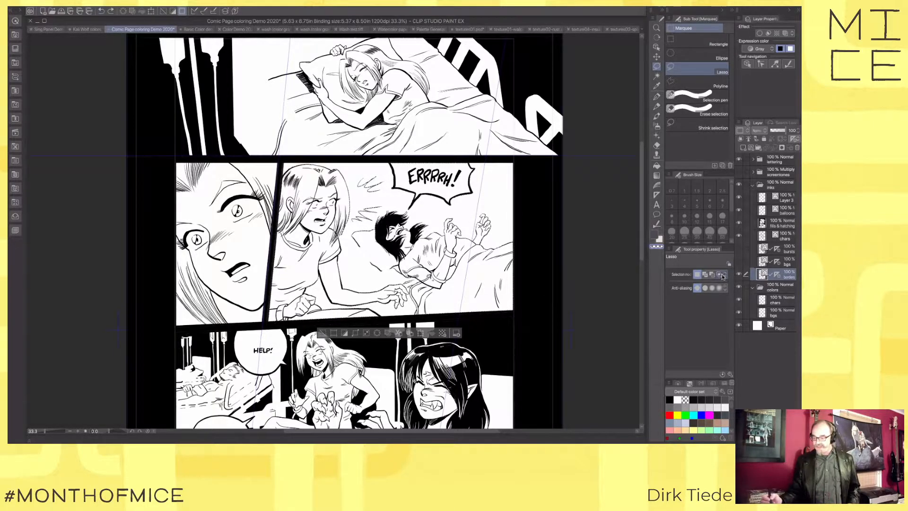
Step: Limit the selection to the long-haired woman by lassoing around her in the select-from-selection mode, and check it in Quick Mask
click(722, 275)
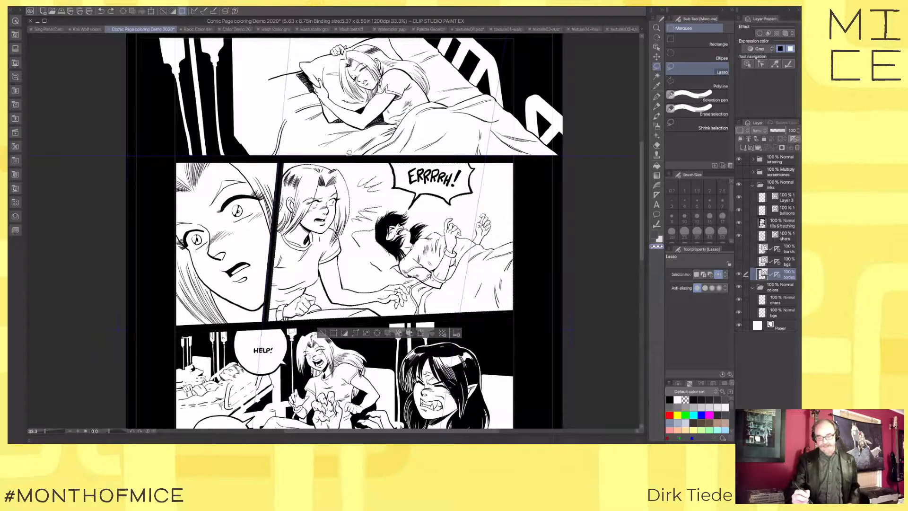
mouse_move(325, 144)
mouse_down()
mouse_move(229, 256)
mouse_move(219, 329)
mouse_move(400, 321)
mouse_move(405, 286)
mouse_move(358, 264)
mouse_up()
drag(352, 229, 353, 164)
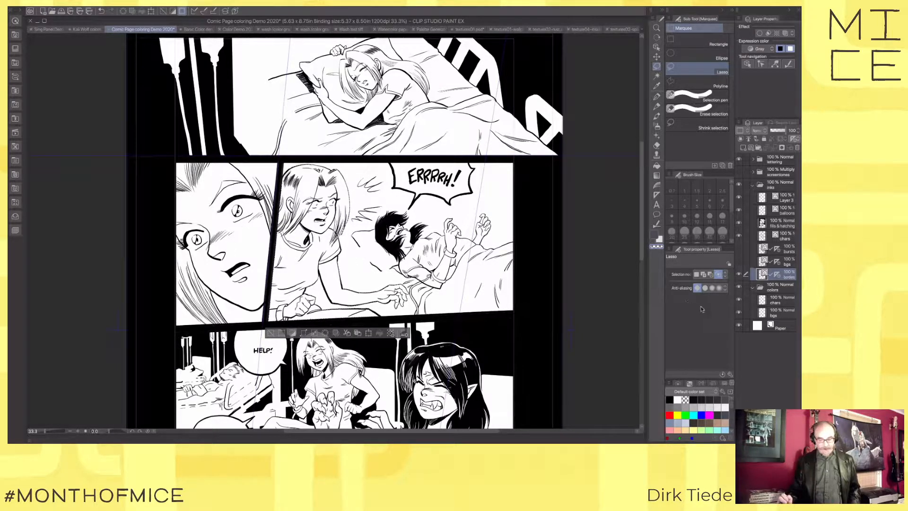
key(ctrl+m)
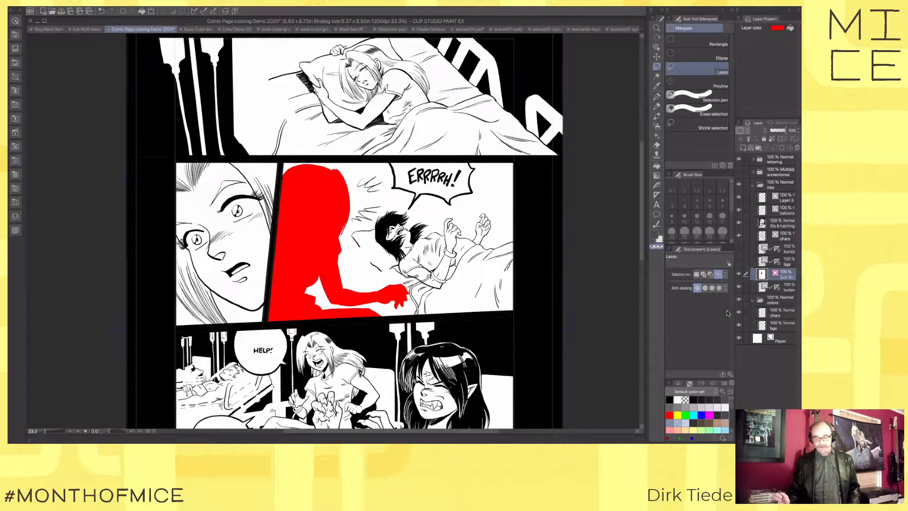
key(ctrl+m)
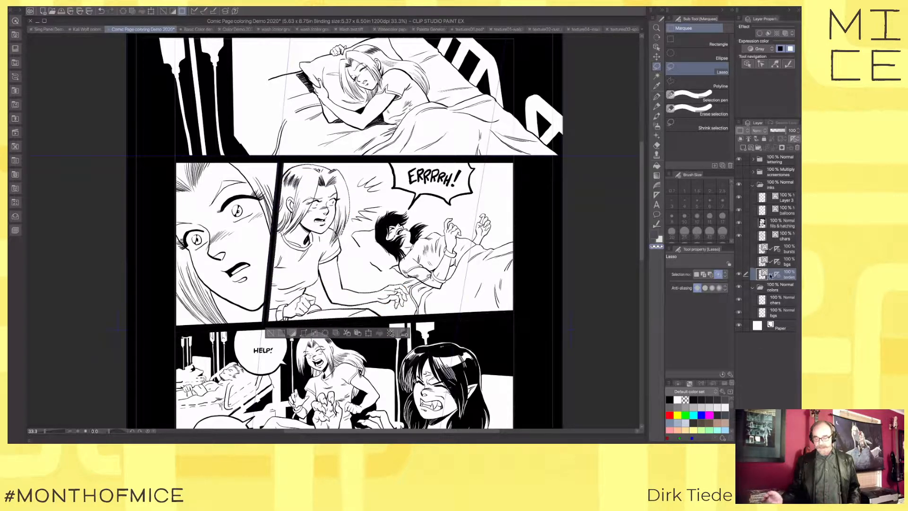
Step: Show the bursts and bgs ink layers again and clear the selection
click(738, 249)
click(738, 261)
key(ctrl+d)
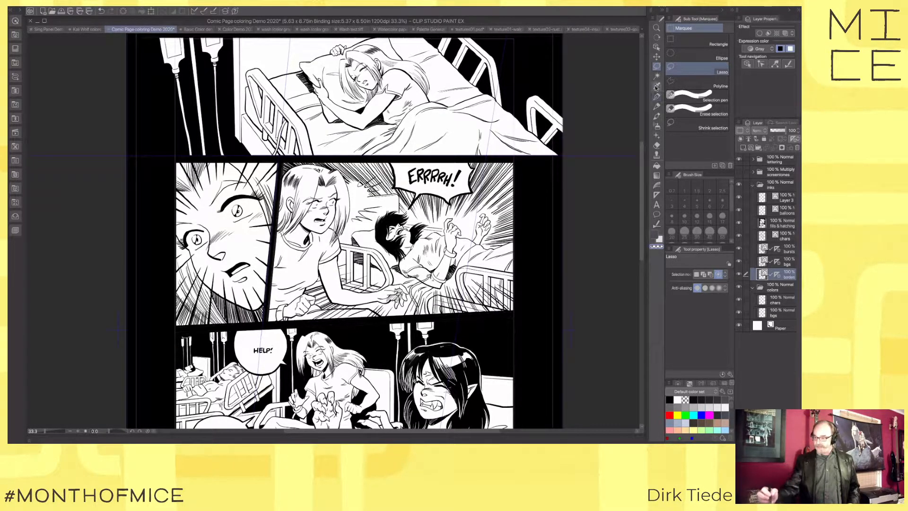
Step: Return to Auto select, restore the woman's selection, and make the chars color layer active with green as the drawing color
click(656, 75)
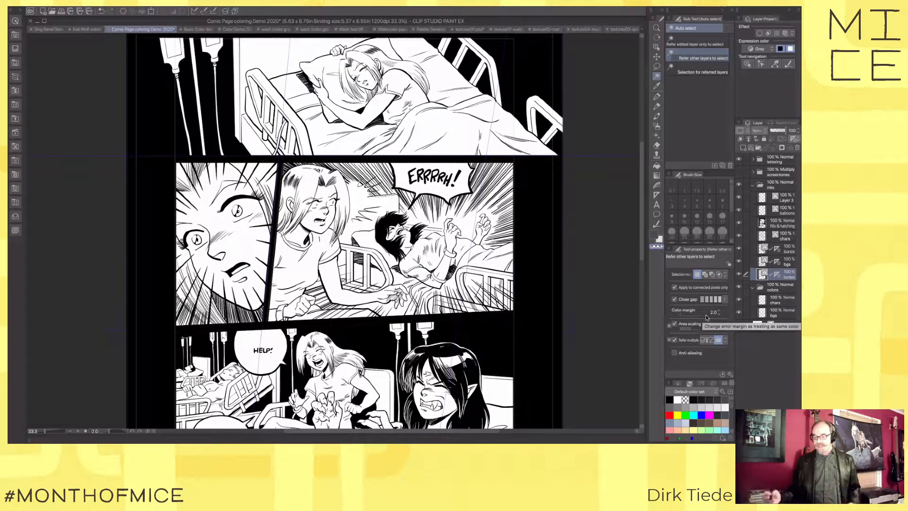
ctrl+click(762, 274)
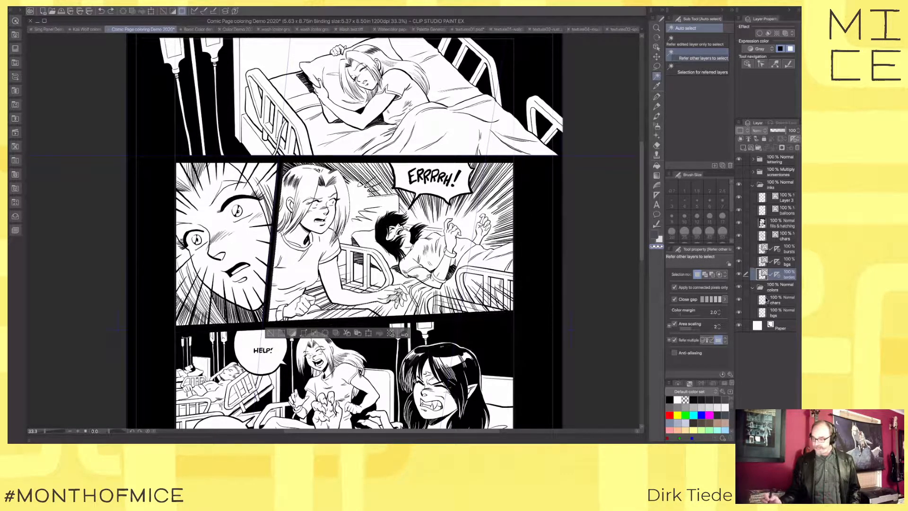
click(762, 300)
click(685, 415)
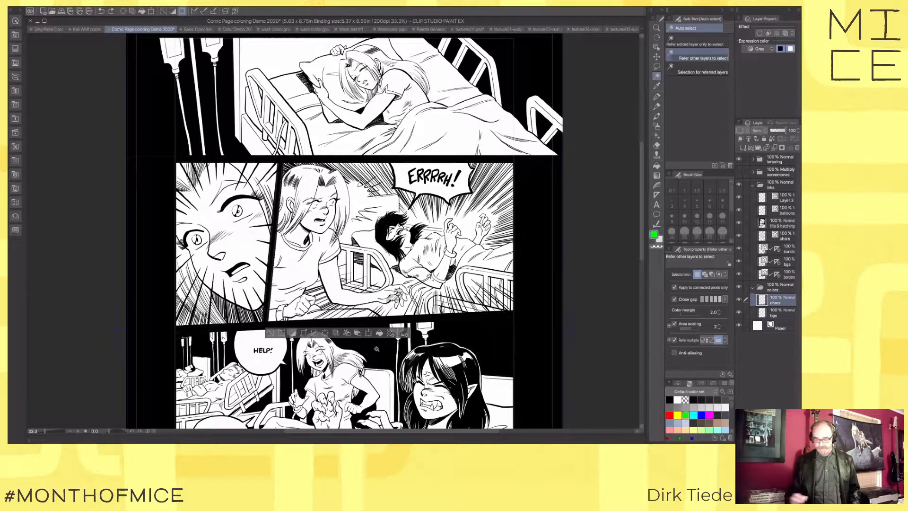
Step: Try filling the selected woman with green on the gray chars color layer, and undo the fill
click(380, 333)
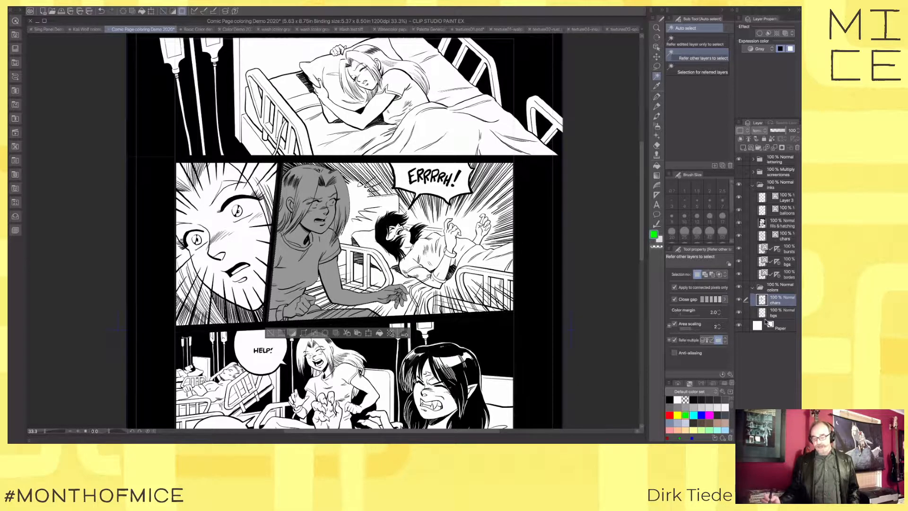
key(ctrl+z)
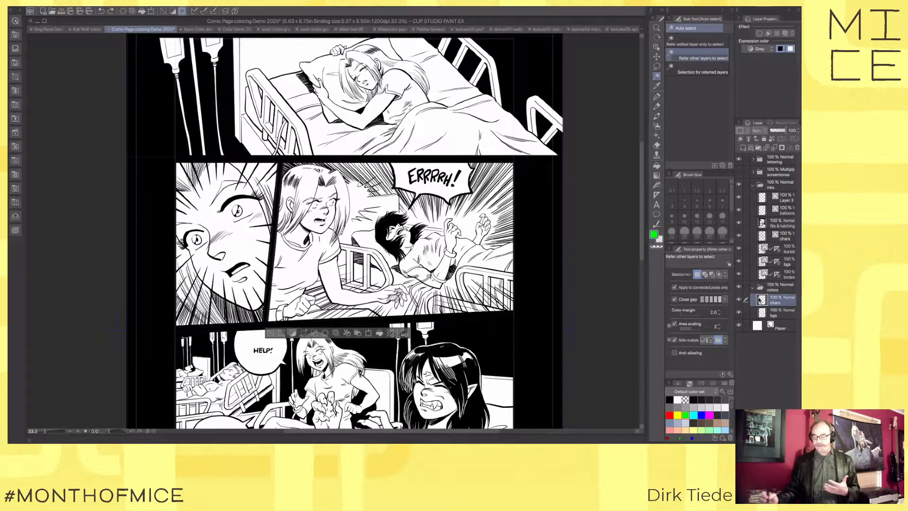
Step: Set the expression color of the chars and bgs layers in the colors folder to Color
click(759, 49)
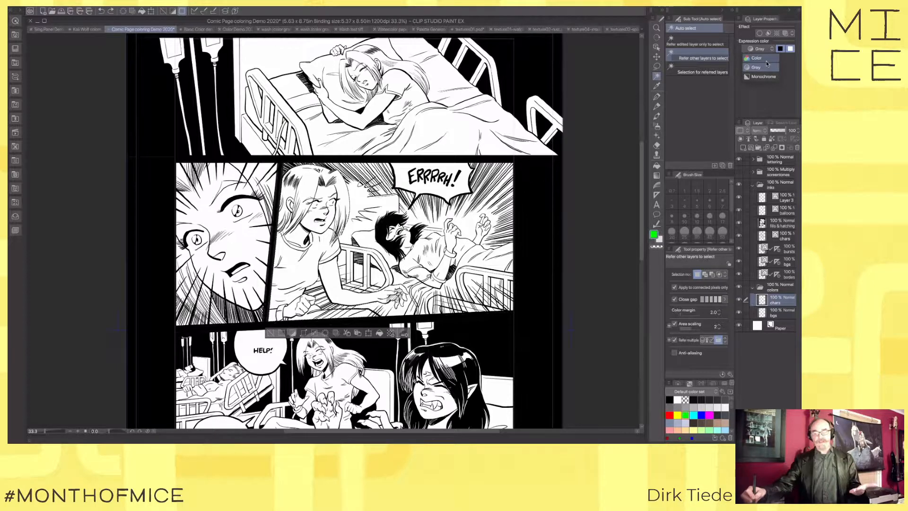
click(766, 59)
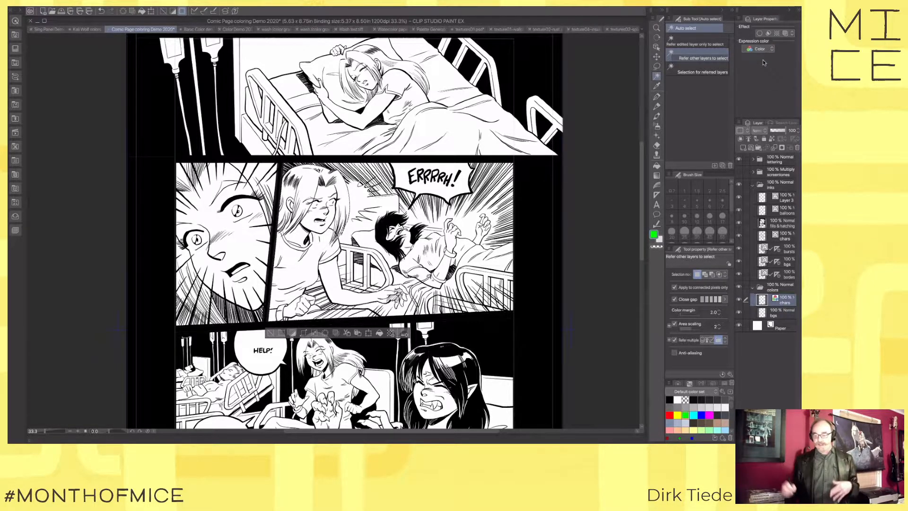
click(778, 313)
click(758, 49)
click(759, 58)
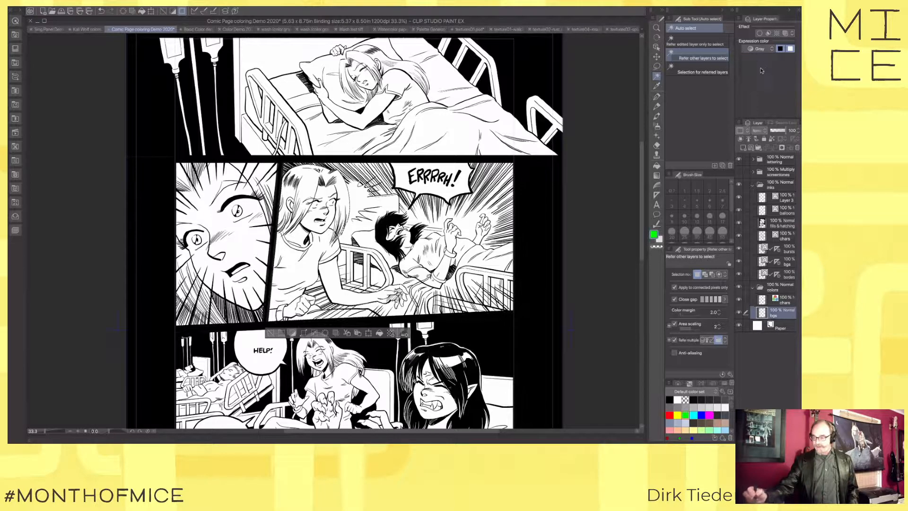
Step: Fill the selected woman with green on the chars color layer and clear the selection
click(761, 300)
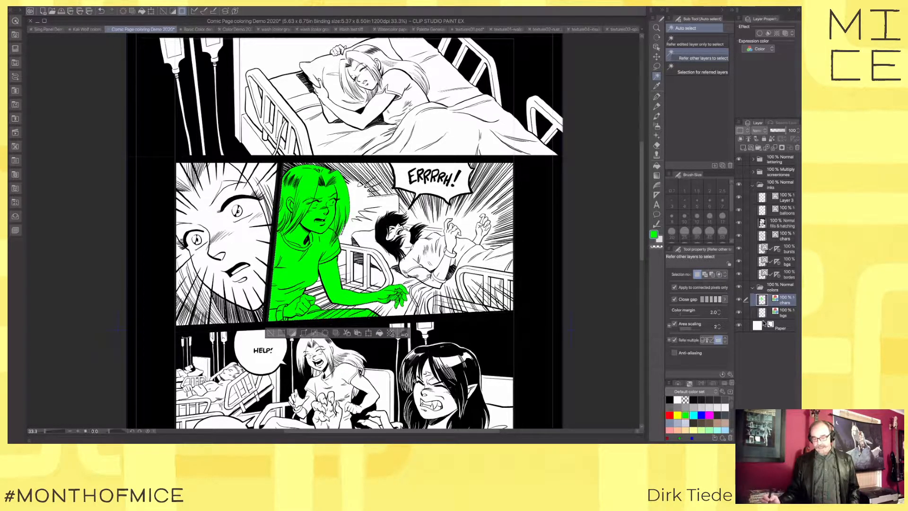
key(ctrl+d)
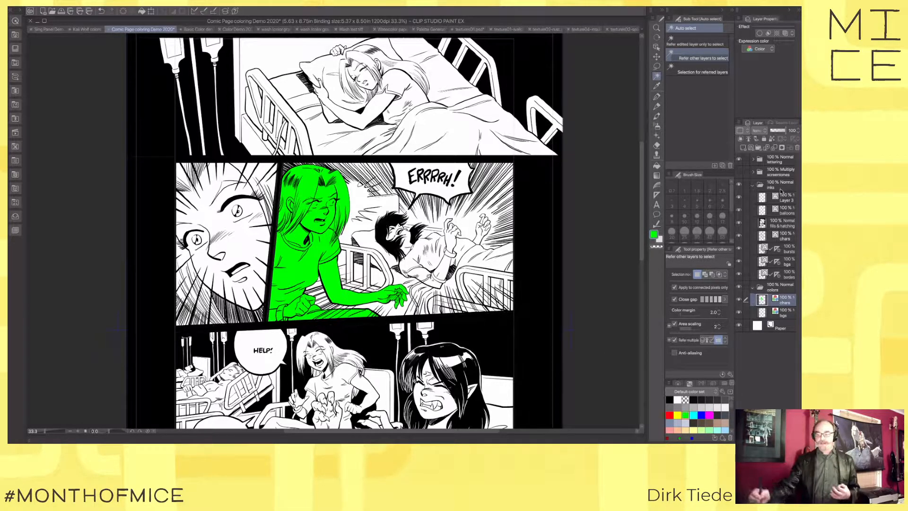
Step: Hide the fills & hatching, chars, bursts and bgs ink layers to examine the artwork's separate layers, and show them again
click(790, 208)
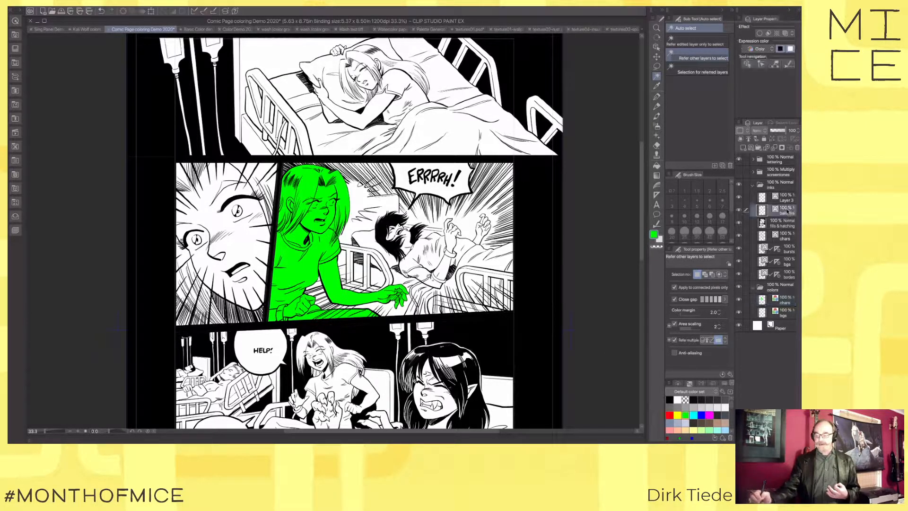
click(740, 212)
click(740, 211)
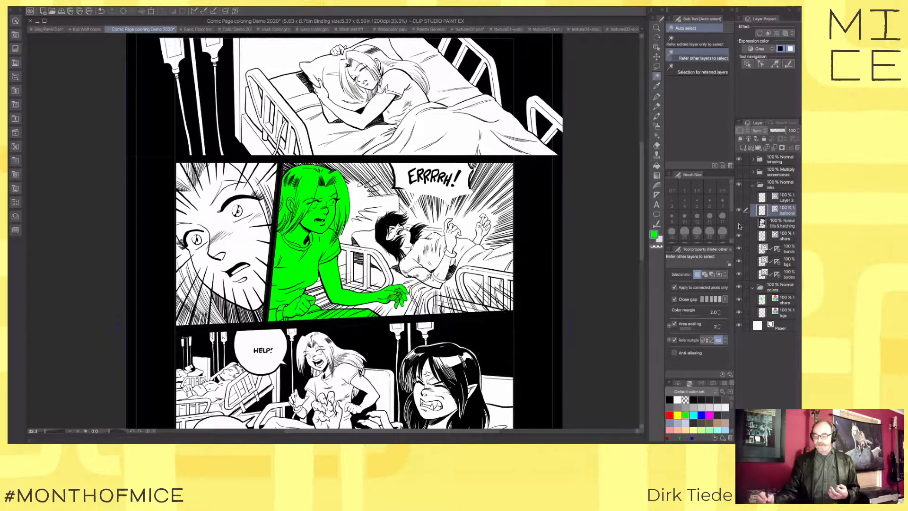
click(739, 223)
click(739, 236)
click(740, 249)
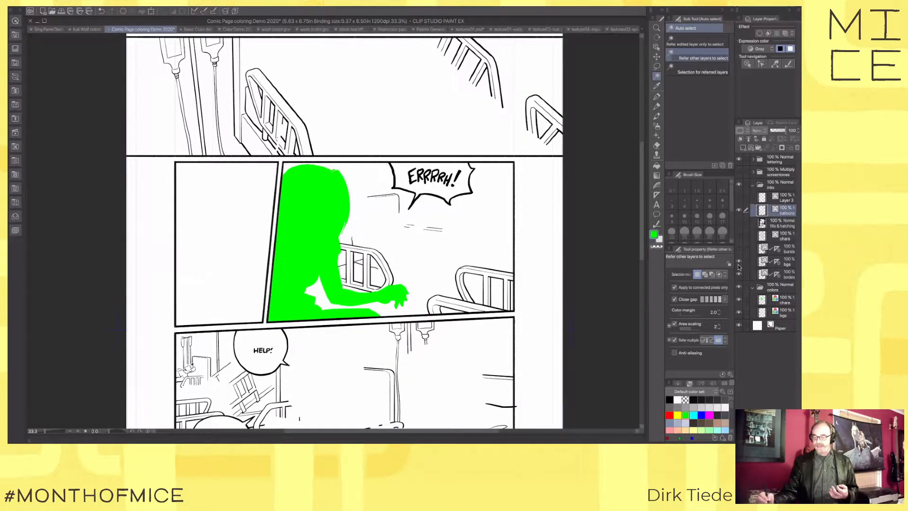
click(740, 261)
drag(739, 261, 740, 223)
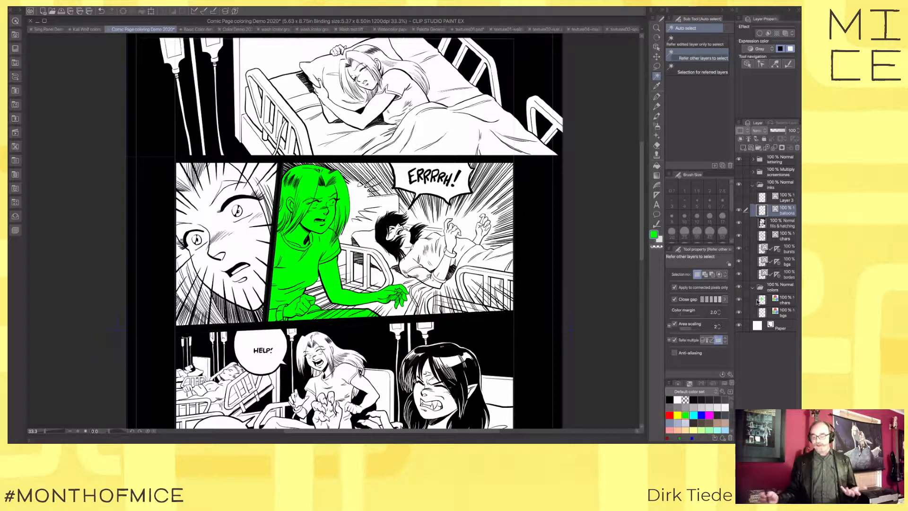
Step: Scribble in blue with the Textured pen over the green woman on the chars color layer
click(701, 415)
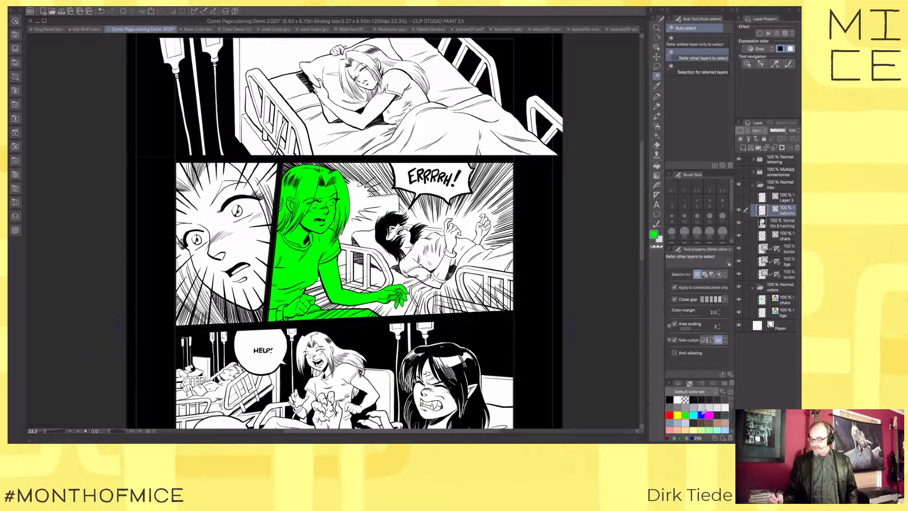
click(783, 301)
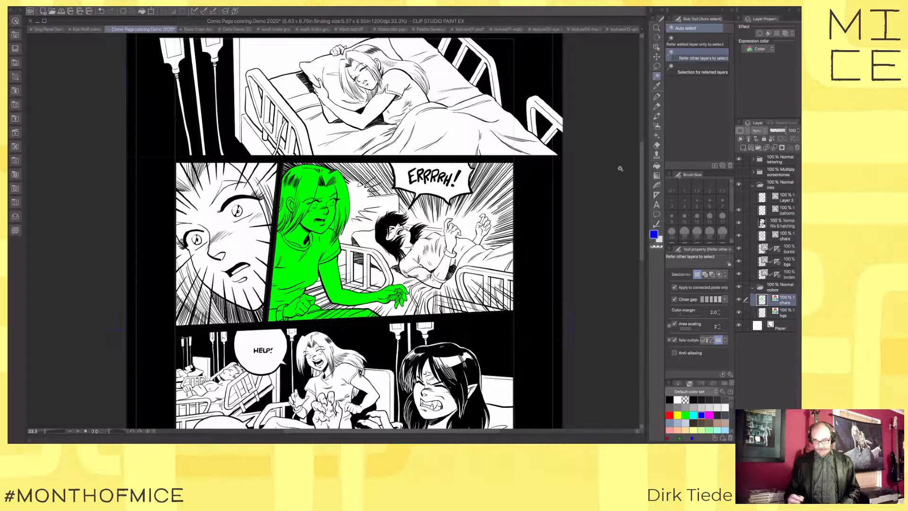
click(657, 97)
mouse_move(317, 213)
mouse_down()
mouse_move(304, 239)
mouse_move(295, 234)
mouse_move(300, 277)
mouse_move(326, 241)
mouse_move(326, 258)
mouse_up()
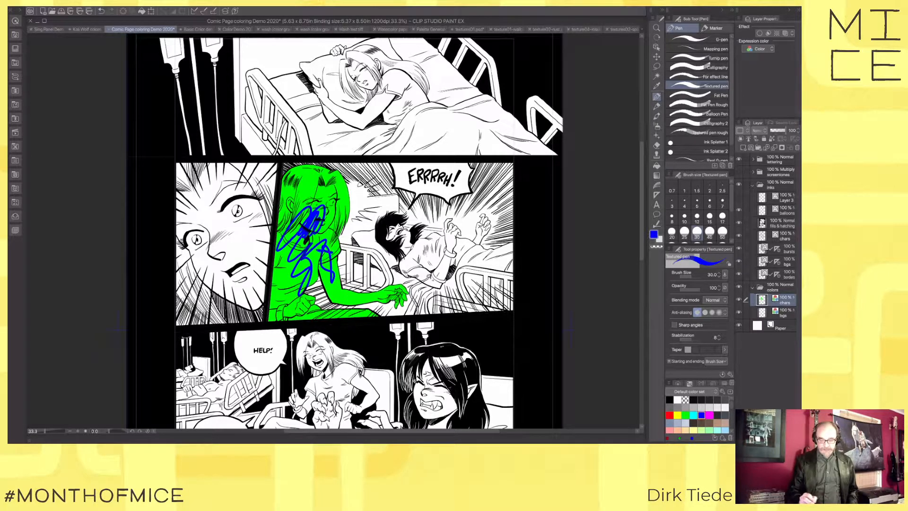
Step: Activate the borders ink layer and set up Auto select with its multiple-layer reference limited to layers in the folder
click(786, 274)
key(w)
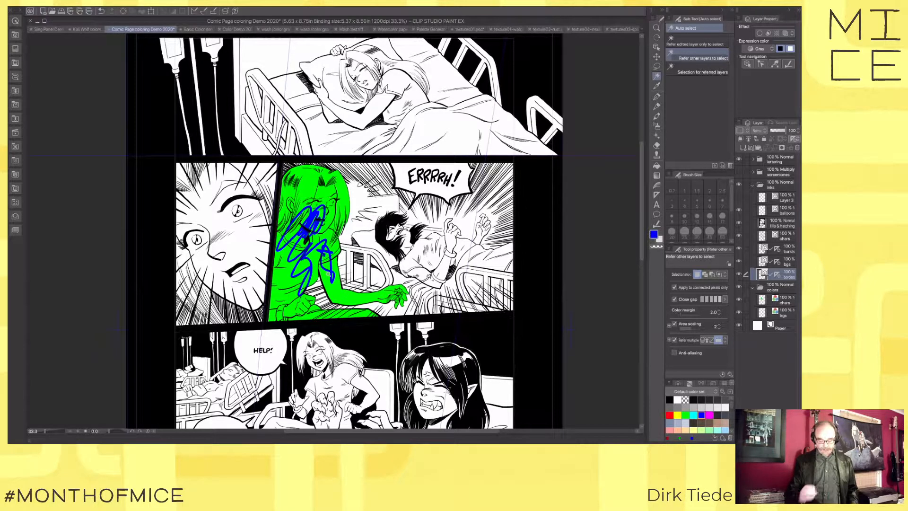
scroll(346, 269, up, 3)
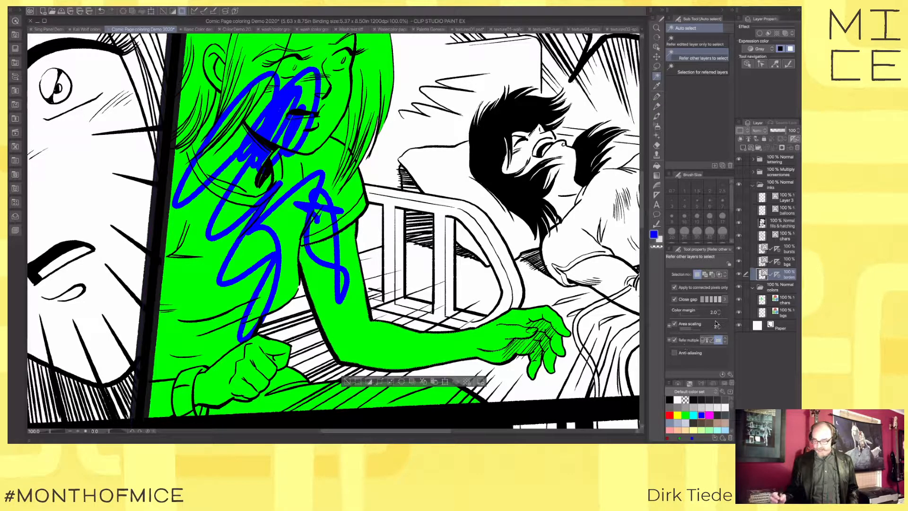
click(718, 342)
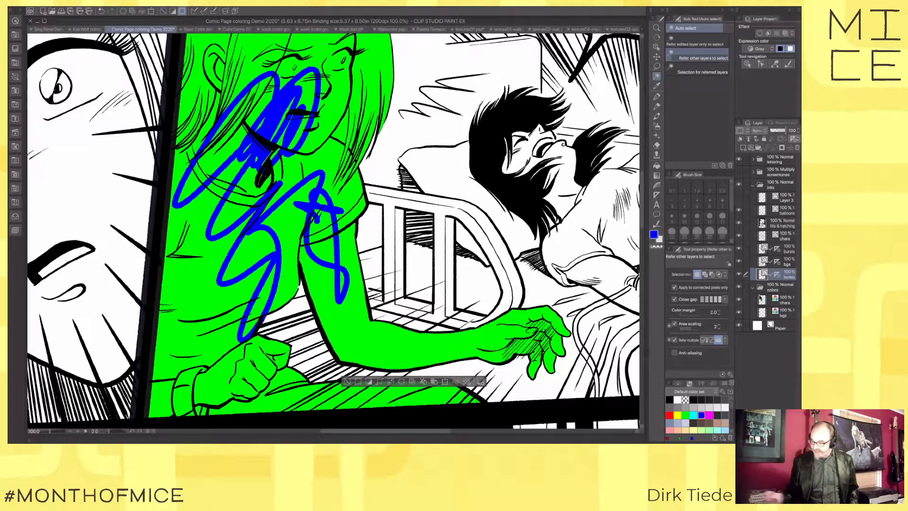
Step: Toggle the colors folder's visibility, preview the current selection as a Quick Mask, and deselect it
click(739, 287)
click(739, 287)
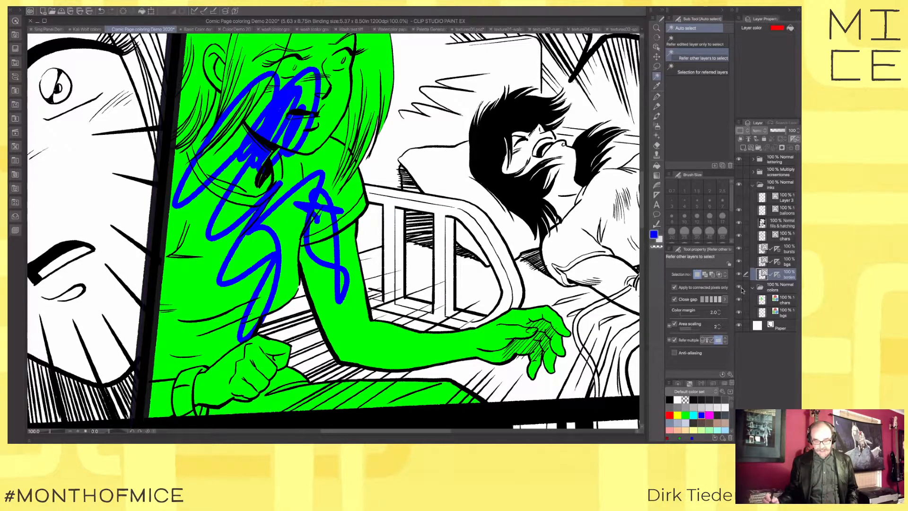
key(q)
key(q)
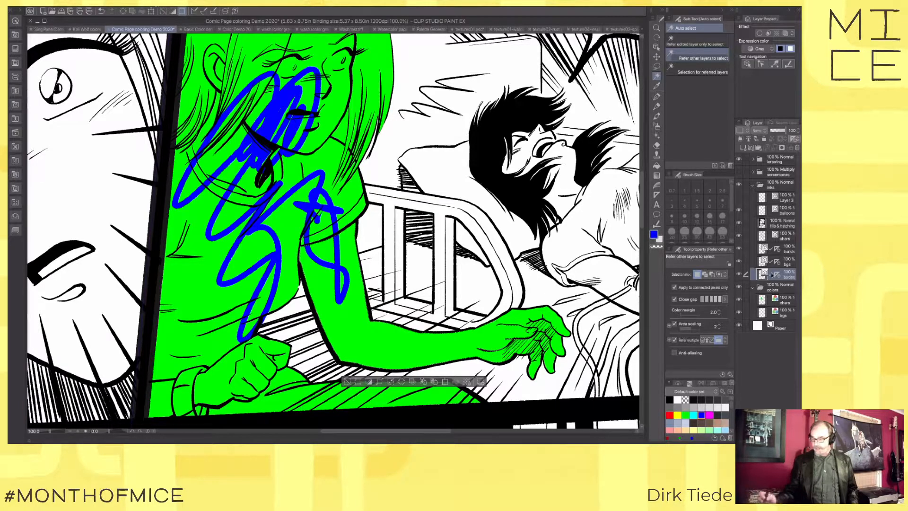
key(ctrl+d)
Step: Make Auto select refer to the selected layers, and select the bgs, chars and balloons ink layers together with borders
click(713, 341)
click(746, 261)
click(761, 277)
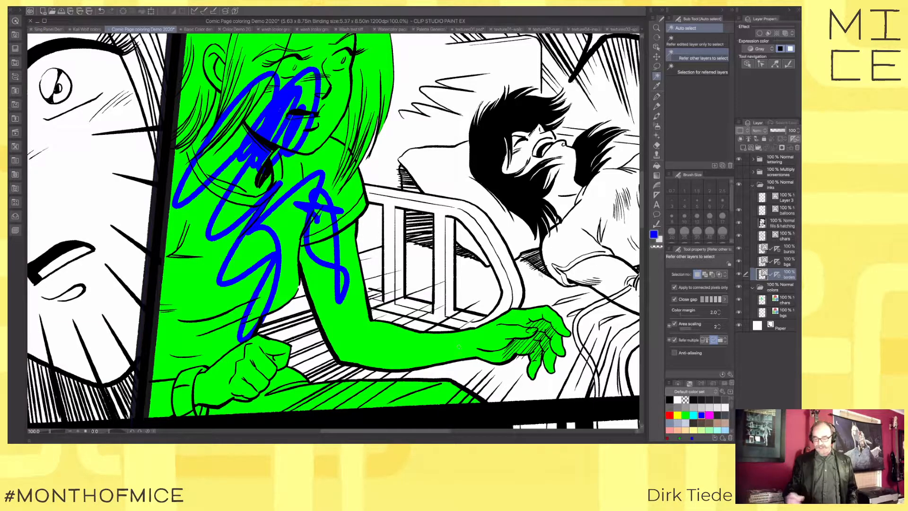
drag(533, 322, 400, 376)
drag(261, 344, 326, 299)
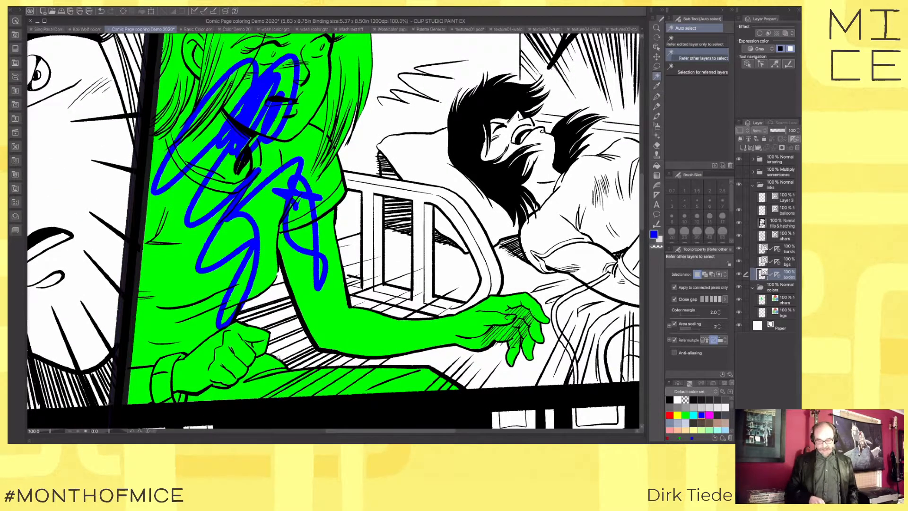
scroll(279, 358, down, 2)
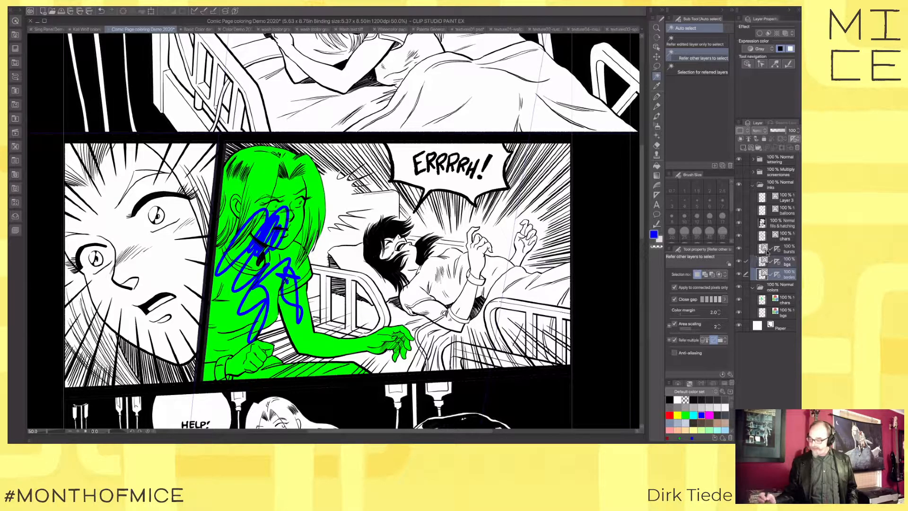
click(746, 235)
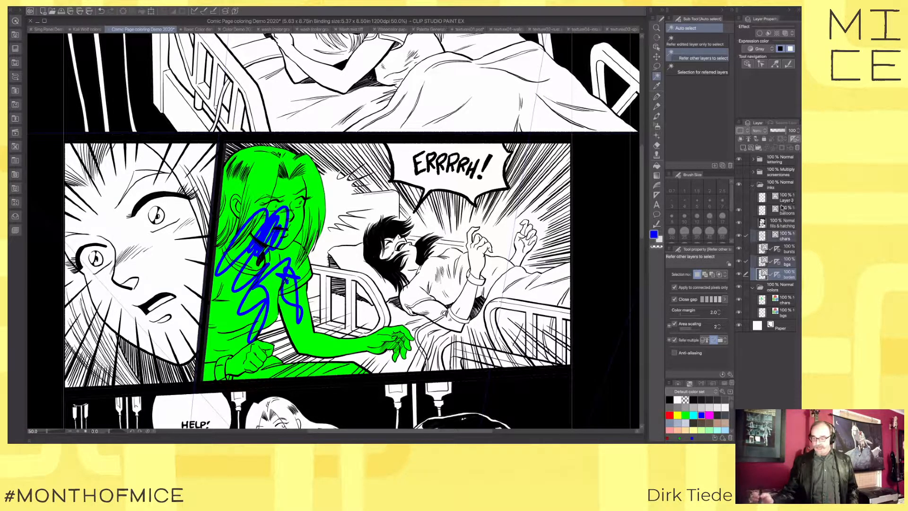
click(746, 210)
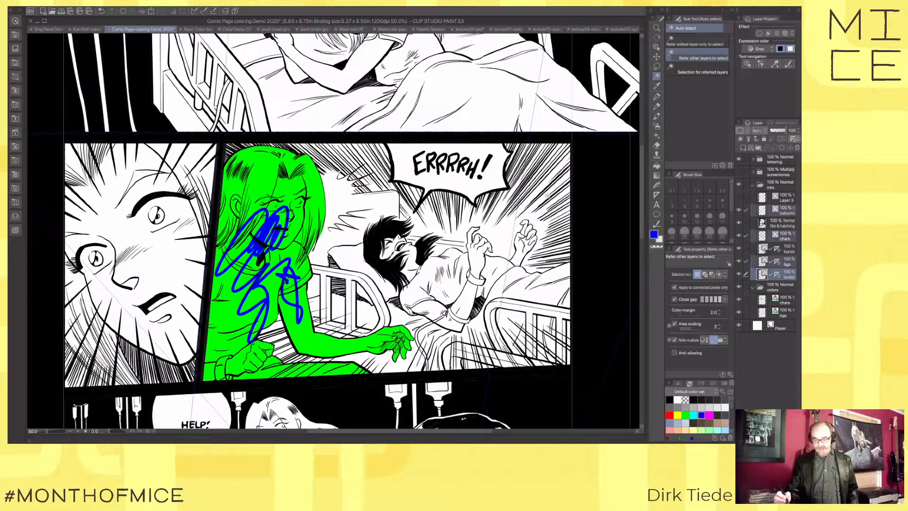
Step: Auto-select the burst background behind the figures in the ERRRRH! panel and preview the selection as a Quick Mask
click(551, 194)
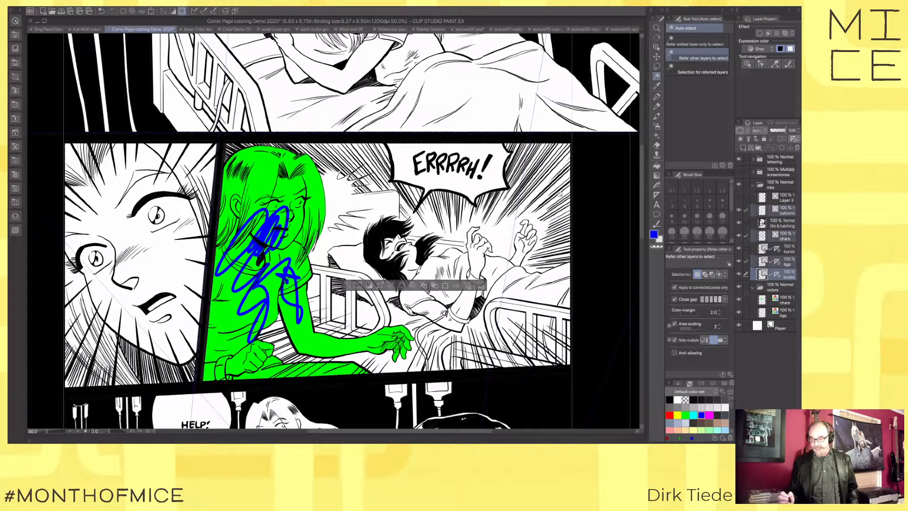
key(q)
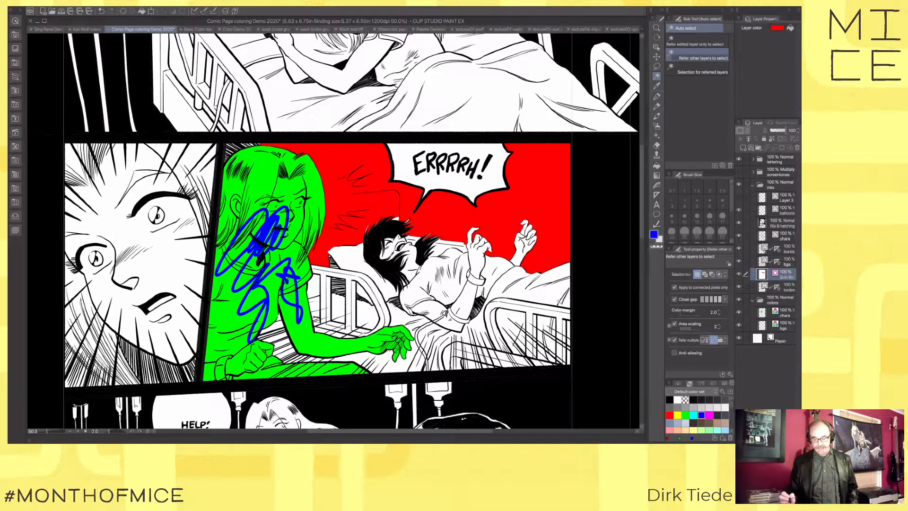
key(q)
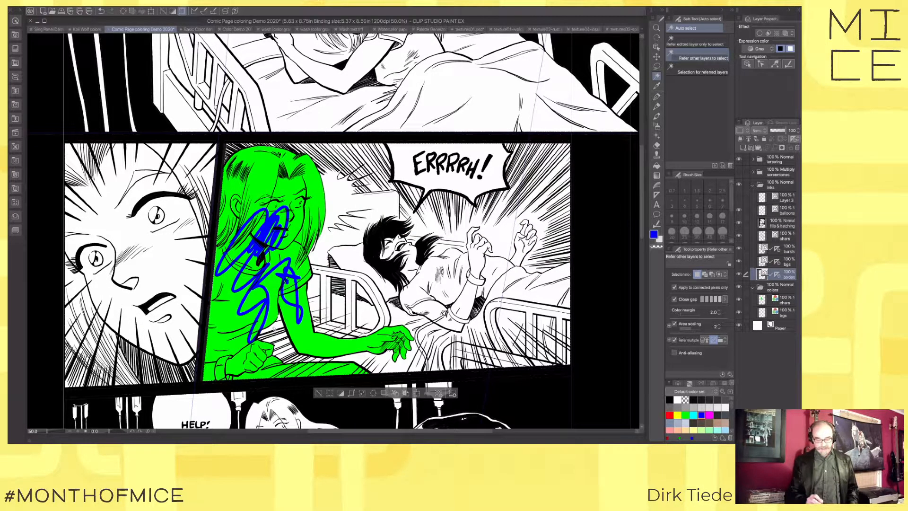
Step: Preview the full ERRRRH! panel selection, made from the borders layer alone, as a Quick Mask
key(q)
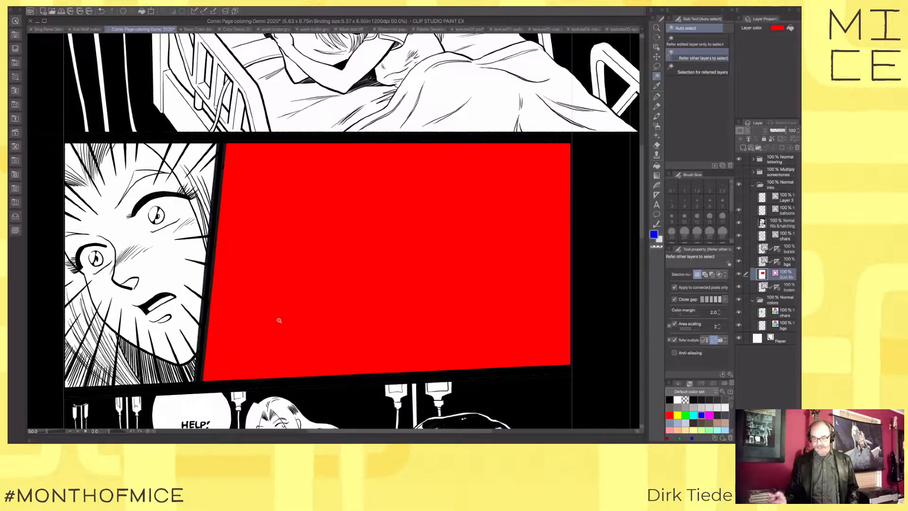
key(q)
key(q)
key(q)
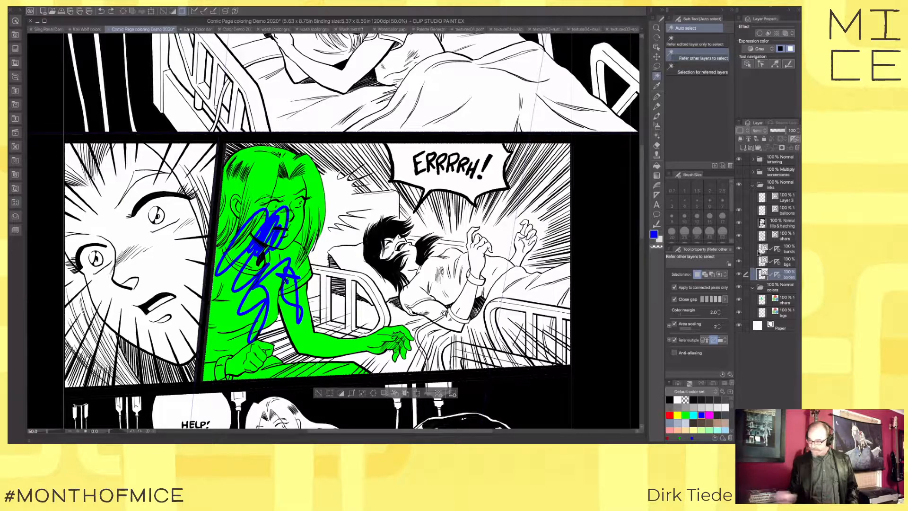
Step: Try to auto-select the burst background using the bgs, borders, bursts and balloons layers, preview it as a Quick Mask, and undo the mask
click(752, 263)
click(746, 273)
click(746, 249)
click(747, 209)
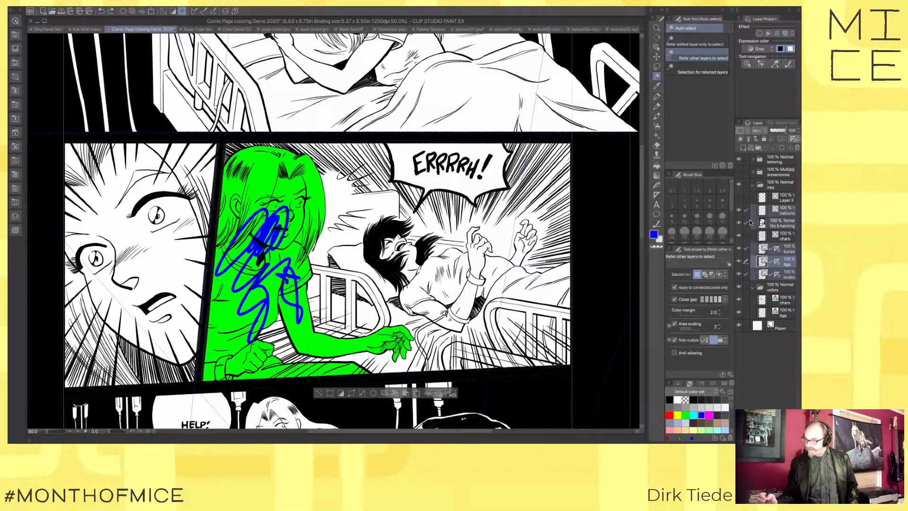
click(561, 223)
key(ctrl+d)
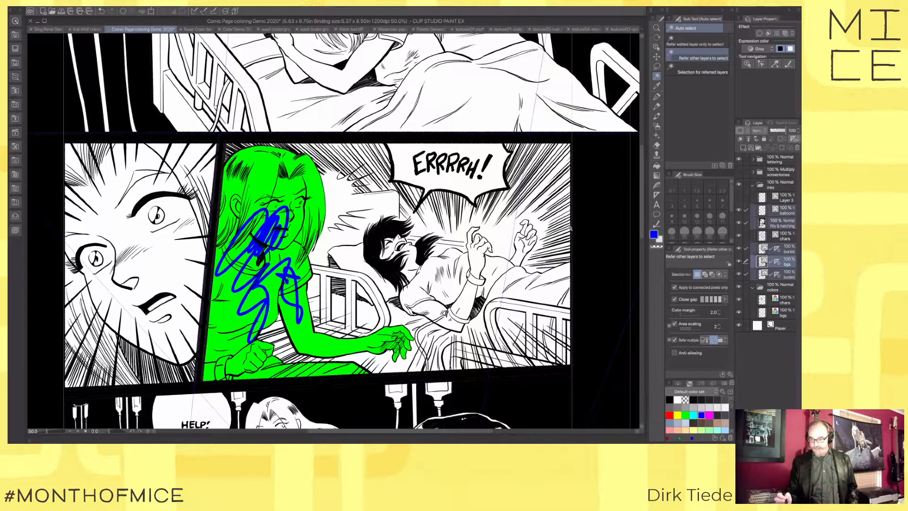
key(ctrl+m)
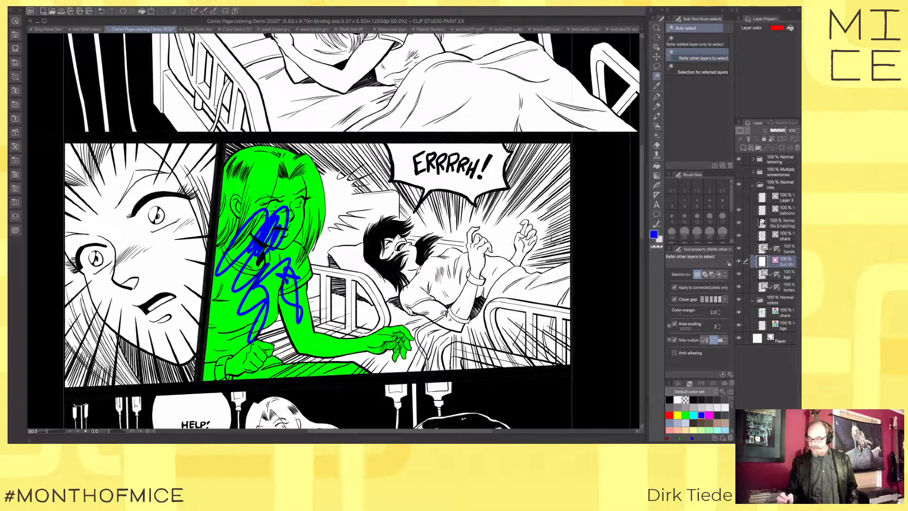
click(746, 287)
click(746, 274)
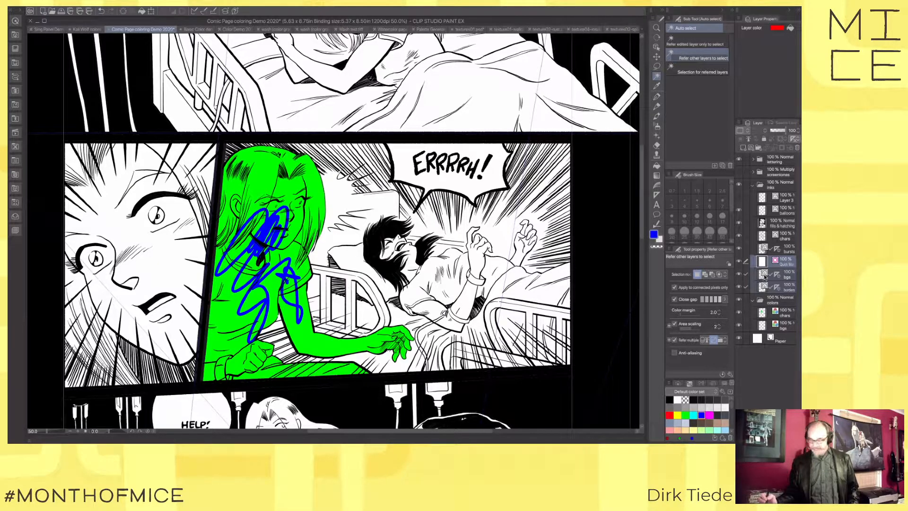
key(super+z)
Step: Select the borders, bursts and balloons layers with bgs, auto-select a gap between the burst lines, and deselect it
click(747, 274)
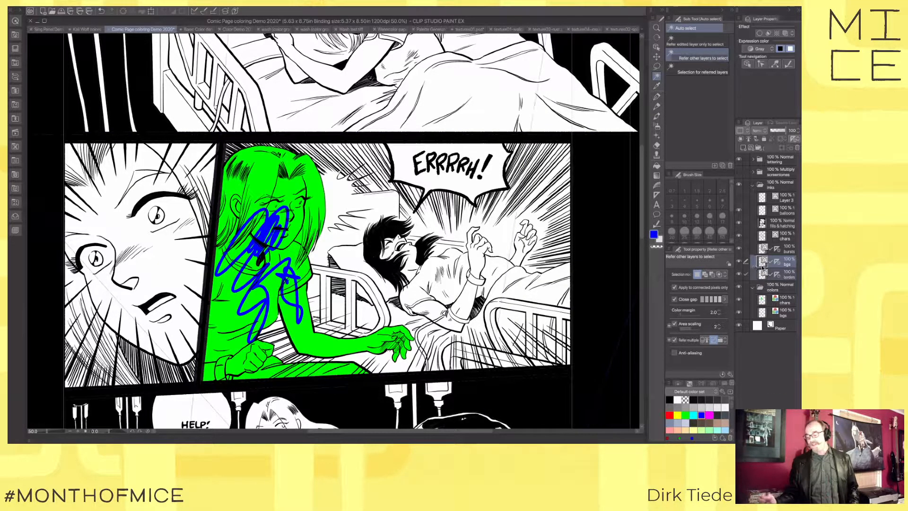
click(747, 248)
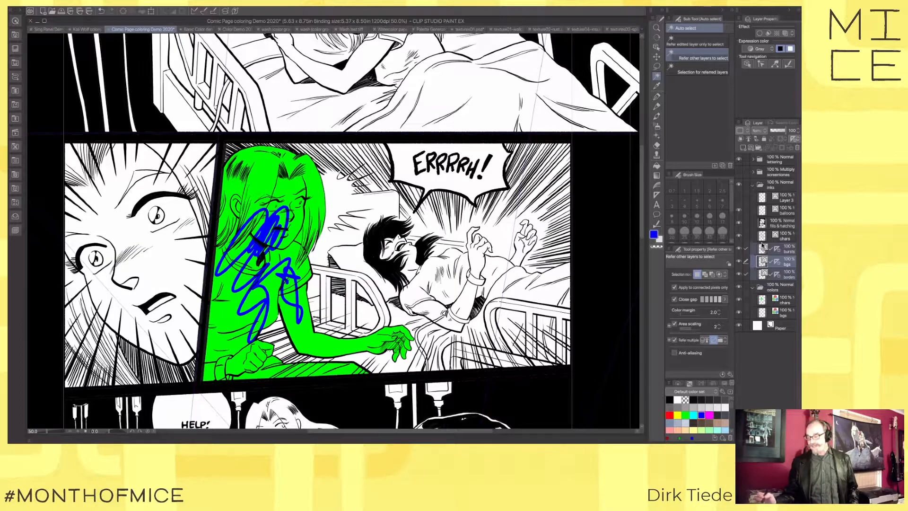
click(746, 210)
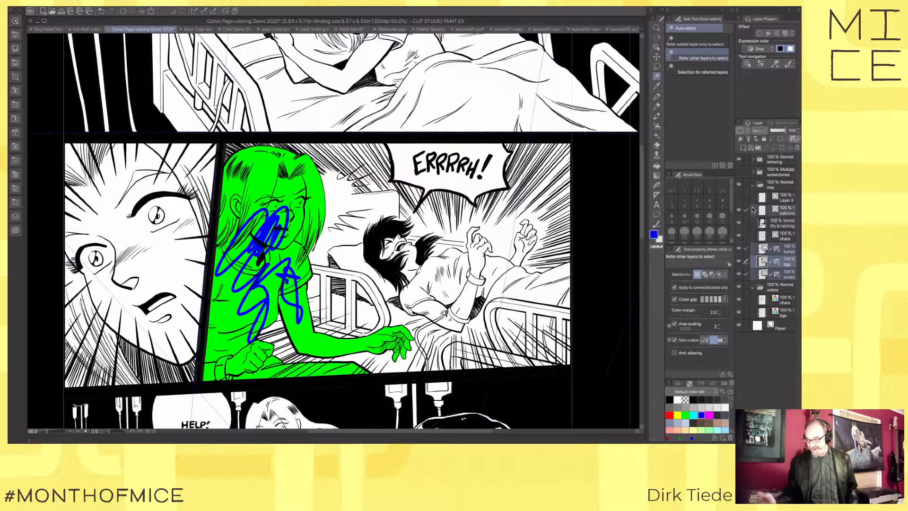
click(556, 225)
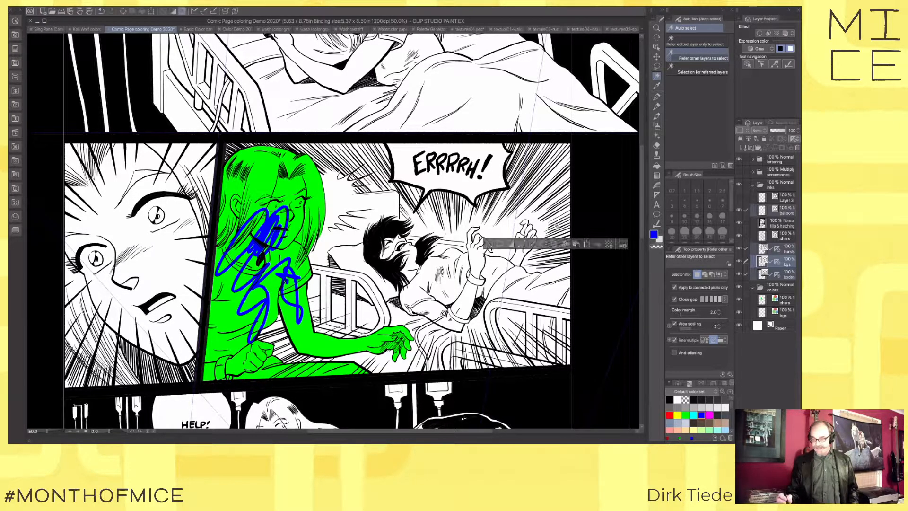
key(ctrl+d)
Step: Auto-select the burst background behind the figures using the borders, bgs, chars and balloons layers, and preview it as a Quick Mask
click(775, 277)
click(746, 262)
click(746, 235)
click(747, 209)
click(557, 191)
key(q)
key(q)
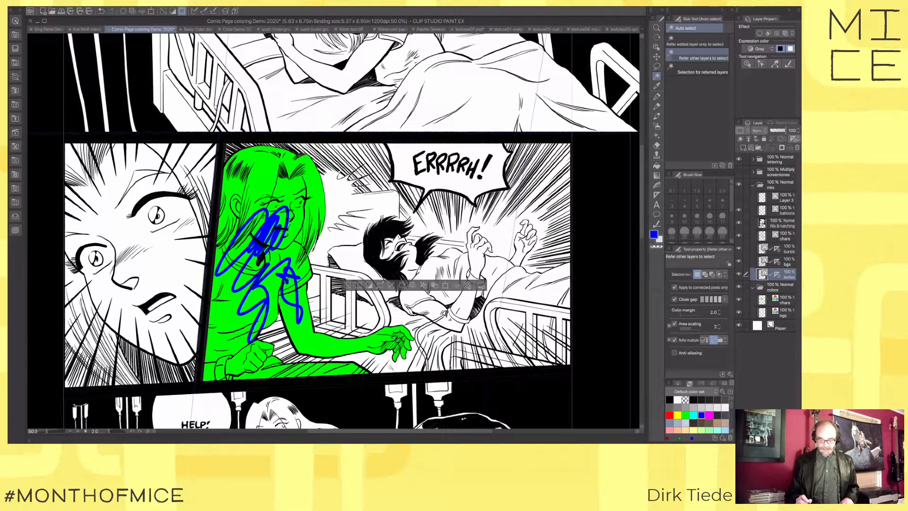
Step: Auto-select the whole ERRRRH! panel, undo back to the burst background selection, preview it as a Quick Mask, and deselect
click(398, 364)
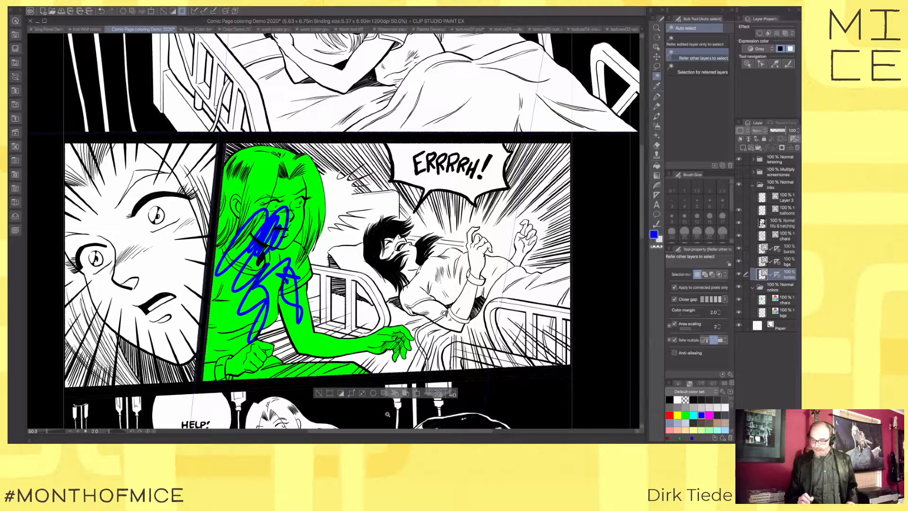
key(ctrl+z)
key(ctrl+m)
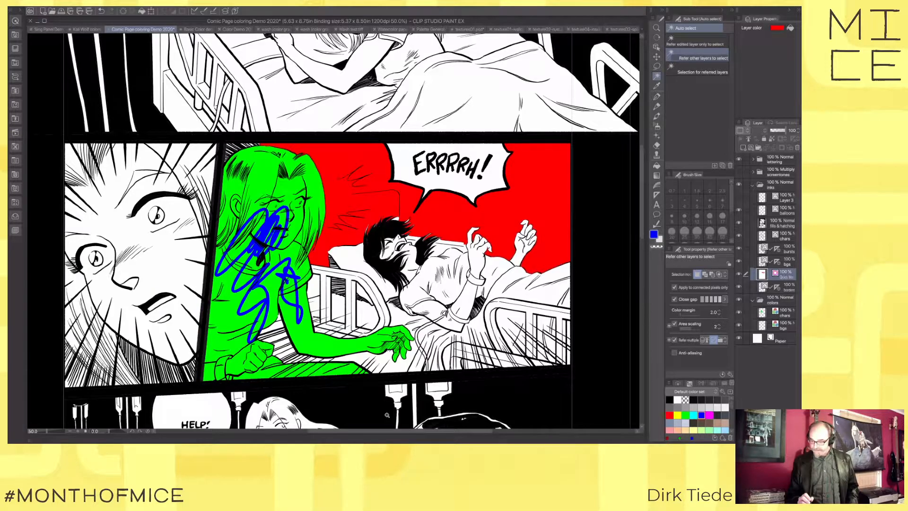
key(ctrl+m)
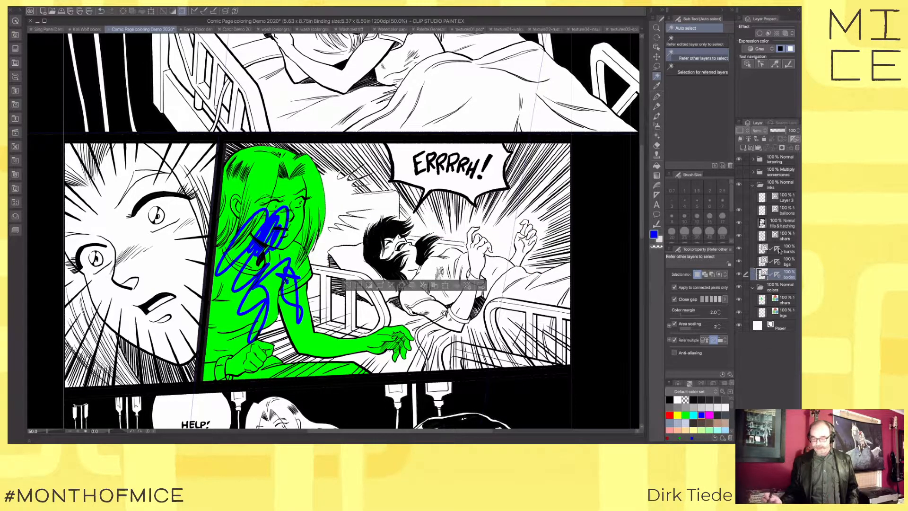
key(ctrl+d)
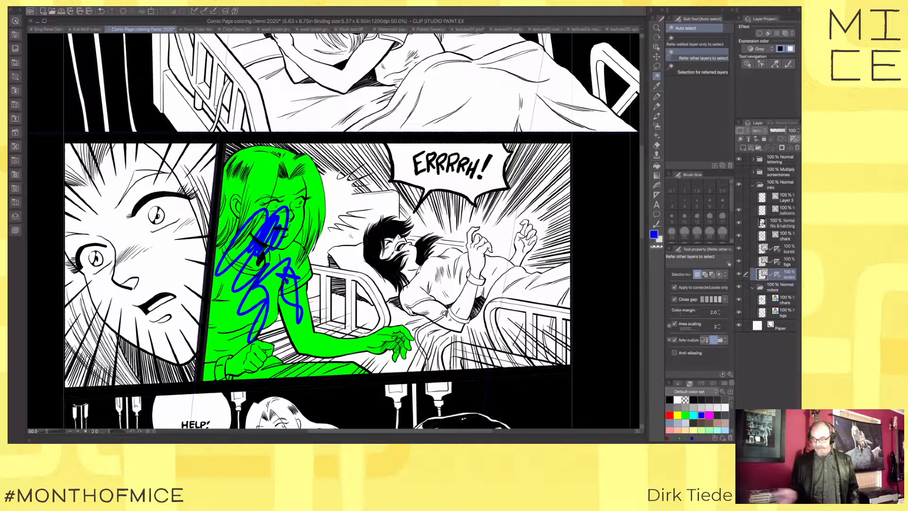
Step: Set Auto select to refer to all layers and hide the chars color layer
click(703, 340)
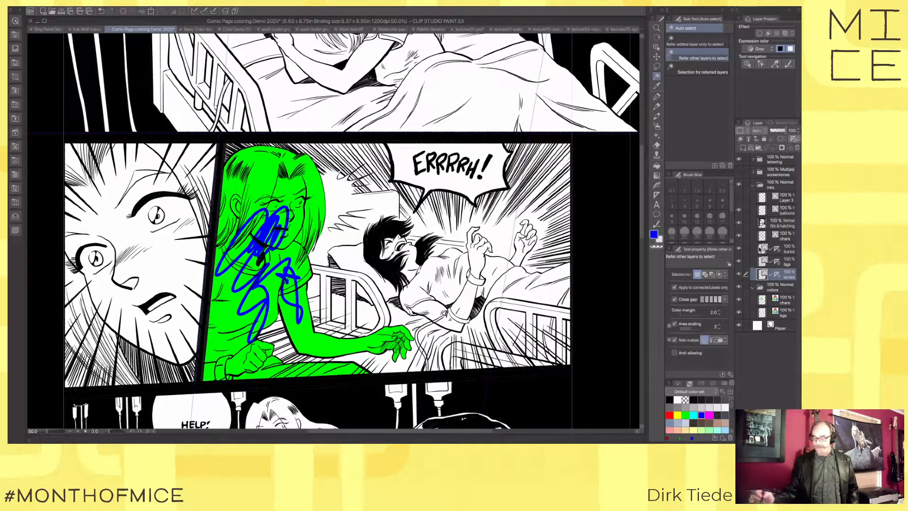
click(739, 301)
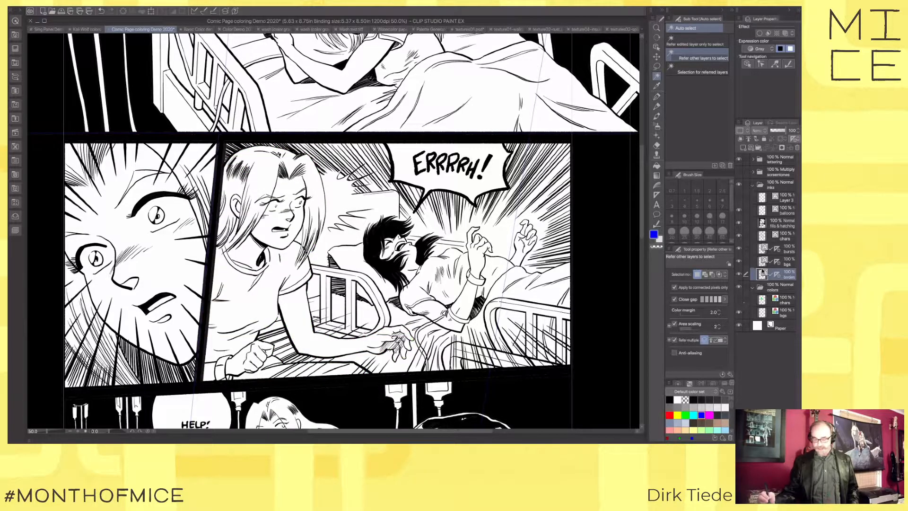
drag(439, 333, 475, 289)
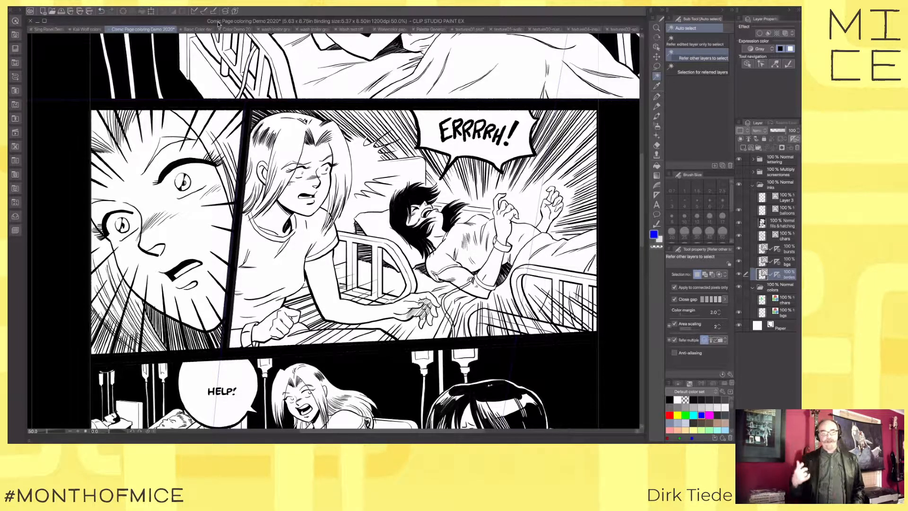
Step: Switch to the Kali Wolf colors document and examine the wolf and woman line art at several magnifications
click(84, 30)
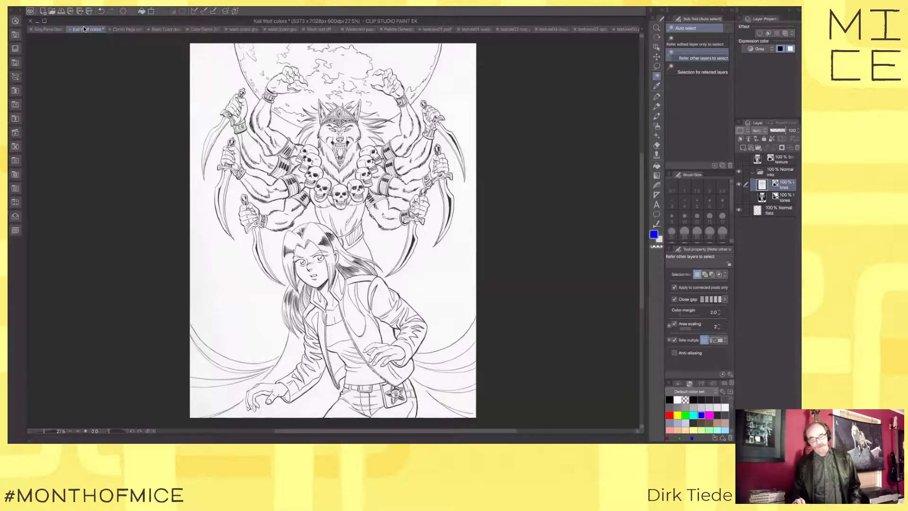
key(ctrl+plus)
key(ctrl+plus)
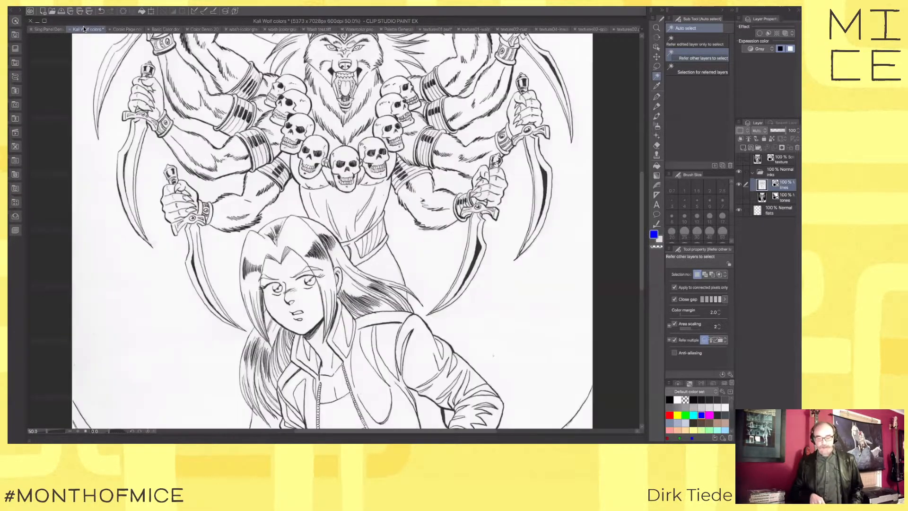
key(ctrl+plus)
key(ctrl+plus)
key(ctrl+minus)
key(ctrl+minus)
key(ctrl+minus)
key(ctrl+minus)
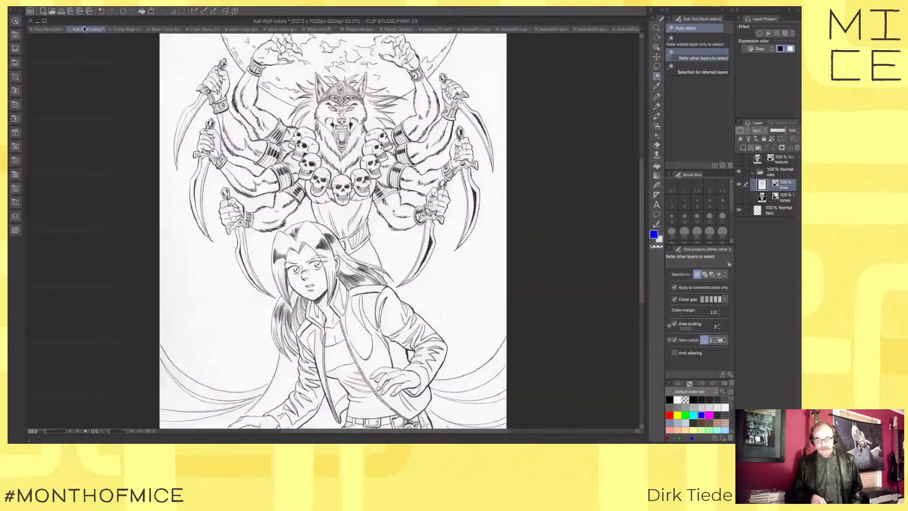
key(ctrl+plus)
key(ctrl+plus)
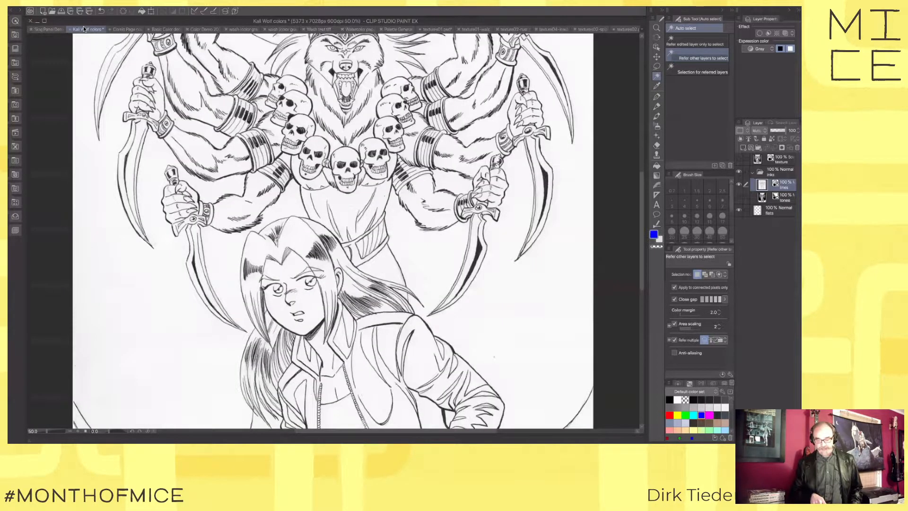
Step: Examine the scanned line art around the skull necklace and furry arms at 50 to 200% magnification
key(ctrl+plus)
drag(423, 227, 439, 281)
ctrl+click(429, 246)
ctrl+click(430, 247)
ctrl+click(430, 246)
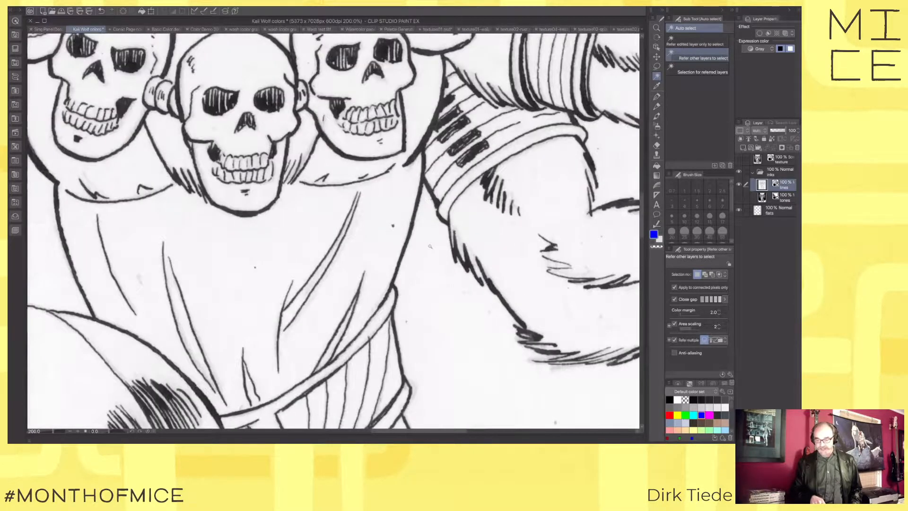
ctrl+click(430, 247)
alt+click(430, 247)
alt+click(429, 246)
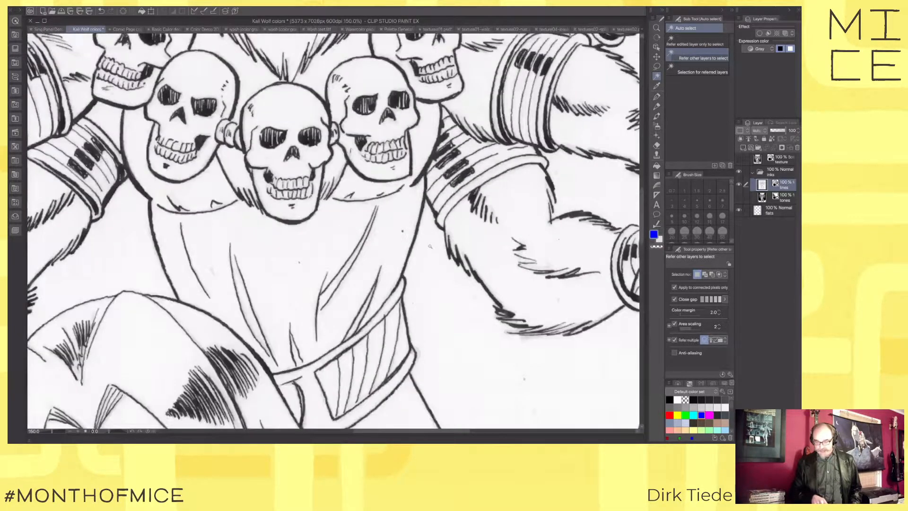
ctrl+click(429, 246)
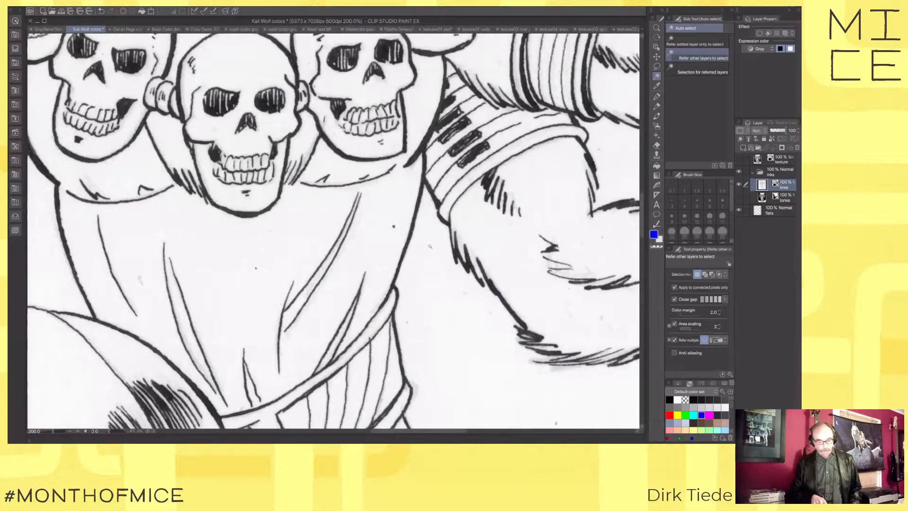
alt+click(430, 246)
scroll(429, 246, down, 3)
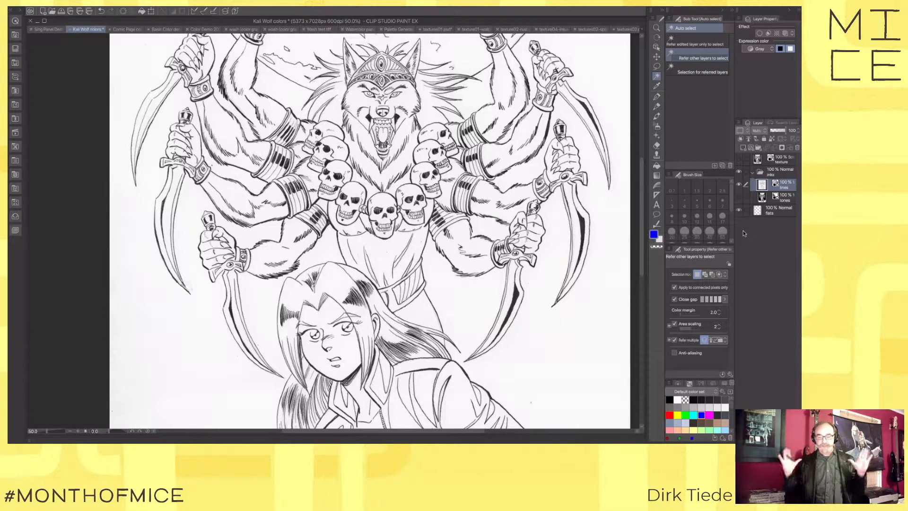
Step: Start a Level Correction on the lines layer and lower the white input level to clear the gray paper tone
key(super+plus)
key(super+plus)
key(super+plus)
key(super+plus)
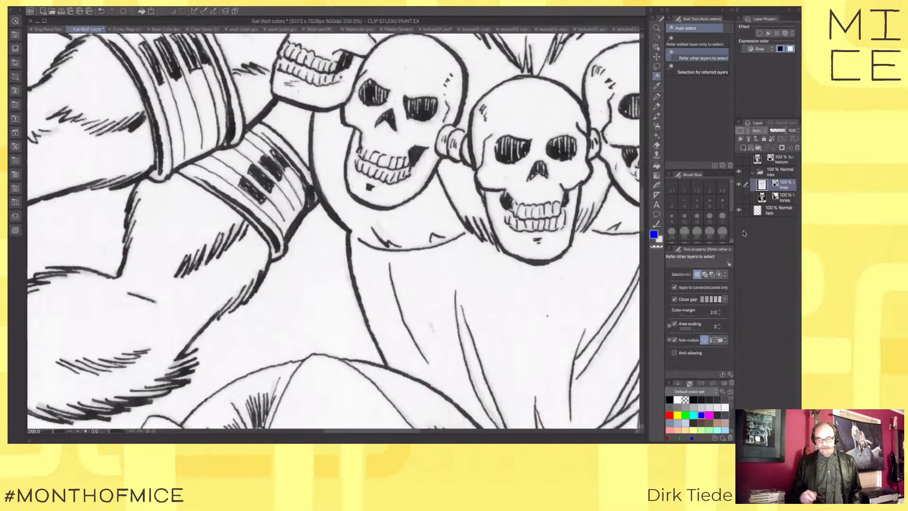
click(113, 6)
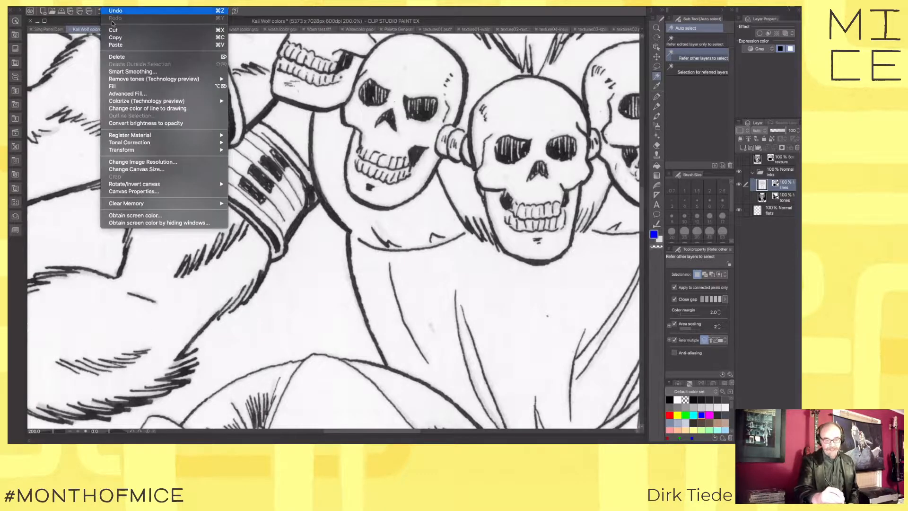
mouse_move(161, 142)
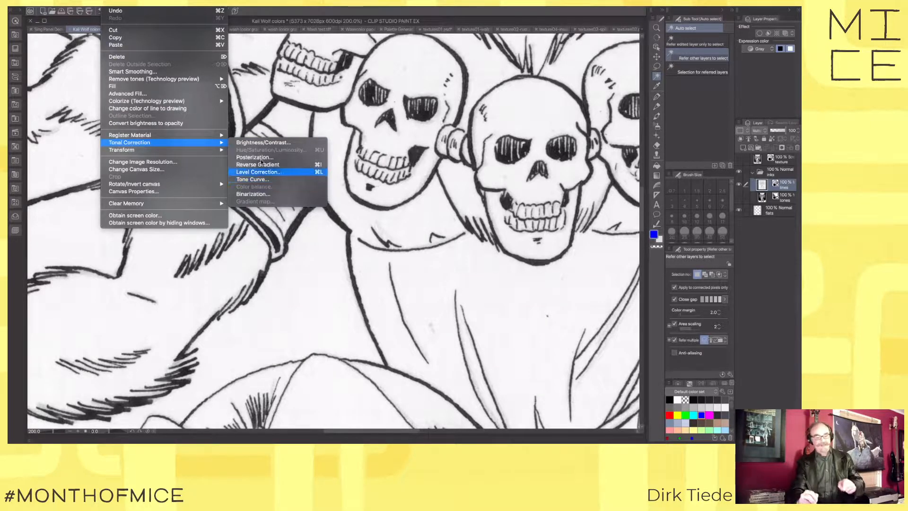
click(294, 173)
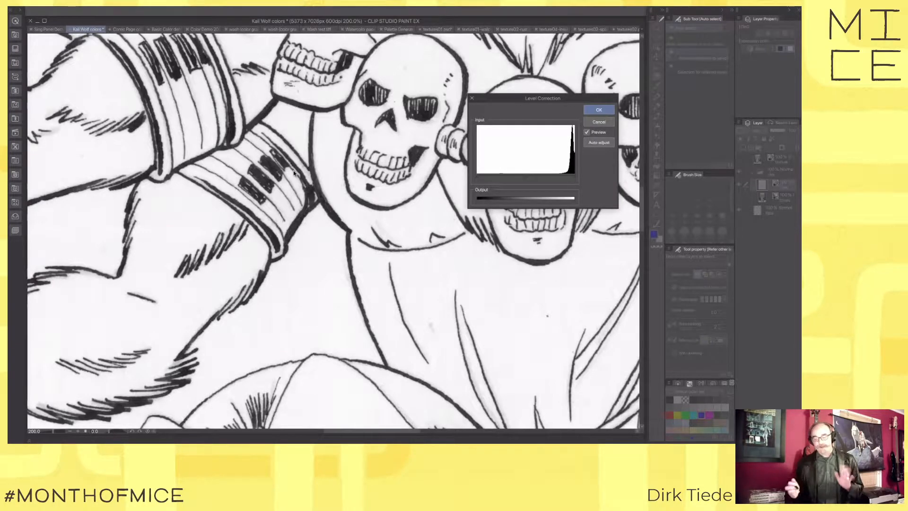
drag(574, 177, 543, 179)
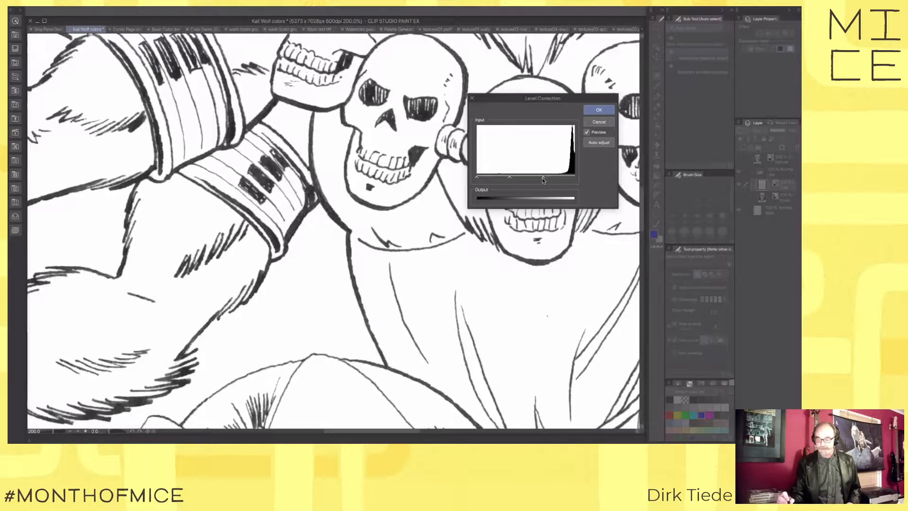
Step: Bring the black and white input levels close together for crisp black lines on pure white, and apply the correction
drag(477, 177, 536, 179)
drag(269, 325, 523, 283)
drag(350, 166, 406, 394)
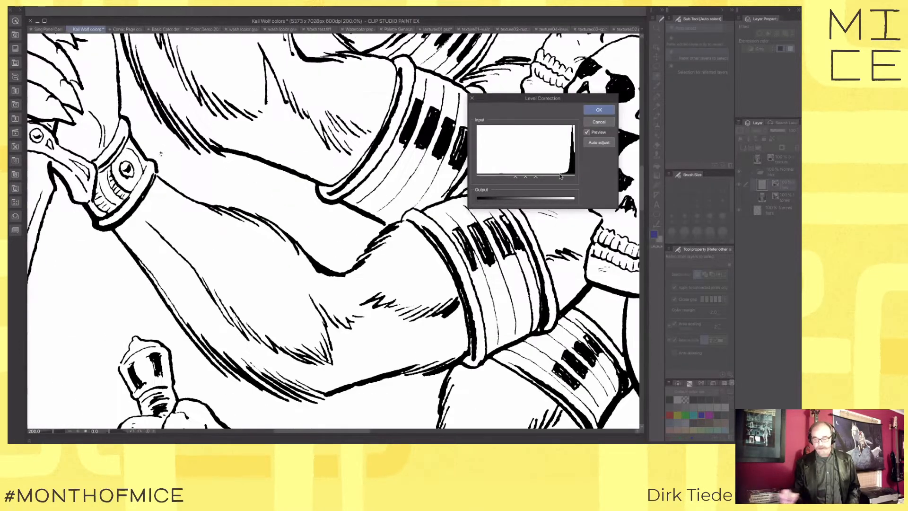
drag(575, 177, 538, 183)
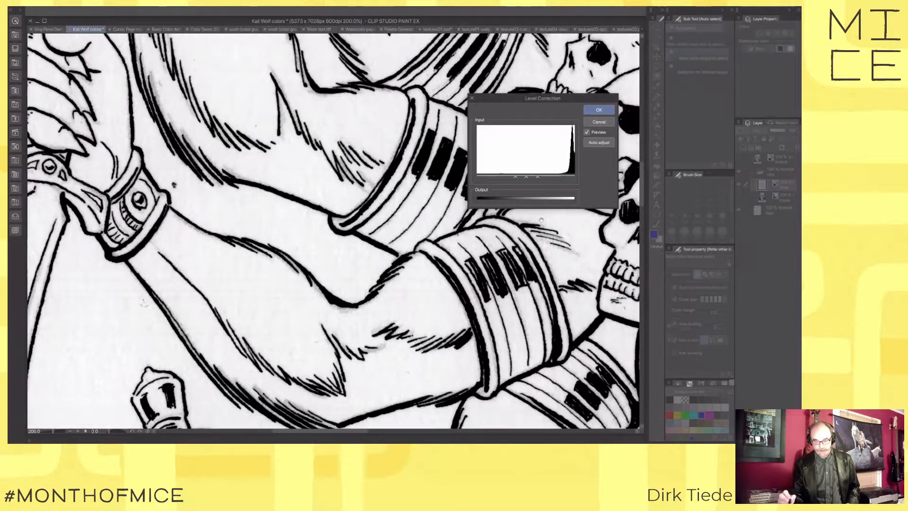
click(600, 110)
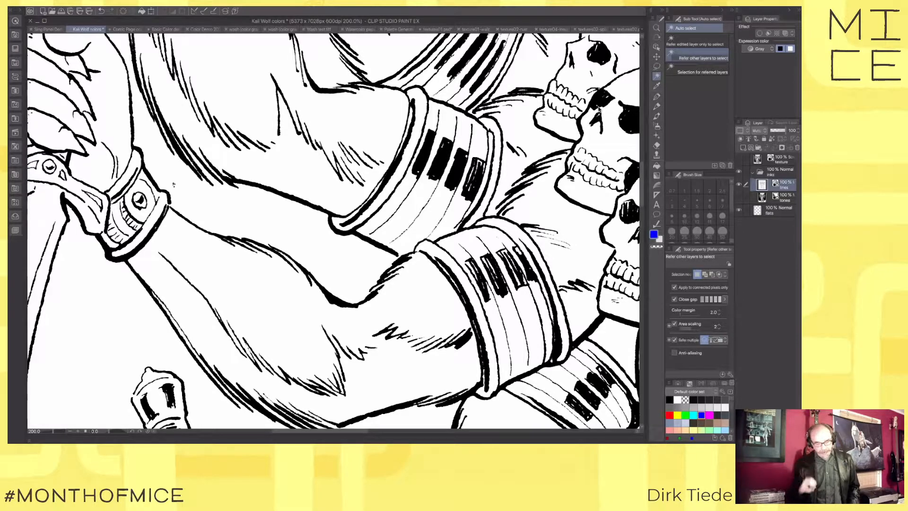
Step: Select the flats layer and examine the line edges around the armband at up to 1600% magnification
click(779, 212)
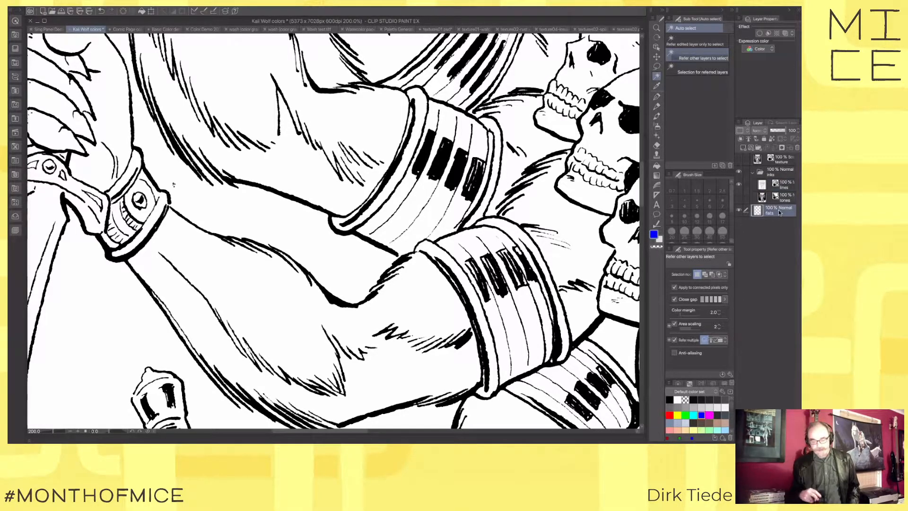
key(super+minus)
key(super+minus)
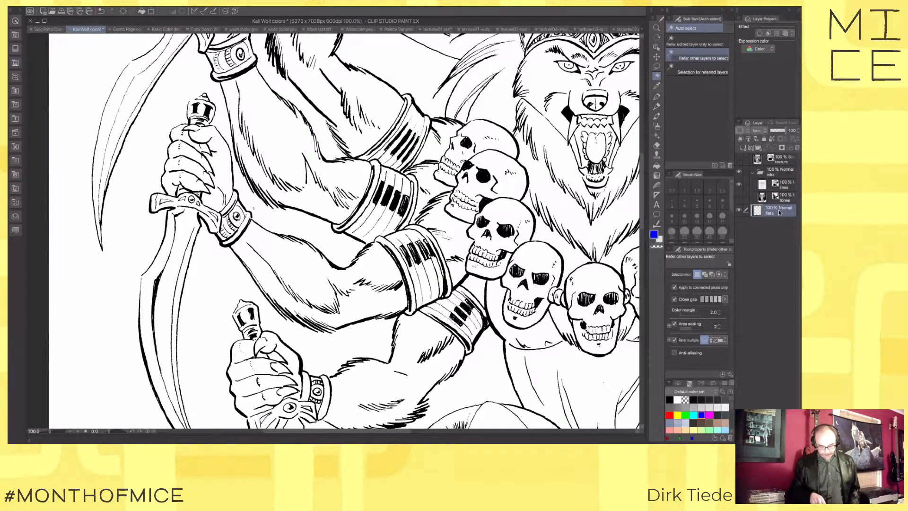
key(super+plus)
key(super+plus)
key(super+plus)
key(super+plus)
key(super+plus)
key(super+plus)
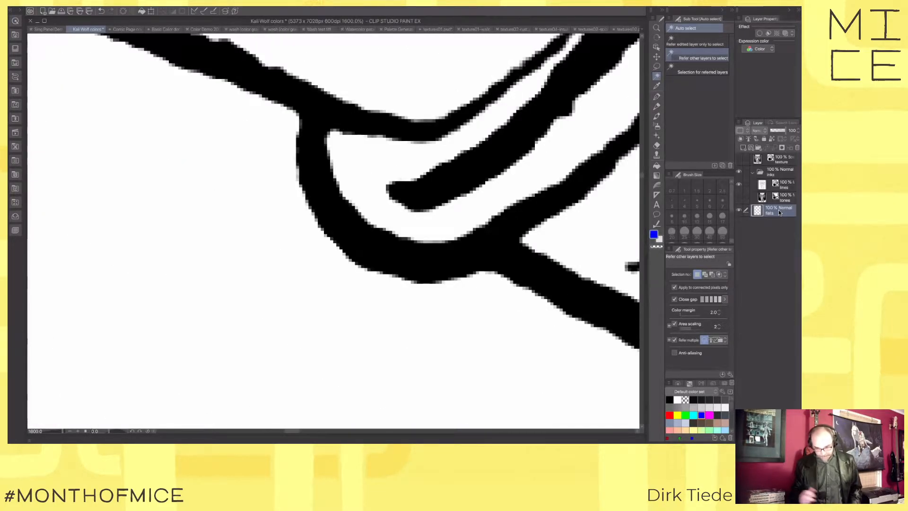
drag(462, 270, 460, 337)
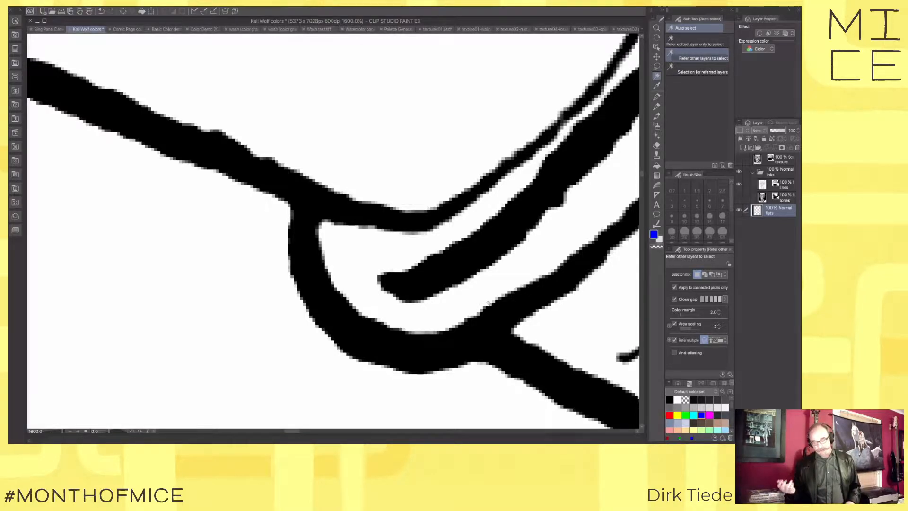
drag(513, 281, 487, 310)
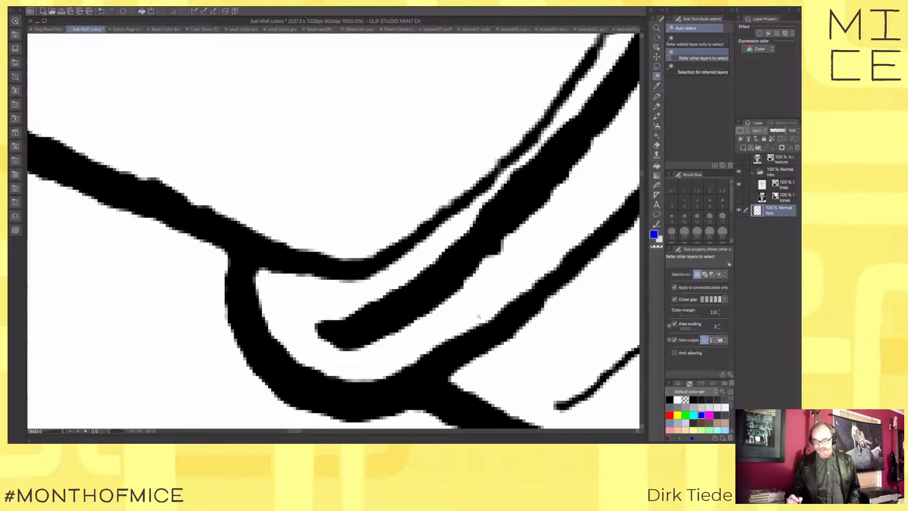
Step: Auto-select a strip of the armband with area scaling on, inspect the selection's edge, and deselect
scroll(479, 316, down, 4)
click(536, 258)
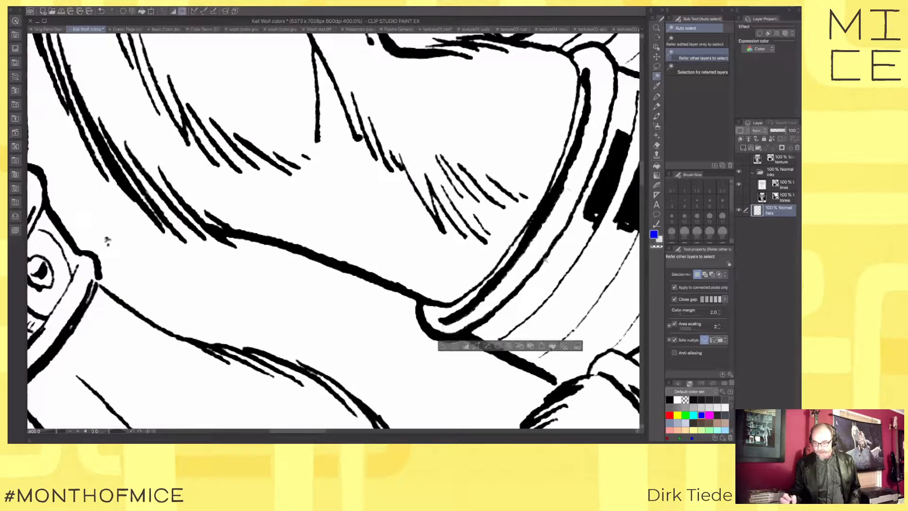
drag(546, 265, 492, 277)
key(ctrl+d)
Step: Turn off Auto select's area scaling, test the selection on the armband again, and deselect
click(695, 325)
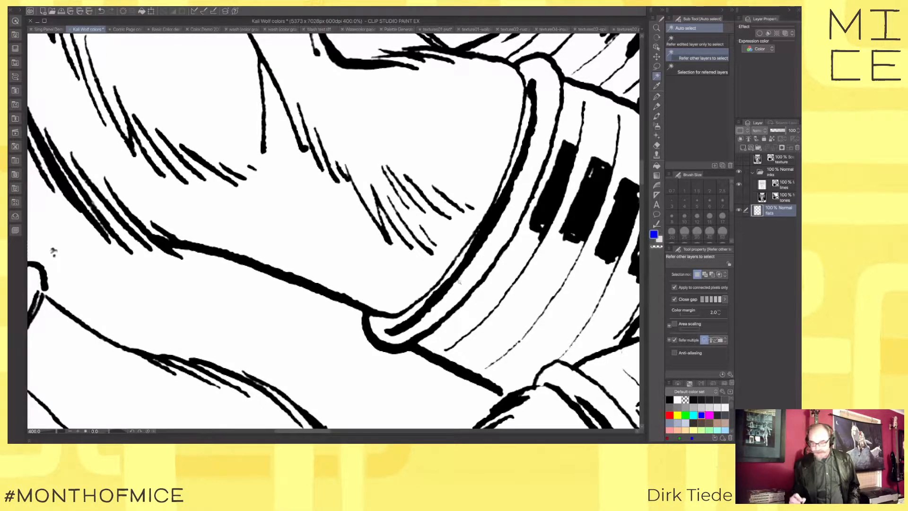
click(472, 286)
drag(522, 194, 457, 214)
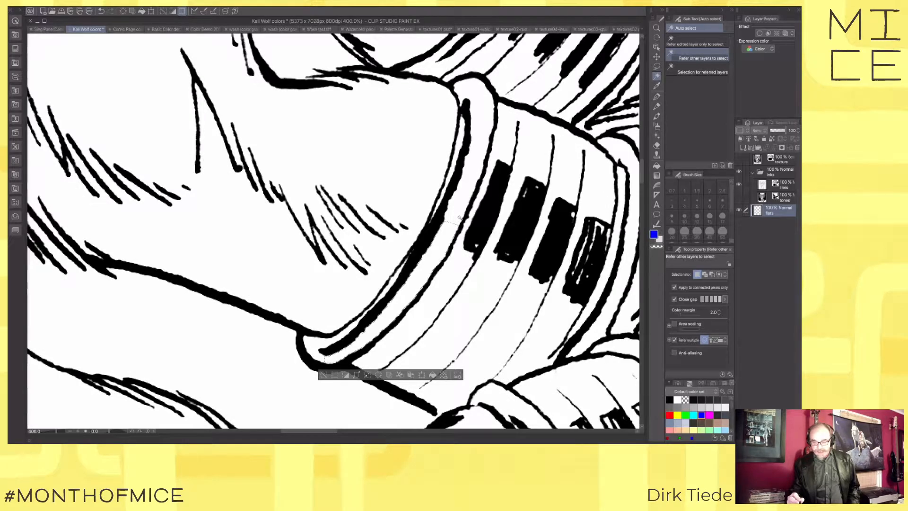
key(ctrl+d)
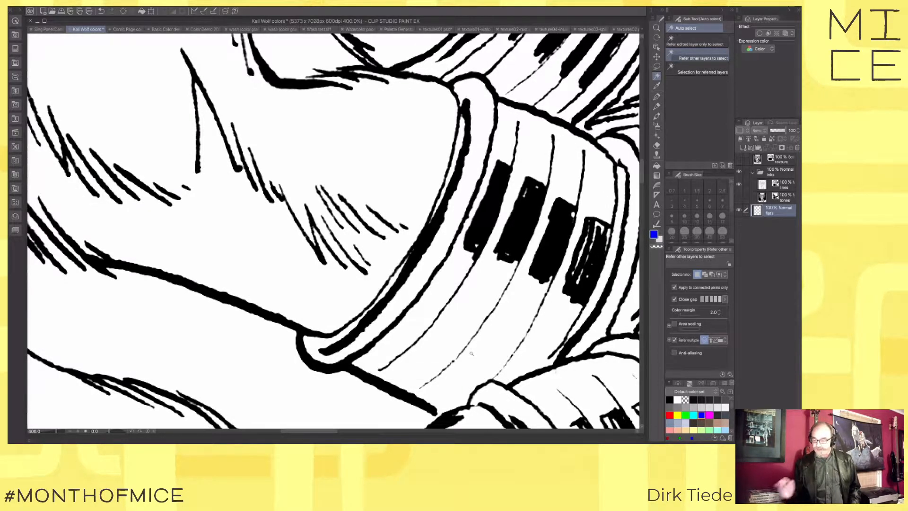
Step: Turn off area scaling for the Refer other layers fill tool, keeping the flats layer active
click(657, 166)
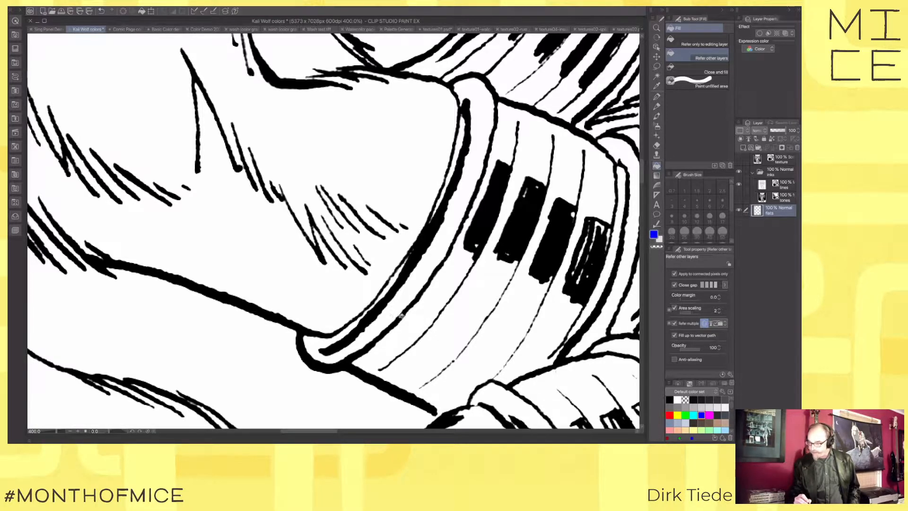
click(697, 308)
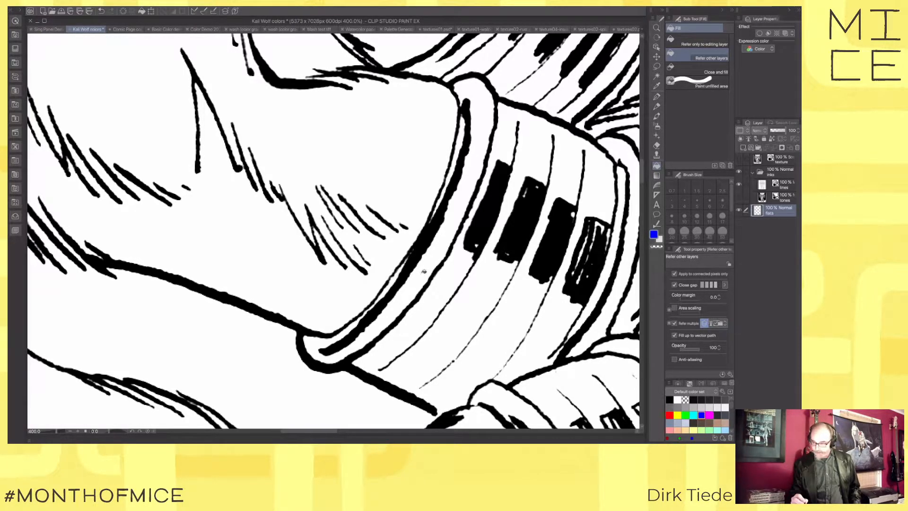
click(780, 172)
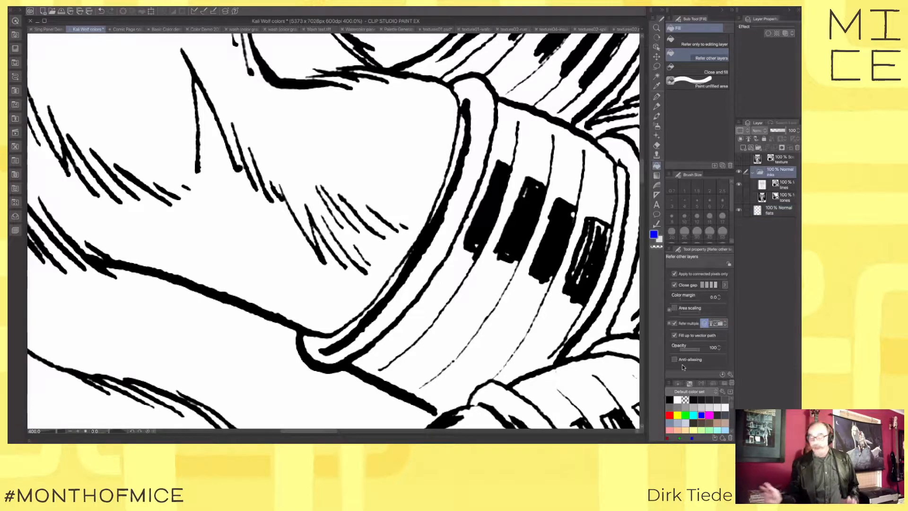
click(774, 211)
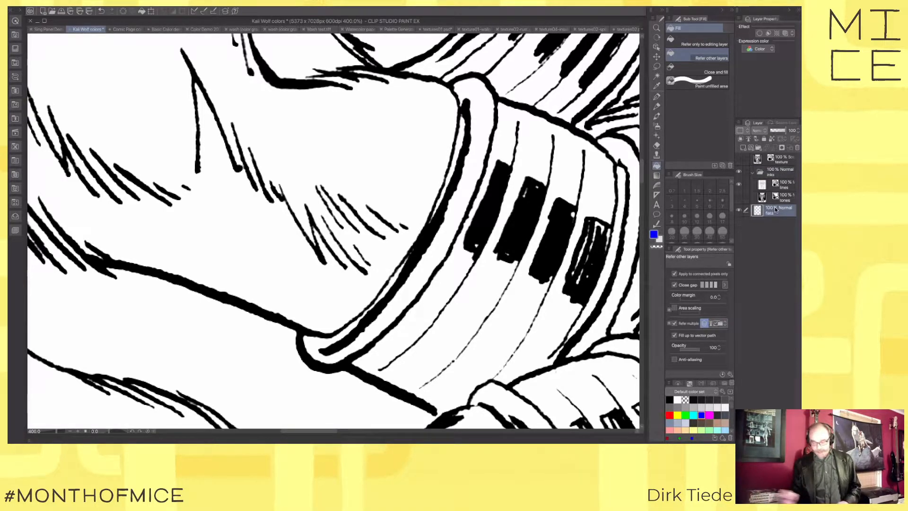
Step: Check the Textured pen on the inks folder over the armband, and return to the flats layer
click(777, 174)
key(p)
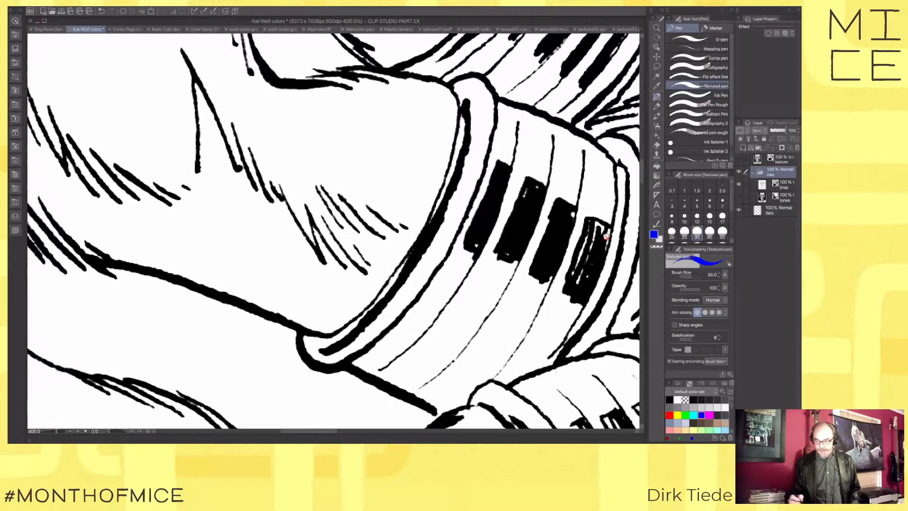
click(656, 108)
click(656, 97)
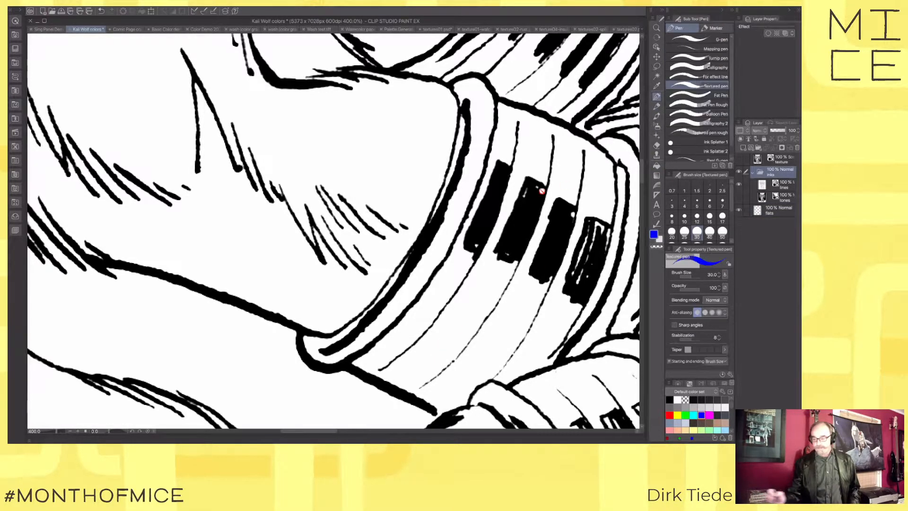
click(782, 213)
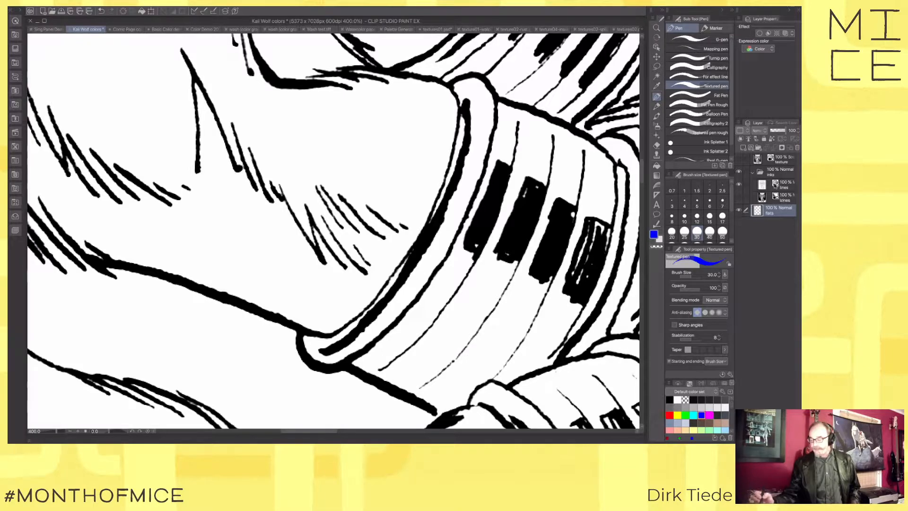
Step: Set the inks folder's blending mode to Multiply and scribble blue Textured pen strokes across the armband on the flats layer
click(780, 172)
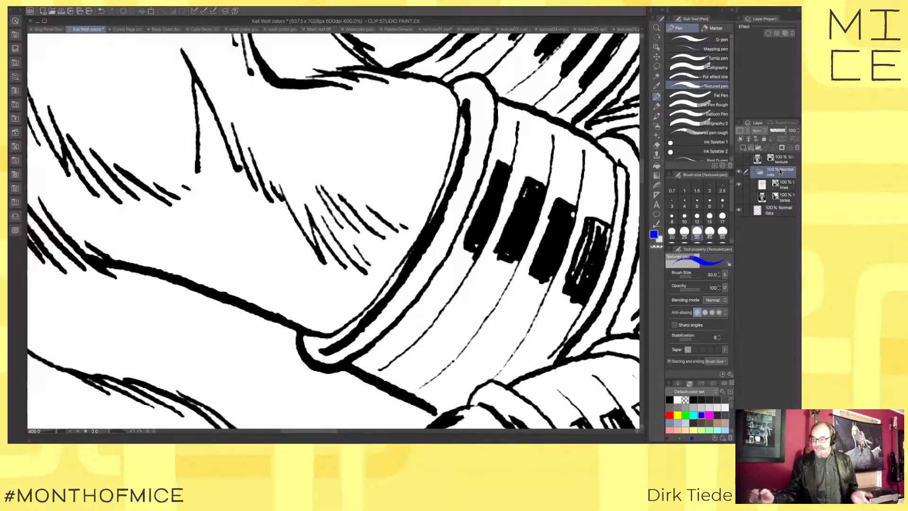
click(761, 131)
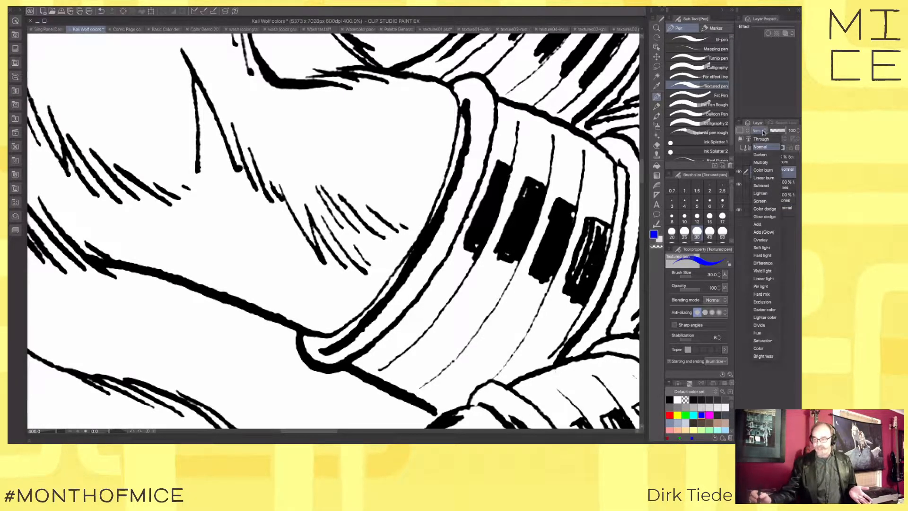
click(770, 163)
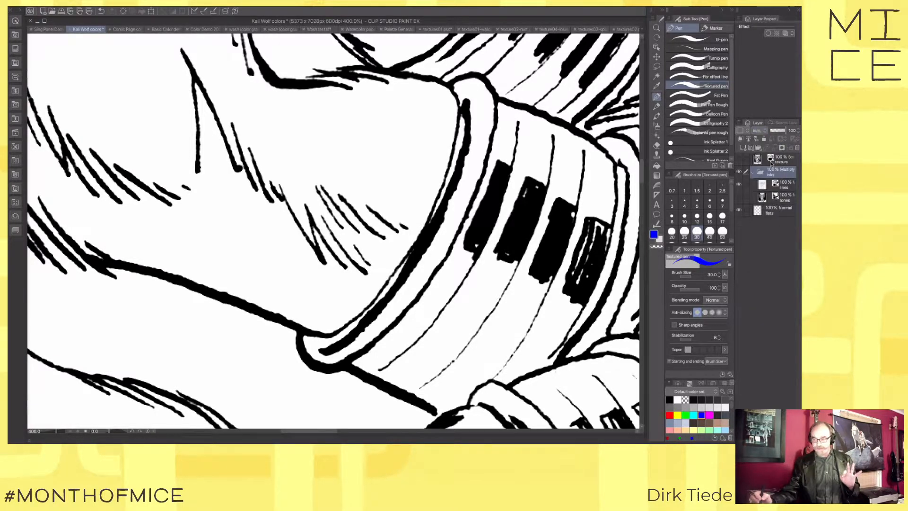
click(778, 211)
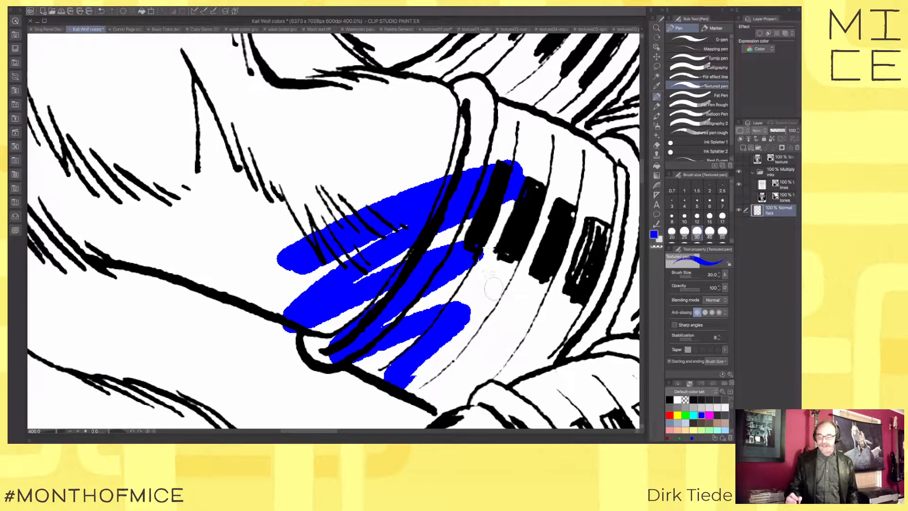
Step: Set the lines layer's blending mode to Normal
click(777, 184)
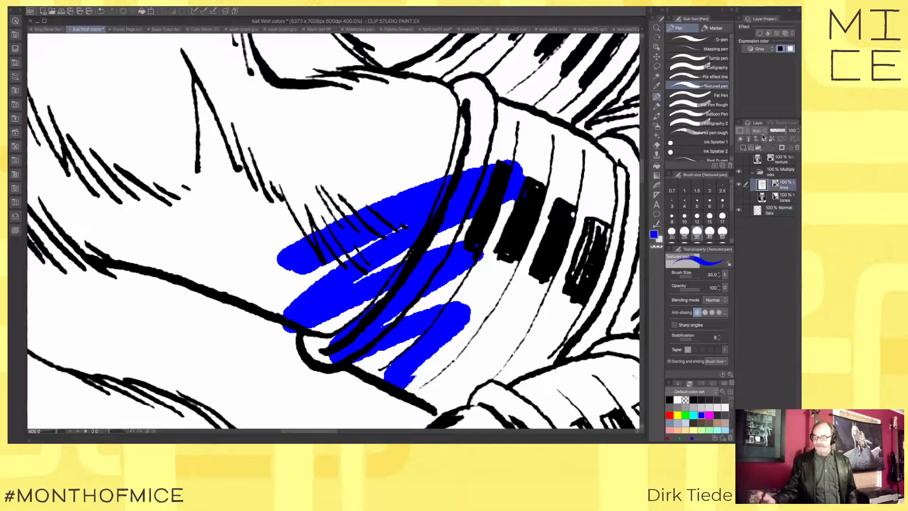
click(762, 131)
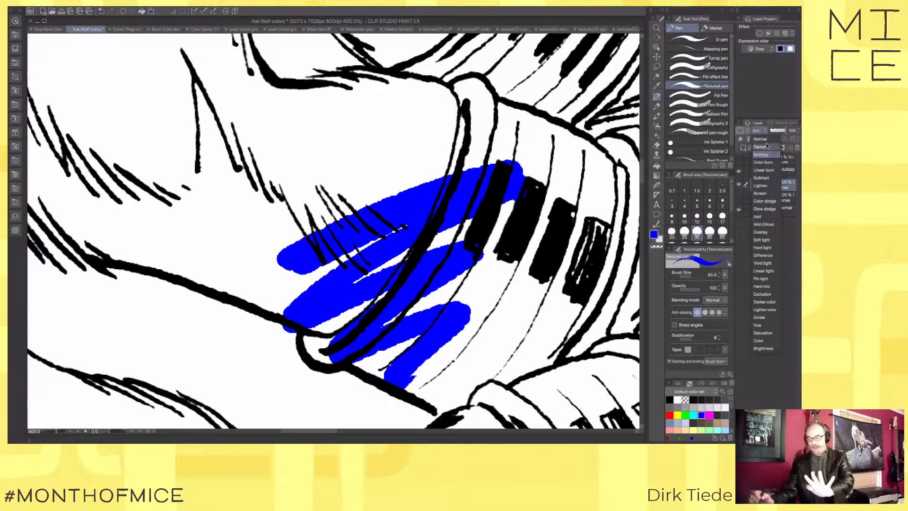
click(762, 139)
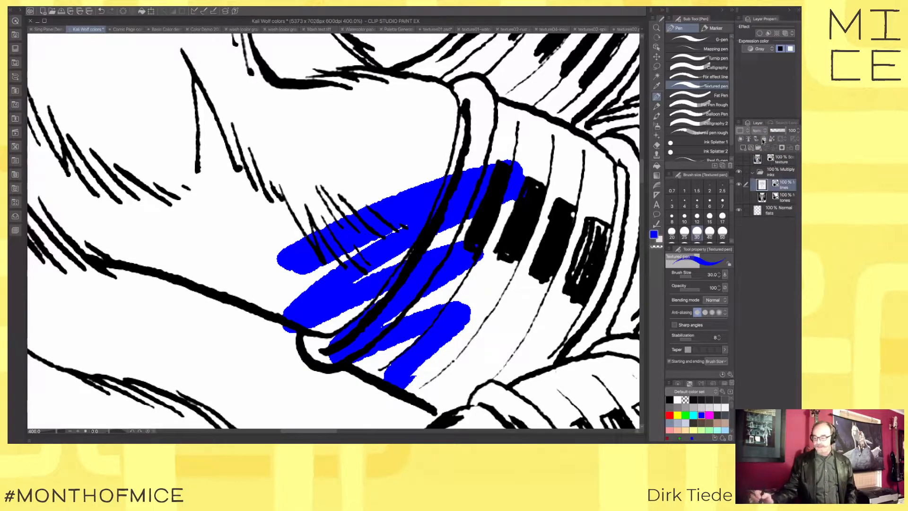
Step: Switch the inks folder's blending mode to Normal for comparison and back to Multiply
click(776, 172)
click(765, 132)
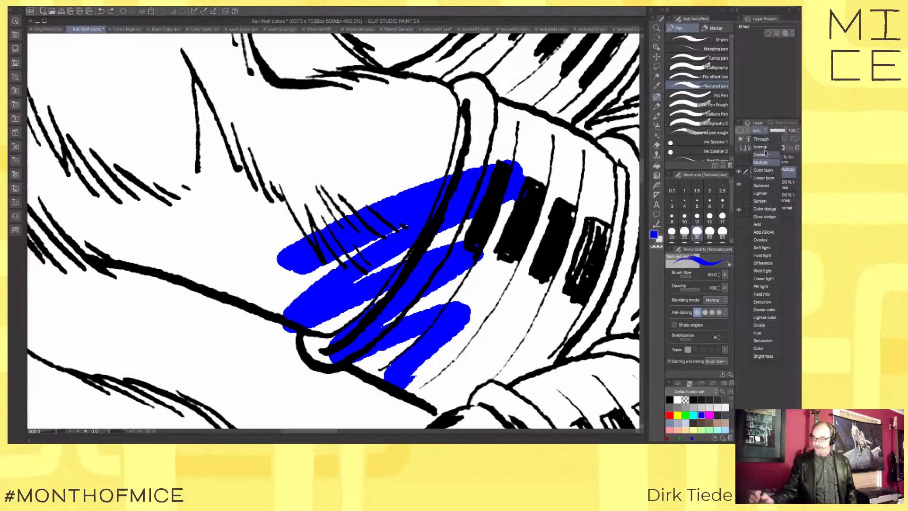
click(773, 148)
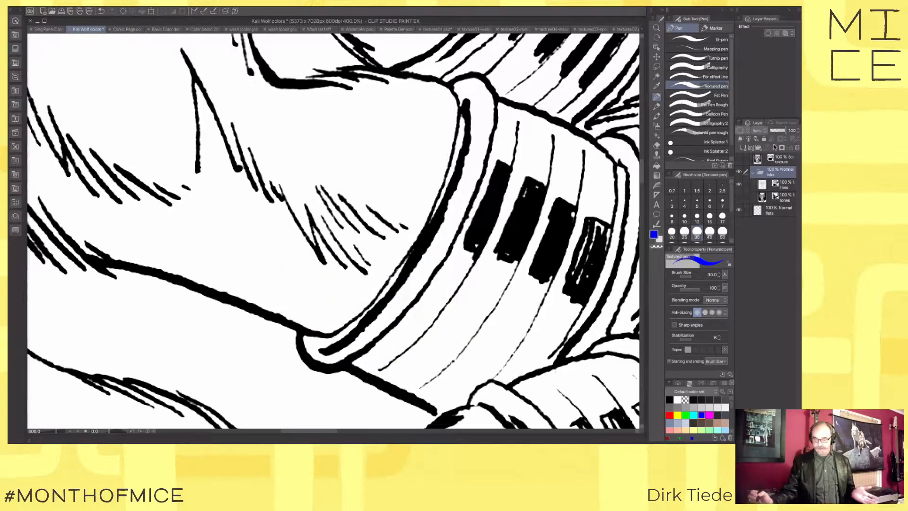
click(764, 130)
click(770, 159)
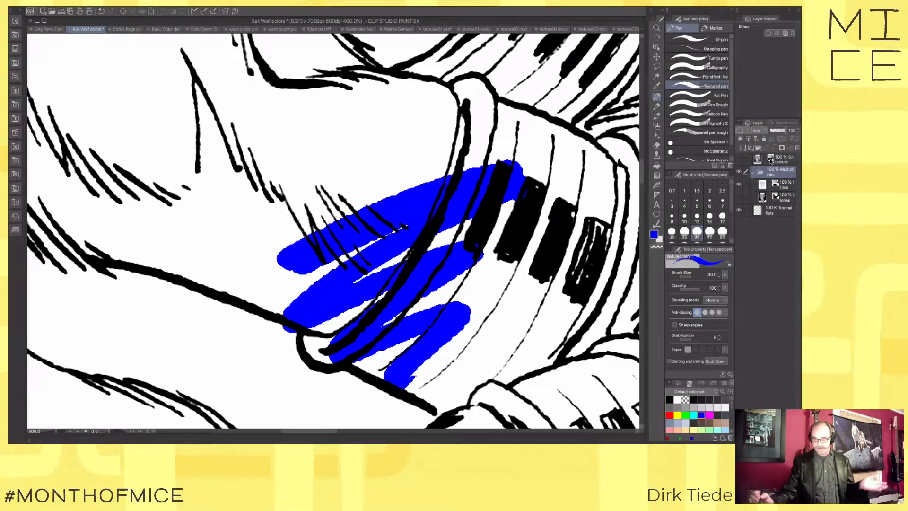
Step: Select everything on the flats layer and delete the blue test strokes
click(770, 212)
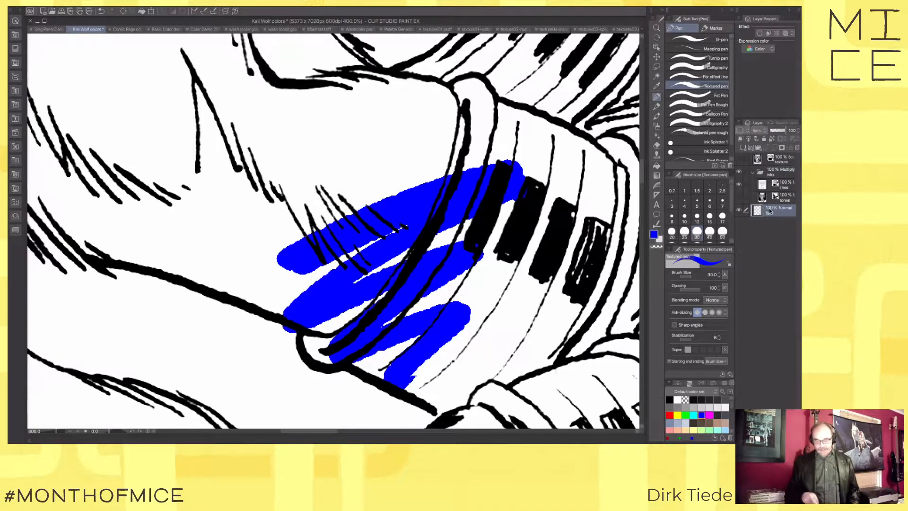
key(ctrl+a)
key(Delete)
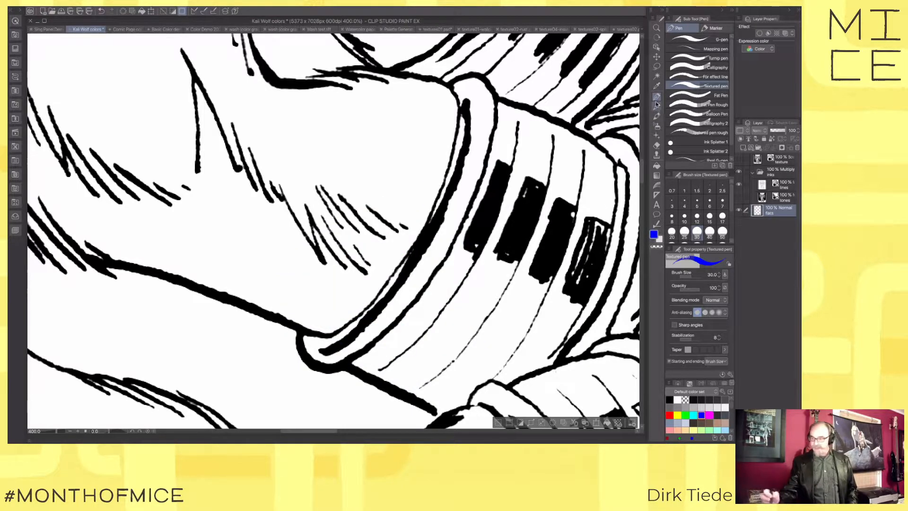
Step: Fill the armband's near rim and its thin outer sliver with blue using the Refer other layers fill
click(657, 165)
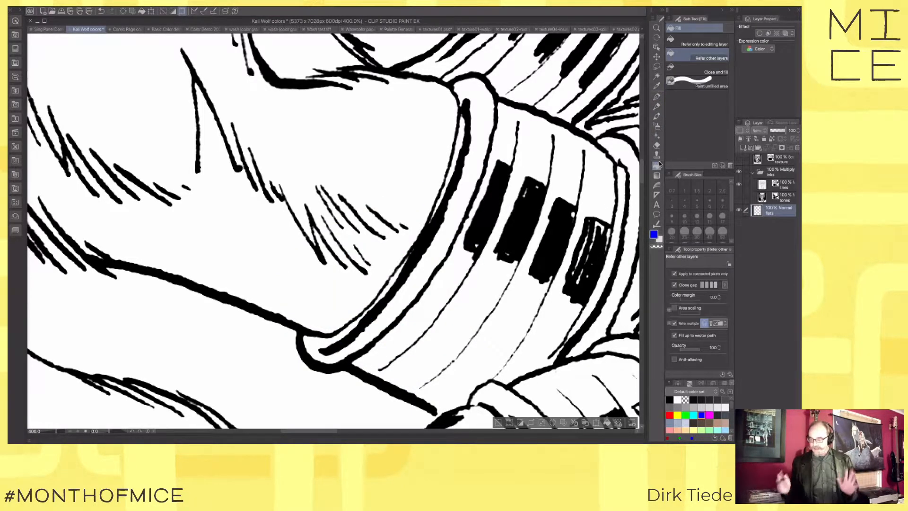
click(392, 311)
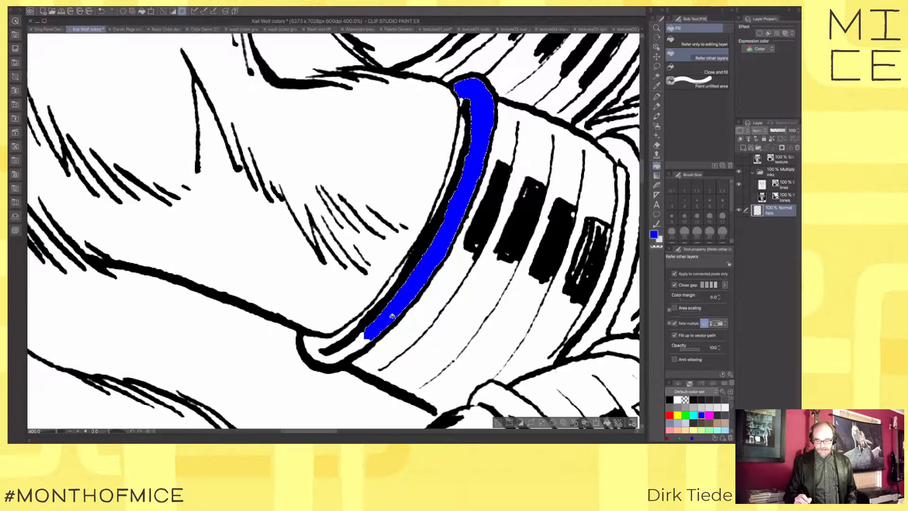
click(361, 339)
click(345, 353)
click(324, 359)
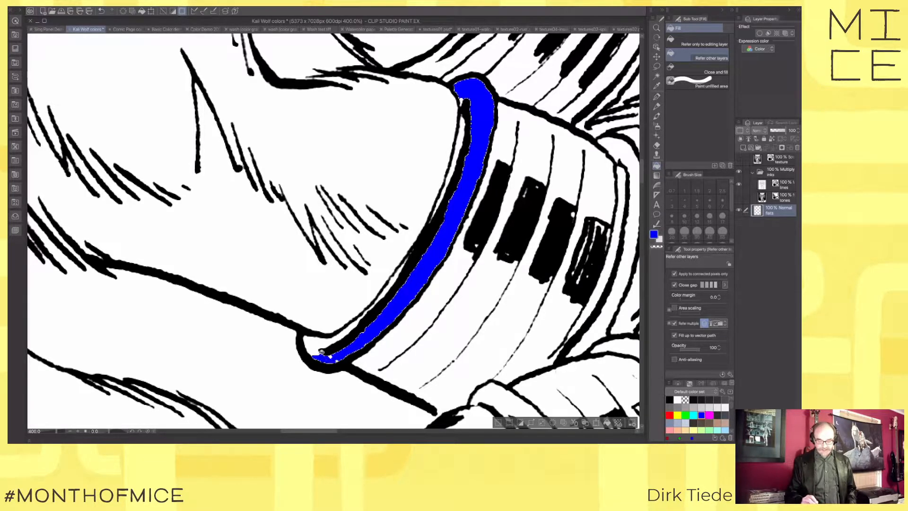
click(315, 346)
click(332, 338)
drag(349, 326, 412, 250)
Step: Examine the edges of the blue rim fill up close against the line art and undo the fills
scroll(412, 250, down, 1)
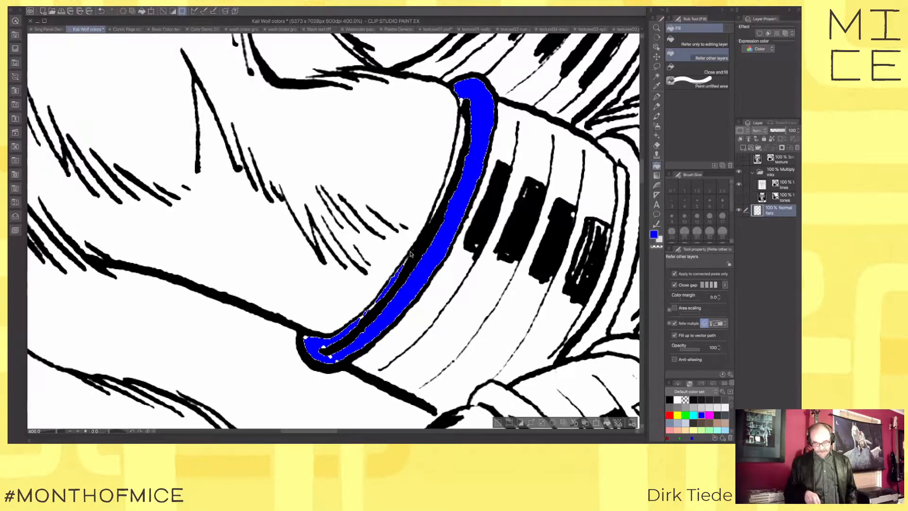
scroll(410, 252, up, 8)
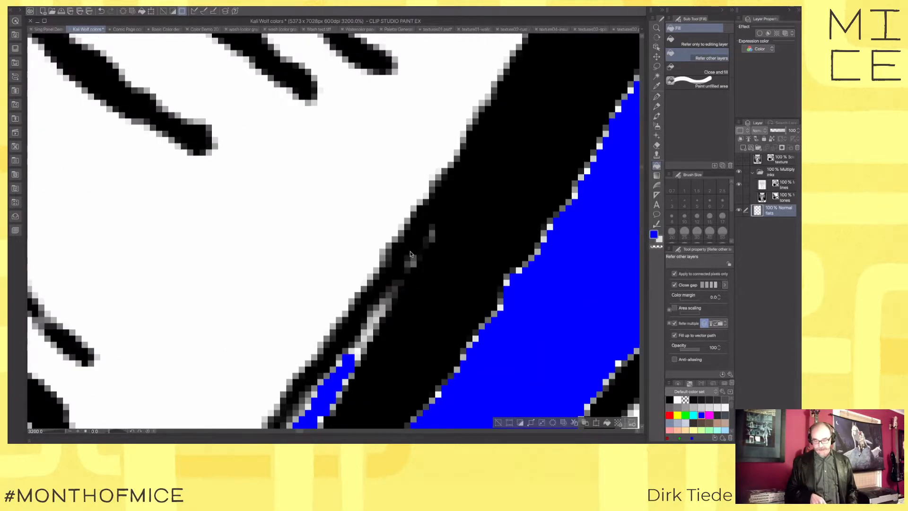
scroll(410, 251, down, 12)
scroll(411, 254, up, 6)
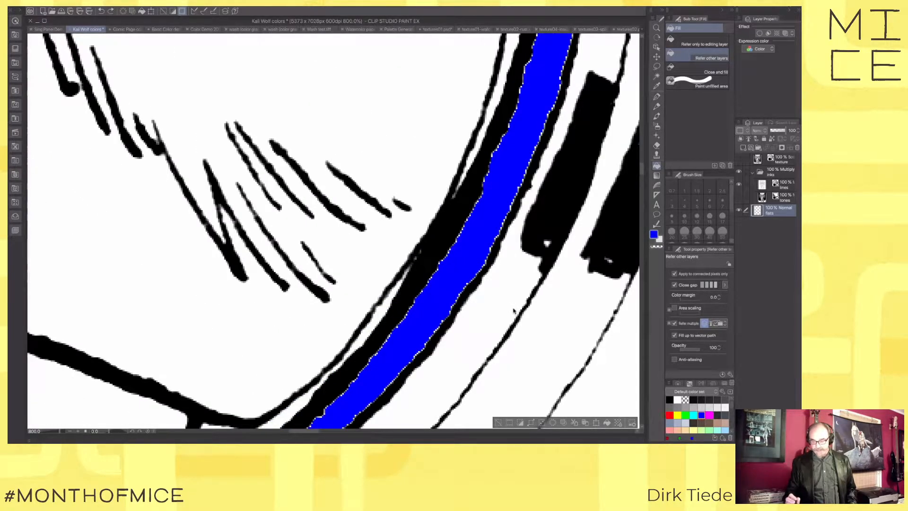
key(ctrl+z)
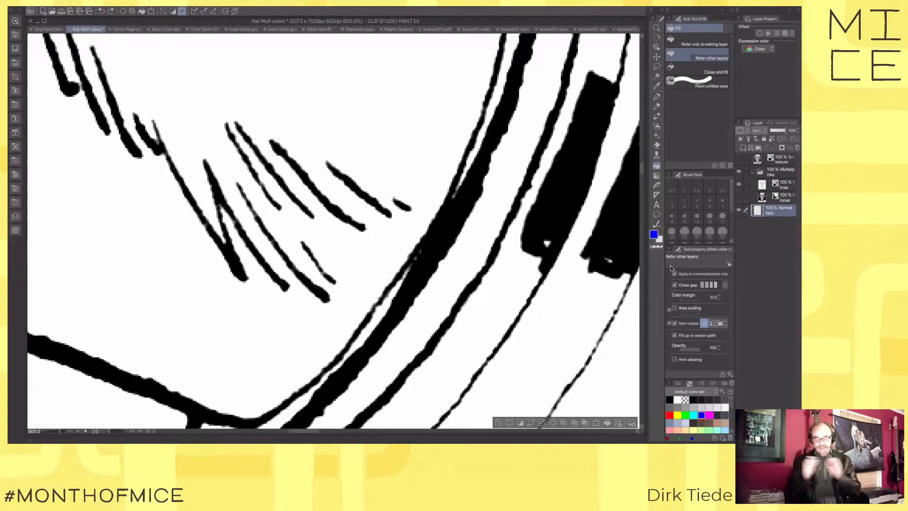
Step: Try filling the armband's near rim in blue with area scaling on at 2, and undo the fills
drag(445, 320, 429, 264)
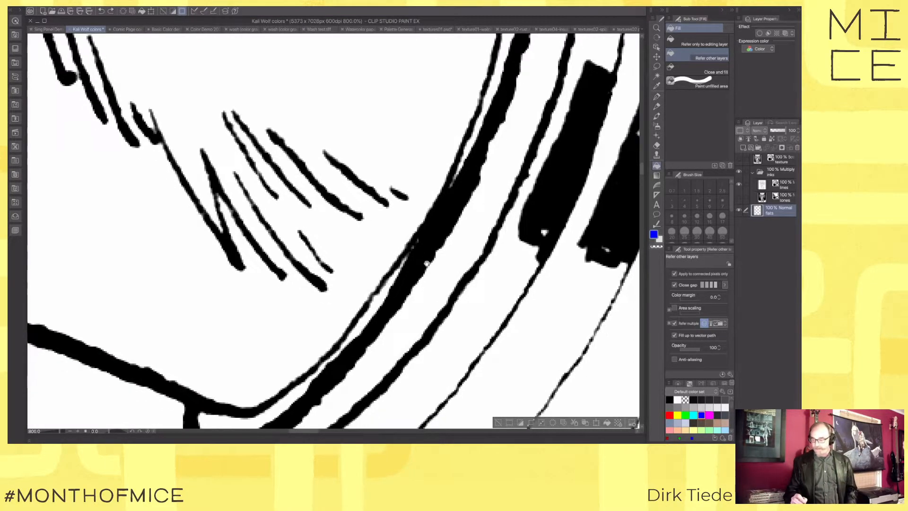
click(690, 310)
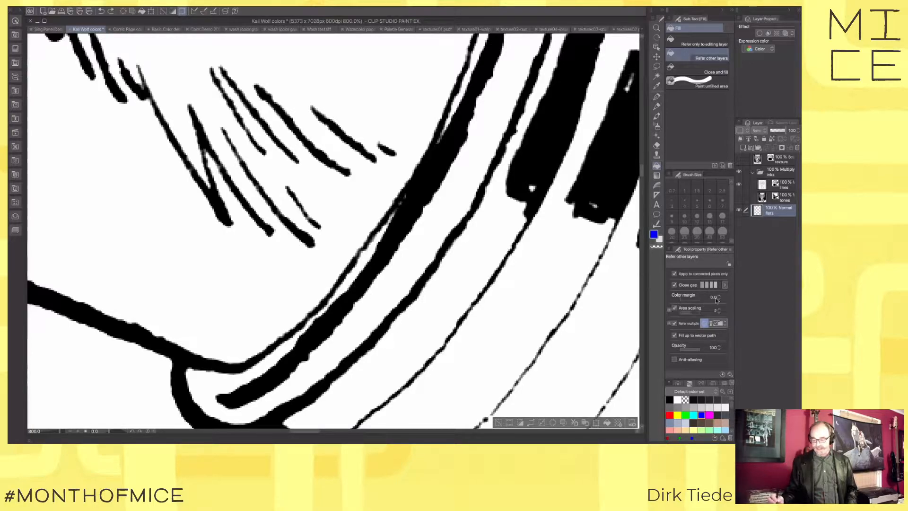
click(420, 253)
click(298, 380)
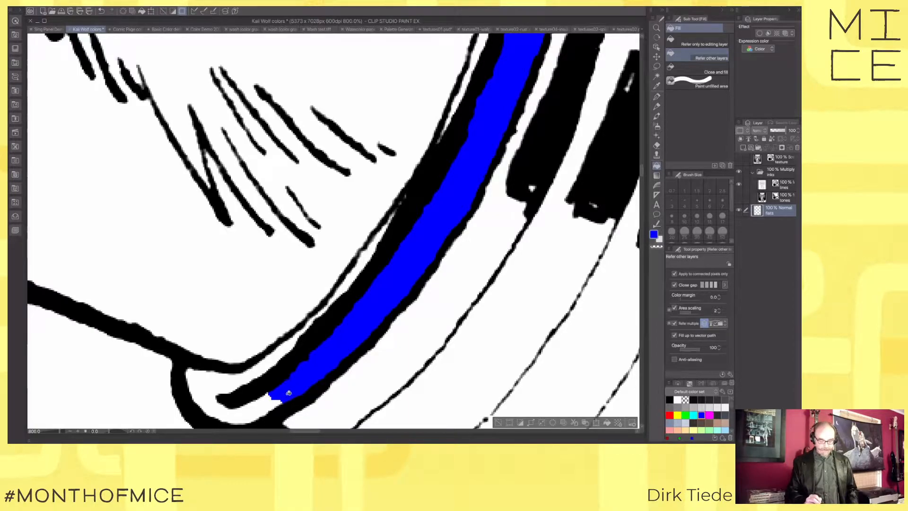
key(ctrl+z)
key(ctrl+z)
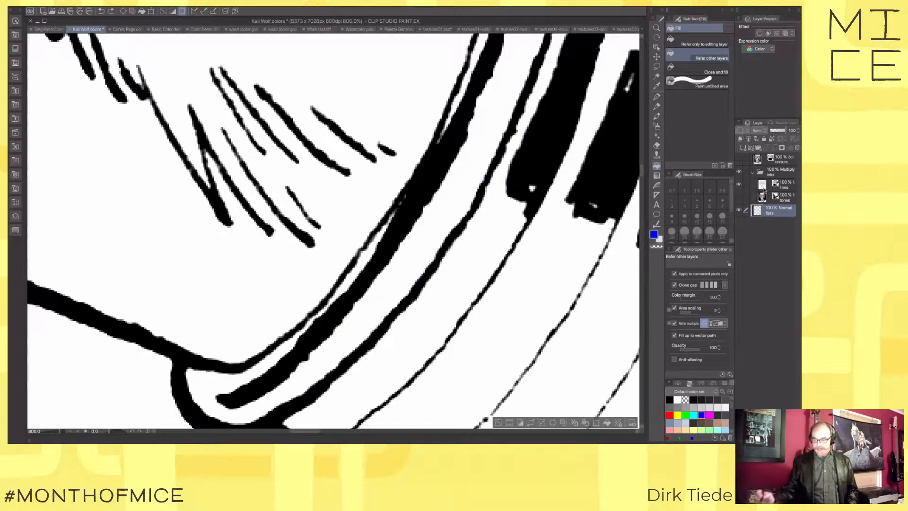
Step: Compare the lines layer's expression color in Monochrome and Gray, and set it to Monochrome
click(761, 186)
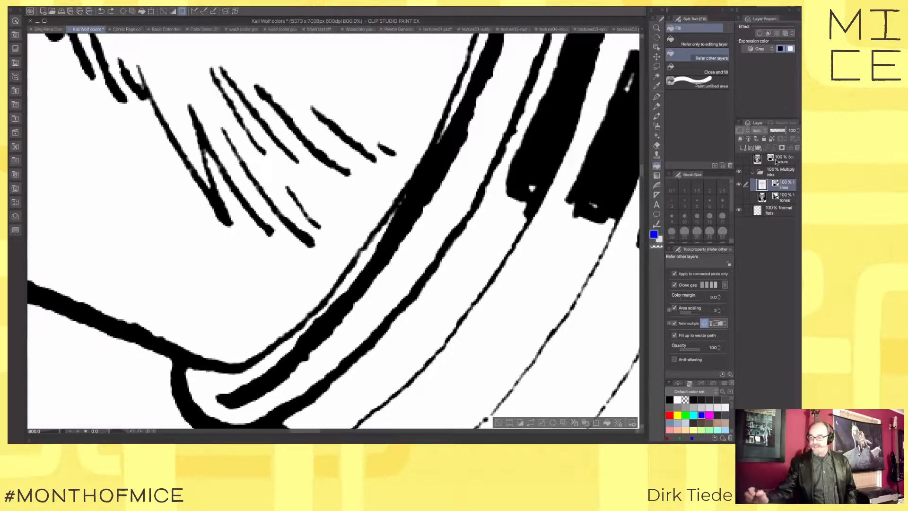
click(762, 49)
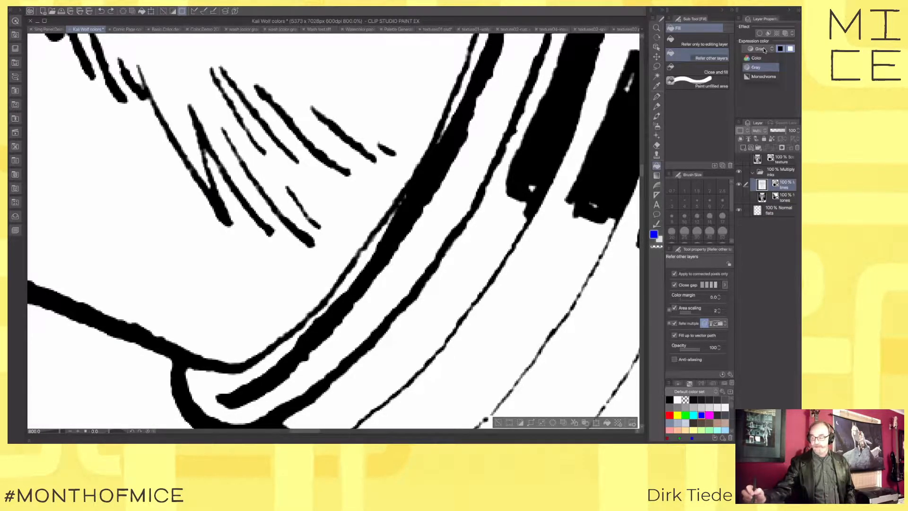
click(764, 77)
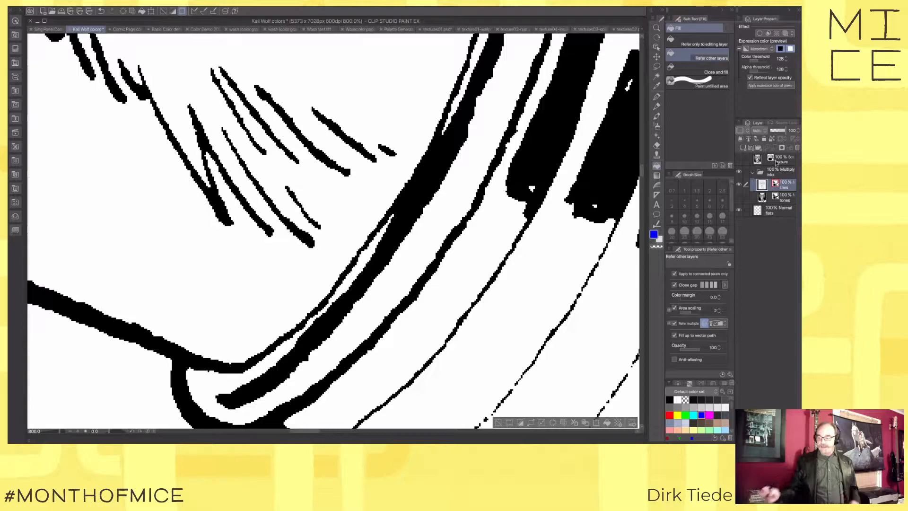
click(759, 48)
click(758, 68)
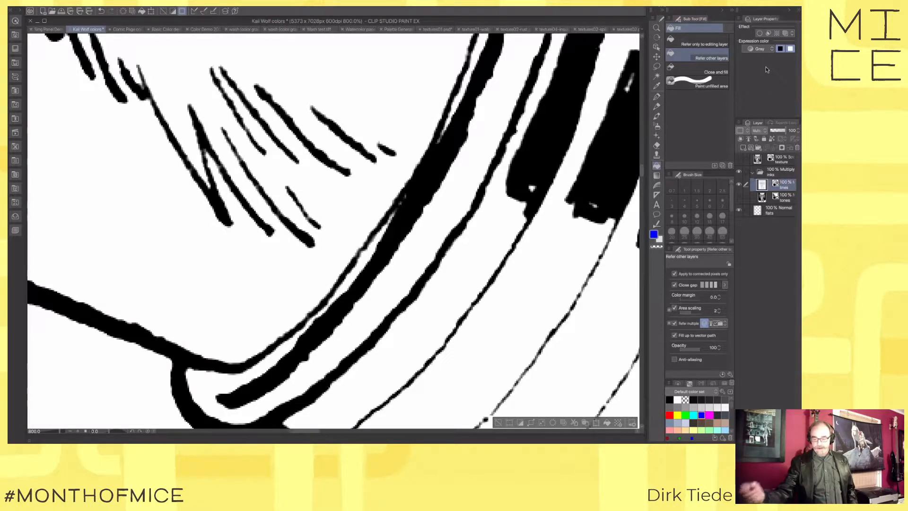
click(760, 49)
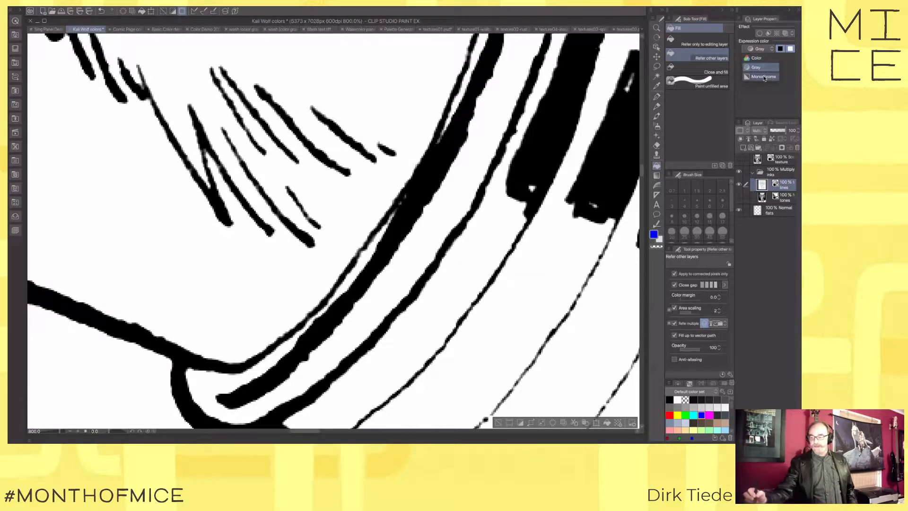
click(766, 72)
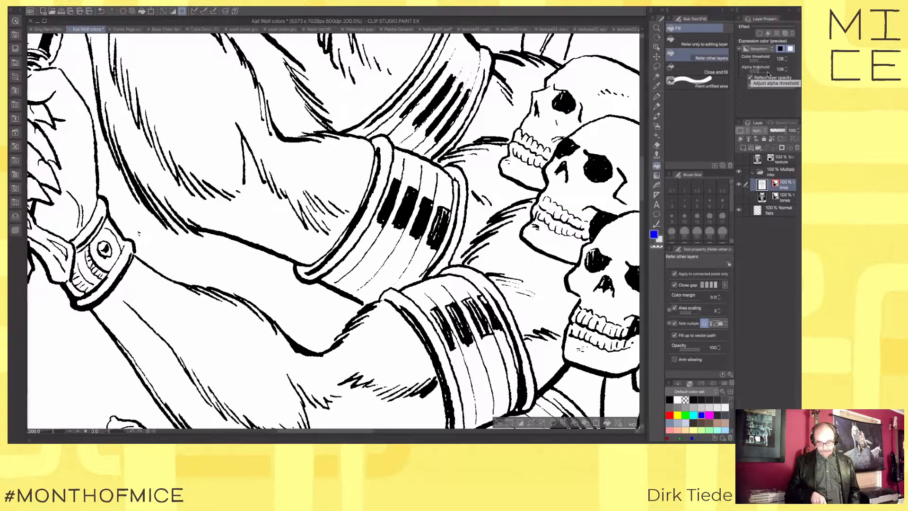
Step: Return to the flats layer and turn off area scaling for the Refer other layers fill tool
key(super+plus)
key(super+plus)
drag(468, 254, 464, 163)
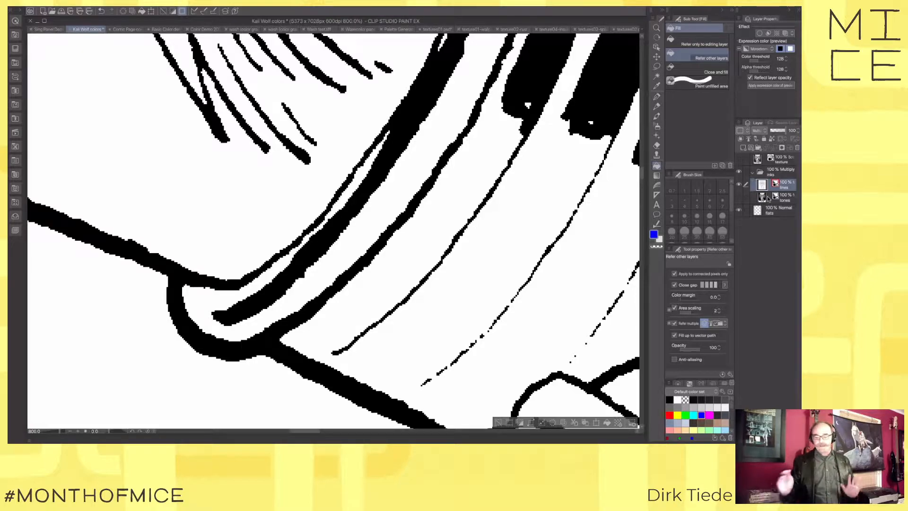
click(763, 211)
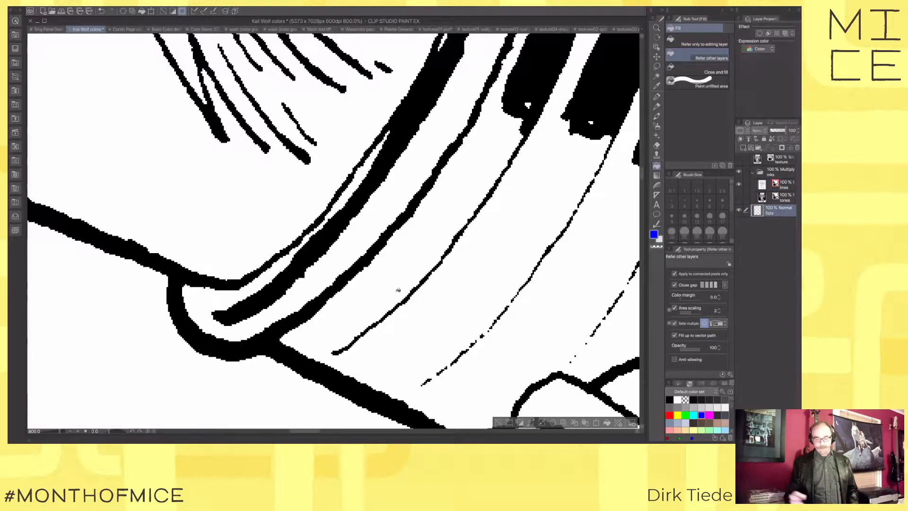
key(g)
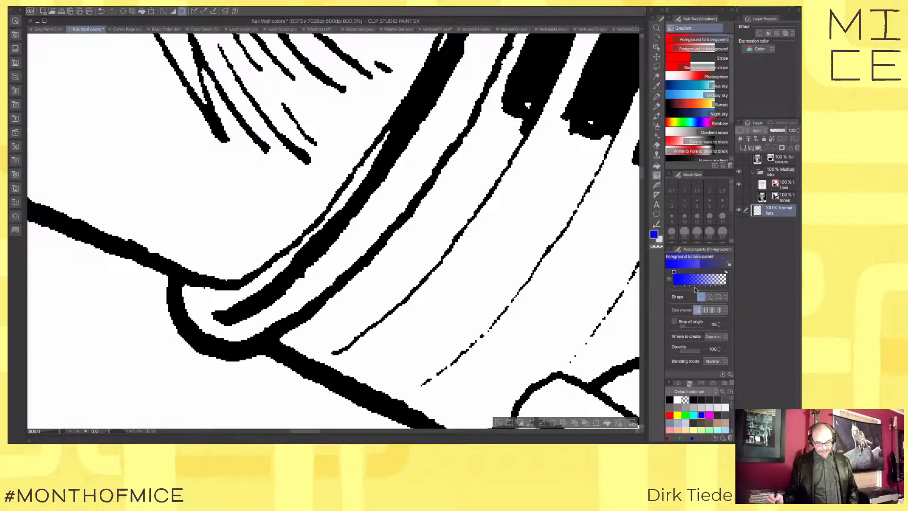
click(658, 164)
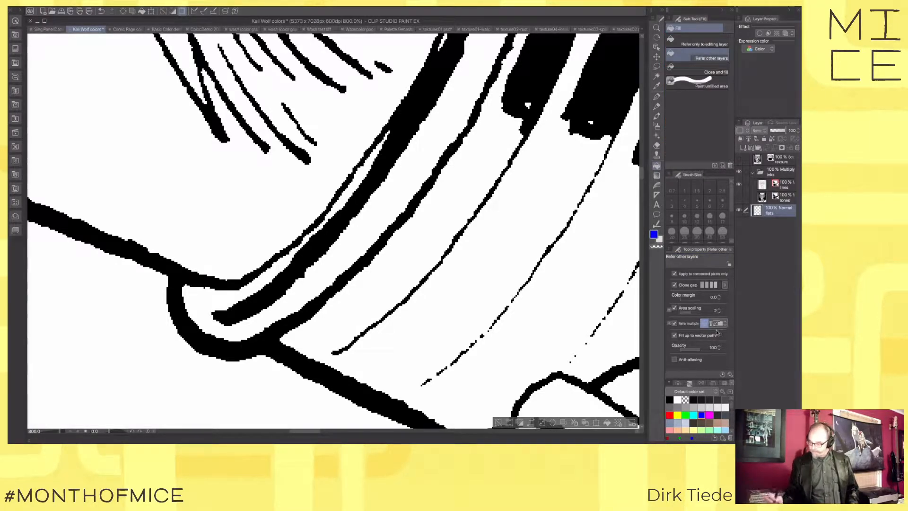
click(681, 308)
Step: Fill the armband's near rim and its rounded lower end with blue on the flats layer, undoing one stray fill
click(356, 234)
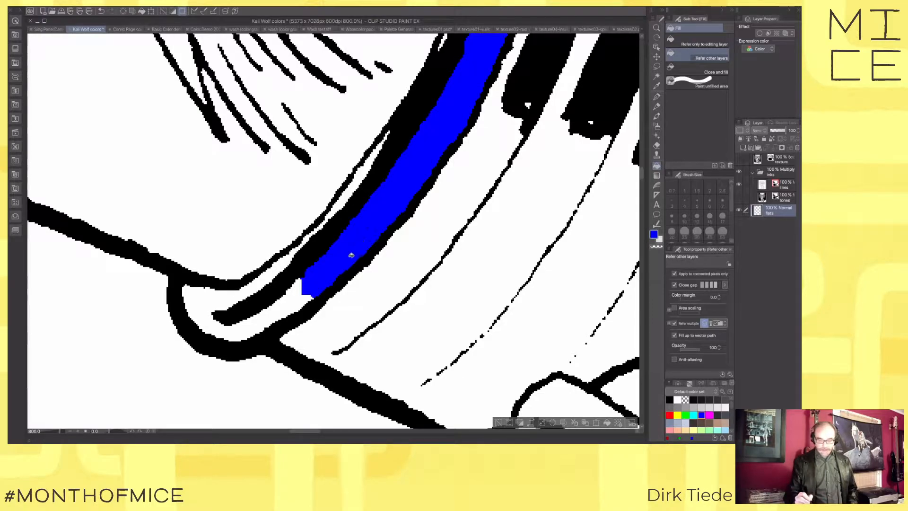
click(304, 293)
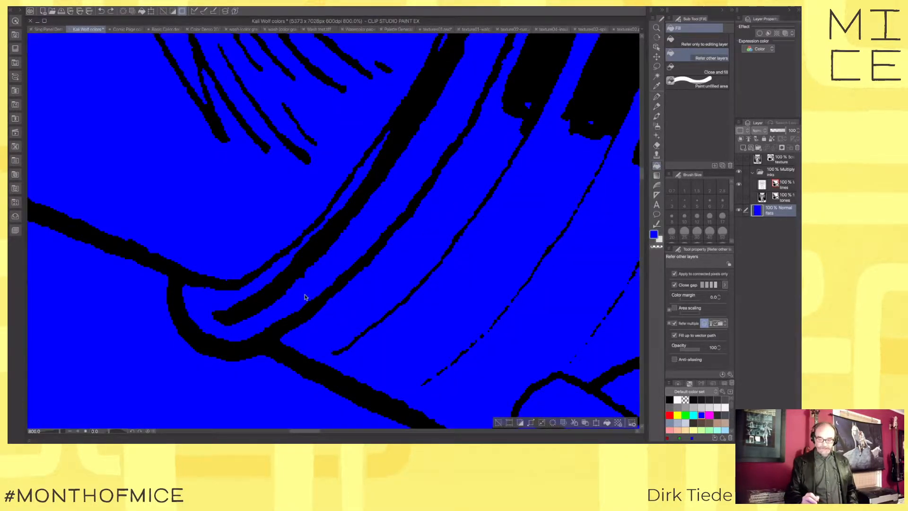
key(ctrl+z)
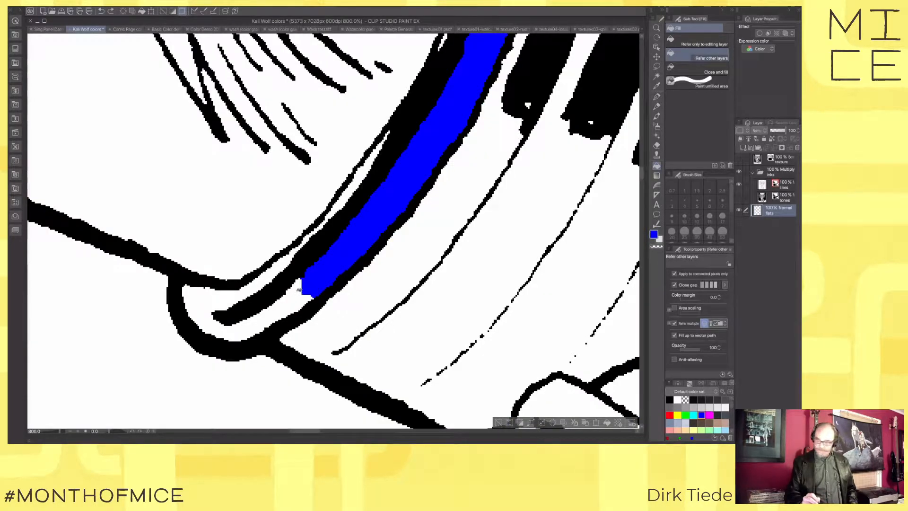
click(298, 289)
click(253, 325)
click(209, 303)
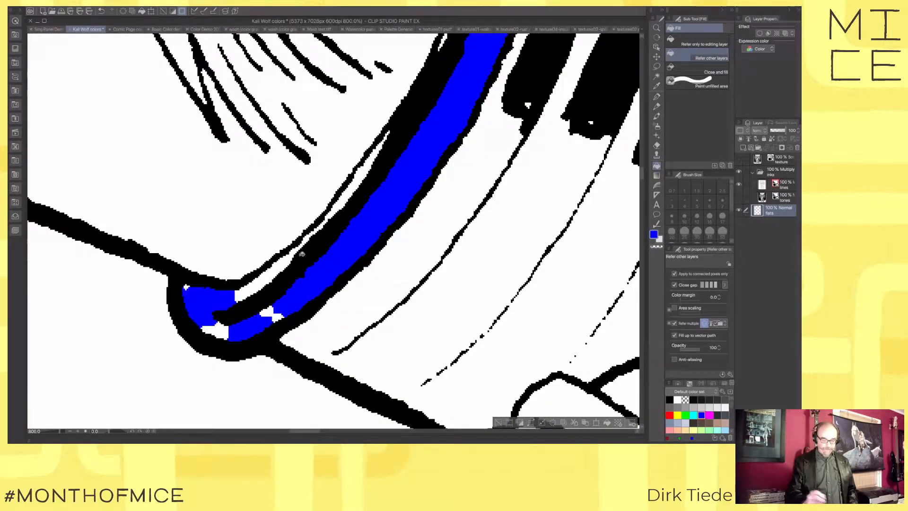
Step: Fill the thin outer sliver of the near rim and the small leftover gaps around it with blue
click(267, 275)
click(299, 246)
mouse_move(298, 247)
mouse_down()
mouse_move(352, 193)
mouse_move(387, 131)
mouse_up()
click(244, 296)
click(189, 286)
click(208, 326)
click(221, 331)
click(266, 313)
click(278, 316)
click(388, 133)
click(441, 46)
Step: Fill the armband's striped panels and the gaps beside the black bars with blue
click(466, 156)
click(492, 186)
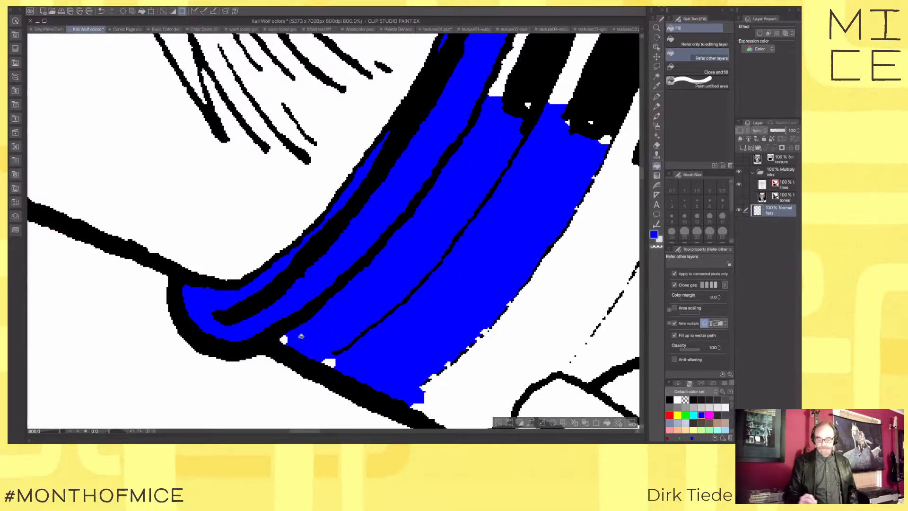
click(484, 348)
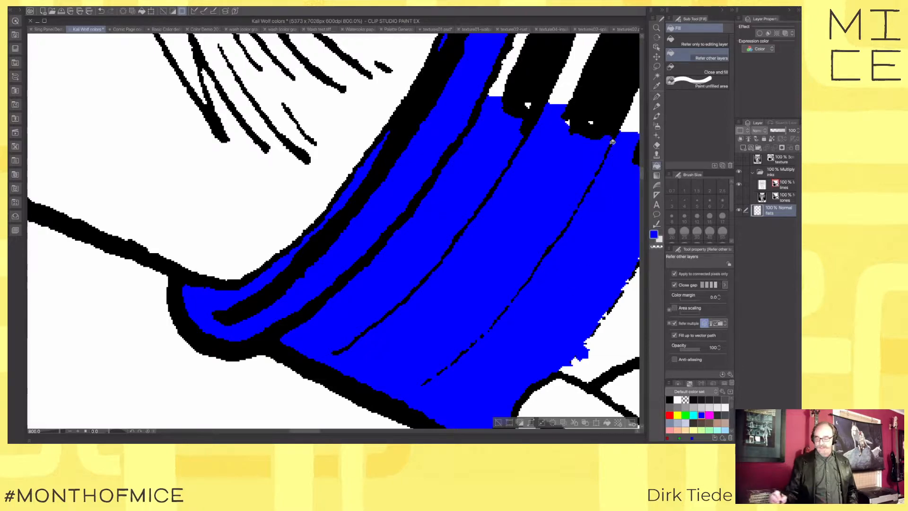
click(573, 115)
click(566, 85)
click(514, 65)
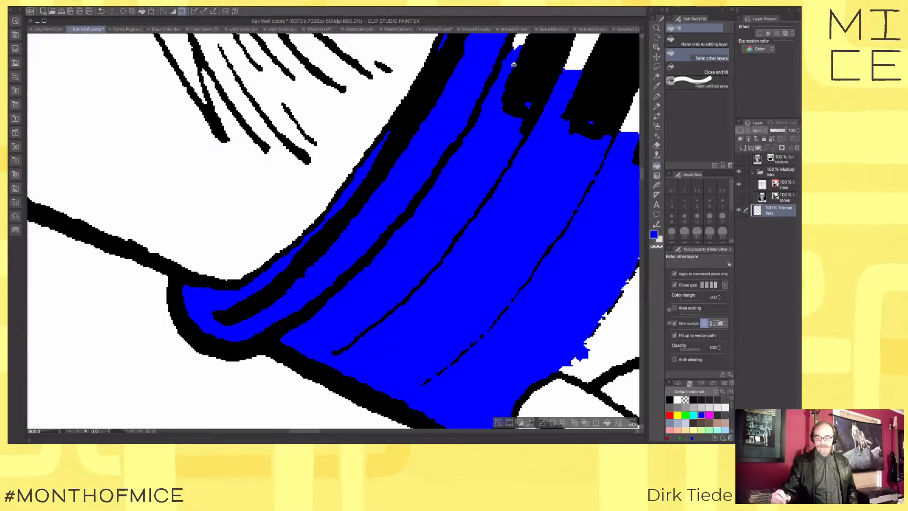
Step: Fill the armband's remaining lower panel, the far rim and the panels around the outermost black bar with blue on the flats layer
click(608, 320)
click(566, 386)
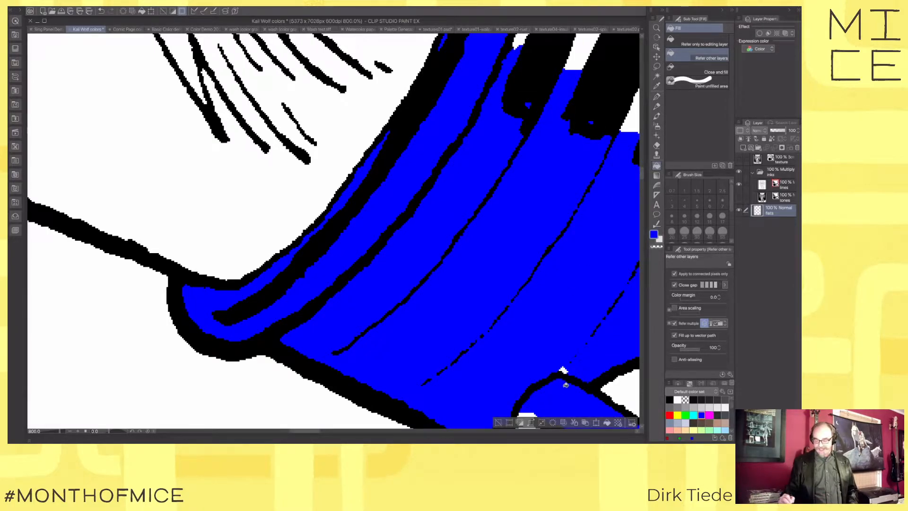
mouse_move(553, 308)
mouse_down()
mouse_move(424, 219)
mouse_move(353, 270)
mouse_move(261, 413)
mouse_up()
click(535, 184)
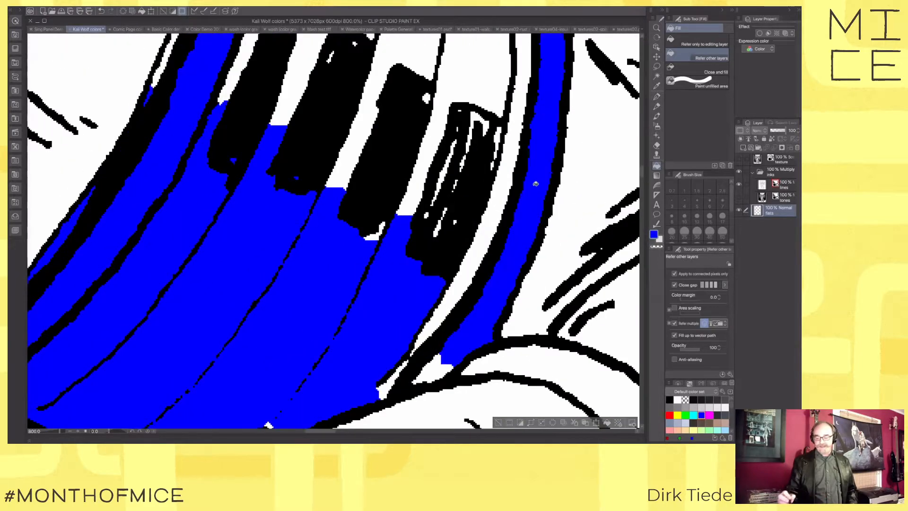
click(497, 199)
click(517, 154)
click(491, 70)
click(431, 160)
click(441, 121)
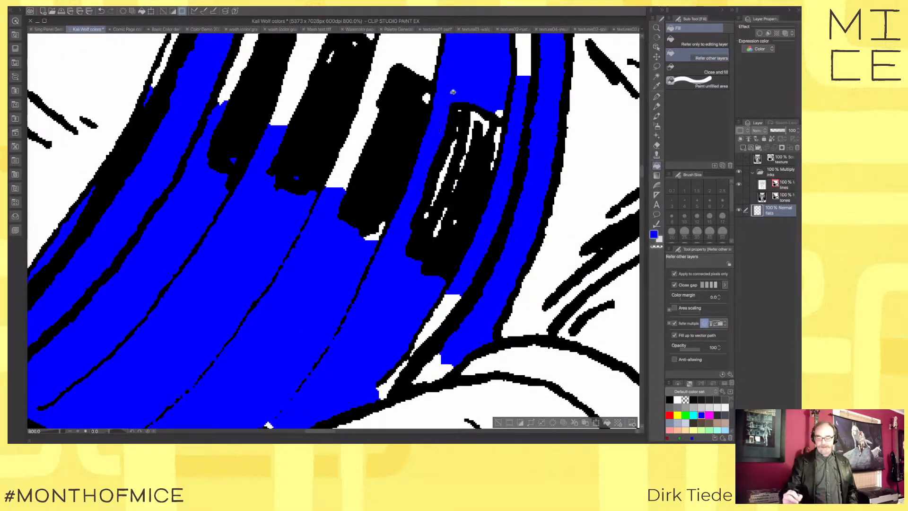
Step: Fill the small gaps inside the outermost black bar and the gaps beside the neighbouring bar with blue
click(474, 118)
click(485, 127)
click(497, 134)
click(498, 111)
click(436, 191)
click(379, 230)
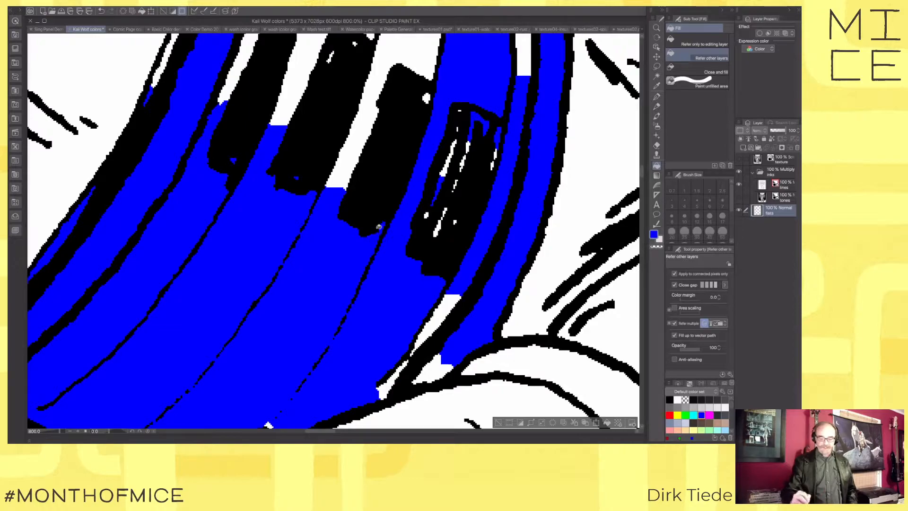
click(346, 167)
click(366, 117)
click(412, 53)
click(426, 98)
Step: Try Auto select referring to other layers on one of the armband's striped panels, and clear the selection
drag(317, 304, 464, 297)
key(w)
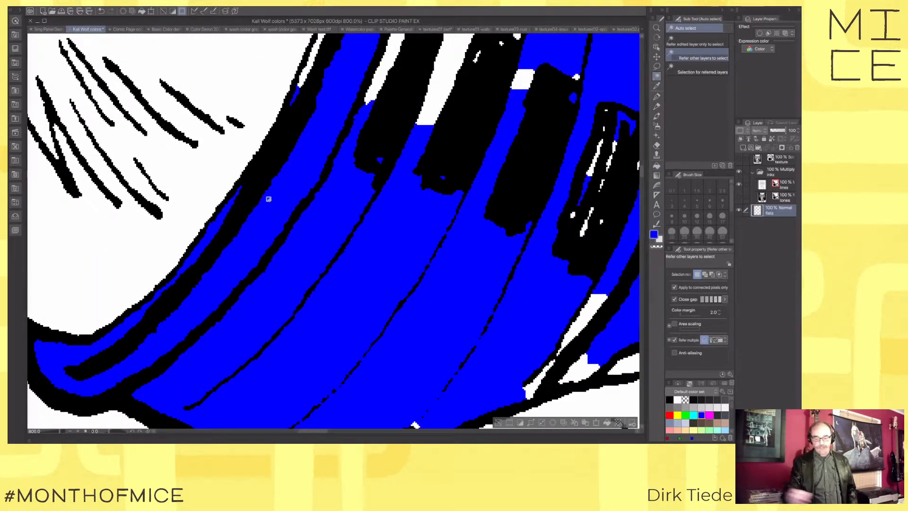
key(ctrl+d)
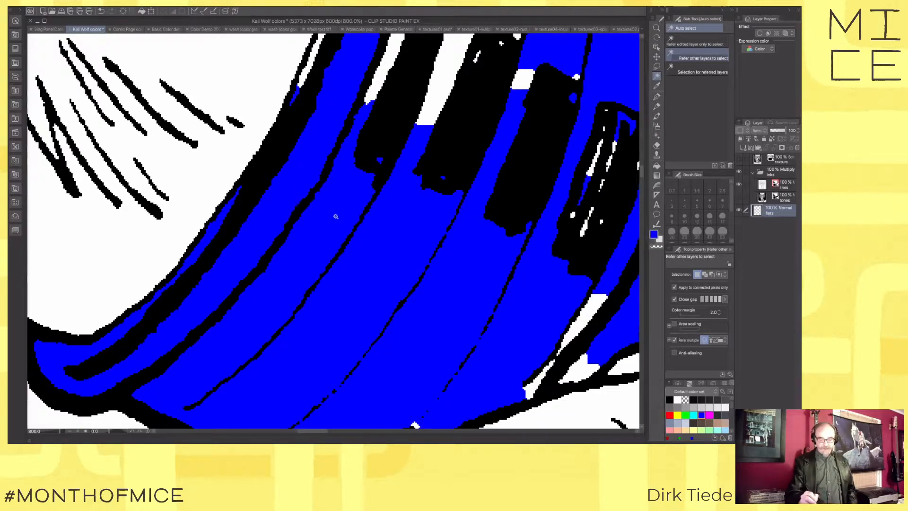
click(375, 227)
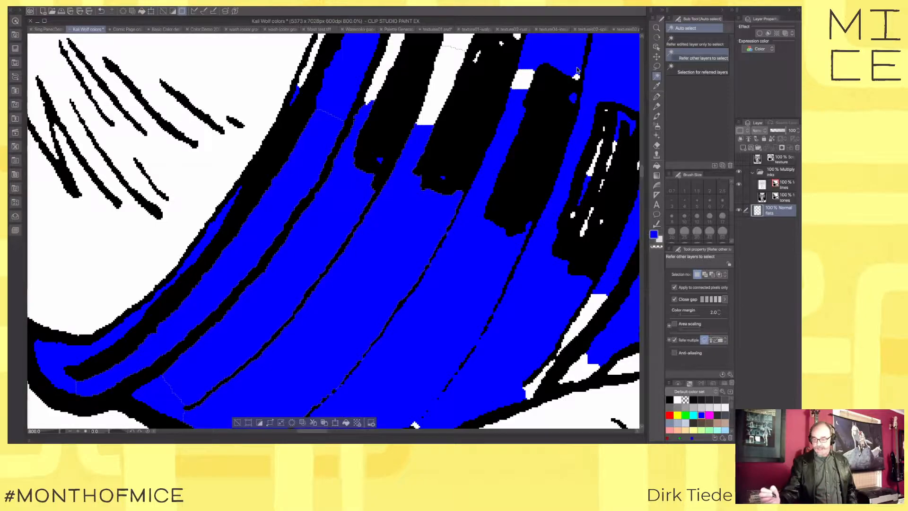
key(ctrl+d)
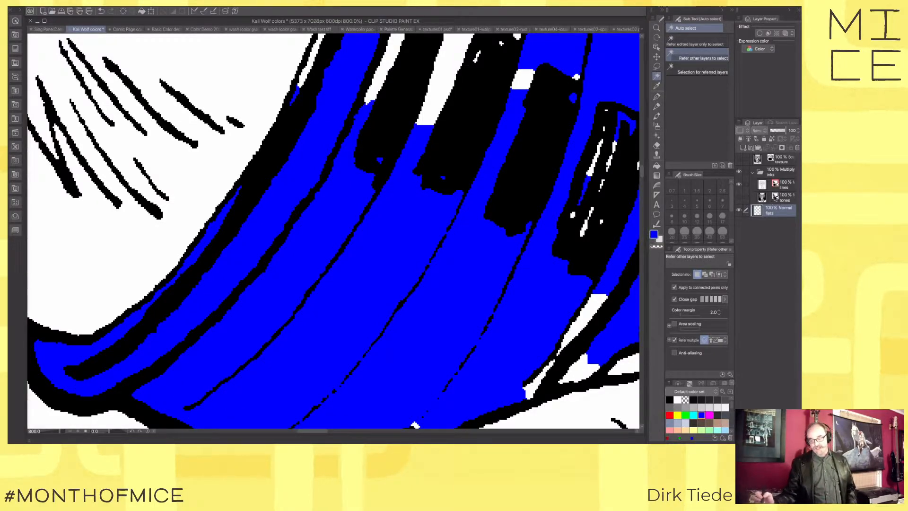
Step: Fill the remaining white gaps between the black bars, along the near rim and at the far edge with green
click(685, 415)
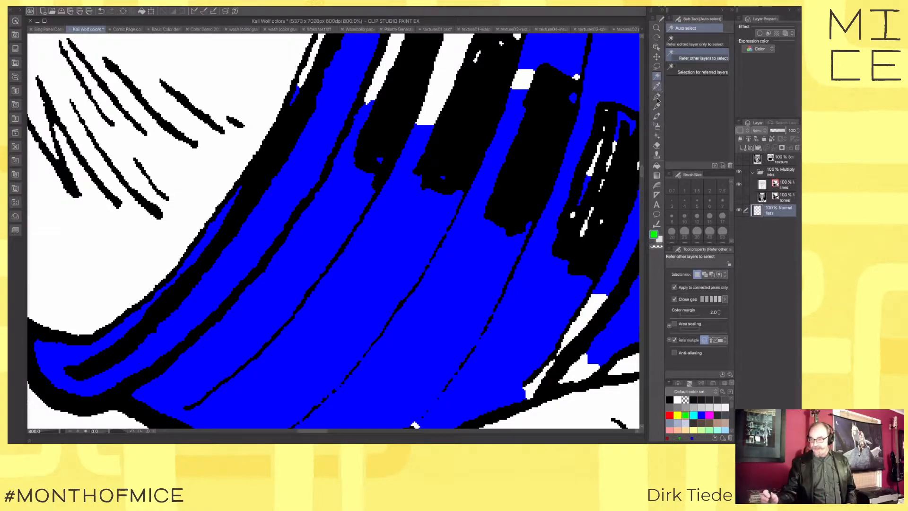
click(657, 165)
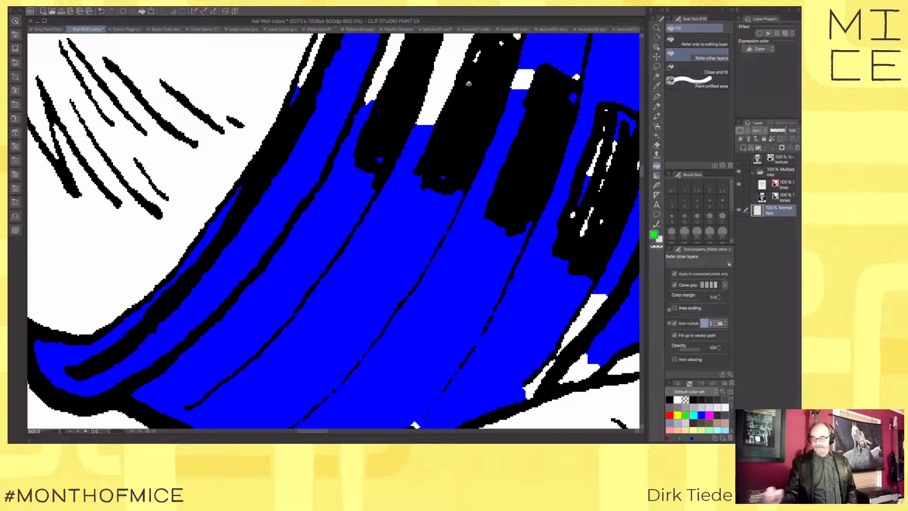
click(450, 66)
click(428, 116)
click(384, 71)
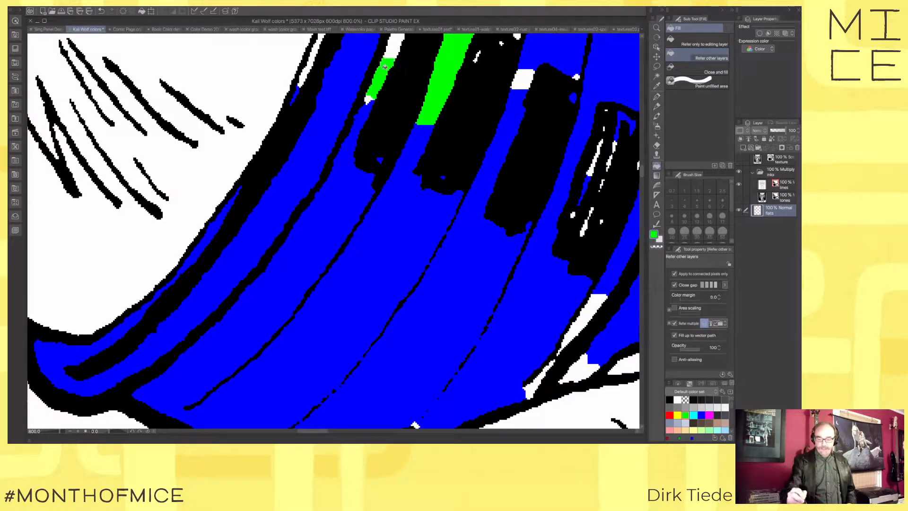
click(395, 44)
click(303, 84)
click(591, 213)
mouse_move(591, 217)
mouse_down()
mouse_move(585, 305)
mouse_move(554, 364)
mouse_move(585, 306)
mouse_up()
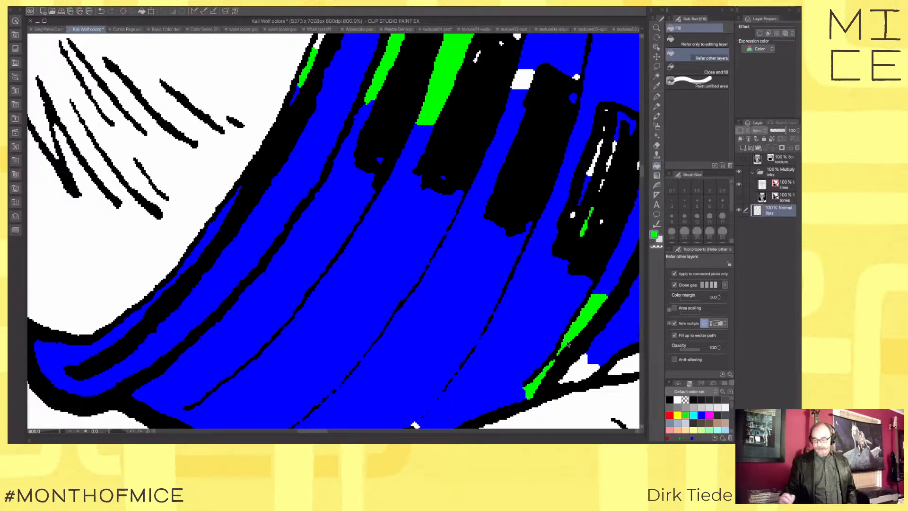
Step: Undo all the green and blue fills on the armband
key(ctrl+z)
key(ctrl+z)
key(ctrl+z)
key(ctrl+z)
key(ctrl+z)
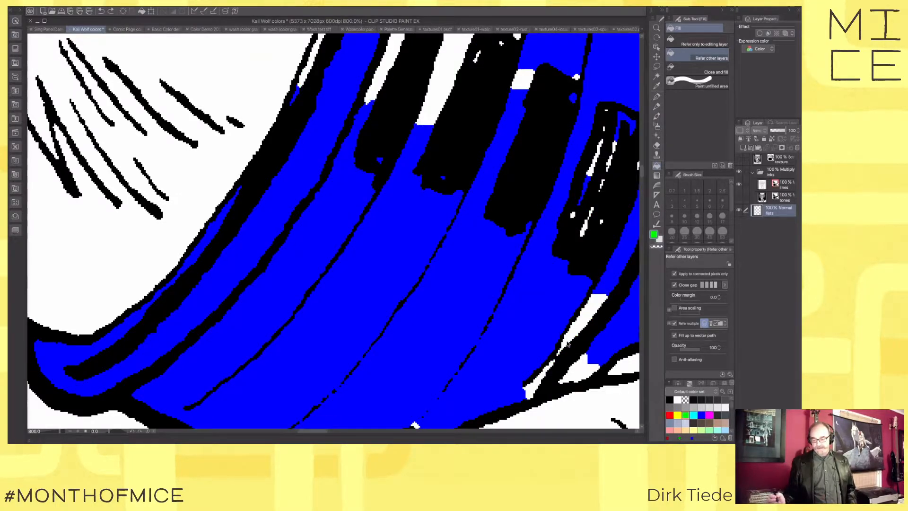
key(ctrl+z)
key(ctrl+z)
key(ctrl+z)
key(ctrl+z)
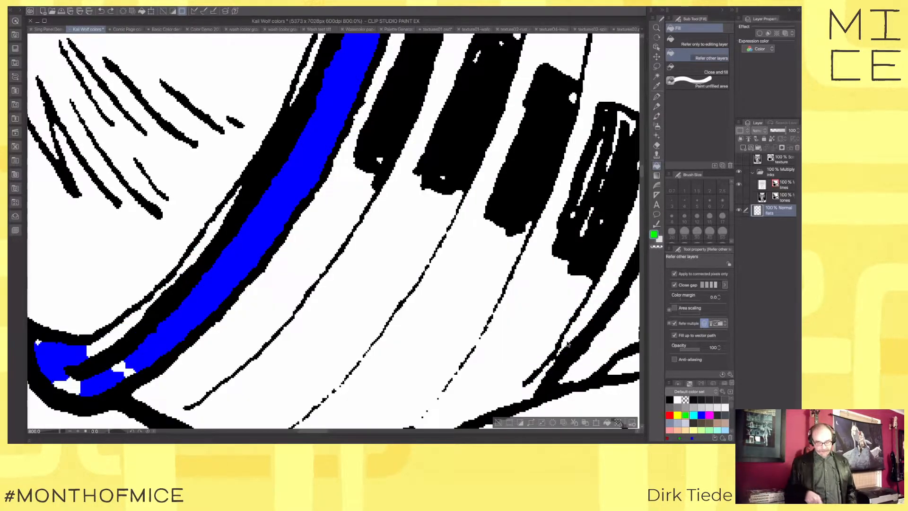
key(ctrl+z)
key(ctrl+z)
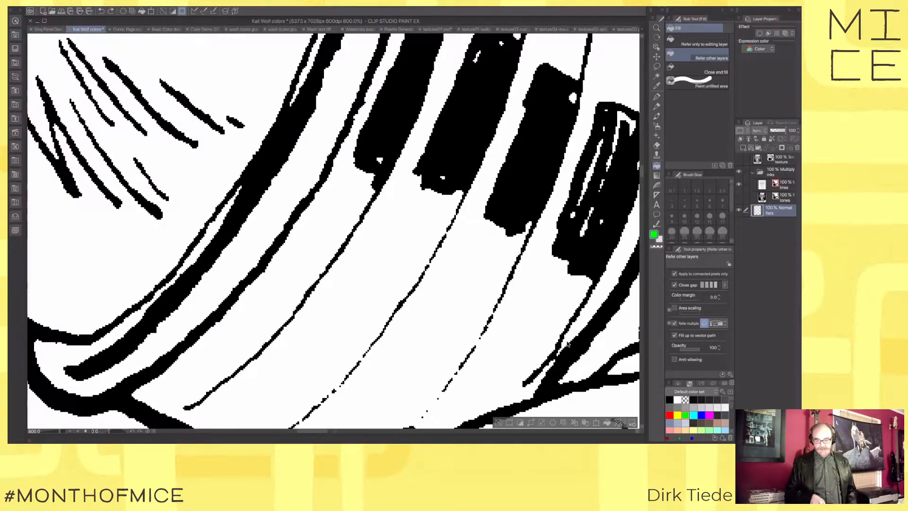
Step: Turn on area scaling at 2 for the Refer other layers fill tool
scroll(567, 345, down, 2)
drag(479, 282, 391, 292)
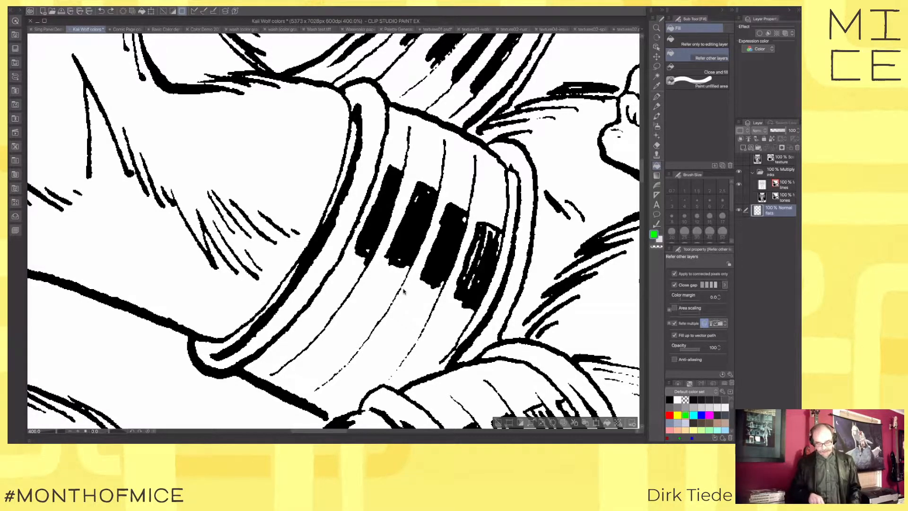
scroll(404, 292, up, 8)
scroll(403, 292, down, 6)
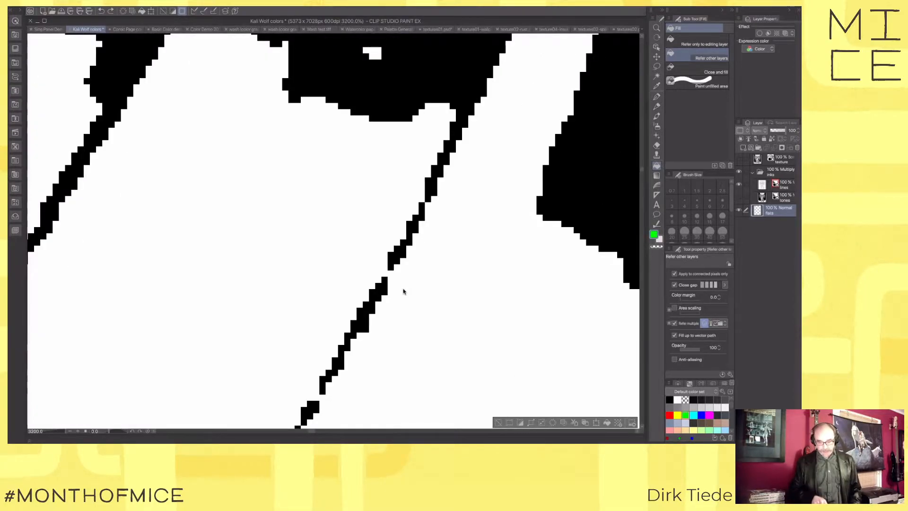
drag(556, 301, 575, 306)
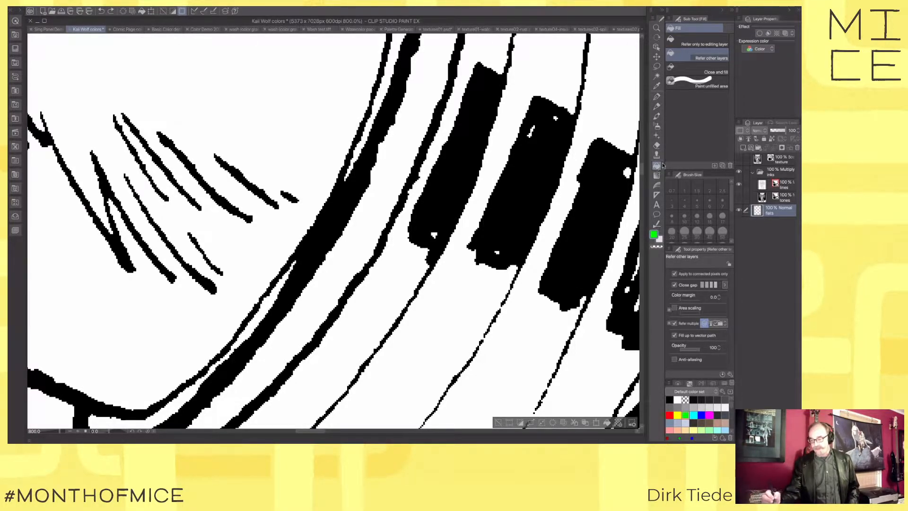
click(689, 309)
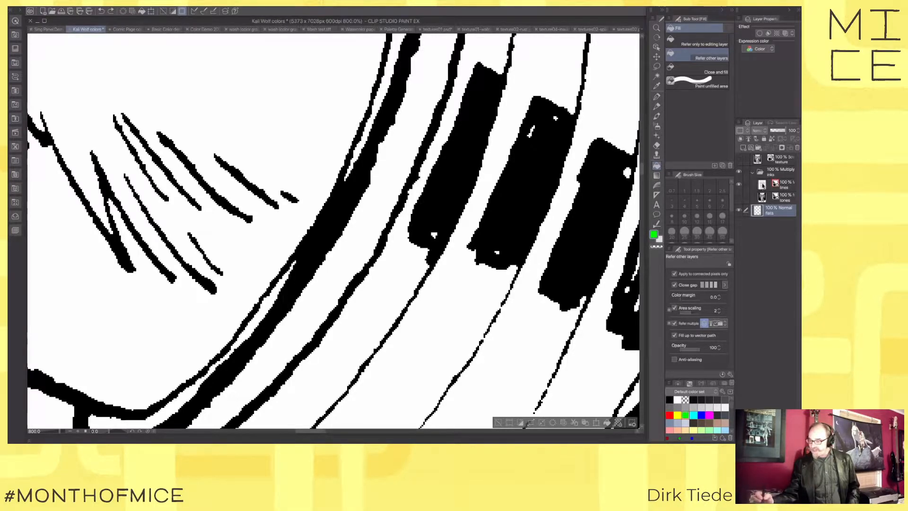
Step: Set the opacity of the inks folder to 80%
click(781, 171)
click(791, 131)
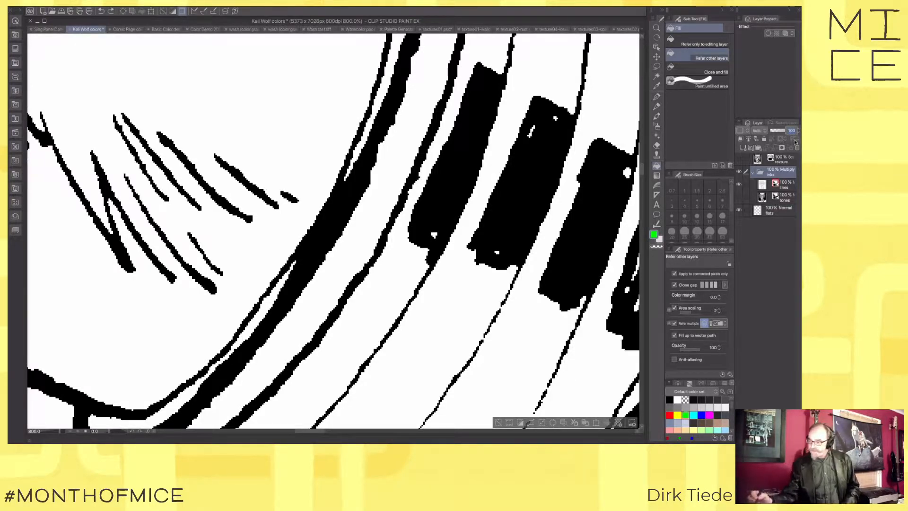
text(80)
key(Return)
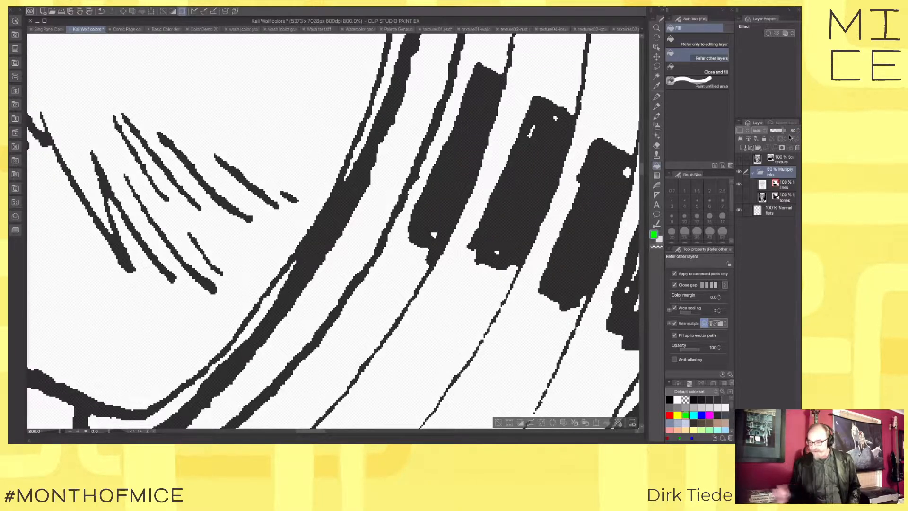
Step: Return to the flats layer and fill the lower part of the armband's near rim with blue, keeping area scaling on
click(765, 212)
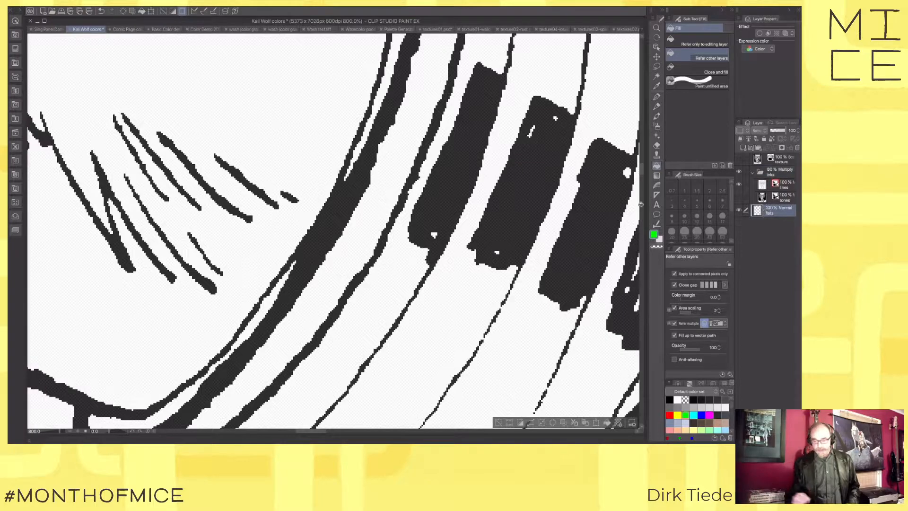
click(702, 415)
drag(307, 330, 390, 263)
click(674, 308)
click(674, 308)
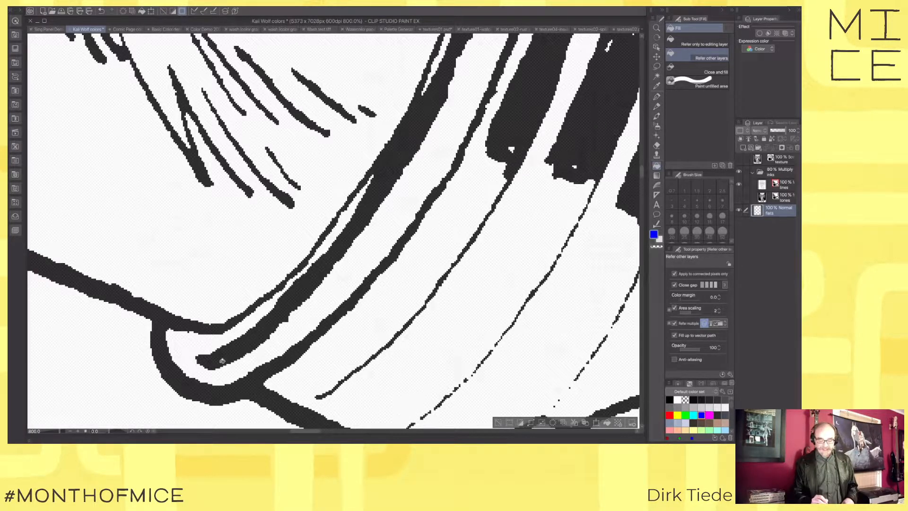
click(284, 338)
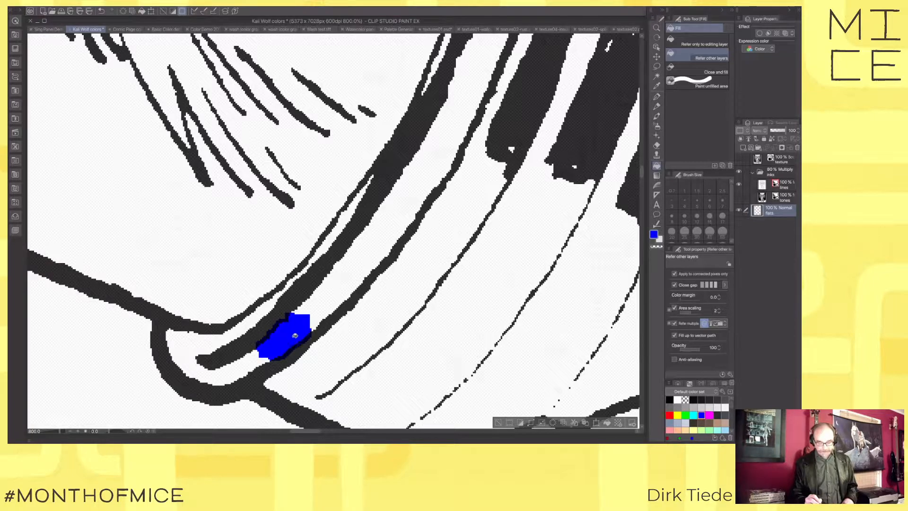
mouse_move(315, 310)
mouse_down()
mouse_move(239, 370)
mouse_move(214, 376)
mouse_move(197, 365)
mouse_move(183, 344)
mouse_move(248, 319)
mouse_move(293, 279)
mouse_up()
Step: Raise area scaling to 4 and fill the armband's near rim and striped panels with blue
click(719, 309)
click(719, 309)
mouse_move(327, 353)
mouse_down()
mouse_move(450, 205)
mouse_move(502, 115)
mouse_move(512, 146)
mouse_move(405, 356)
mouse_move(552, 137)
mouse_move(600, 156)
mouse_move(594, 293)
mouse_move(559, 366)
mouse_move(408, 325)
mouse_up()
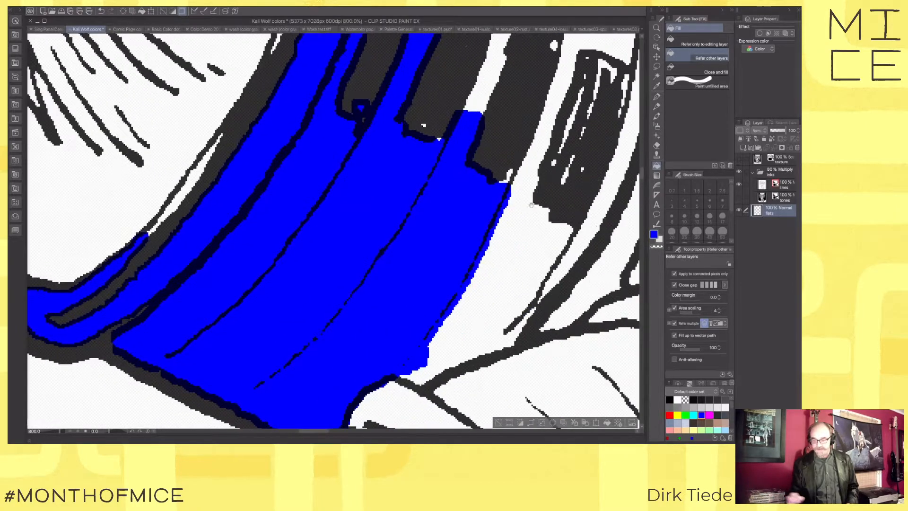
mouse_move(478, 301)
mouse_down()
mouse_move(534, 279)
mouse_move(605, 191)
mouse_move(514, 336)
mouse_move(457, 357)
mouse_up()
click(416, 376)
drag(412, 391, 438, 288)
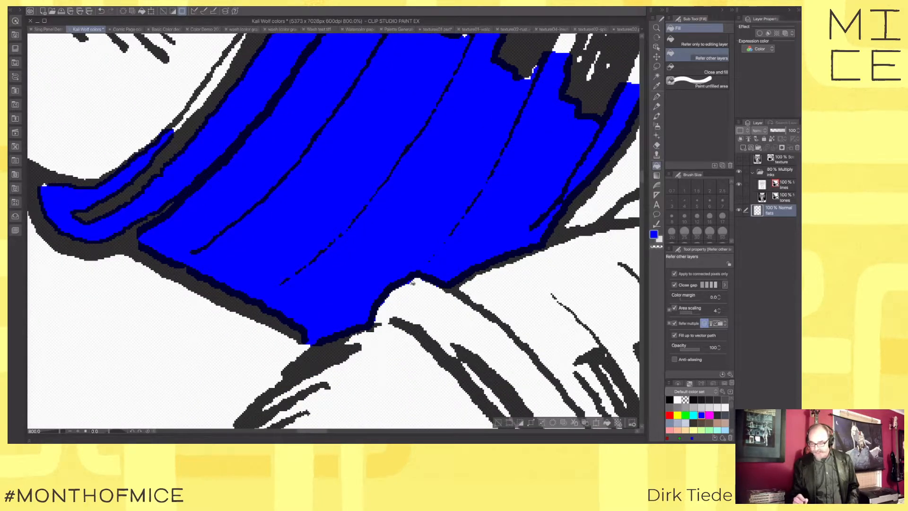
Step: Try a yellow fill on the band adjoining the armband's lower edge, and undo it together with the last blue fill
click(677, 415)
click(428, 322)
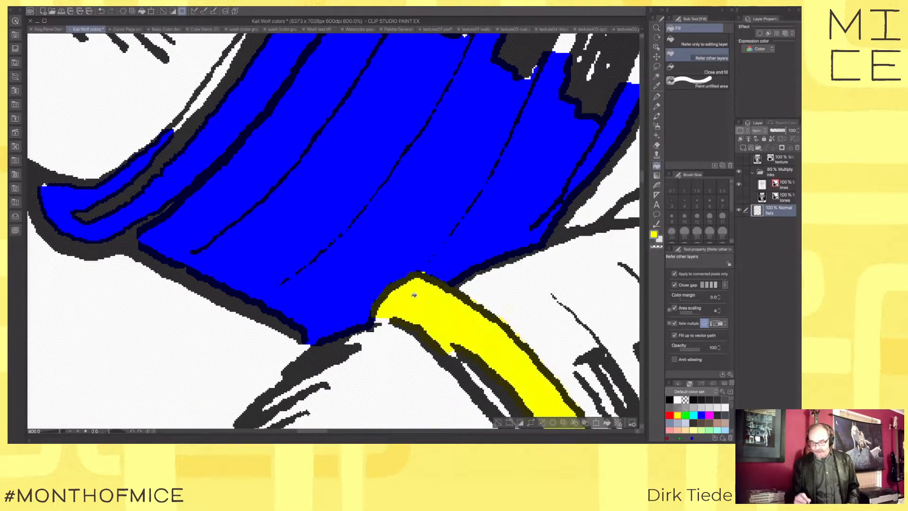
key(ctrl+z)
key(ctrl+z)
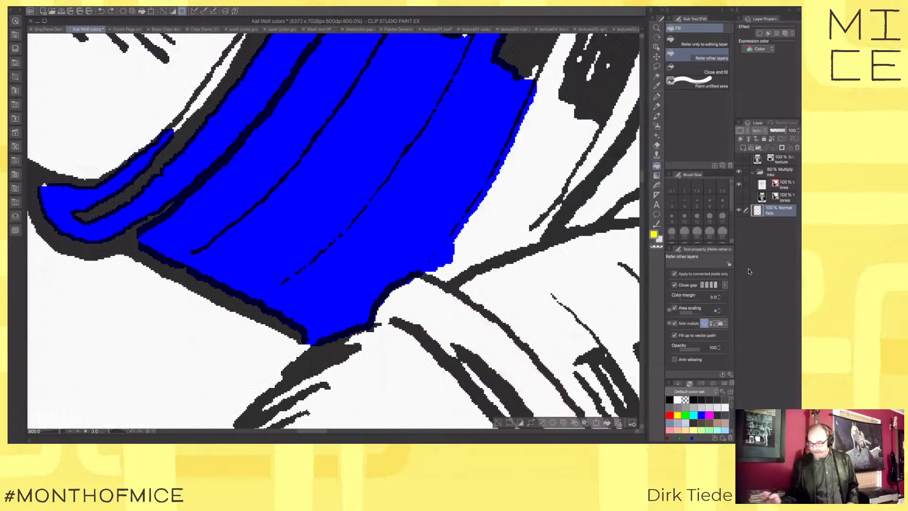
Step: Lower area scaling to 2 and refill the near rim and the lower striped panels with blue
click(719, 313)
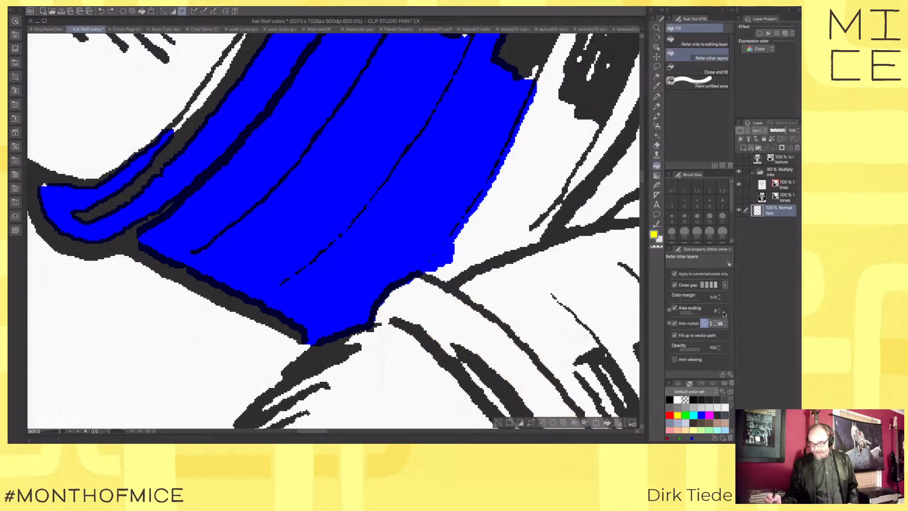
key(ctrl+z)
click(702, 415)
click(212, 193)
click(275, 187)
click(432, 148)
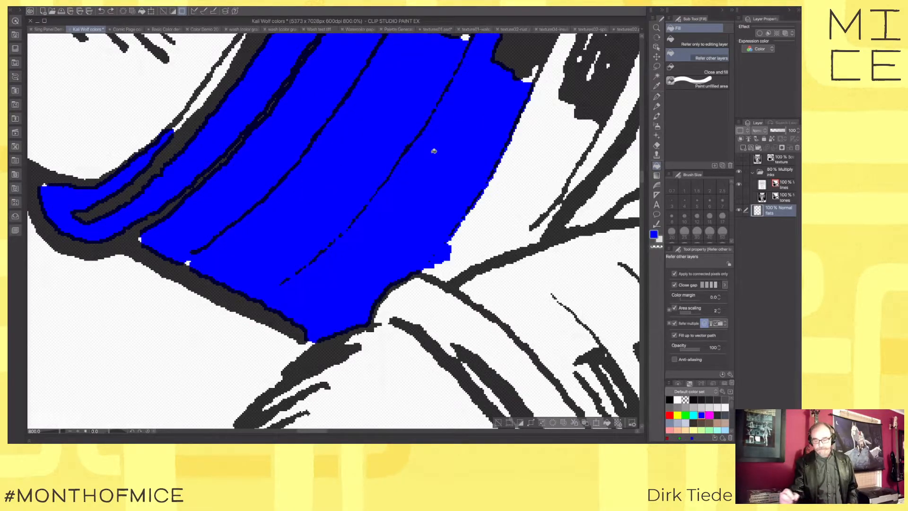
Step: Fill the panels above, below and on both sides of the outermost black bar with blue, including the leftover gap
click(552, 167)
drag(517, 232, 372, 428)
click(431, 203)
click(492, 95)
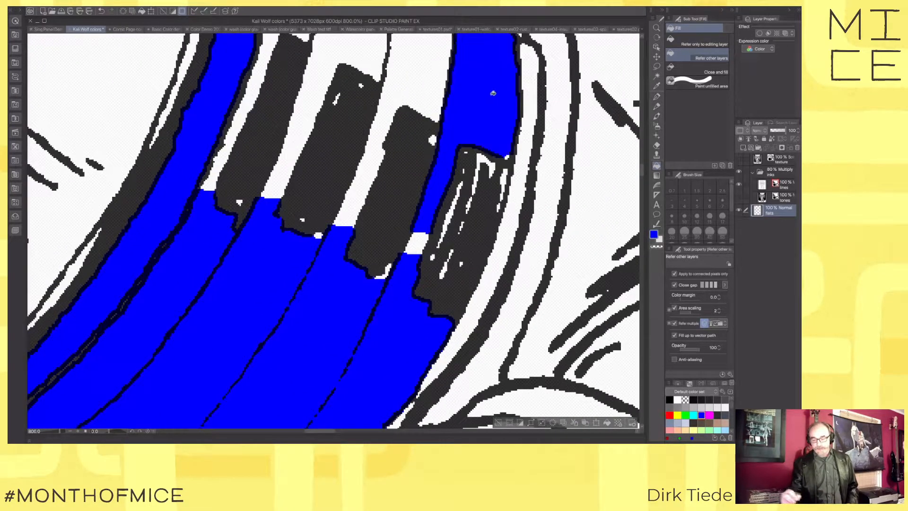
click(495, 277)
click(448, 352)
click(415, 245)
Step: Fill the small white gaps at the upper end of the outermost black bar with blue
click(486, 161)
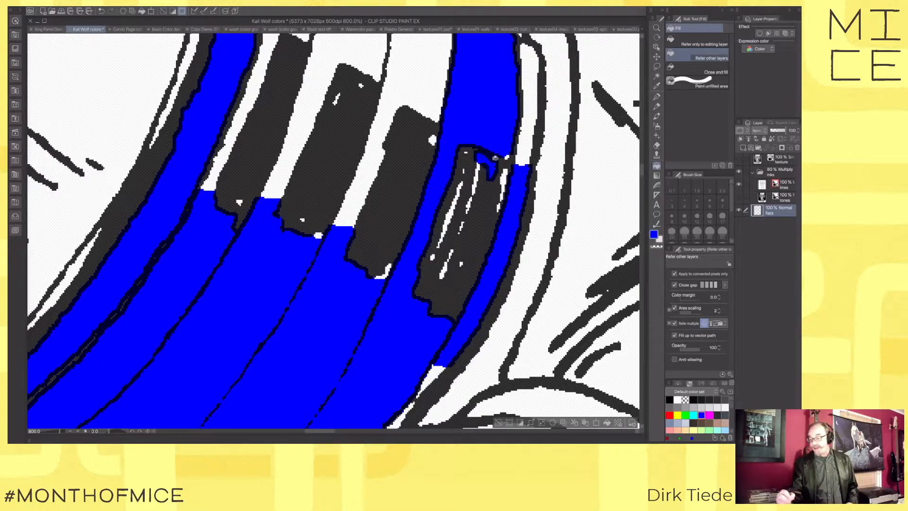
click(501, 196)
click(508, 157)
Step: Fill the upper part of the strip along the far rim, the panel above the third bar and its small gap with blue
click(525, 110)
click(523, 144)
click(522, 162)
click(529, 44)
mouse_move(472, 137)
mouse_down()
mouse_move(515, 197)
mouse_move(535, 261)
mouse_up()
click(487, 212)
click(495, 264)
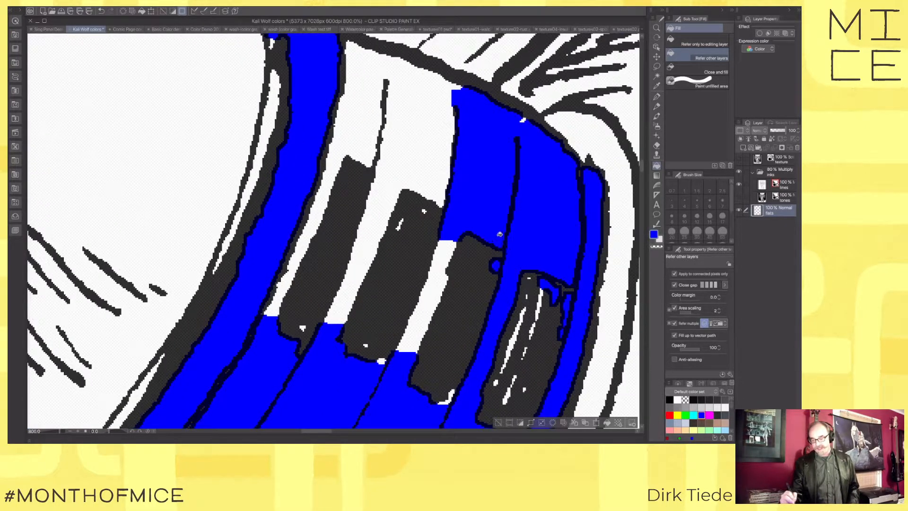
Step: Switch to Auto Select referring to other layers and turn on its area scaling at 2
drag(523, 120, 447, 91)
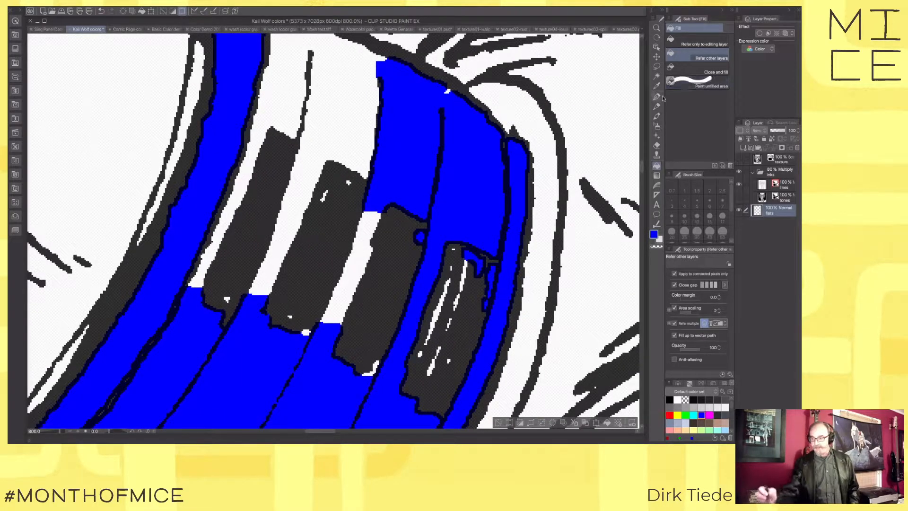
click(656, 76)
drag(535, 321, 446, 273)
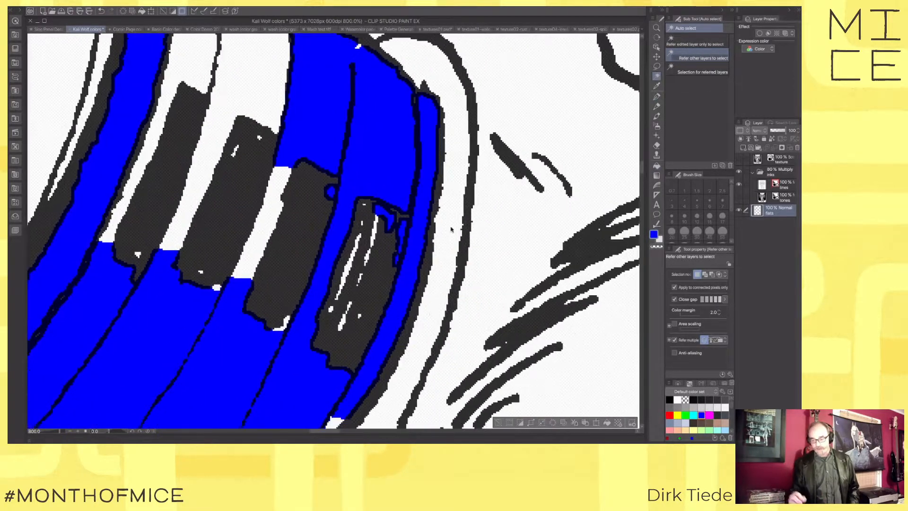
click(697, 323)
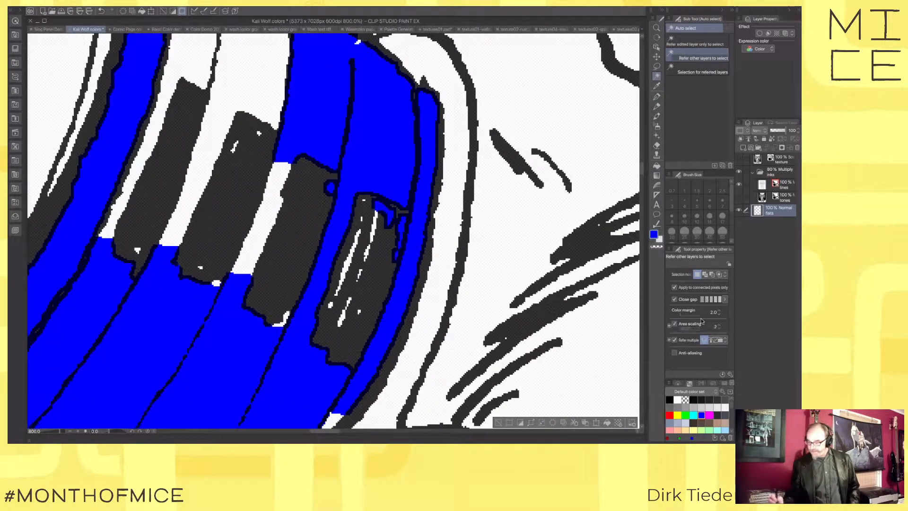
Step: Select the outer strip of the armband's far rim, fill it with blue and deselect
key(ctrl+d)
click(459, 159)
drag(468, 238, 464, 293)
drag(480, 326, 506, 196)
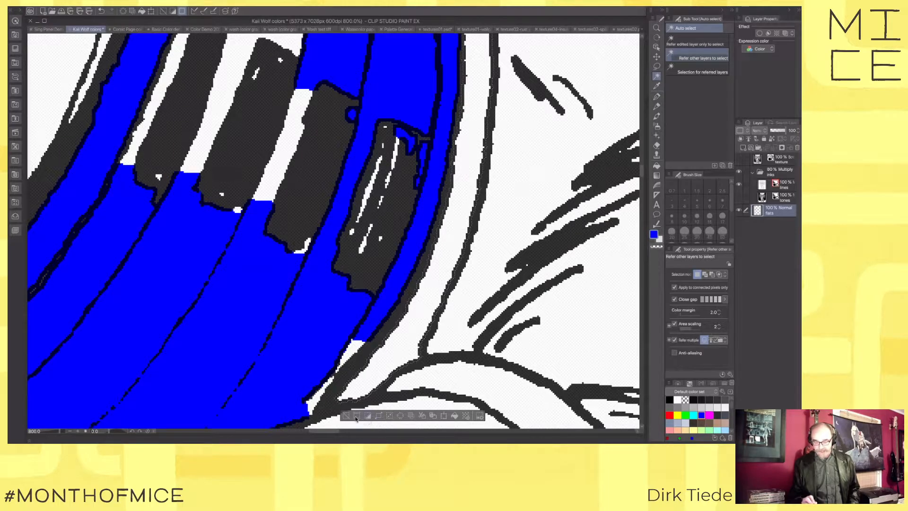
click(454, 415)
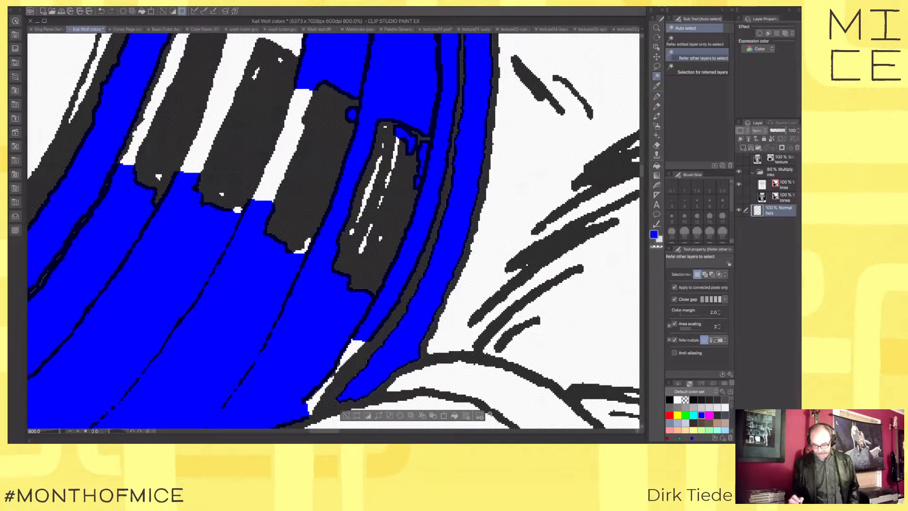
click(414, 418)
key(ctrl+z)
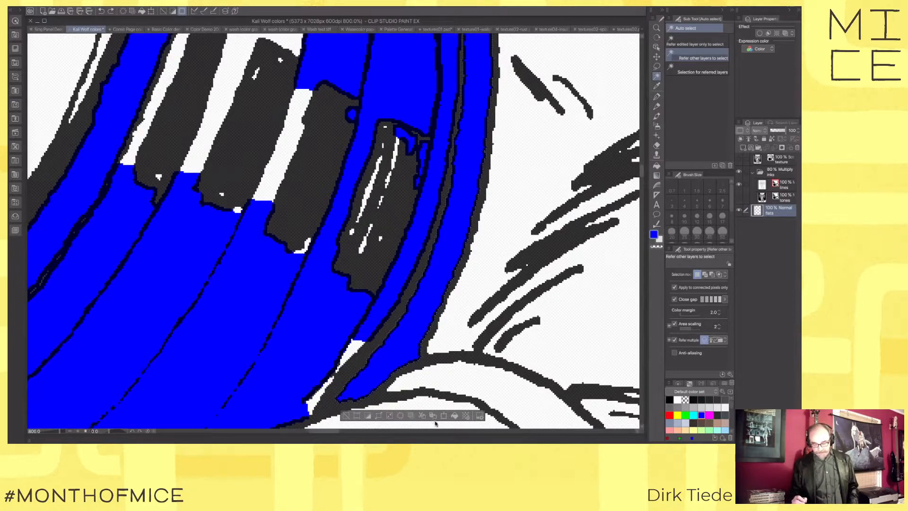
key(ctrl+d)
drag(505, 302, 499, 258)
key(ctrl+z)
key(ctrl+d)
Step: Select the lower armband's outer rim areas, expand the selection by 4 px, fill it with blue and deselect
drag(566, 367, 355, 163)
click(511, 343)
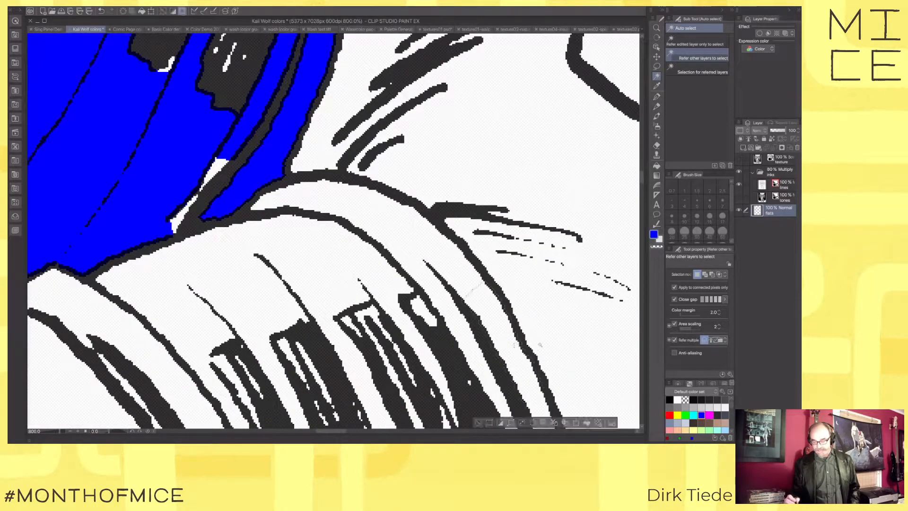
shift+click(463, 272)
shift+click(437, 274)
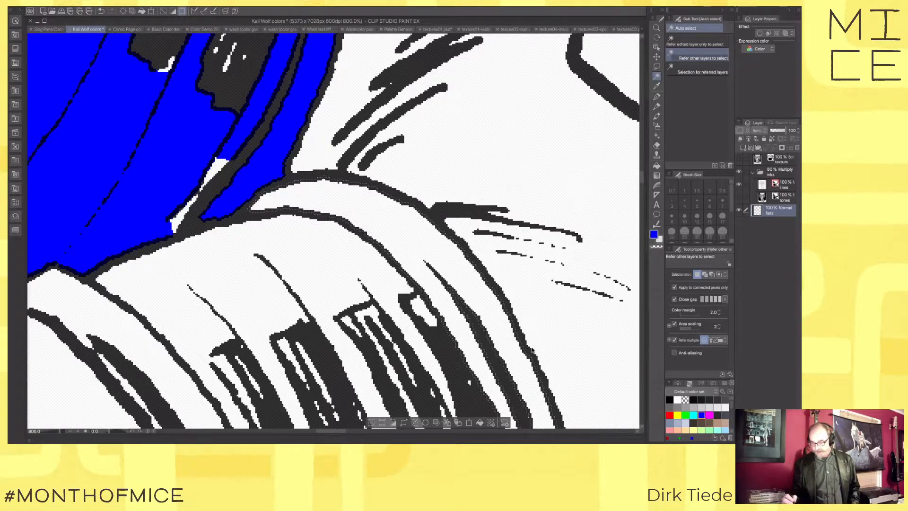
drag(535, 386, 517, 277)
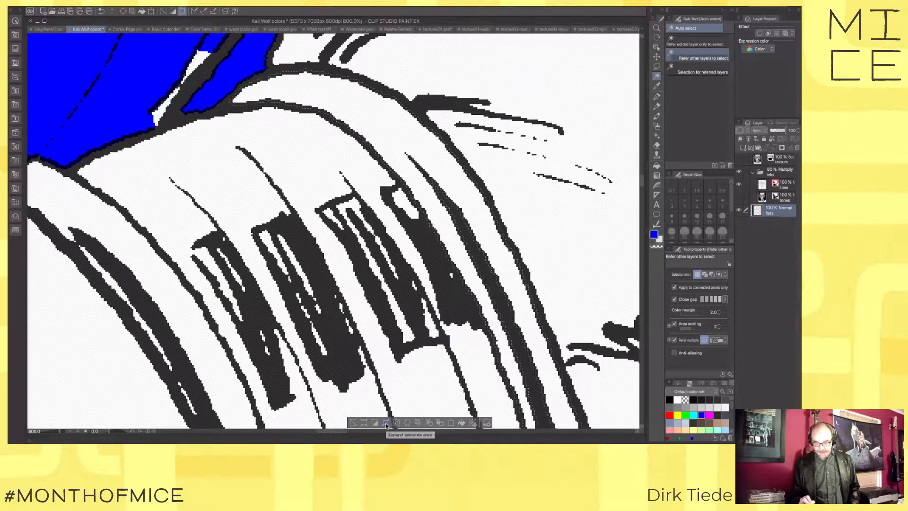
click(386, 424)
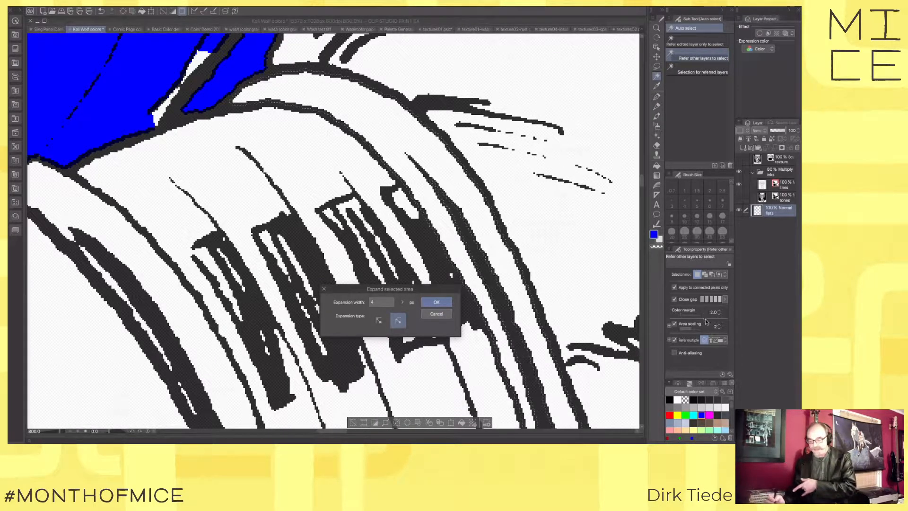
click(436, 303)
click(466, 423)
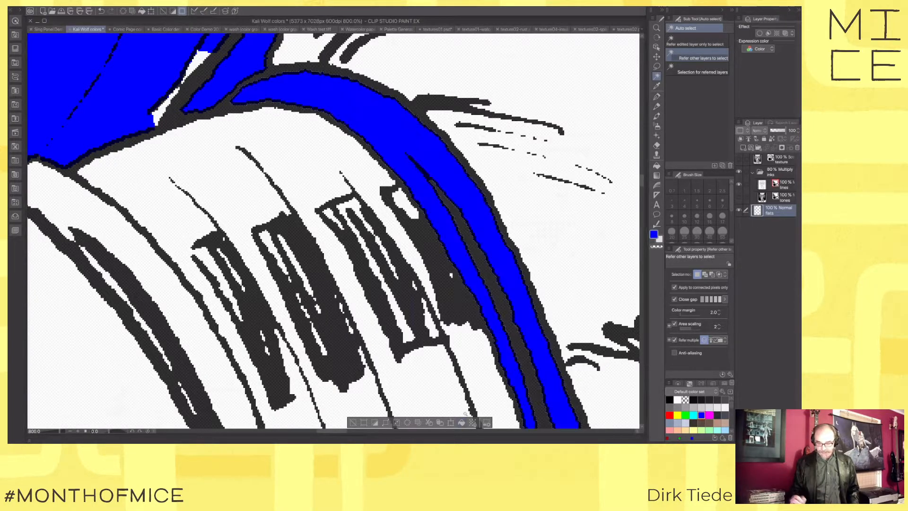
key(ctrl+d)
Step: Undo all the blue fills on both armbands
alt+click(465, 413)
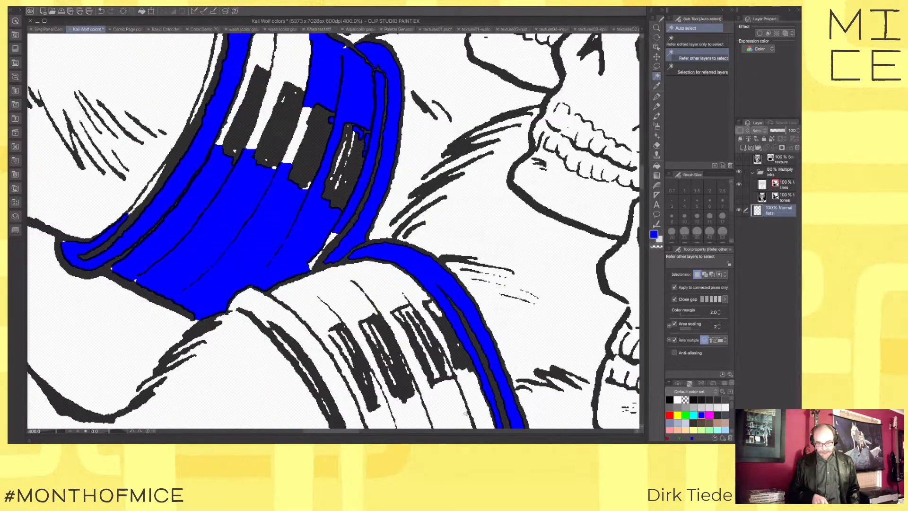
alt+click(465, 414)
drag(484, 331, 520, 302)
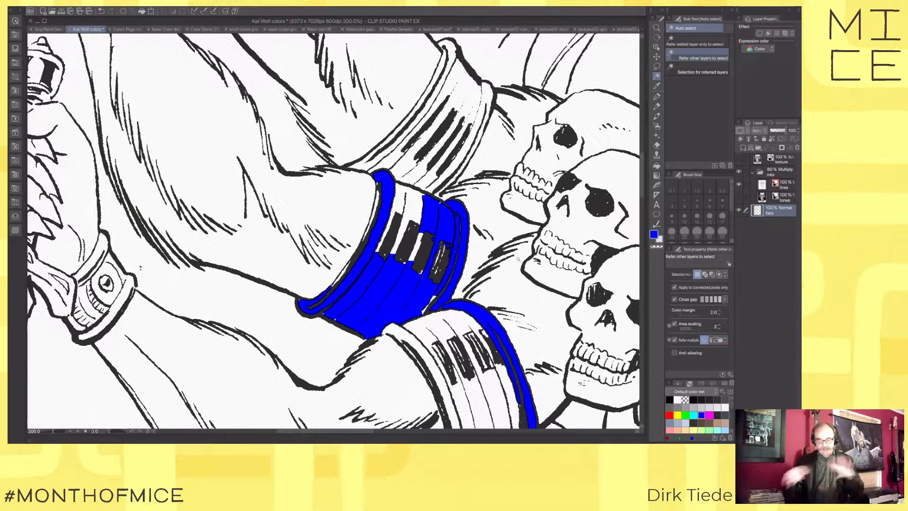
key(ctrl+z)
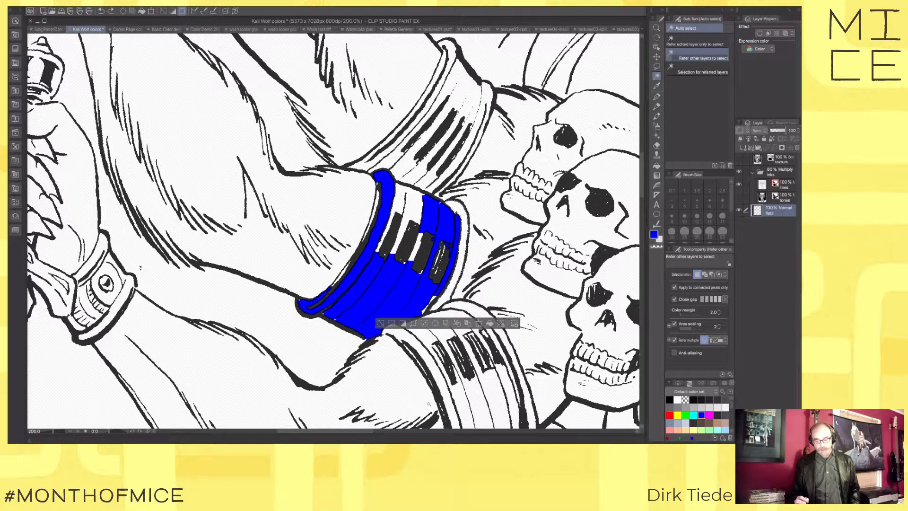
key(ctrl+z)
key(ctrl+z)
key(ctrl+z)
key(ctrl+z)
key(ctrl+z)
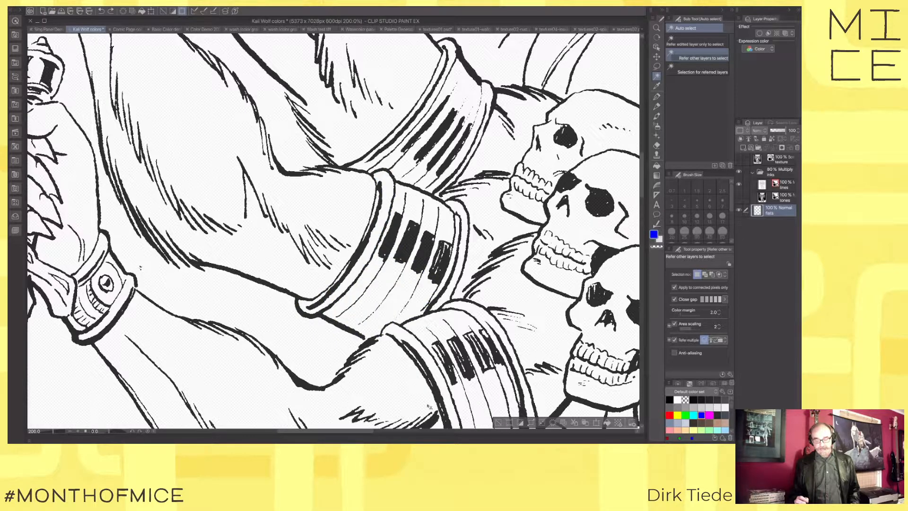
Step: Switch to the comic page coloring demo and select the vector strokes along the inner edge of the blonde woman's arm
click(133, 30)
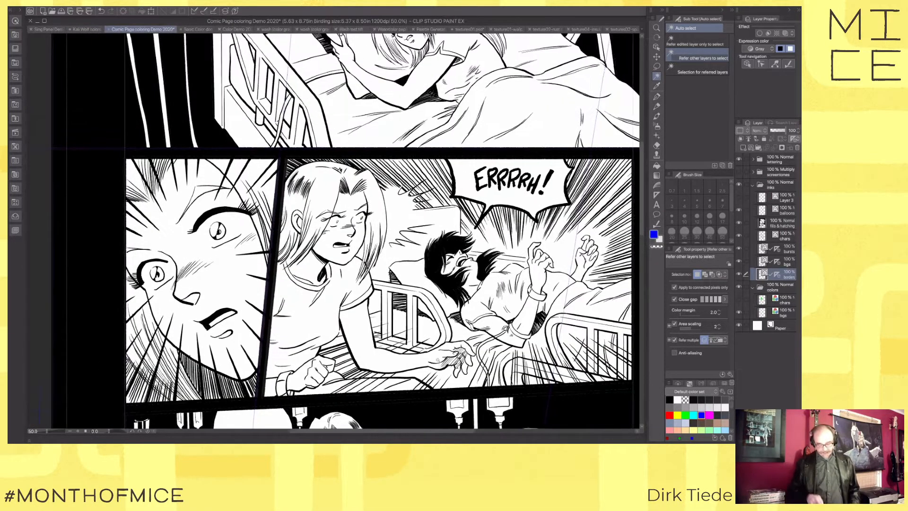
click(437, 360)
click(437, 360)
click(438, 360)
drag(321, 269, 537, 294)
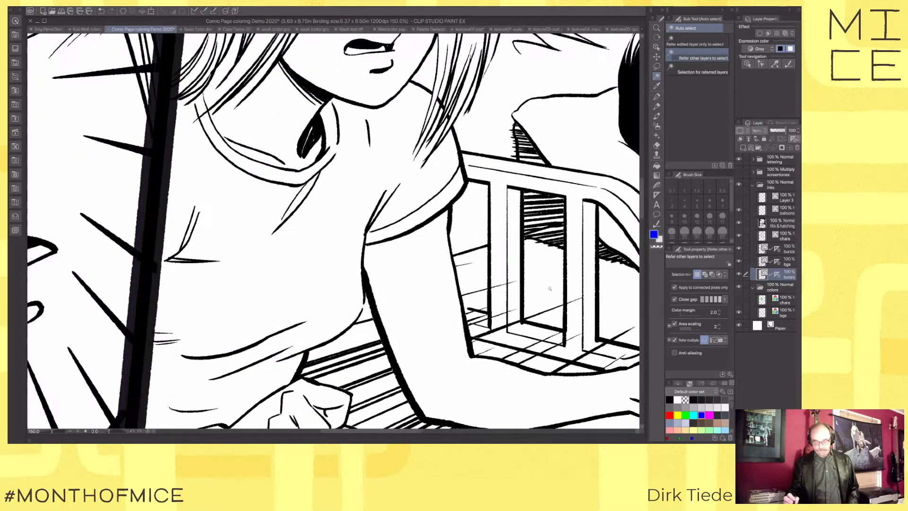
key(o)
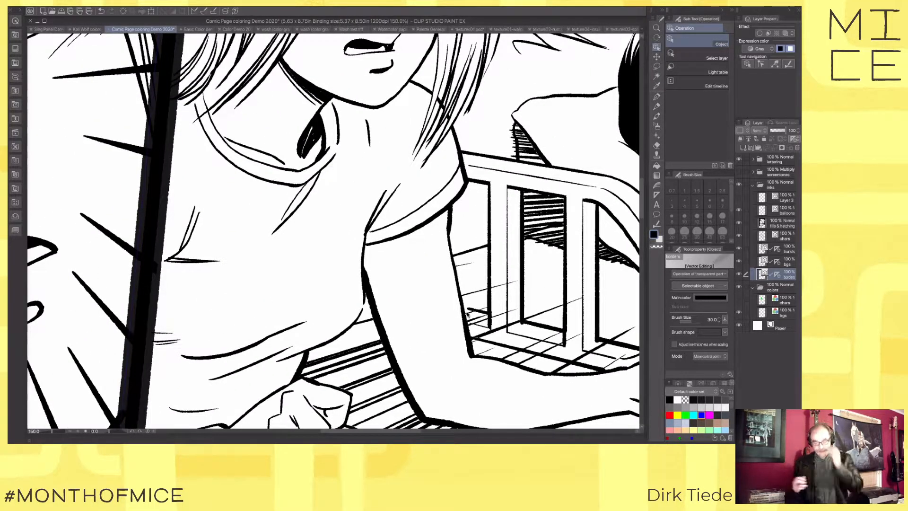
click(472, 339)
shift+click(530, 369)
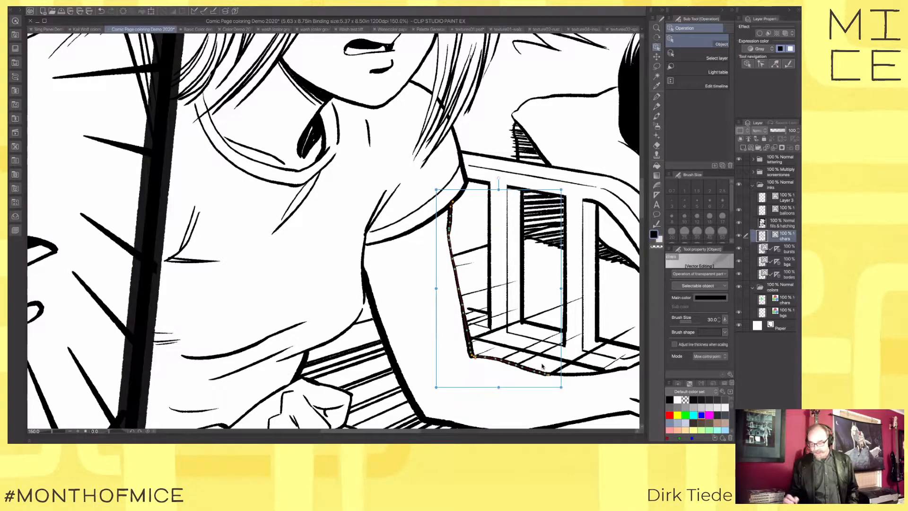
drag(587, 368, 508, 344)
click(509, 344)
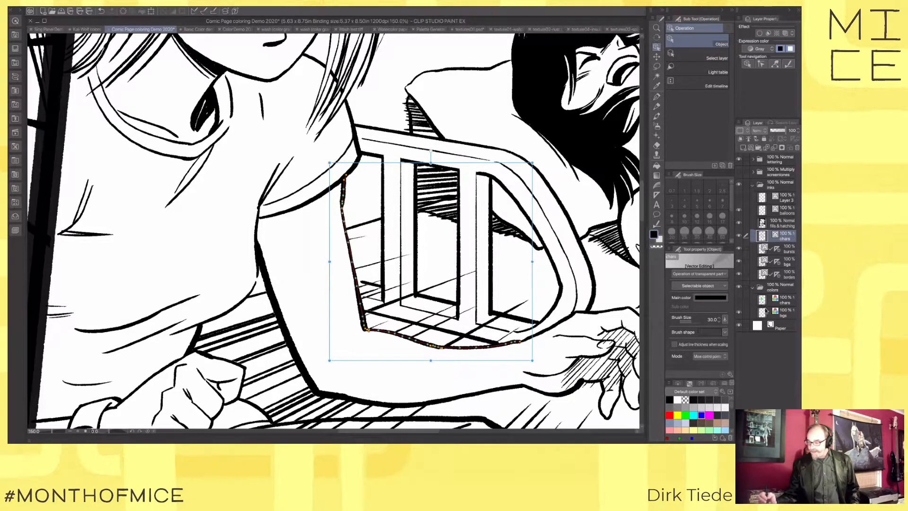
Step: Activate the chars ink layer and select the vector strokes along both edges of the woman's arm to inspect their paths
click(762, 302)
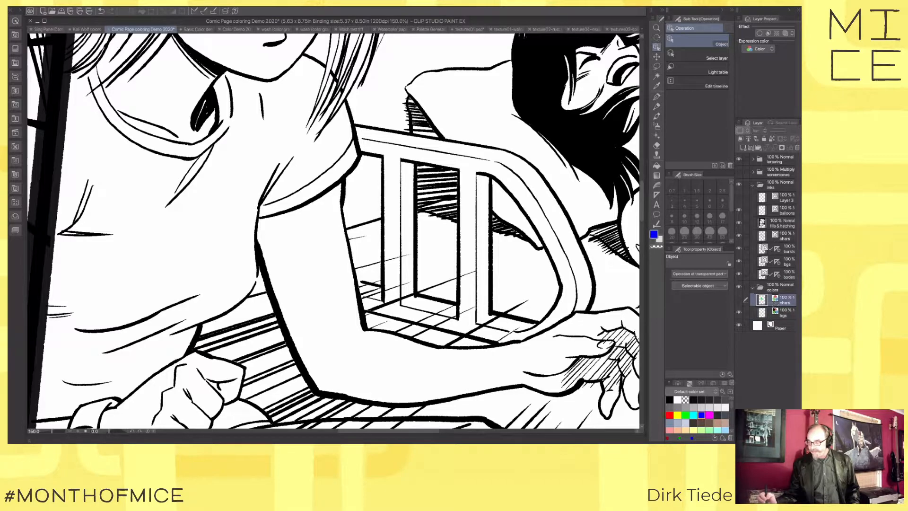
click(789, 210)
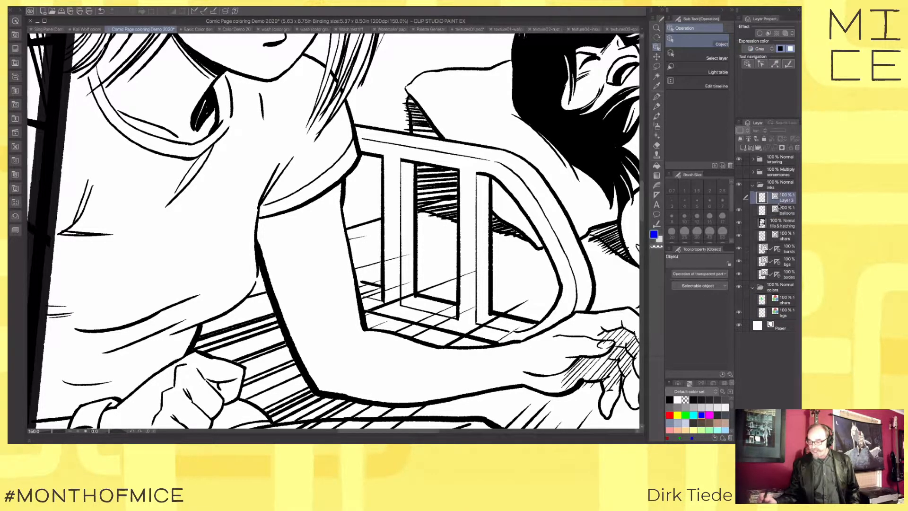
click(782, 236)
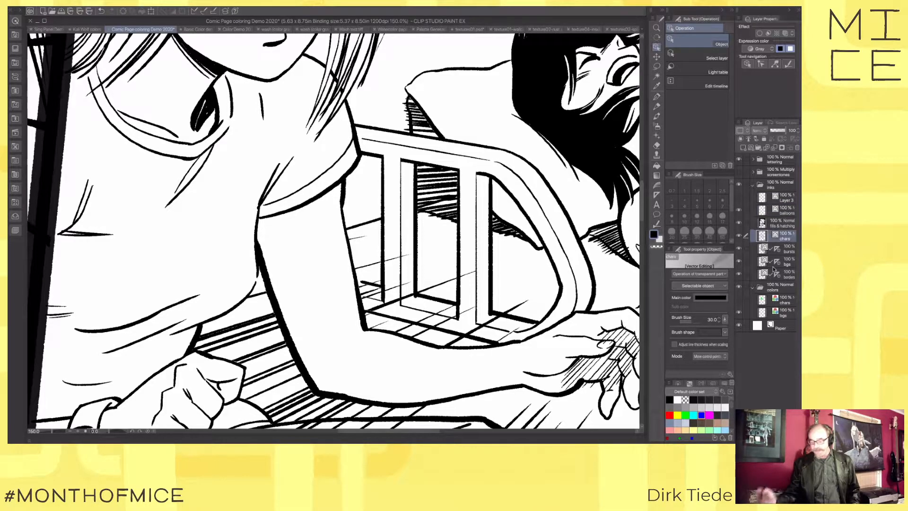
click(477, 349)
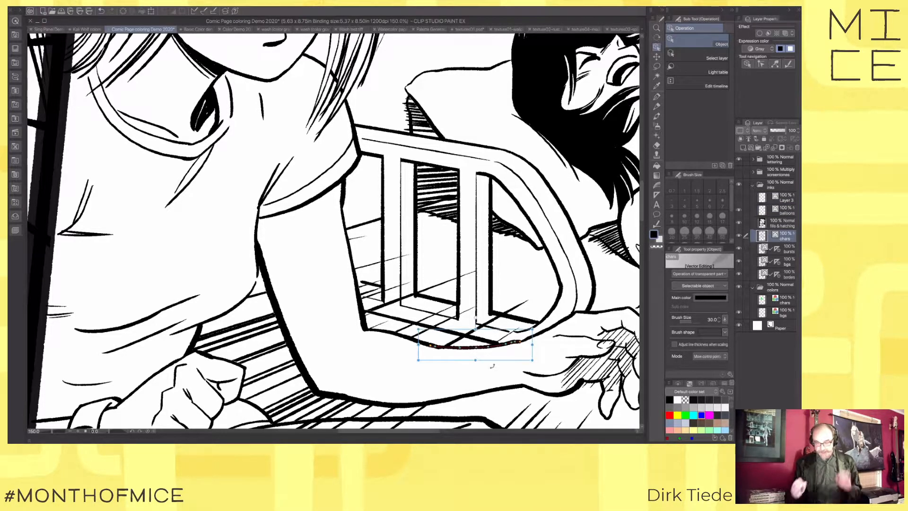
shift+click(392, 333)
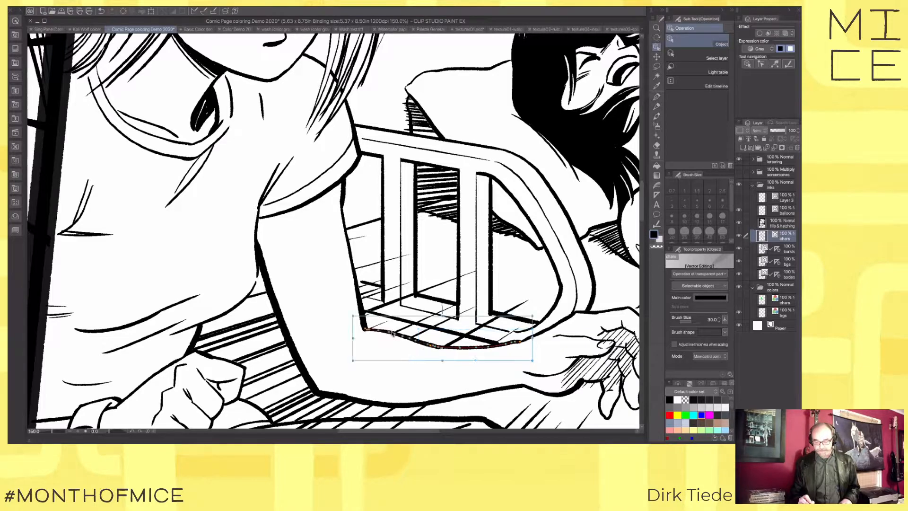
shift+click(357, 278)
shift+click(279, 313)
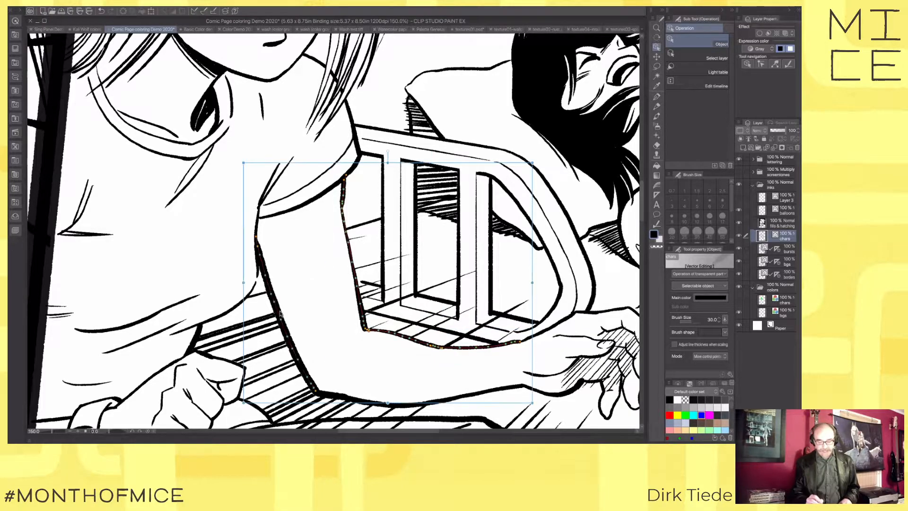
shift+click(327, 395)
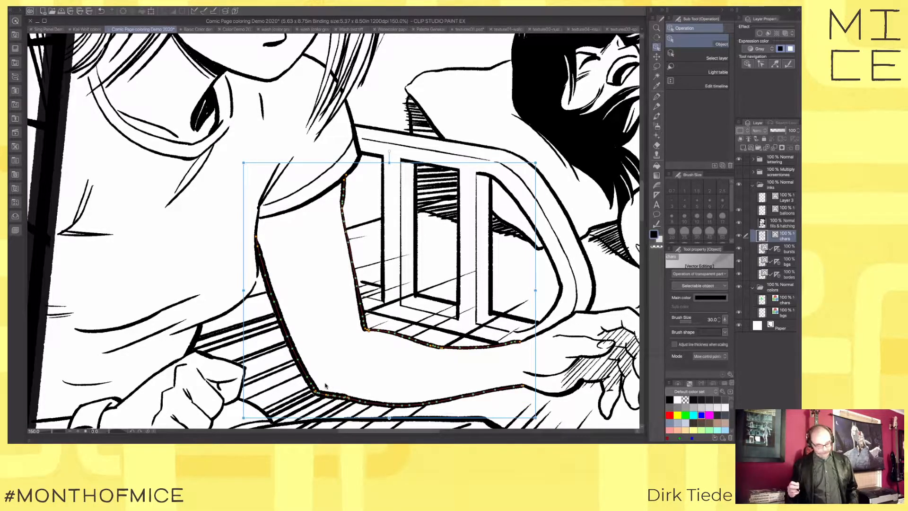
Step: Show the chars color layer, select its painted content, clear it and deselect
click(739, 300)
click(756, 303)
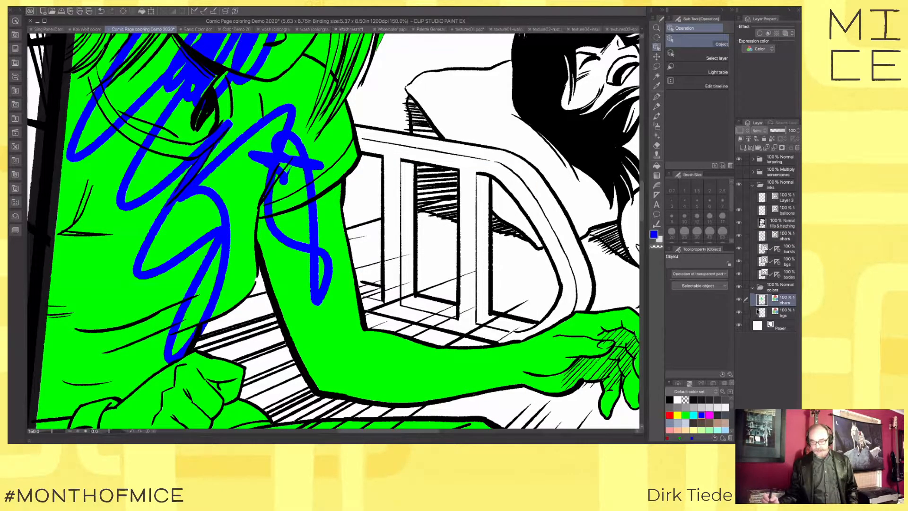
super+click(760, 304)
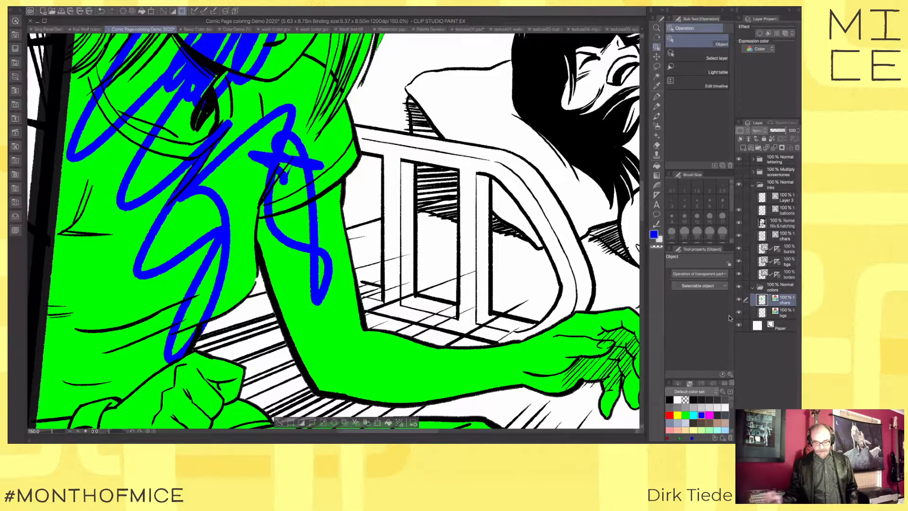
click(345, 422)
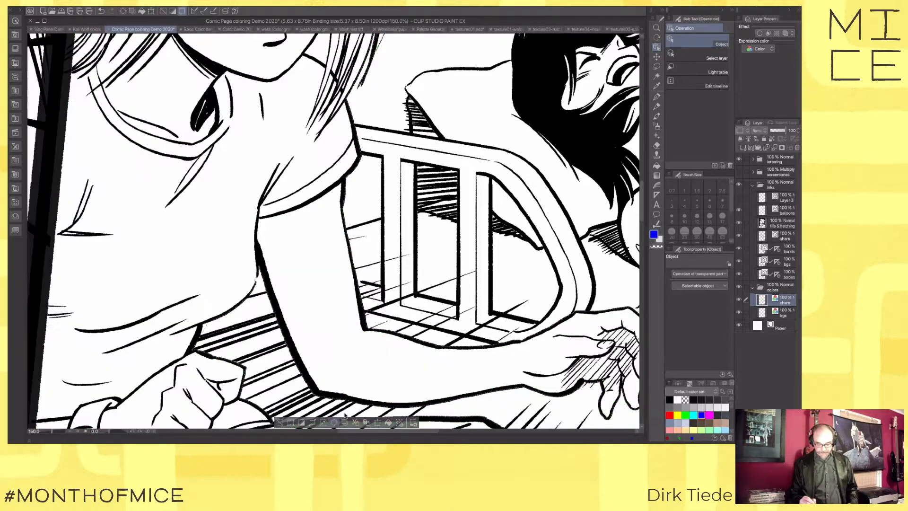
key(ctrl+d)
Step: Turn off area scaling for the Fill tool referring to other layers and fill the woman's bare arm with green
drag(374, 312, 530, 317)
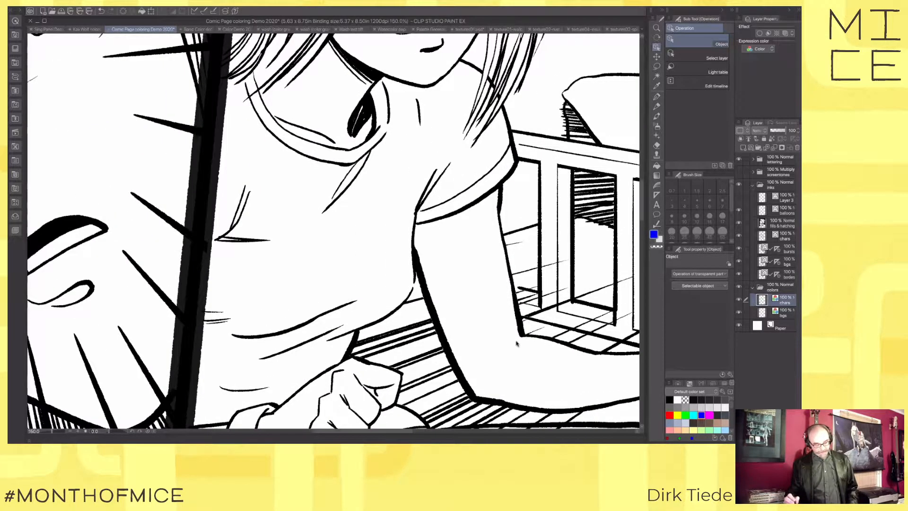
key(w)
key(g)
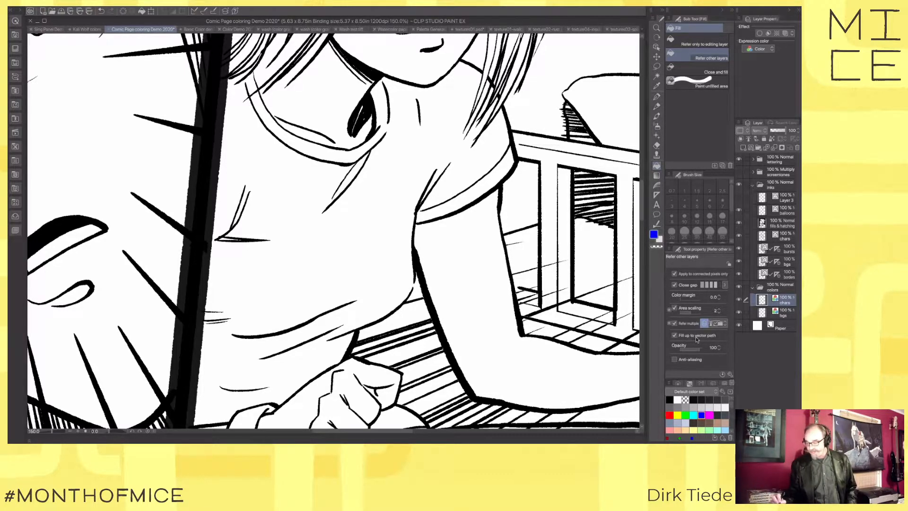
click(674, 308)
drag(548, 366, 477, 316)
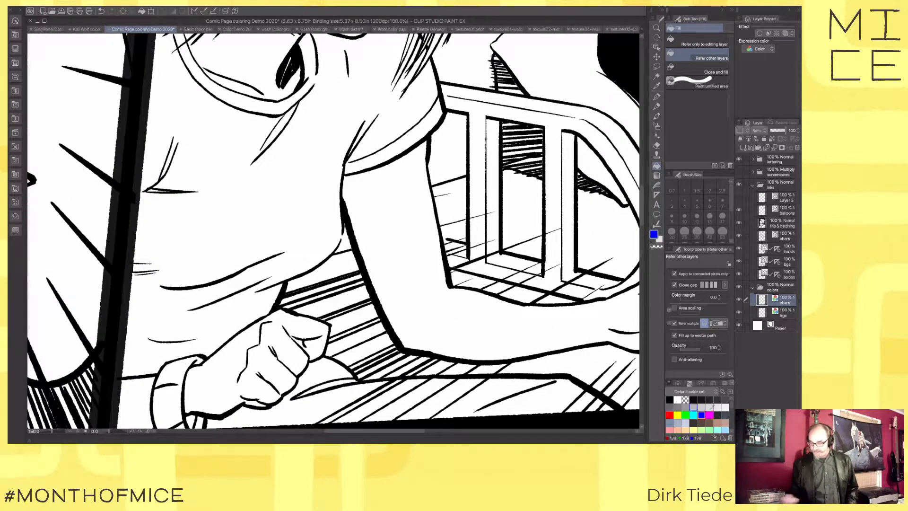
click(685, 415)
drag(519, 339, 414, 336)
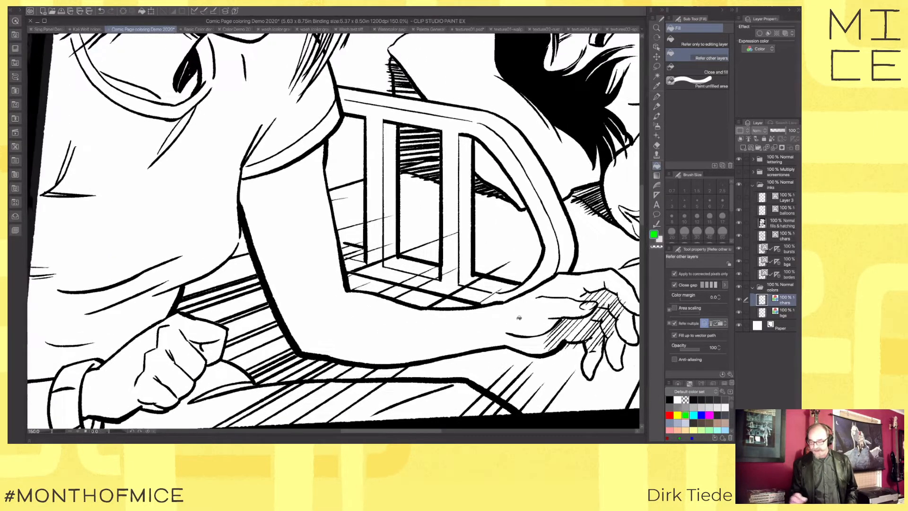
click(528, 317)
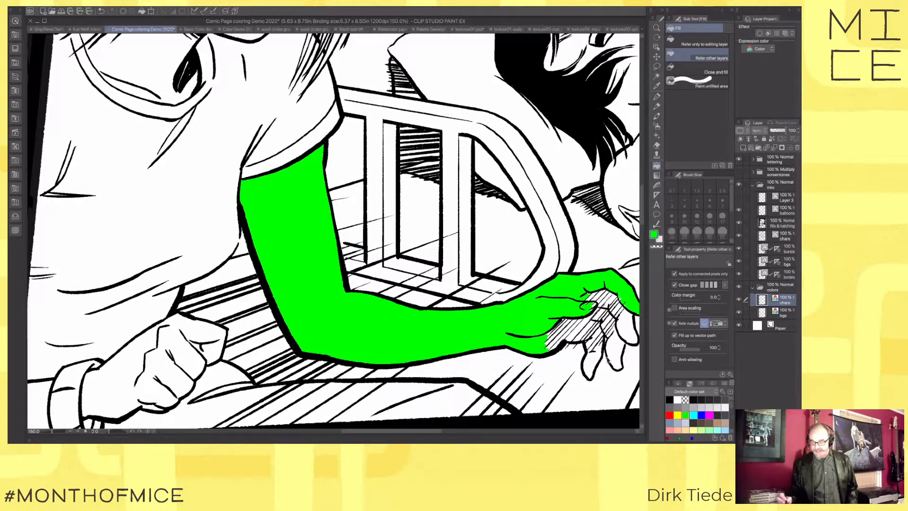
Step: Extend the green fill into the hatched palm and lower fingers of the woman's outstretched hand
key(ctrl+z)
mouse_move(597, 354)
mouse_down()
mouse_move(593, 345)
mouse_move(602, 345)
mouse_move(604, 333)
mouse_move(559, 333)
mouse_up()
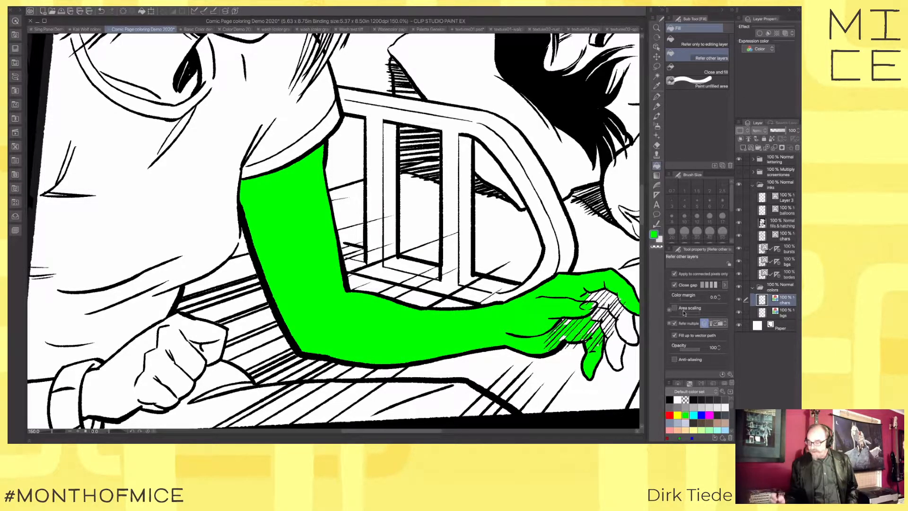
drag(402, 320, 501, 351)
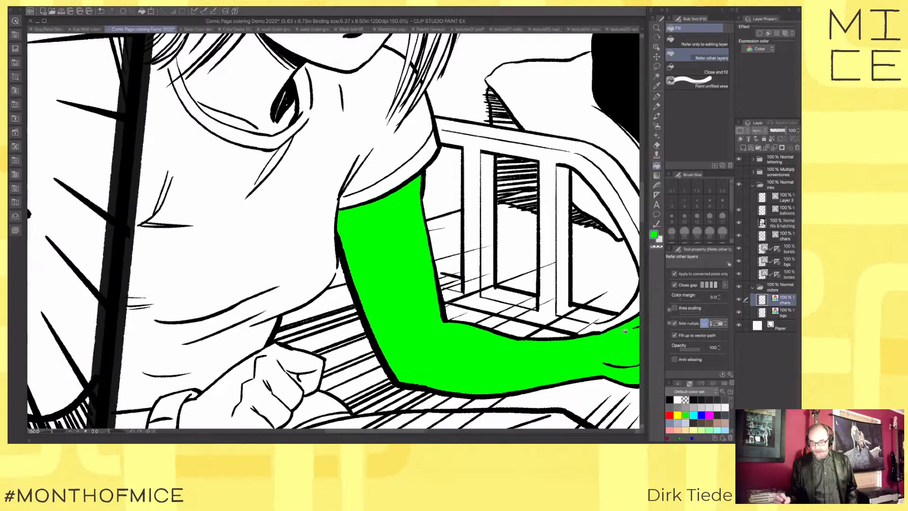
Step: Reduce the inks folder's opacity to 50% to expose the green fill's edge beneath the arm's outlines
click(778, 184)
drag(788, 133, 778, 132)
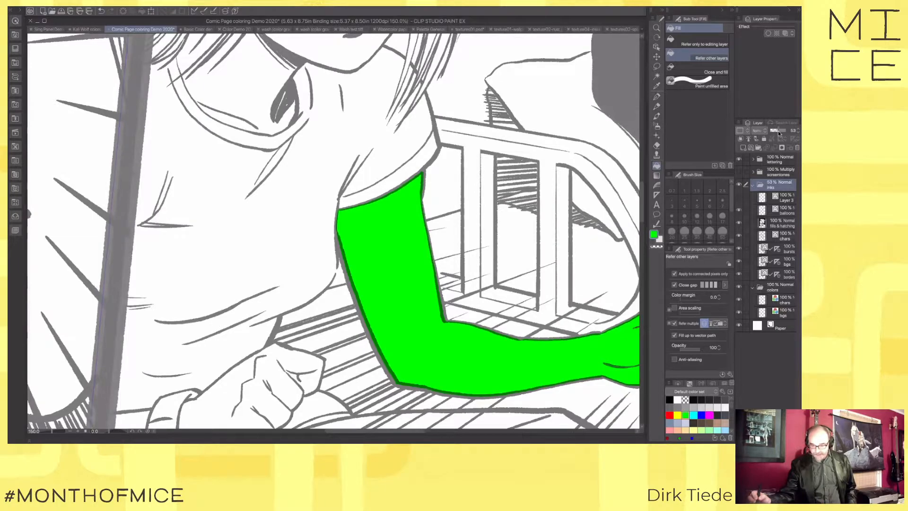
key(super+plus)
key(super+plus)
key(super+plus)
drag(498, 269, 471, 126)
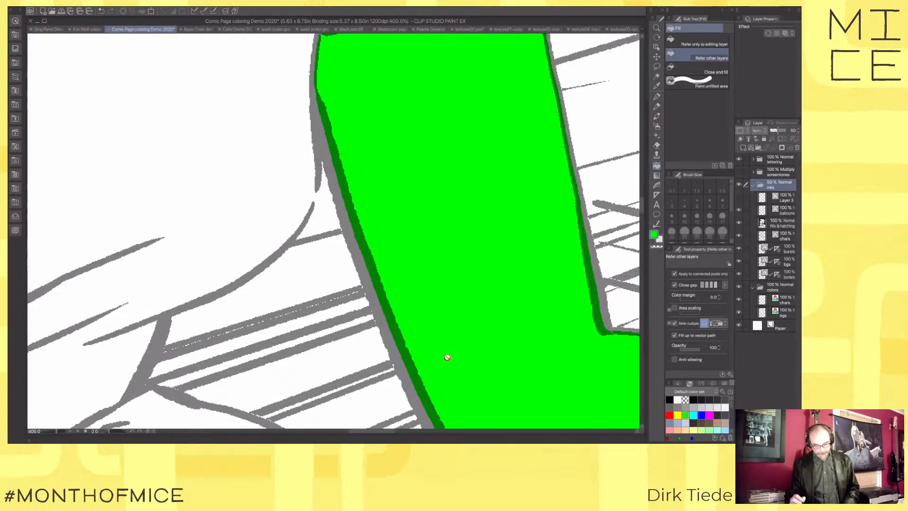
Step: Select the vector strokes along both edges of the arm on the chars ink layer to compare their paths with the fill
click(790, 239)
key(o)
click(409, 327)
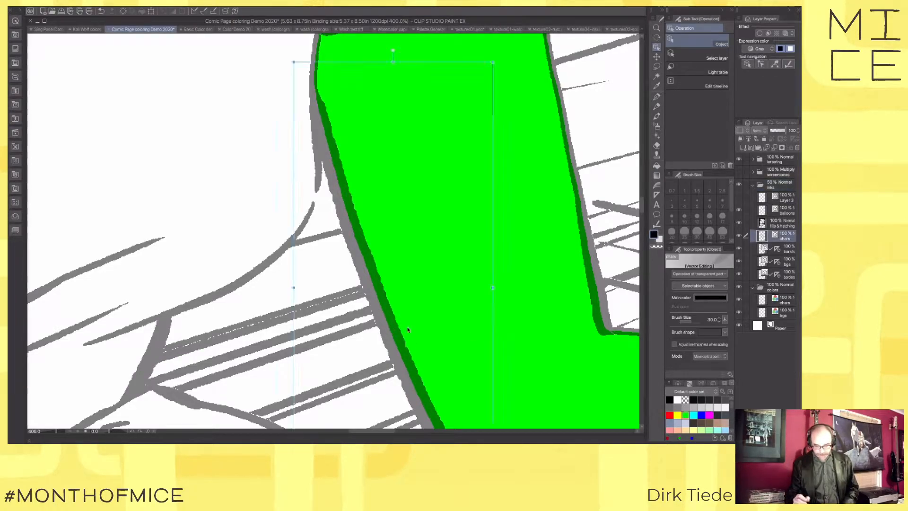
click(589, 249)
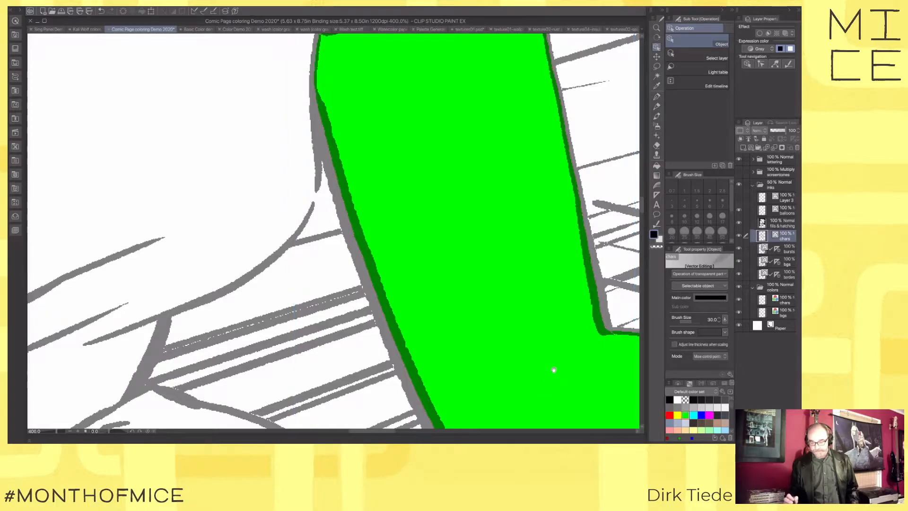
drag(553, 370, 490, 375)
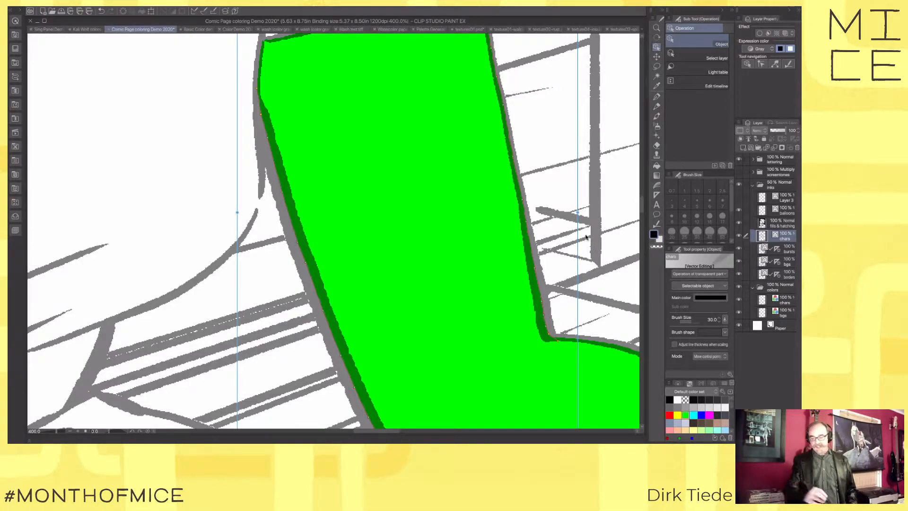
scroll(585, 237, down, 5)
scroll(346, 299, up, 2)
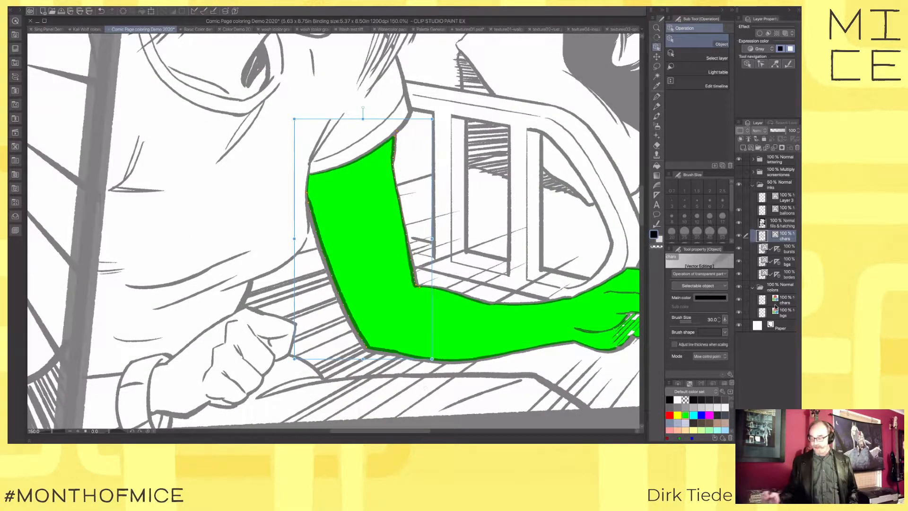
Step: Activate the bgs color layer and choose blue for the Fill tool referring to other layers
click(786, 316)
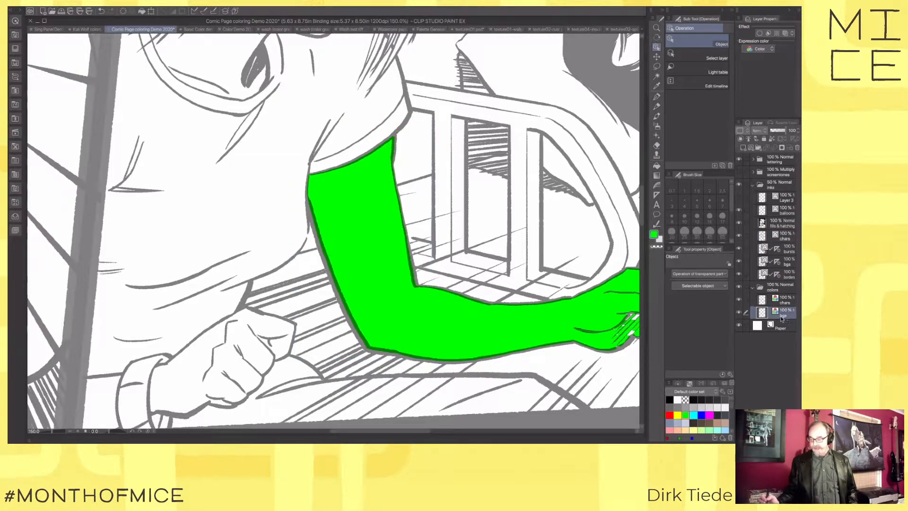
click(701, 415)
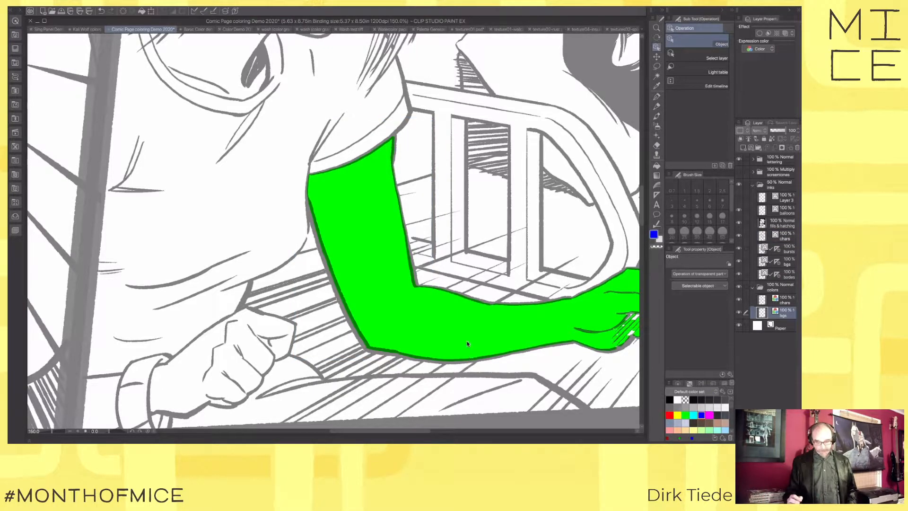
key(g)
key(g)
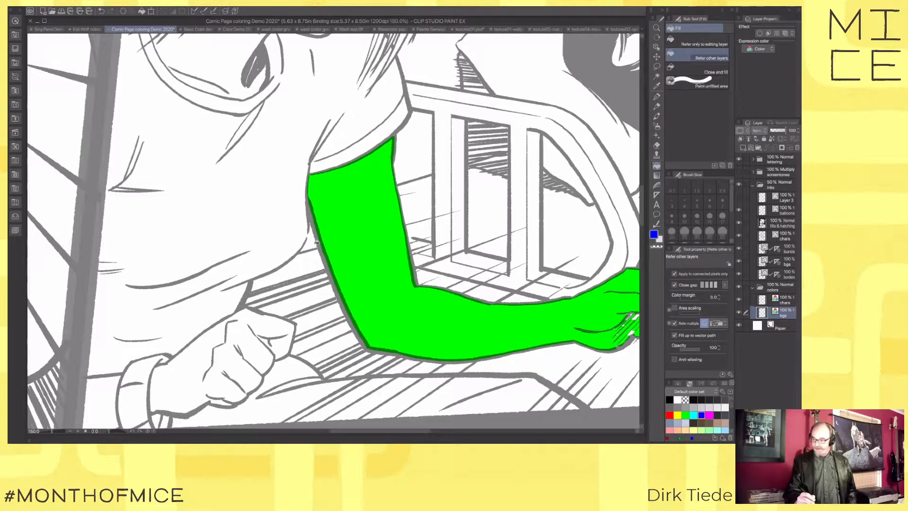
Step: Try filling the areas around the green arm with blue, and undo both fills
mouse_move(313, 245)
mouse_down()
mouse_move(341, 319)
mouse_move(370, 356)
mouse_move(466, 370)
mouse_move(537, 368)
mouse_up()
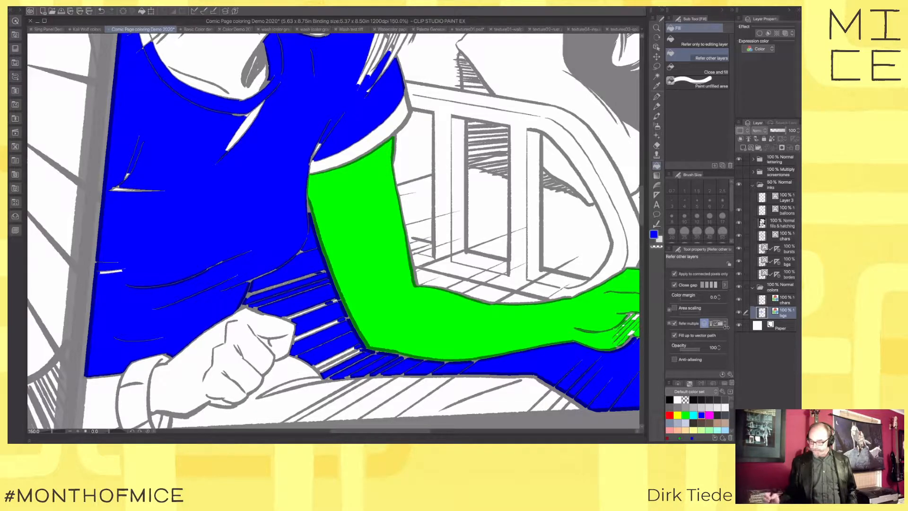
mouse_move(443, 280)
mouse_down()
mouse_move(417, 257)
mouse_move(404, 163)
mouse_up()
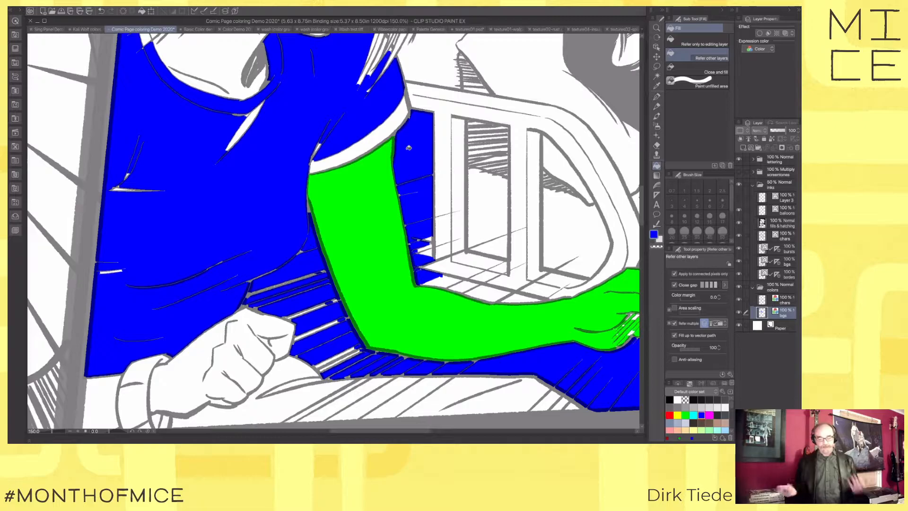
key(ctrl+z)
key(ctrl+z)
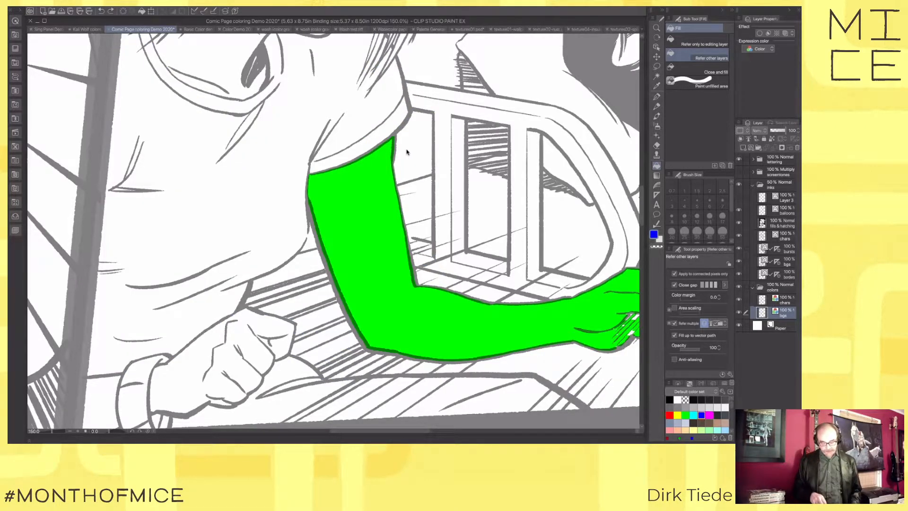
Step: Temporarily remove the green arm fill from view, and restore it
scroll(406, 152, down, 2)
drag(551, 244, 489, 345)
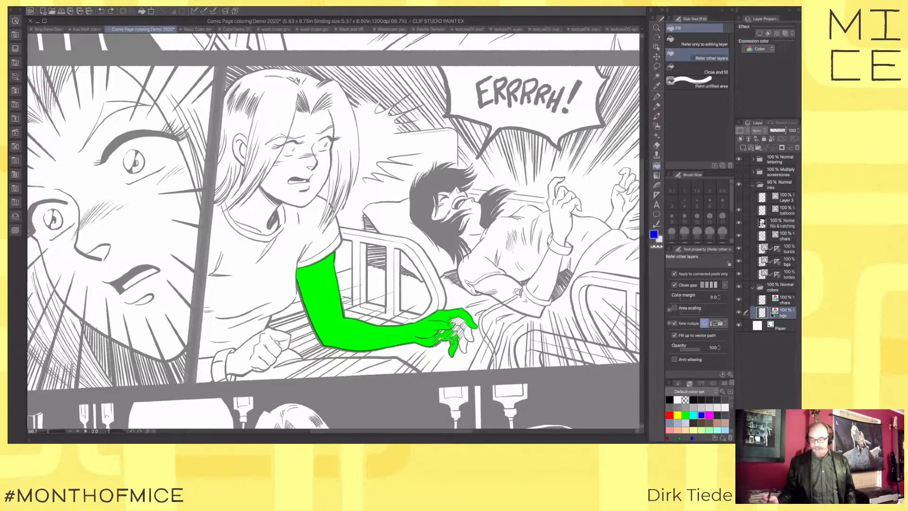
key(ctrl+z)
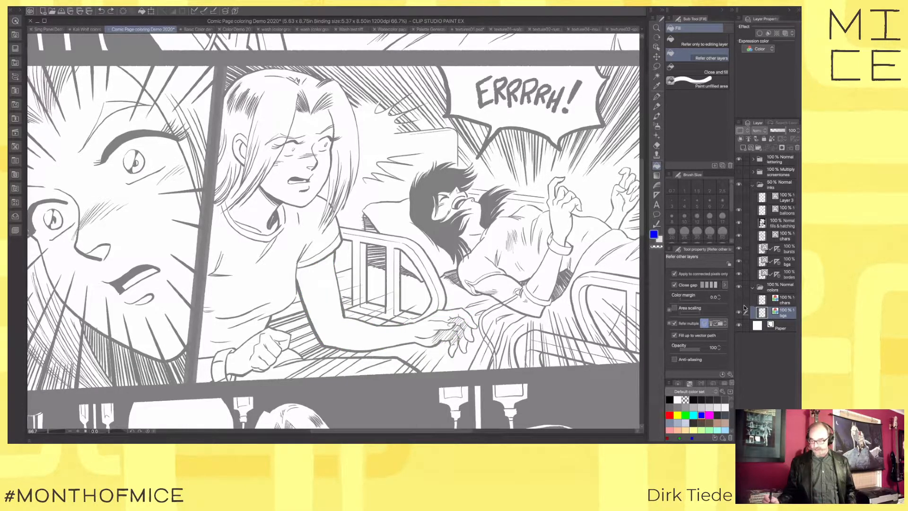
key(ctrl+y)
Step: Select the panel's interior on the borders layer with Auto select referring only to the edited layer, and expand the selection by 4 px
click(791, 276)
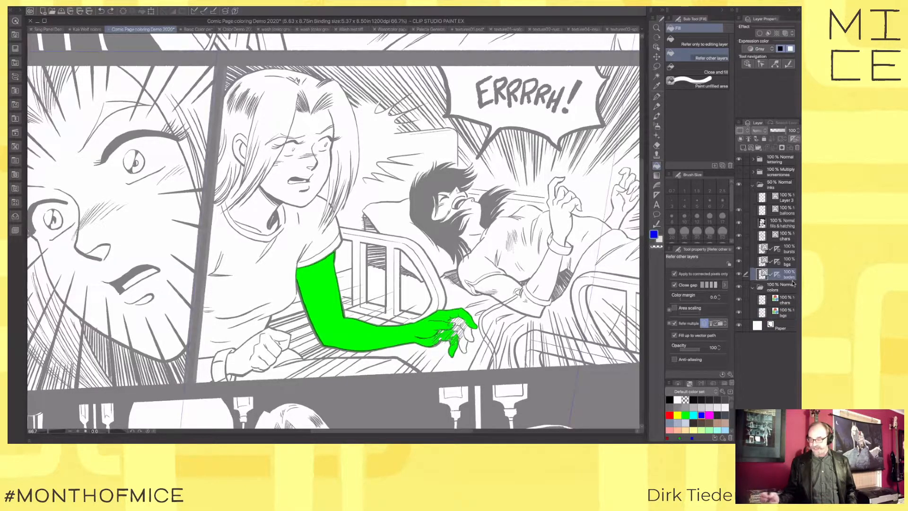
key(w)
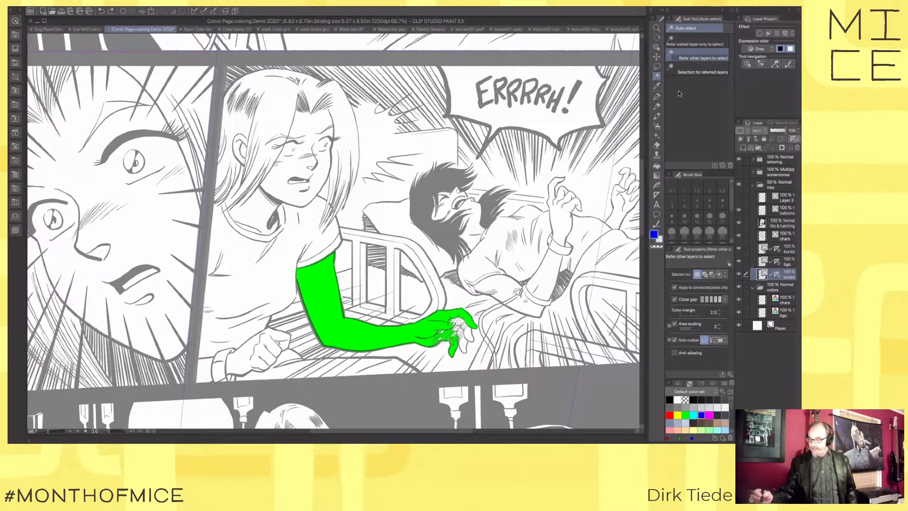
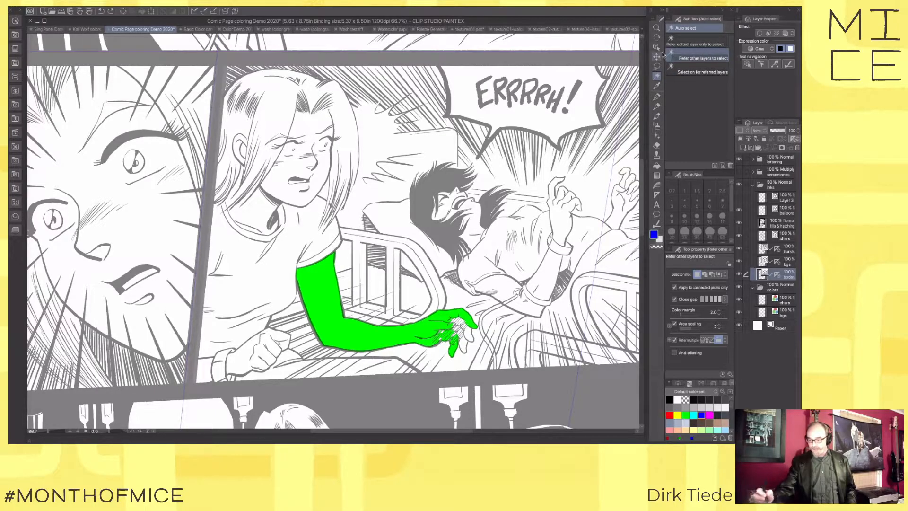
click(695, 41)
click(513, 328)
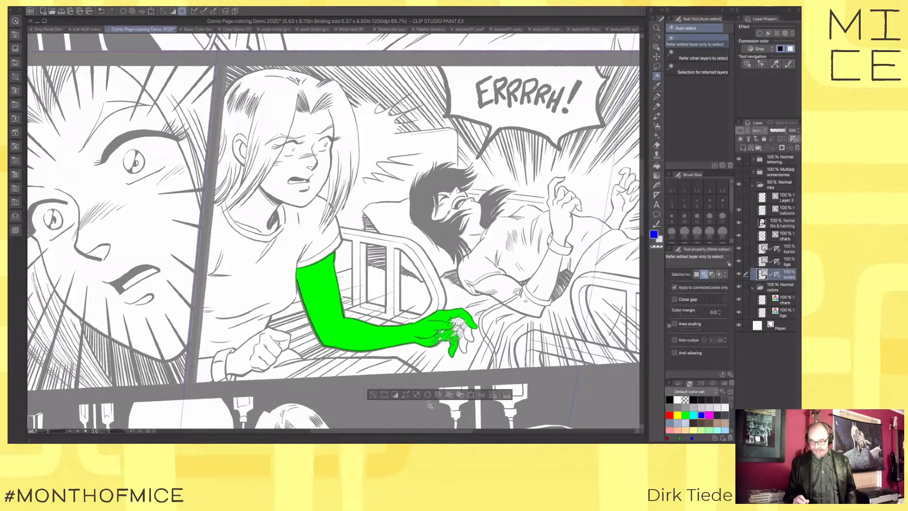
click(405, 395)
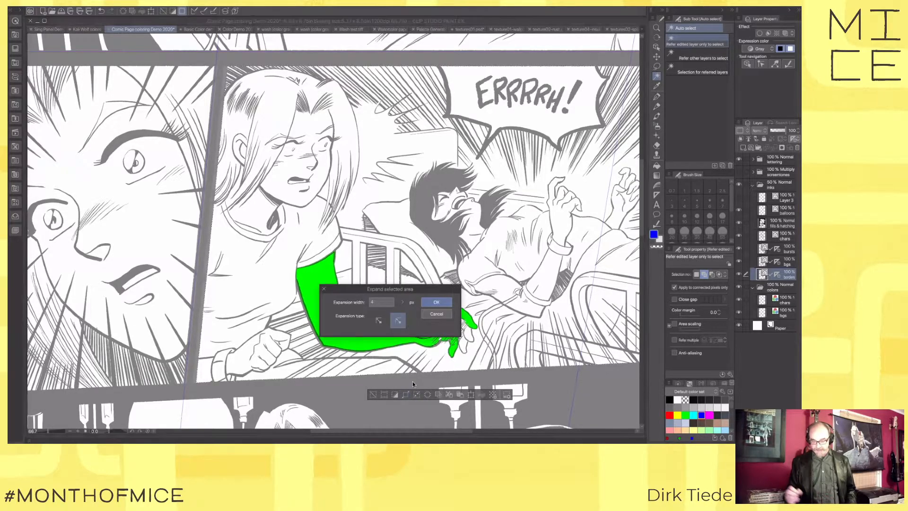
click(437, 302)
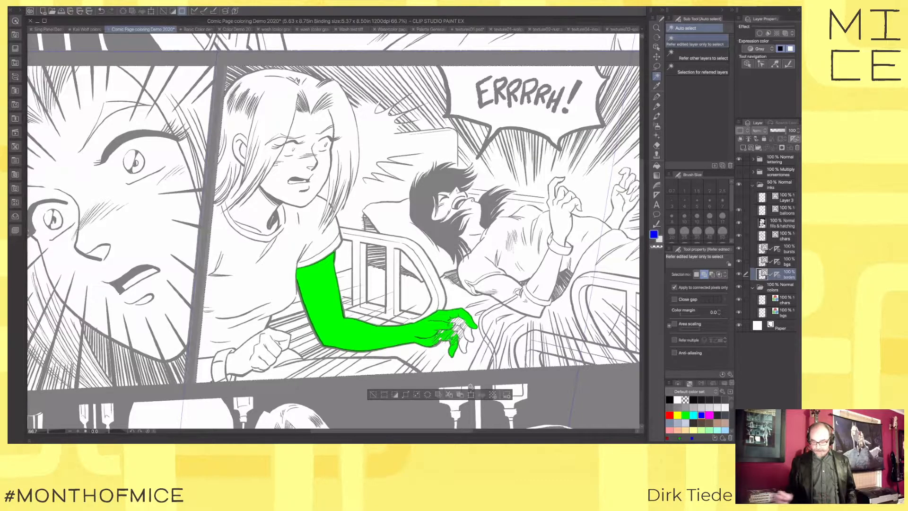
Step: Fill the selected panel with blue on the bgs color layer and deselect
click(782, 312)
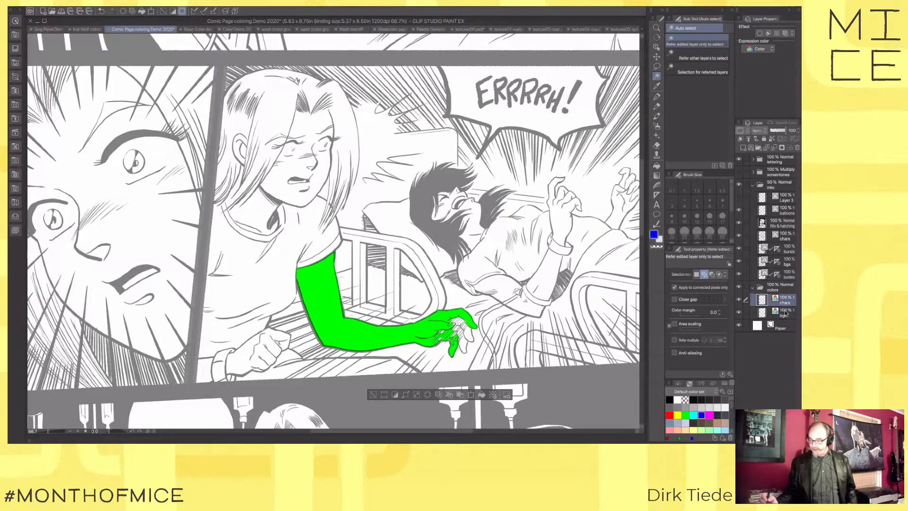
click(481, 395)
key(ctrl+d)
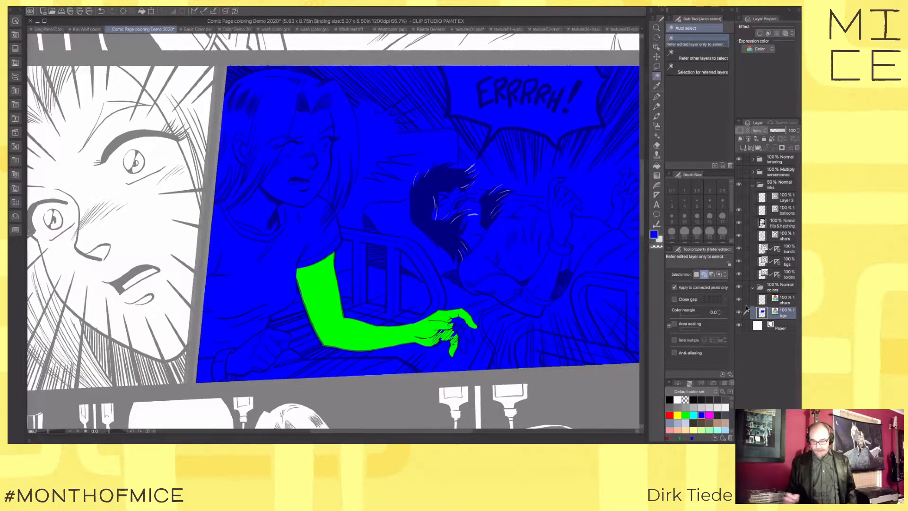
Step: Fill the blonde woman's shirt, neck, face and hair with green on the chars color layer, referring to other layers
click(770, 301)
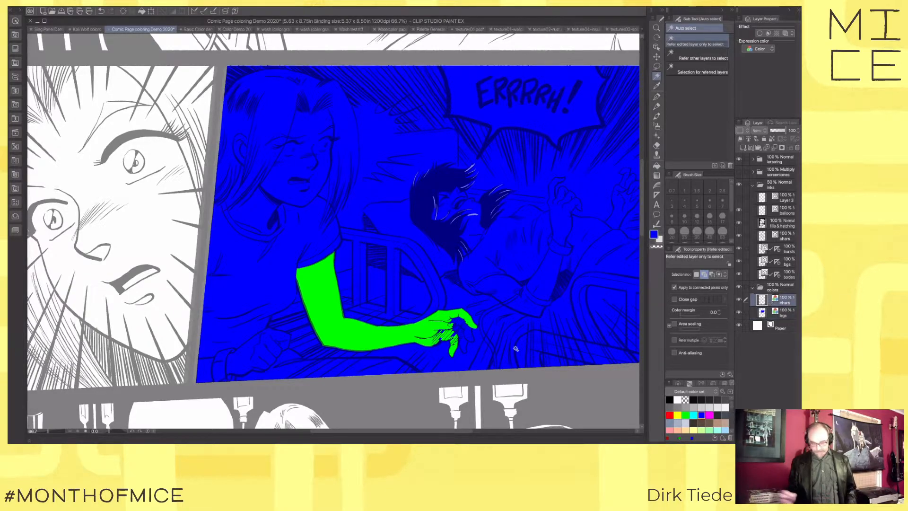
key(m)
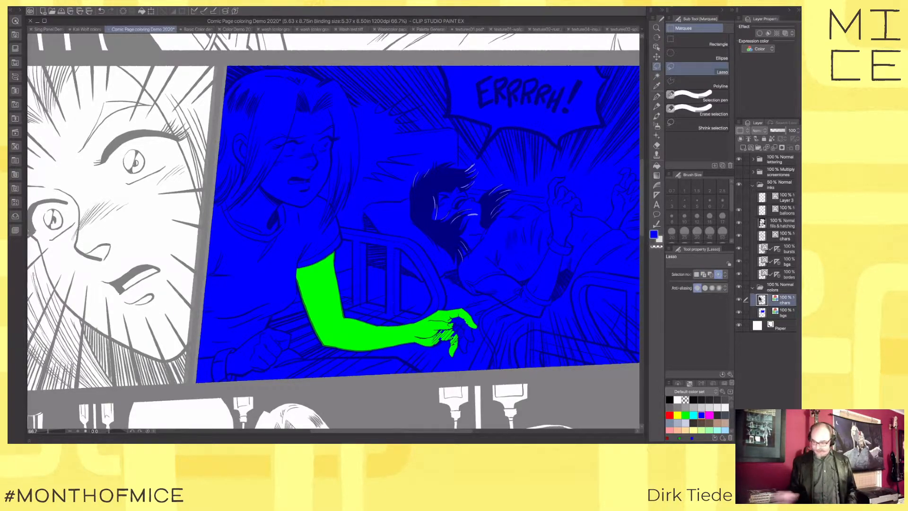
click(686, 414)
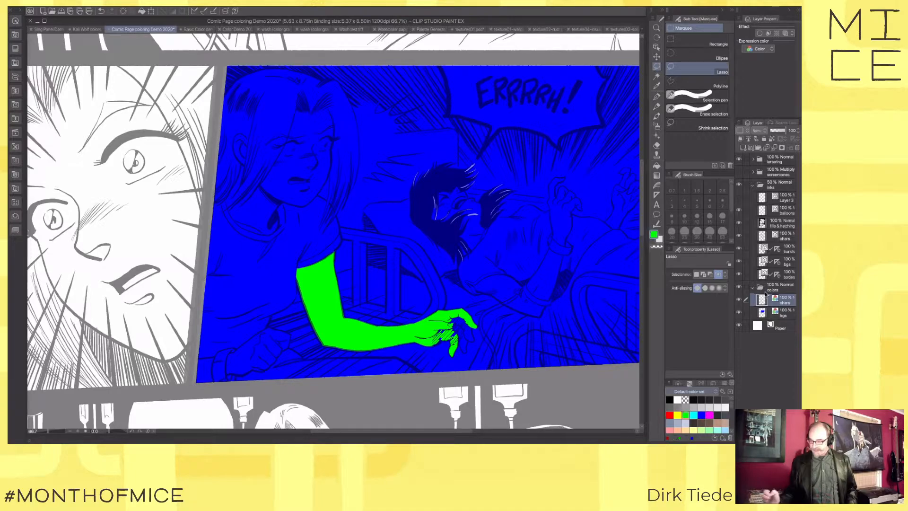
key(g)
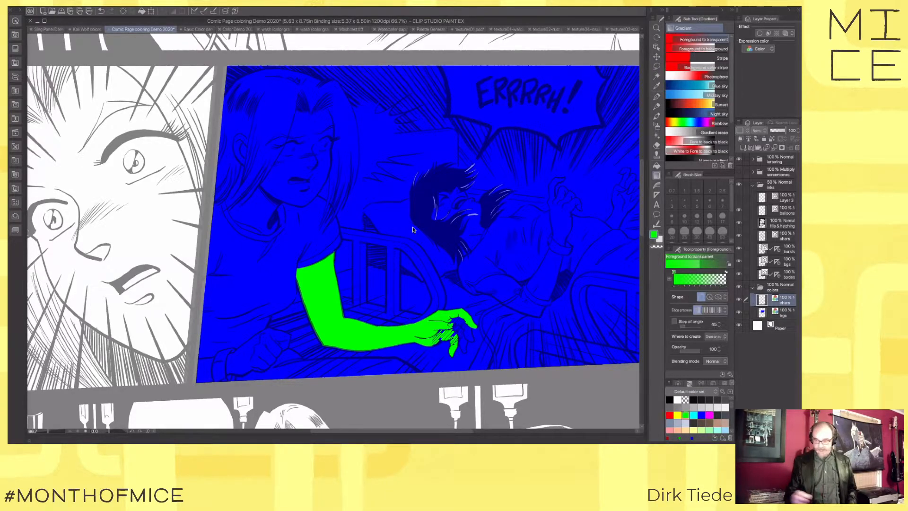
click(656, 165)
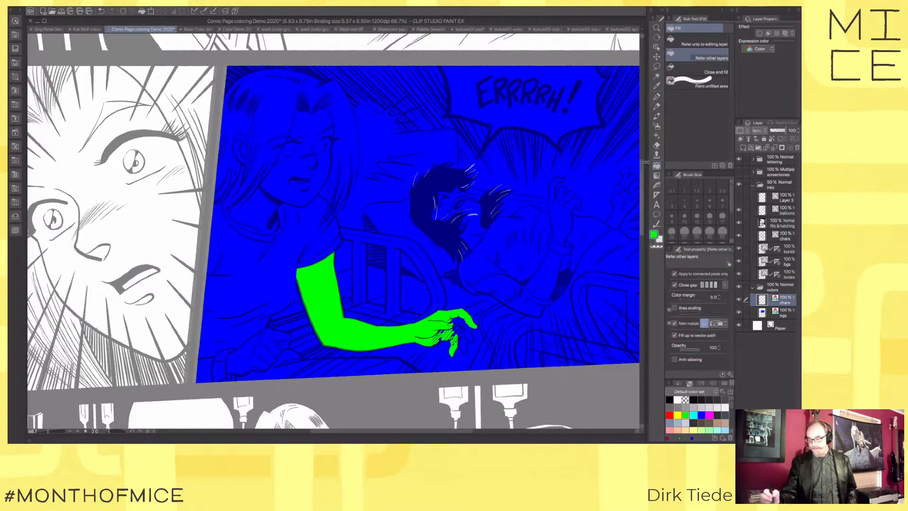
click(324, 237)
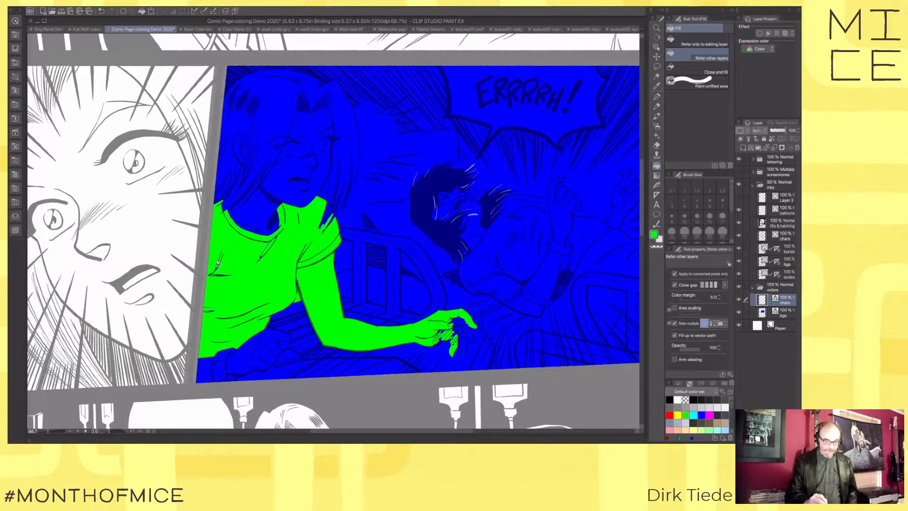
click(231, 234)
click(276, 192)
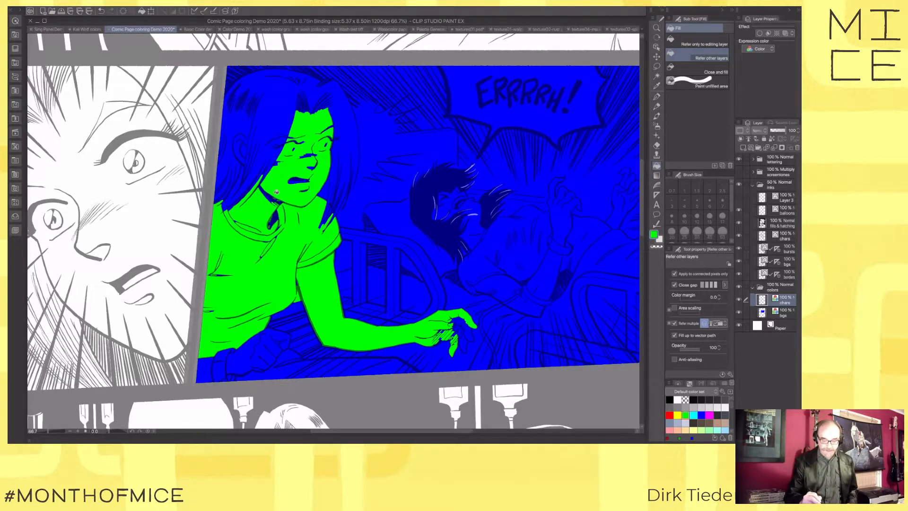
click(344, 108)
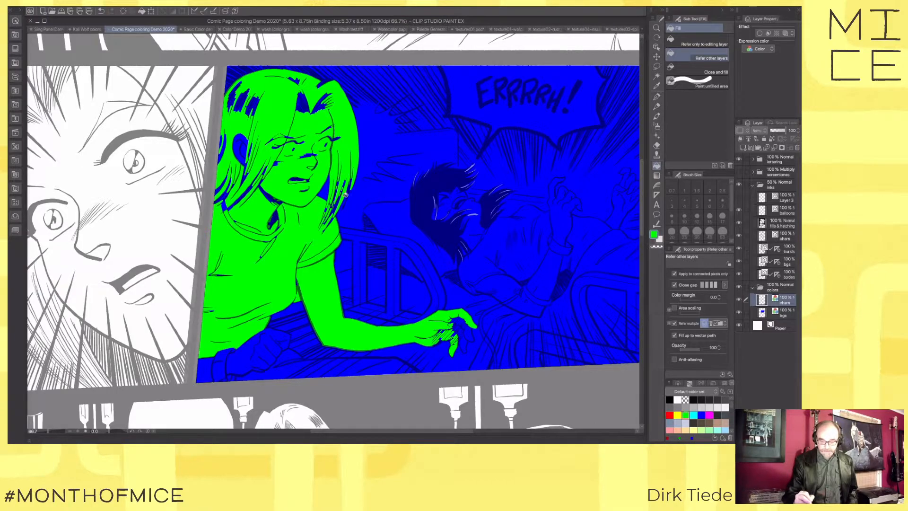
Step: Lasso loosely around the blonde woman, activate the chars inks layer for Auto select referring only to it, and hide the bursts layer
key(m)
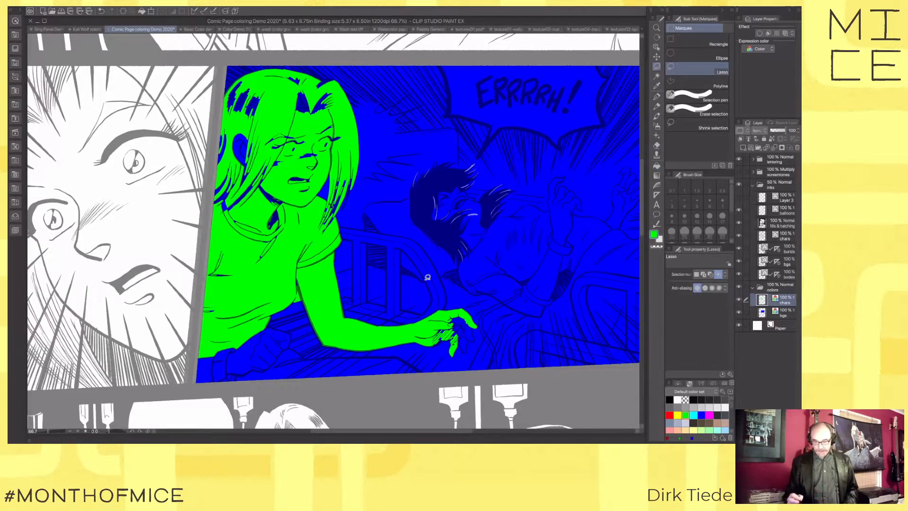
mouse_move(366, 135)
mouse_down()
mouse_move(344, 229)
mouse_move(244, 254)
mouse_move(210, 201)
mouse_move(219, 100)
mouse_move(241, 71)
mouse_move(313, 62)
mouse_move(348, 76)
mouse_move(374, 117)
mouse_move(363, 150)
mouse_up()
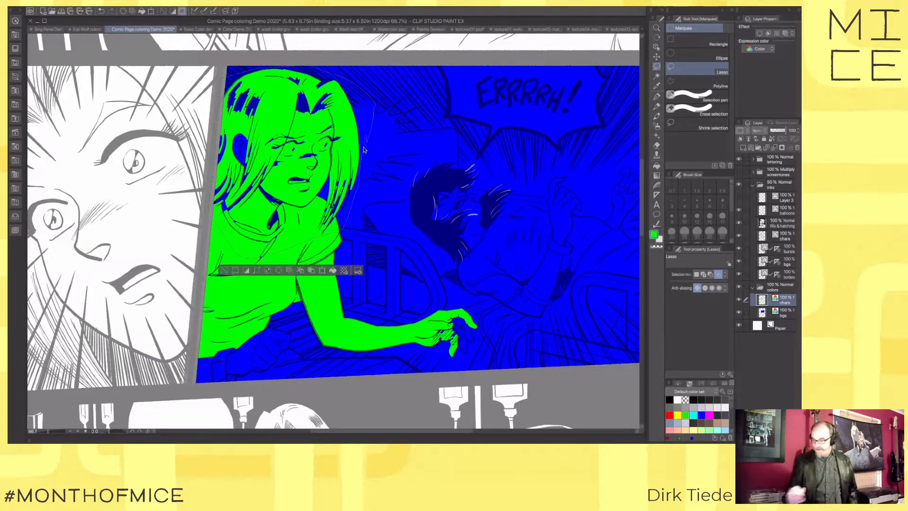
click(769, 239)
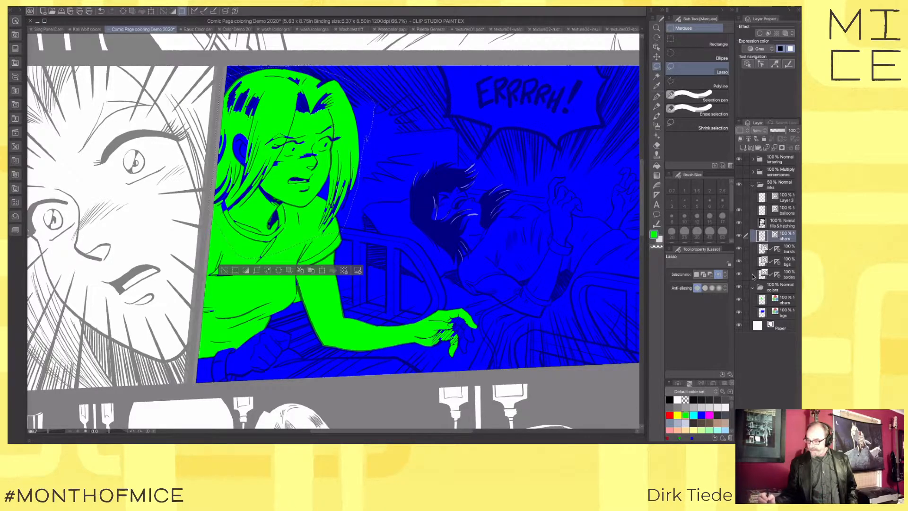
key(w)
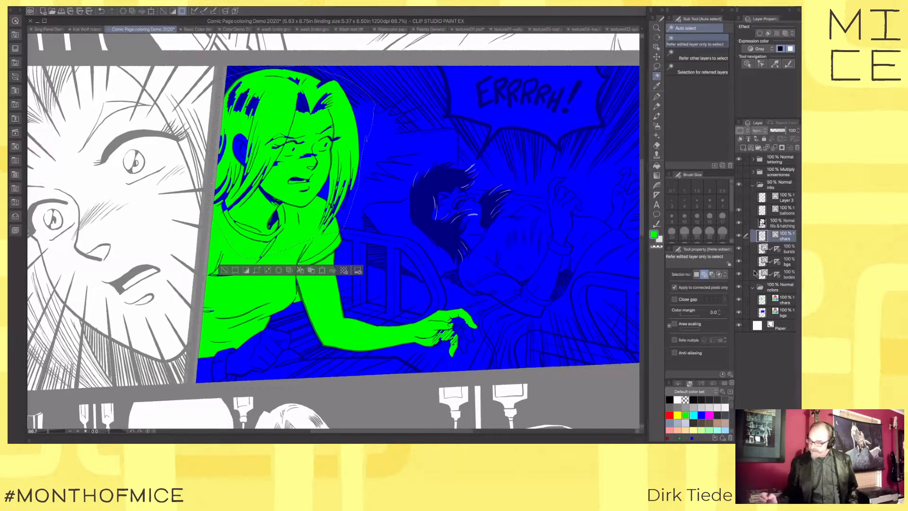
click(739, 248)
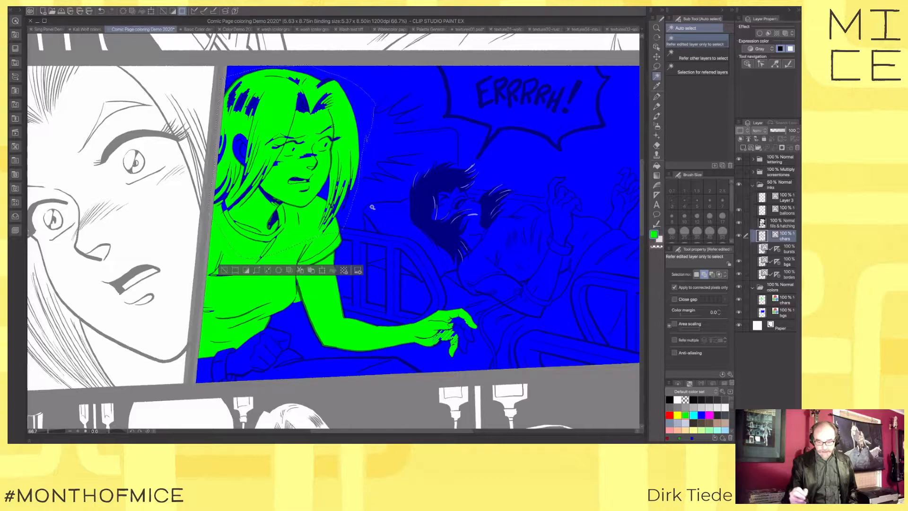
Step: Try to fill the blonde woman's remaining gaps with green on the chars color layer using Auto select that refers only to the edited layer
click(368, 187)
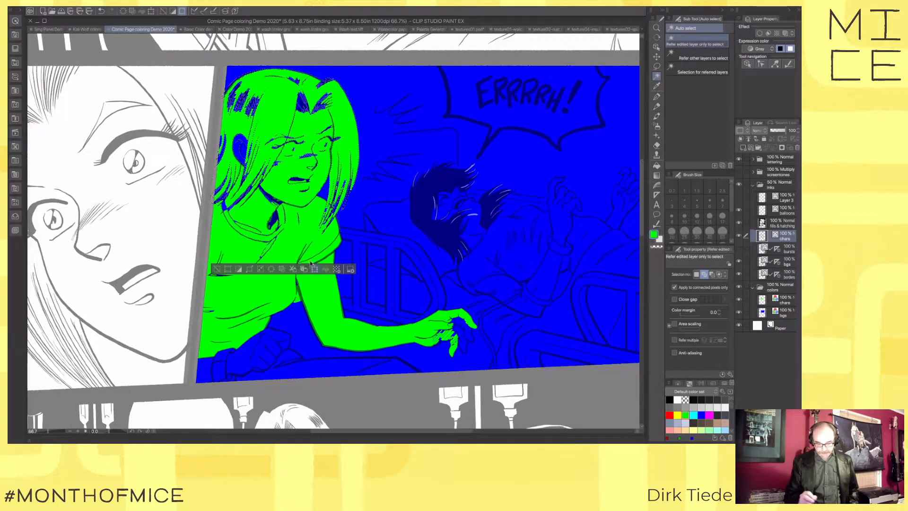
click(784, 300)
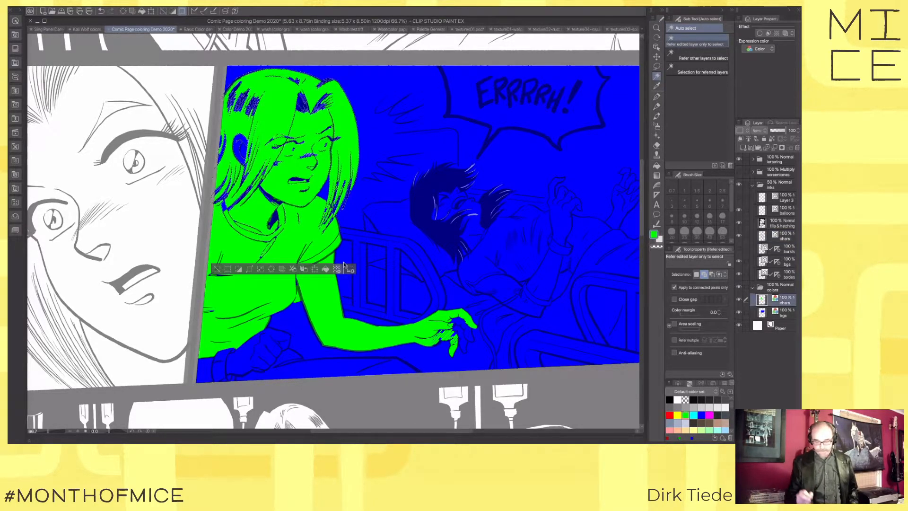
key(alt+Delete)
key(ctrl+d)
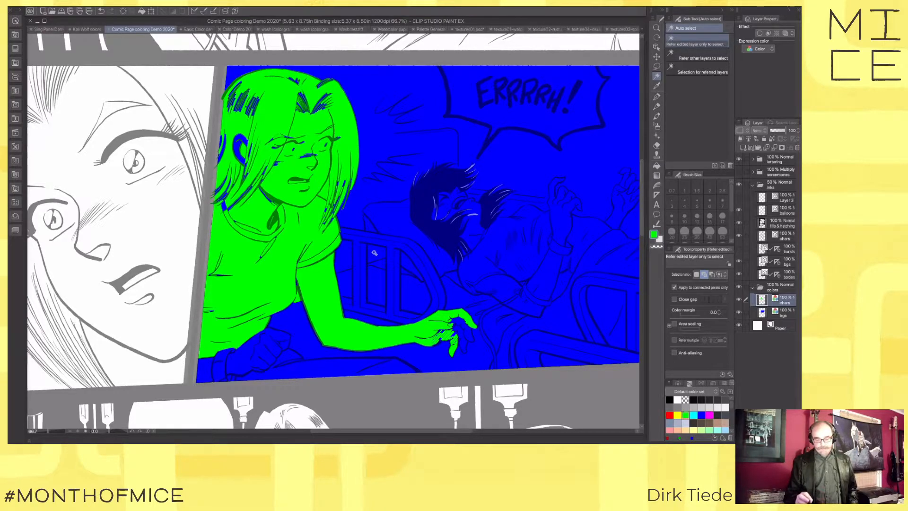
click(393, 248)
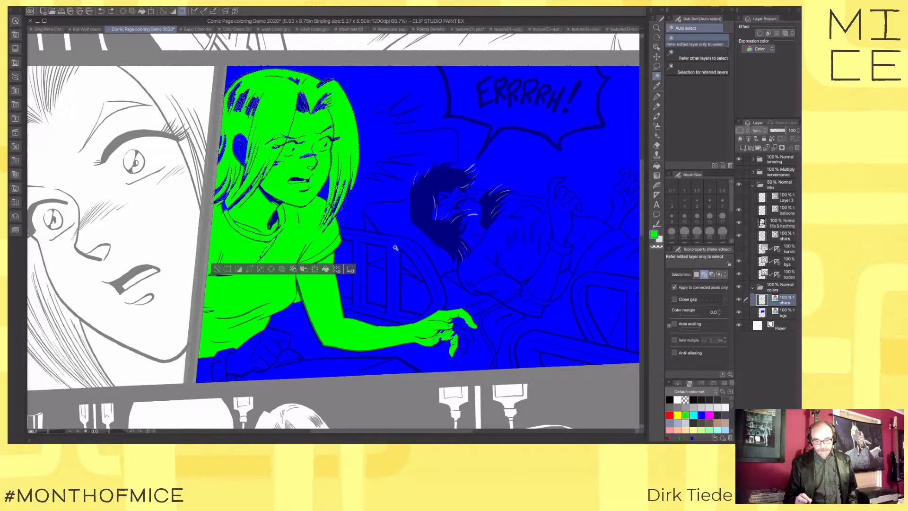
key(alt+Delete)
key(ctrl+d)
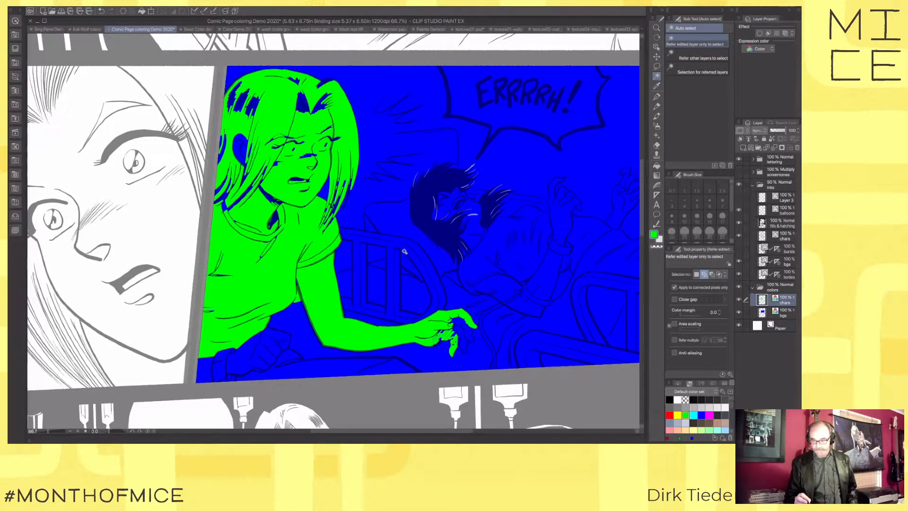
Step: Refine the selection around the blonde woman with Auto select referring to other layers and a Lasso along her outer edge, fill it green and deselect
click(702, 57)
click(369, 148)
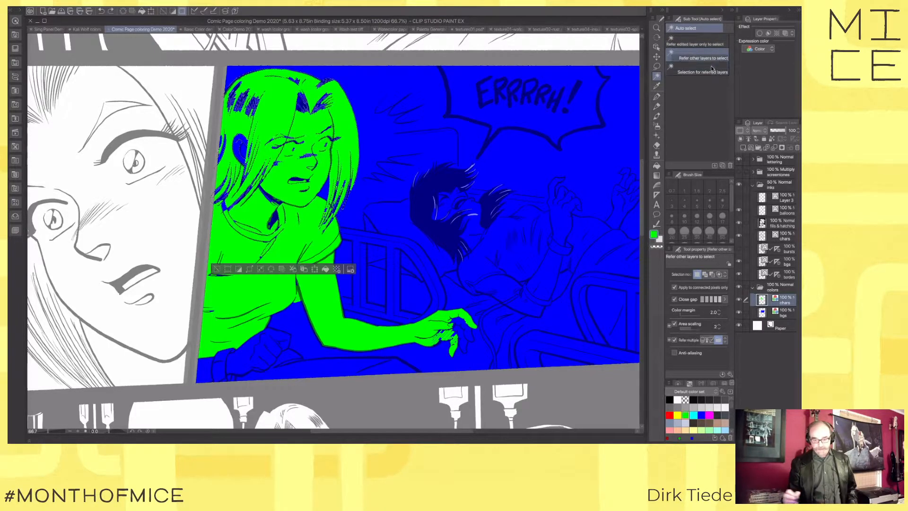
click(372, 106)
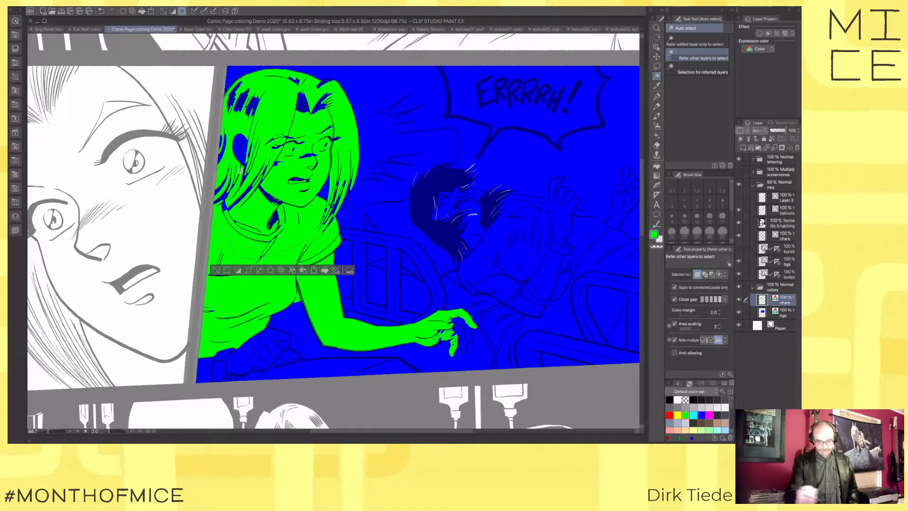
key(m)
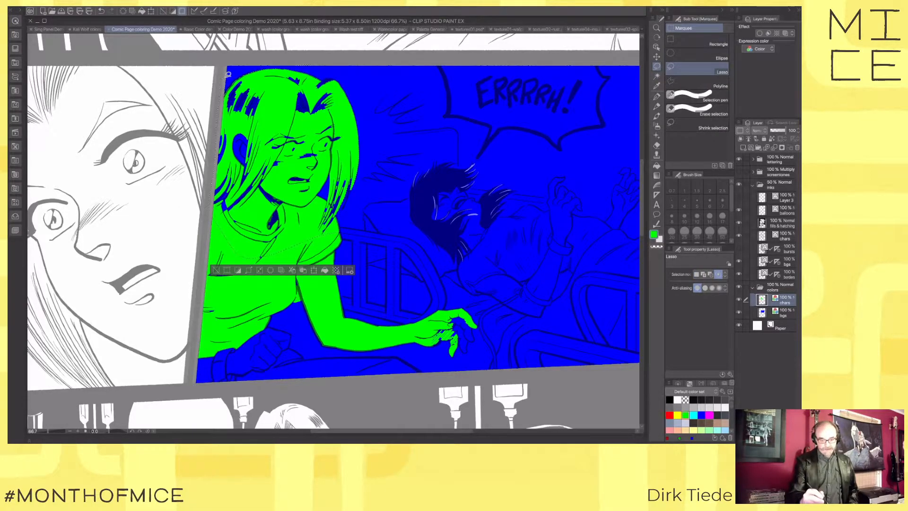
mouse_move(221, 66)
mouse_down()
mouse_move(183, 176)
mouse_move(201, 248)
mouse_move(215, 208)
mouse_up()
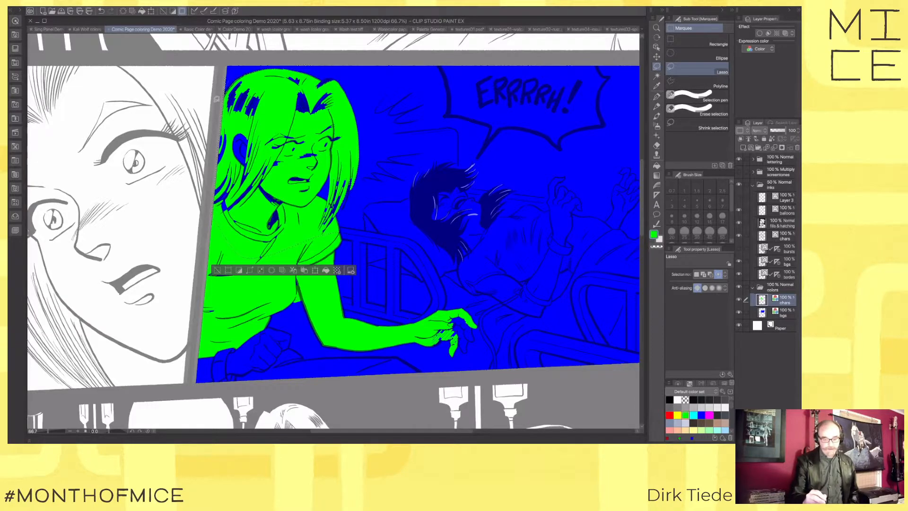
click(326, 270)
key(ctrl+d)
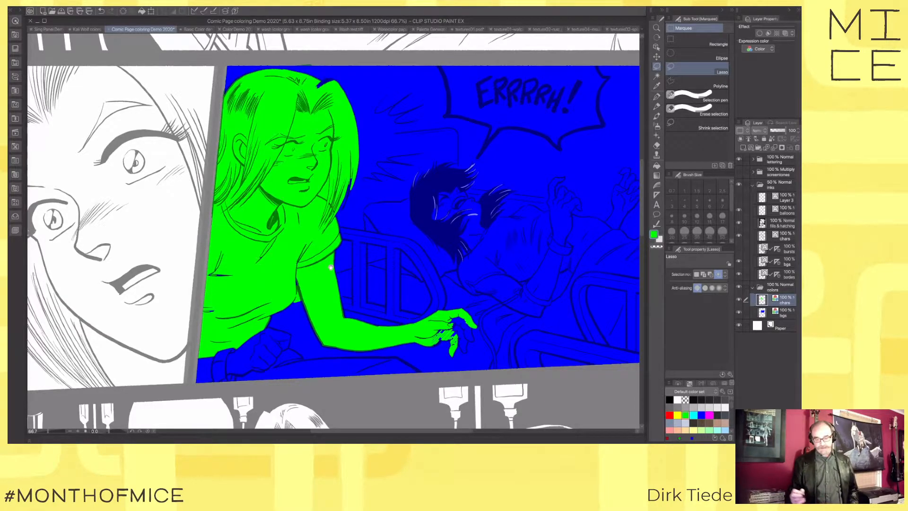
Step: Load the chars color layer's contents as a selection, deselect it, and bring the selection back
scroll(594, 314, left, 3)
scroll(510, 310, left, 2)
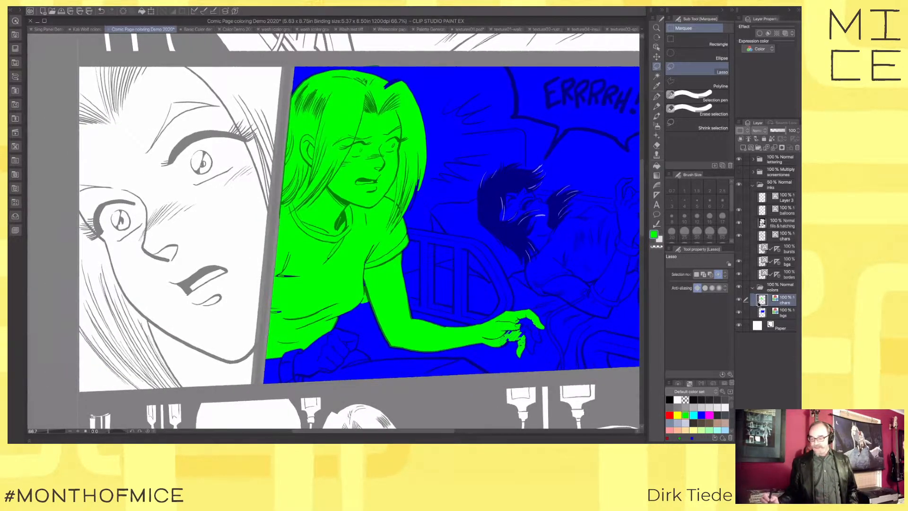
drag(534, 312, 474, 306)
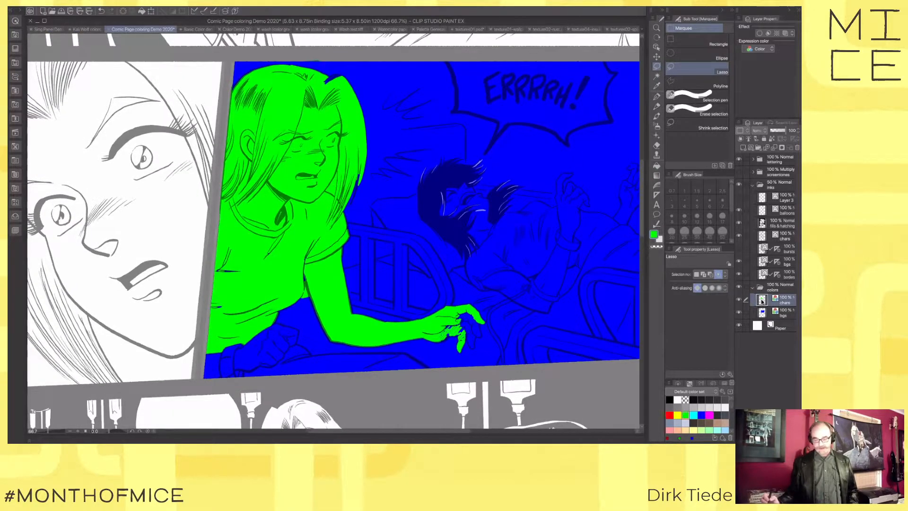
ctrl+click(762, 300)
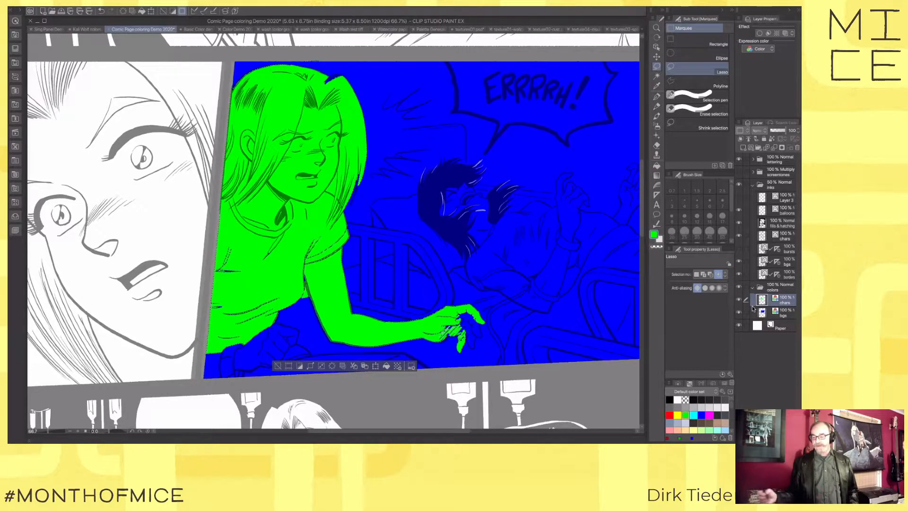
key(ctrl+d)
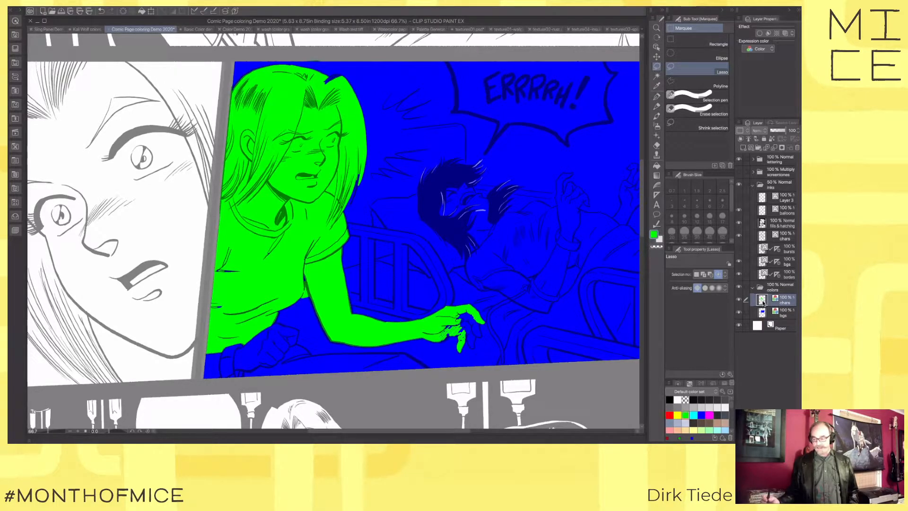
ctrl+click(766, 300)
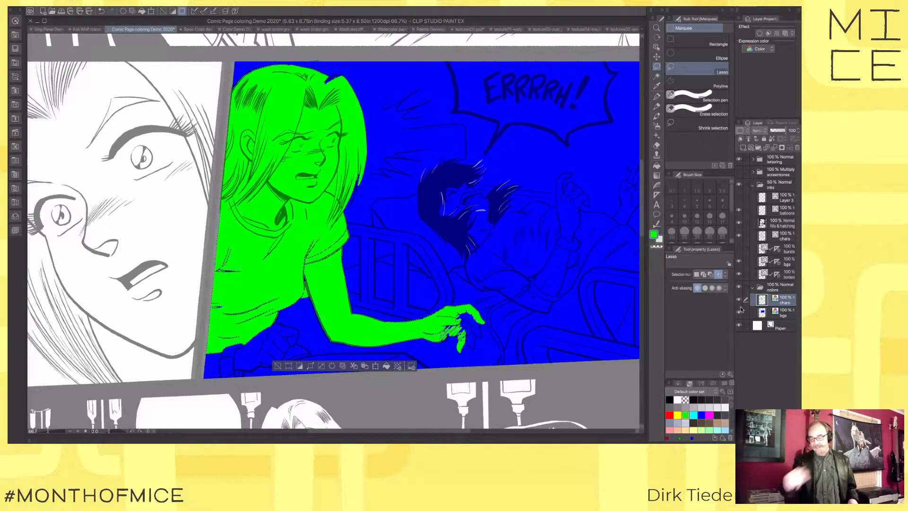
key(ctrl+d)
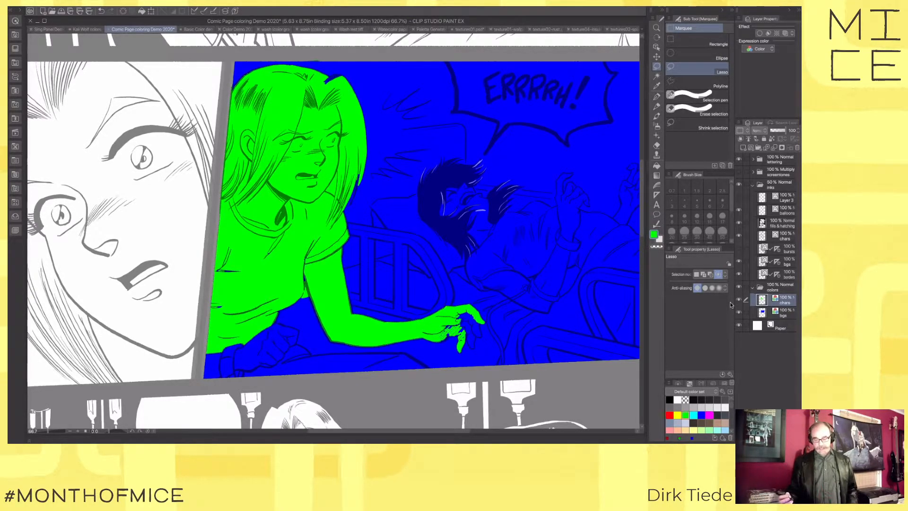
drag(522, 330, 471, 337)
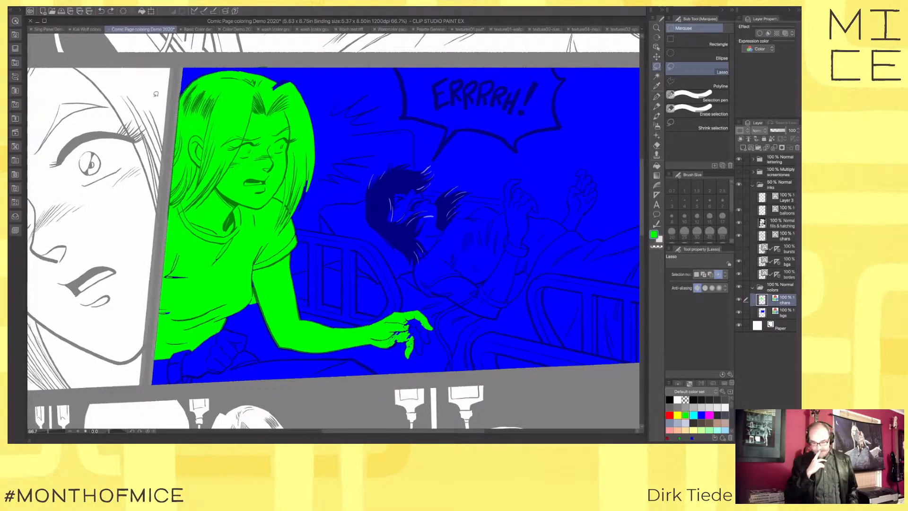
key(ctrl+z)
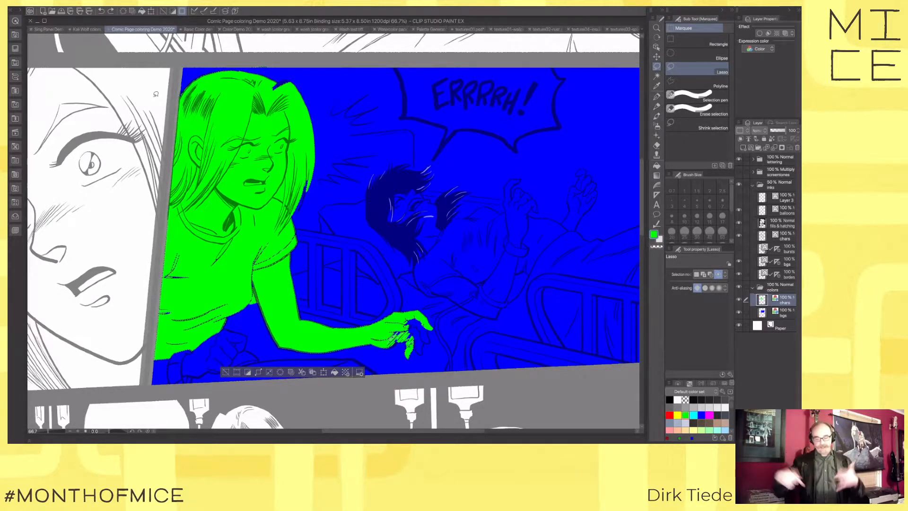
Step: Switch to the Sing Panel Demo 2020 document, hide its individual color layers, and show only the bgs and chars flats again
click(47, 29)
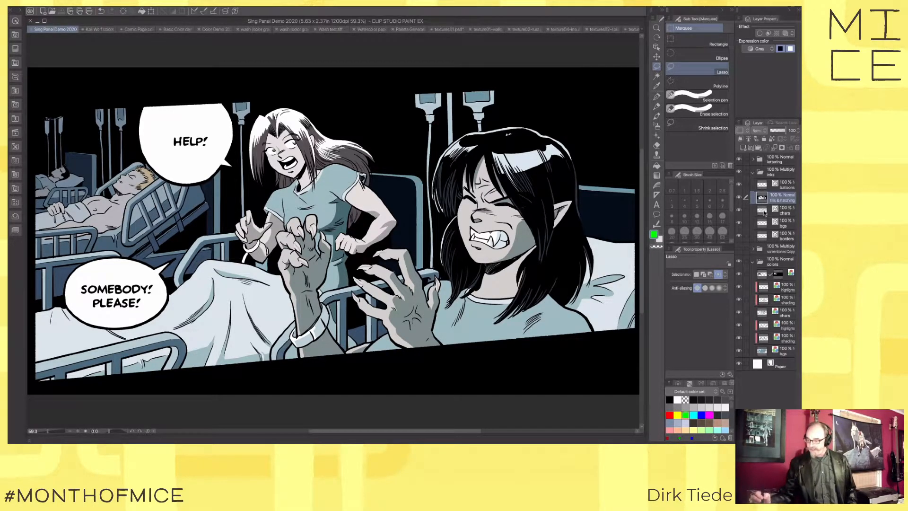
drag(738, 274, 738, 336)
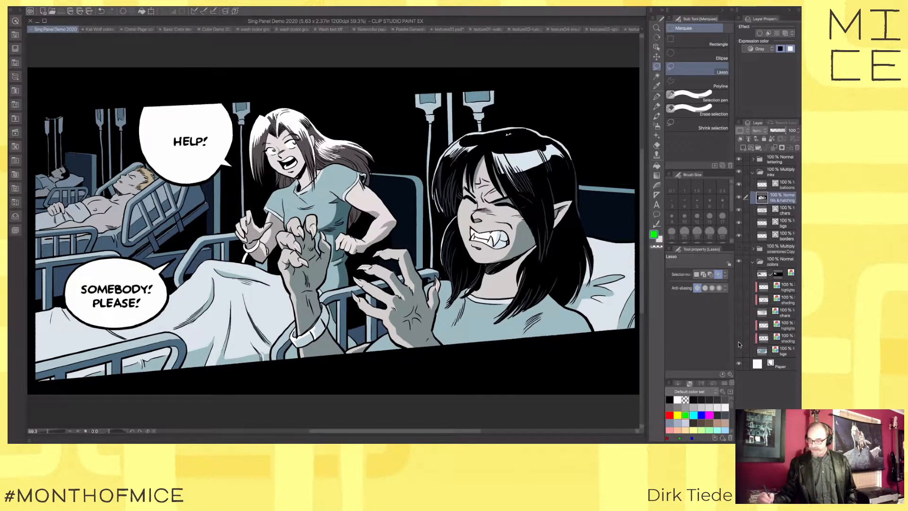
mouse_move(437, 316)
mouse_down()
mouse_move(500, 316)
mouse_move(450, 315)
mouse_up()
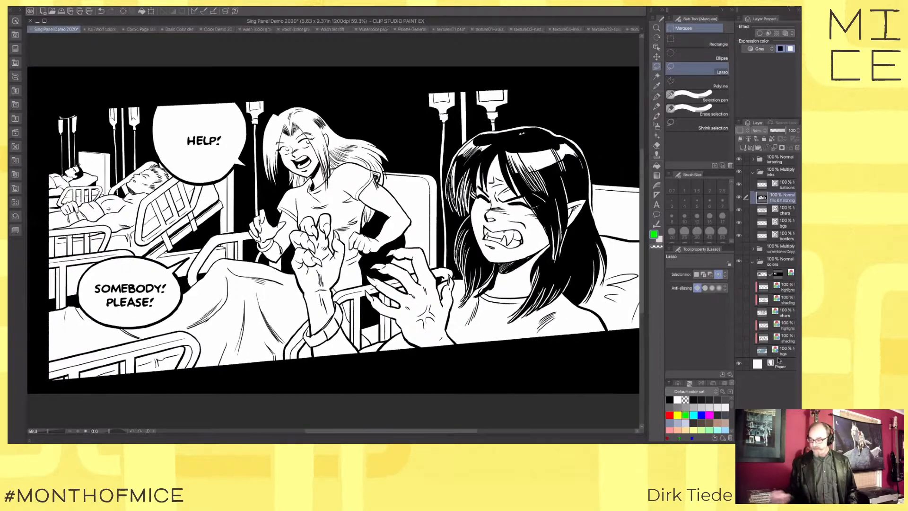
click(739, 351)
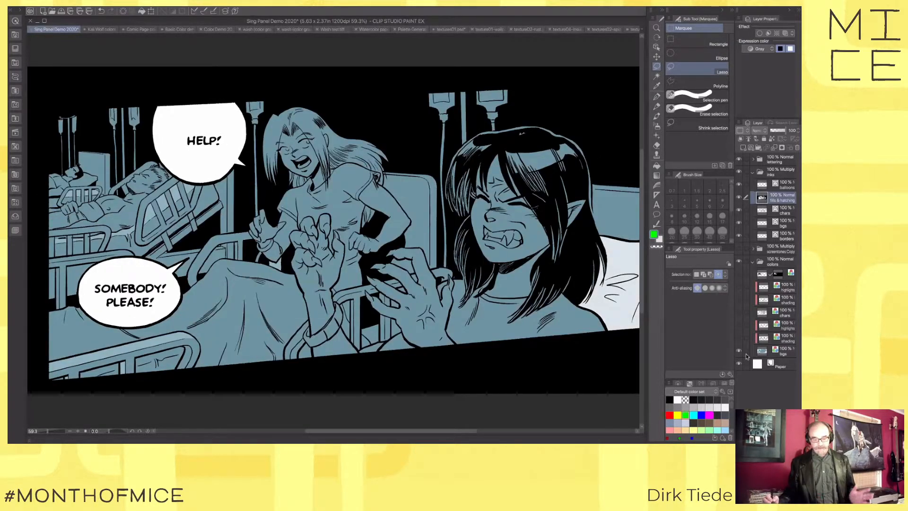
drag(430, 317, 495, 293)
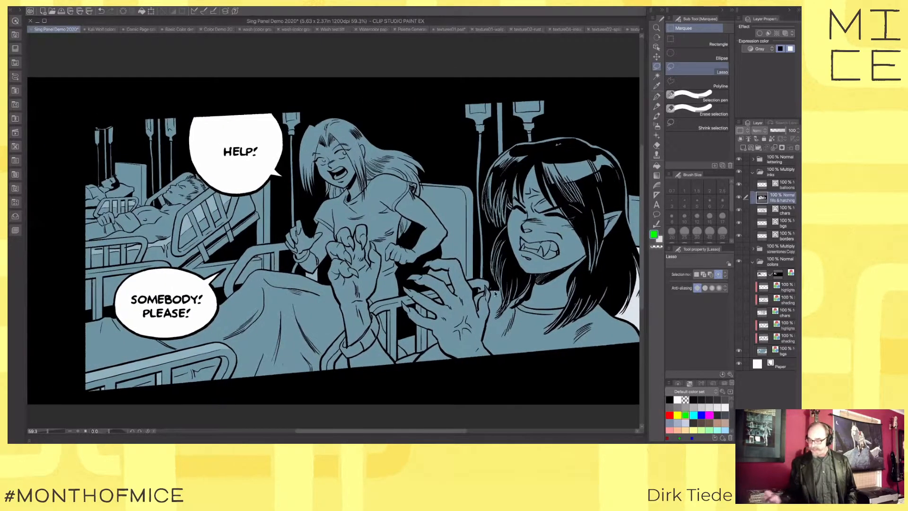
click(740, 312)
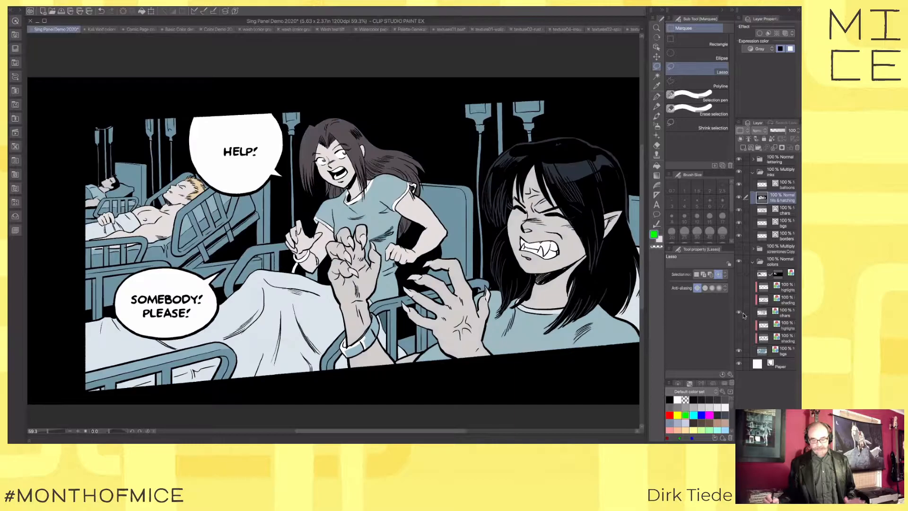
Step: Lasso loosely around the fanged, black-haired woman on the chars color layer and try to load the layer's contents as a selection
click(768, 312)
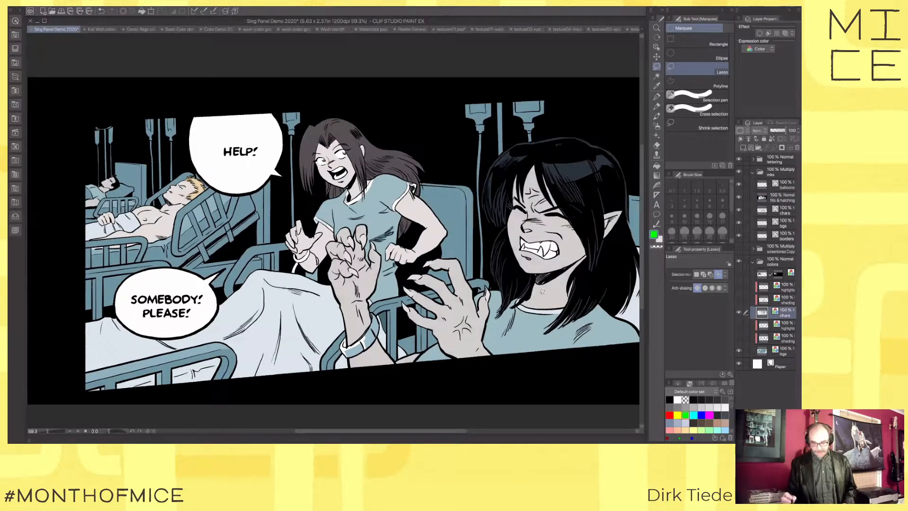
mouse_move(395, 276)
mouse_down()
mouse_move(574, 393)
mouse_move(618, 128)
mouse_move(473, 130)
mouse_move(444, 180)
mouse_up()
drag(590, 296, 508, 269)
key(ctrl+d)
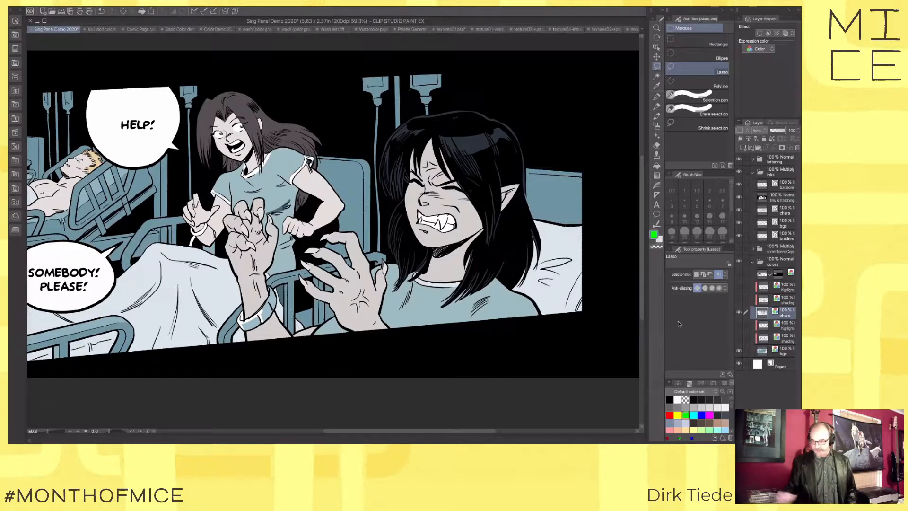
ctrl+click(763, 315)
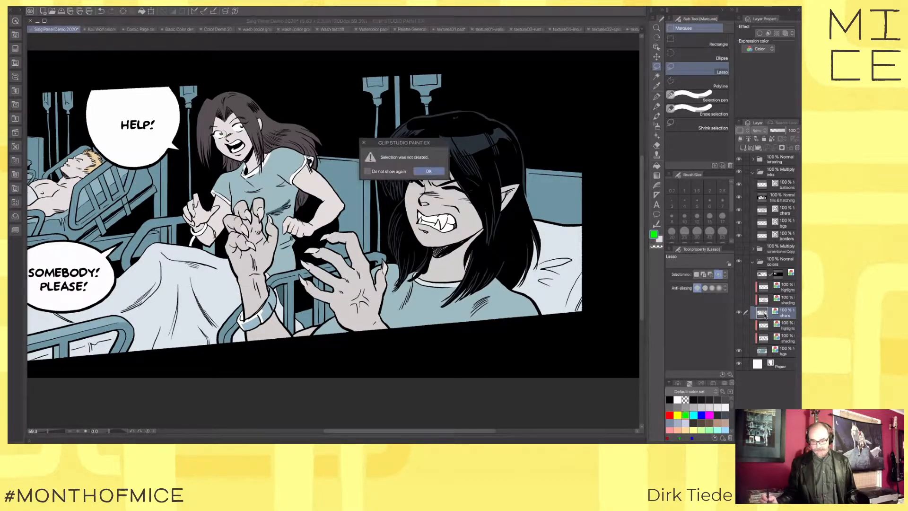
key(Return)
ctrl+click(768, 319)
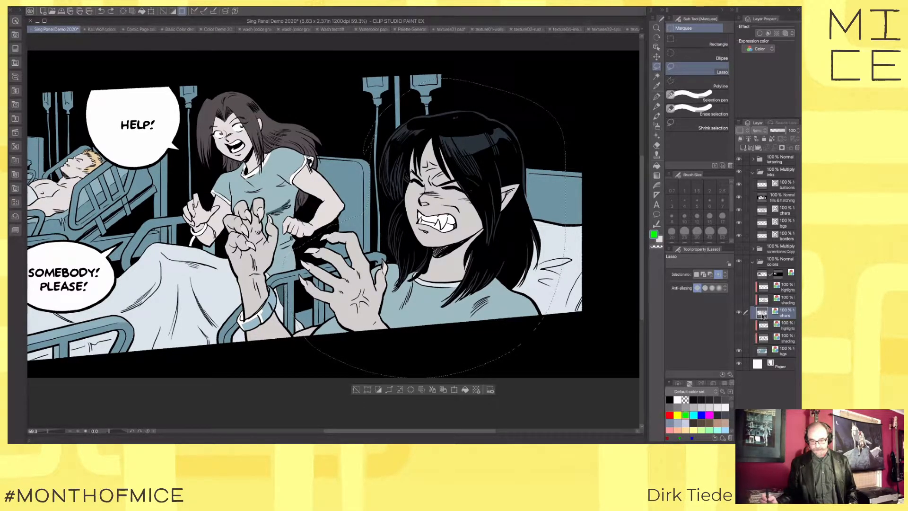
Step: Try to limit the lasso selection to the chars layer's contents, undo it, and hide the bgs color layer
alt+shift+super+click(762, 315)
key(ctrl+z)
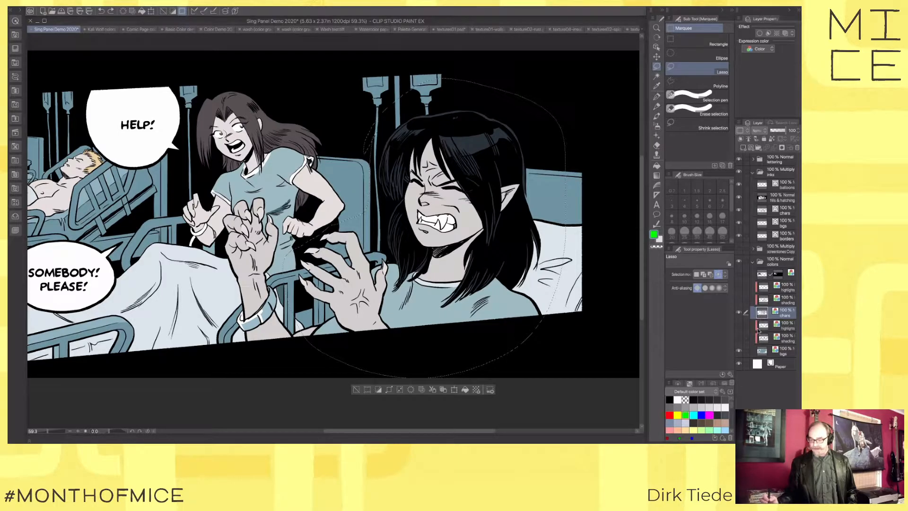
click(739, 350)
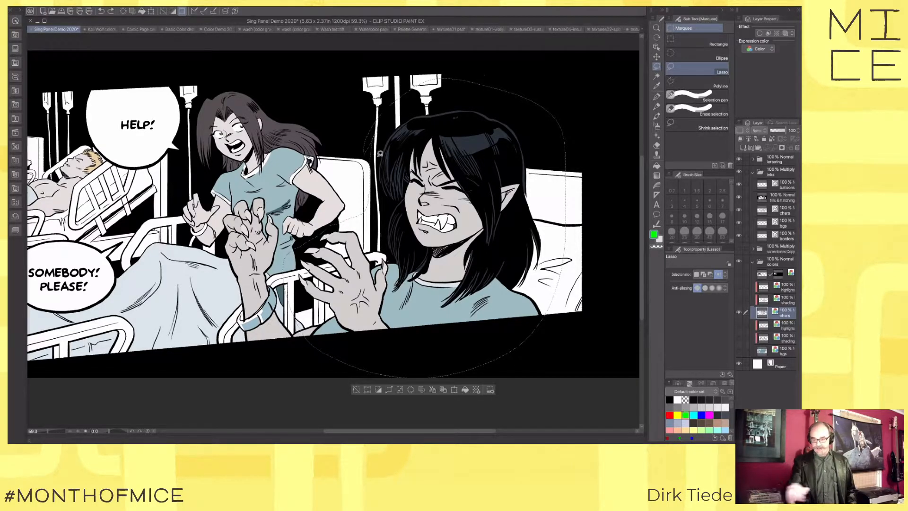
Step: Limit the lasso selection around the fanged woman to the chars color layer's contents and deselect it
ctrl+click(763, 313)
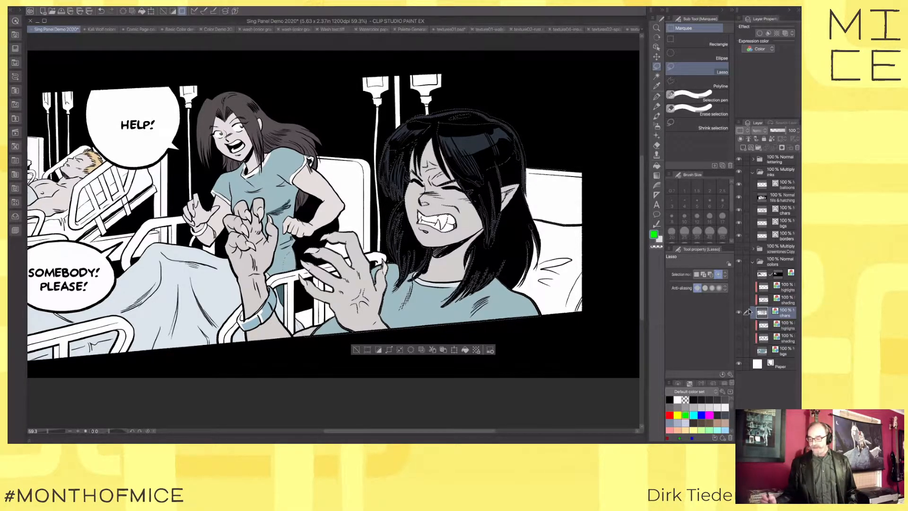
key(ctrl+d)
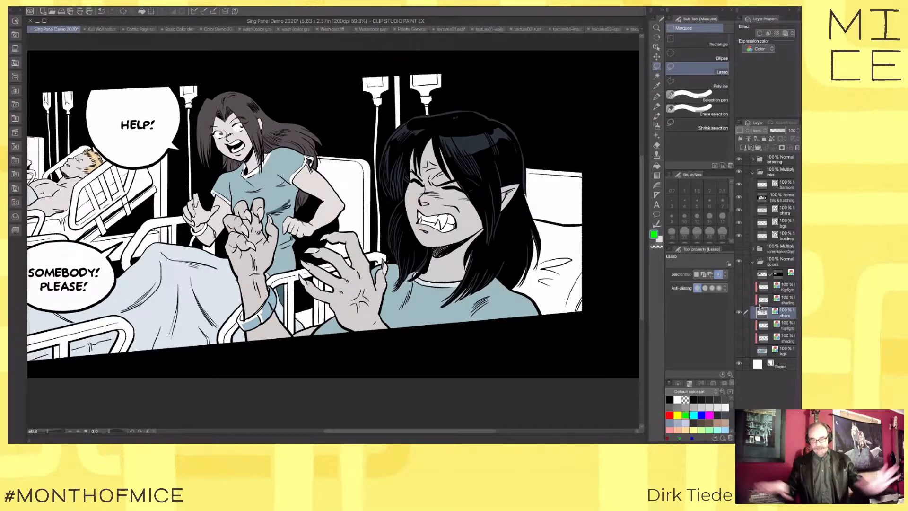
Step: Show the bgs color layer again and make the shading and highlights layers above the chars flats visible
click(739, 350)
drag(389, 318, 403, 331)
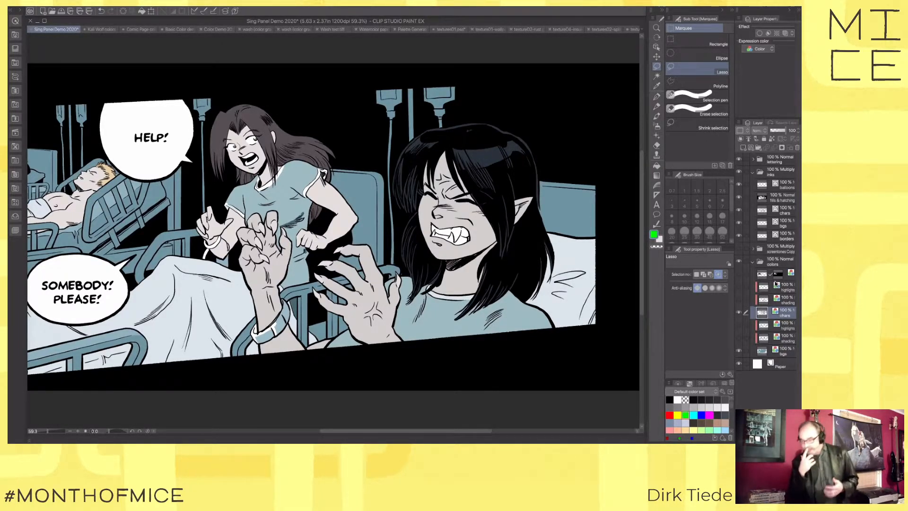
click(762, 301)
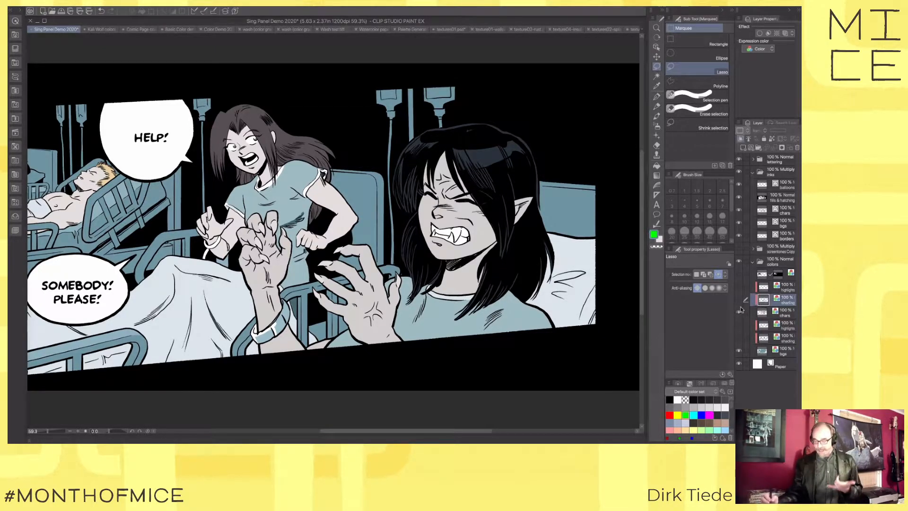
click(742, 300)
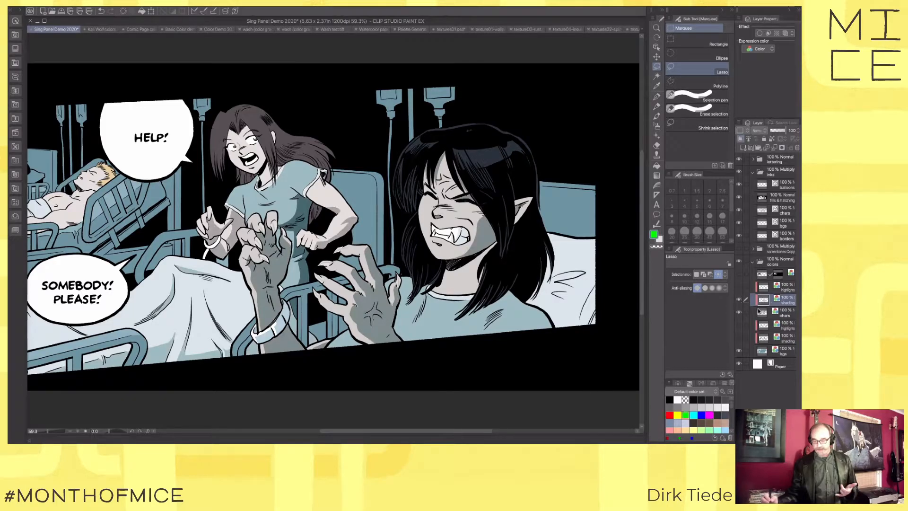
click(739, 287)
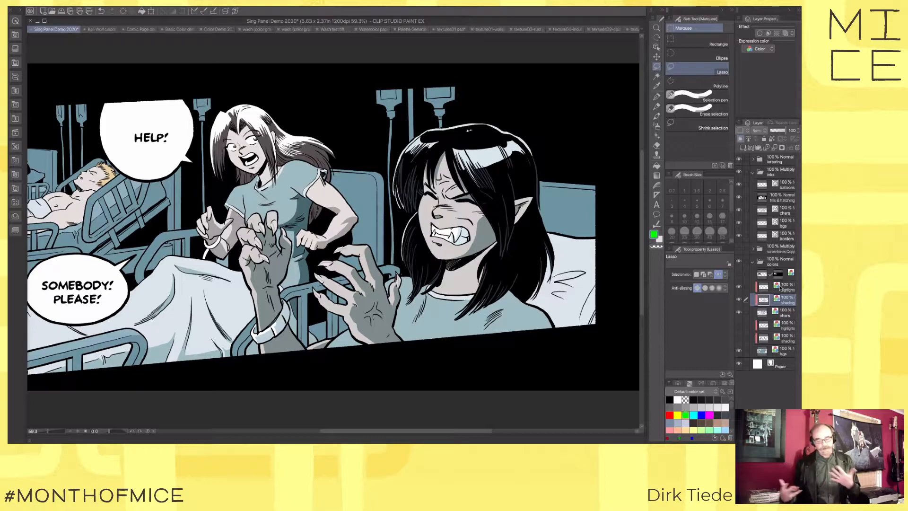
click(739, 299)
click(739, 299)
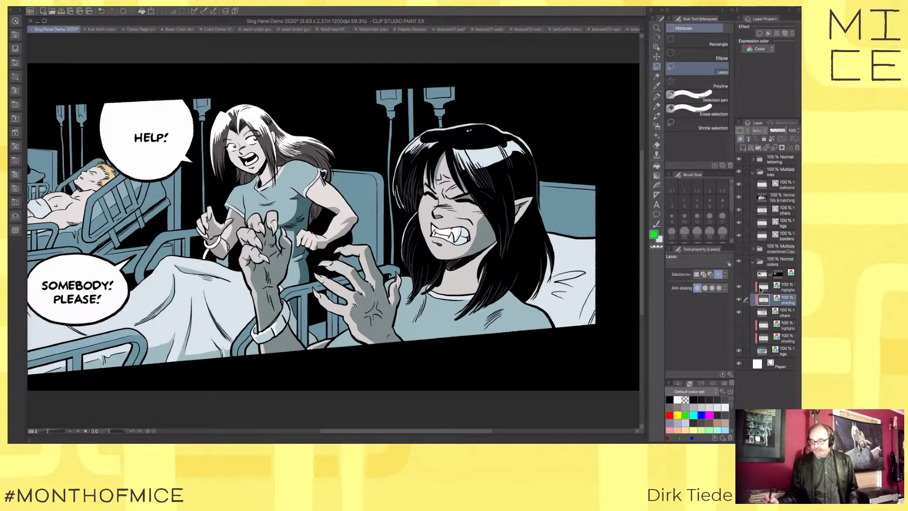
Step: Load the chars color layer's contents as a selection, preview it as a red quick mask, and deselect it
click(758, 287)
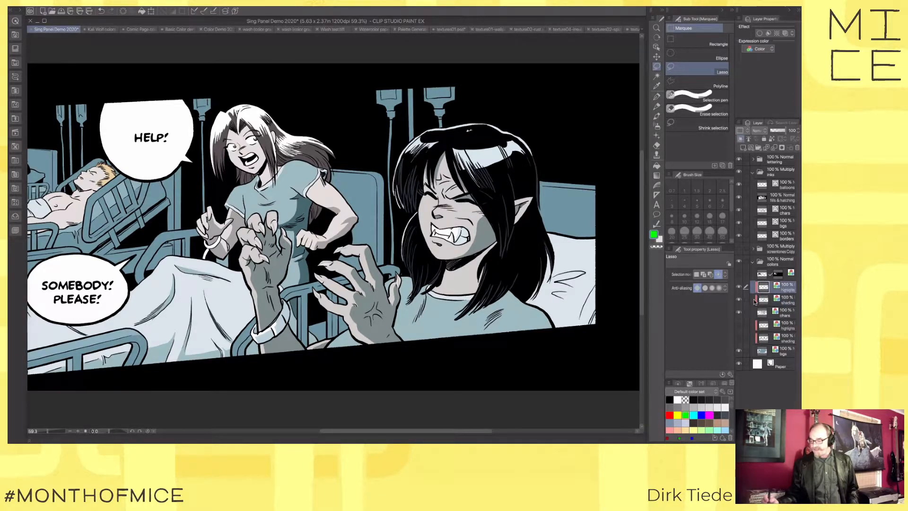
ctrl+click(780, 305)
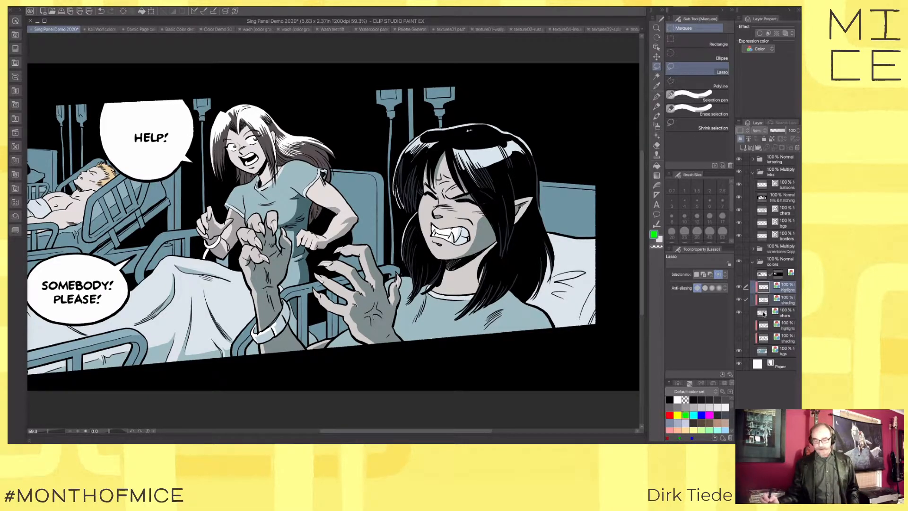
ctrl+click(762, 314)
key(q)
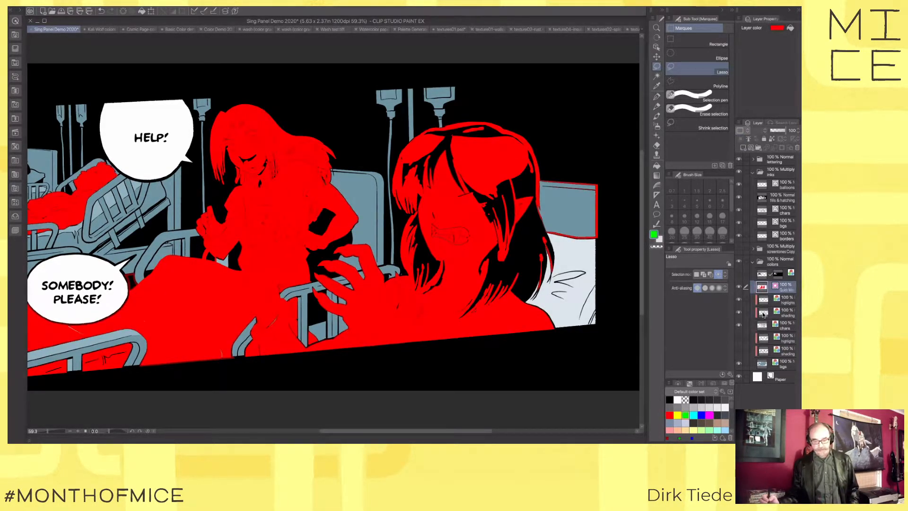
key(q)
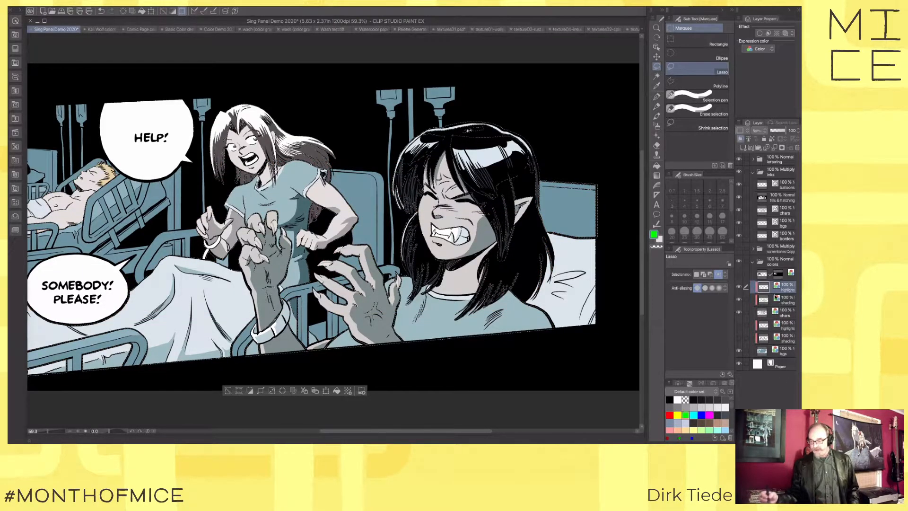
key(ctrl+d)
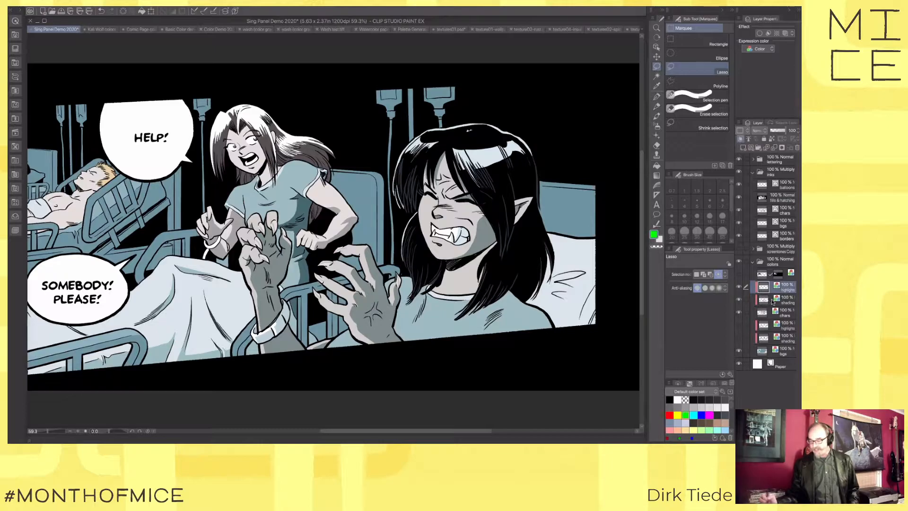
Step: Turn off Clip to Layer Below for both the shading and highlights layers above the chars flats
click(771, 301)
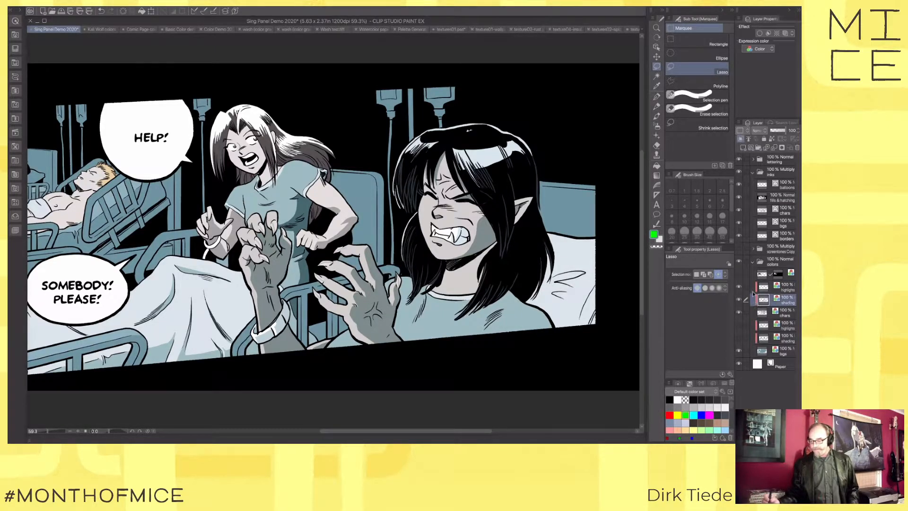
ctrl+click(768, 287)
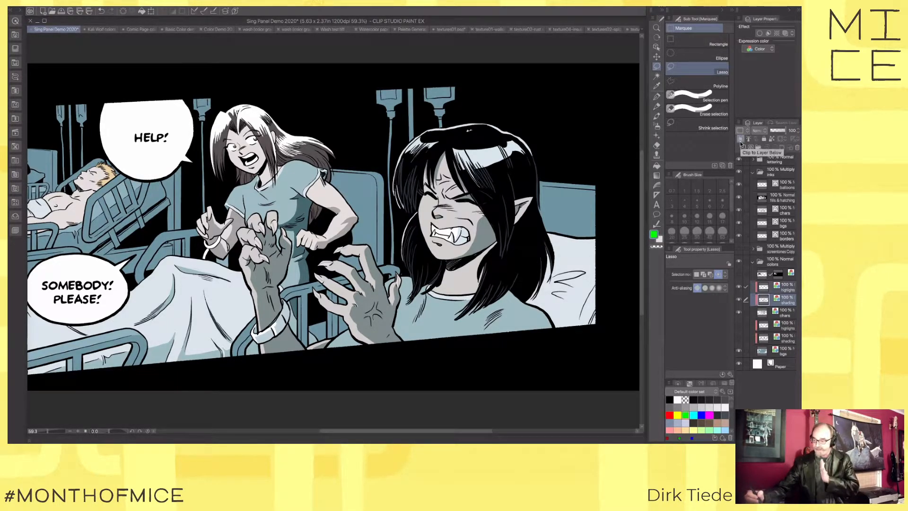
click(741, 140)
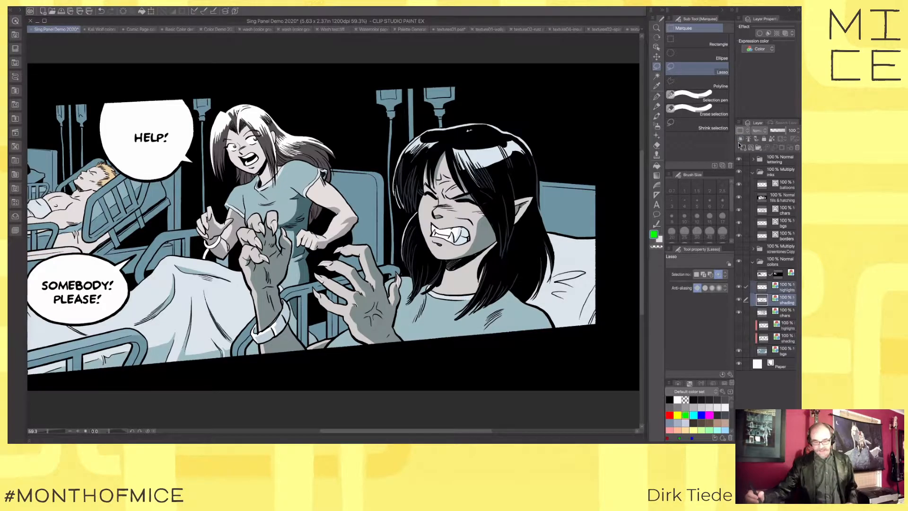
Step: Switch to the Textured pen with the light secondary color and make the chars' highlights layer active
drag(367, 279, 403, 318)
click(761, 303)
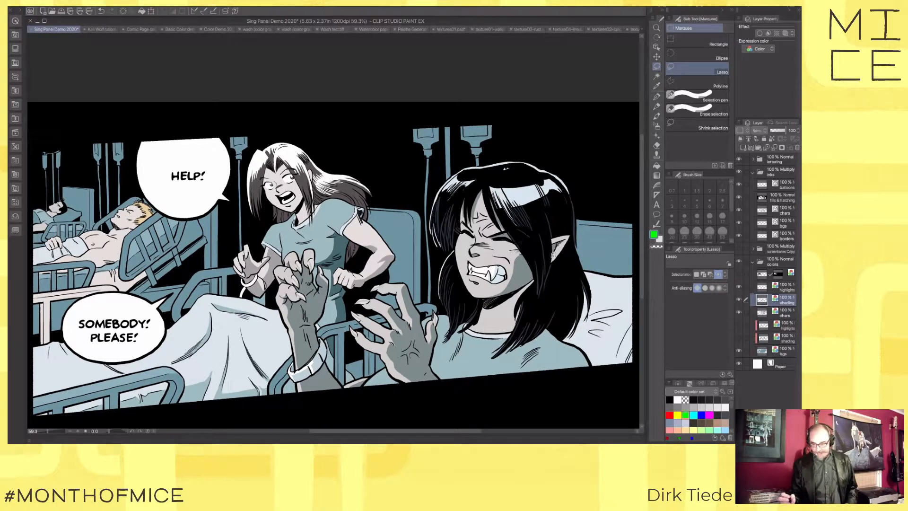
click(656, 96)
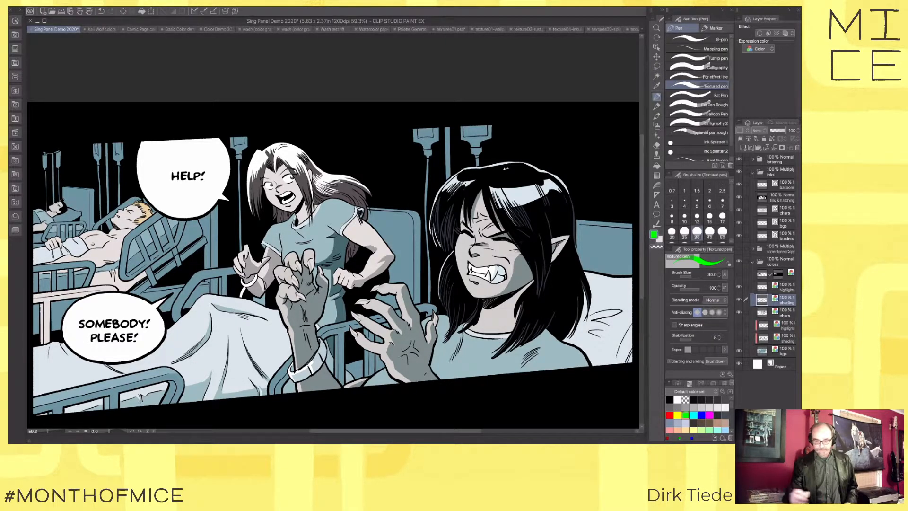
key(x)
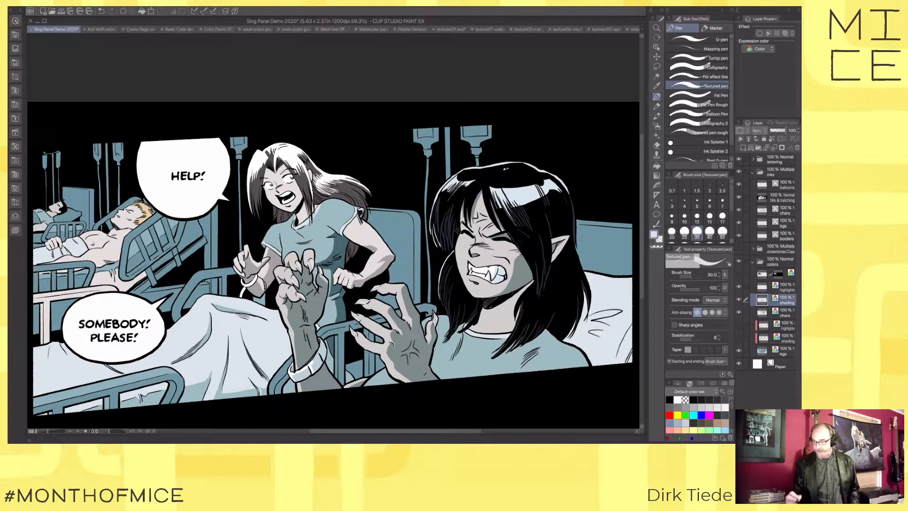
click(759, 287)
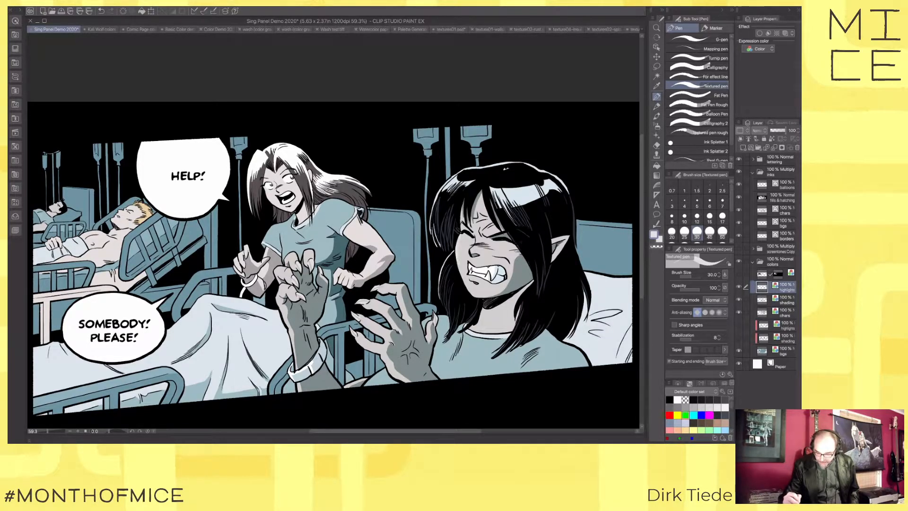
drag(461, 264, 458, 245)
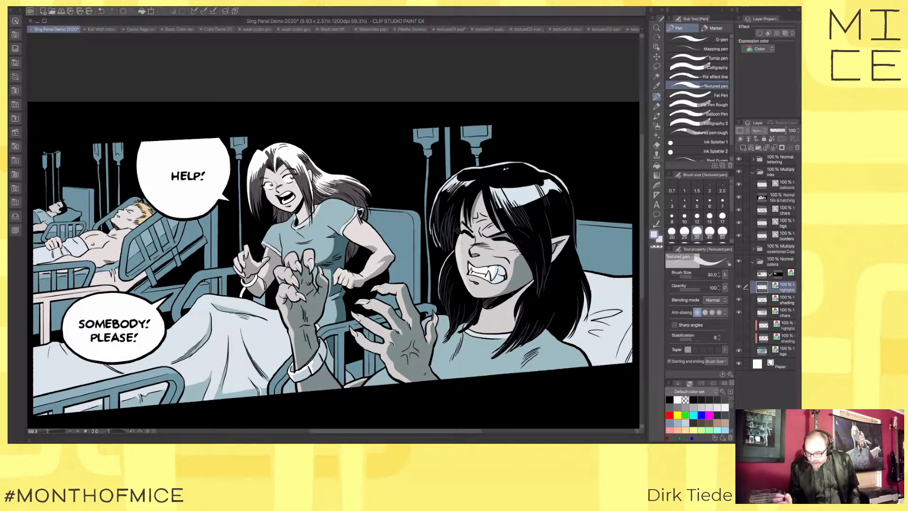
key(ctrl+z)
key(ctrl+z)
Step: Sample a dark blue from the canvas and paint shading along the fanged character's shoulder beside the pillow
alt+click(617, 331)
mouse_move(554, 330)
mouse_down()
mouse_move(581, 358)
mouse_move(574, 341)
mouse_move(591, 369)
mouse_move(583, 346)
mouse_move(598, 365)
mouse_up()
drag(547, 333, 576, 365)
drag(542, 333, 559, 351)
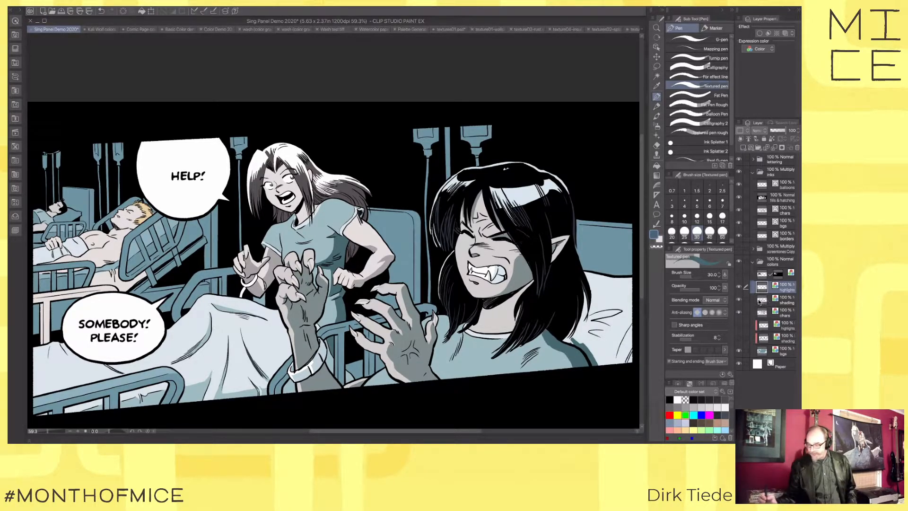
Step: Select the upper highlights and shading layers together and clip both to the chars layer below
click(761, 301)
click(762, 289)
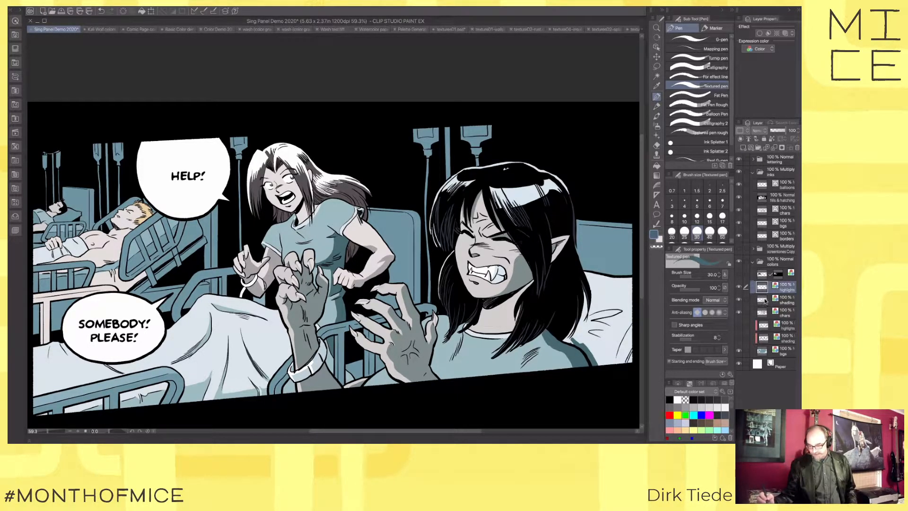
ctrl+click(762, 302)
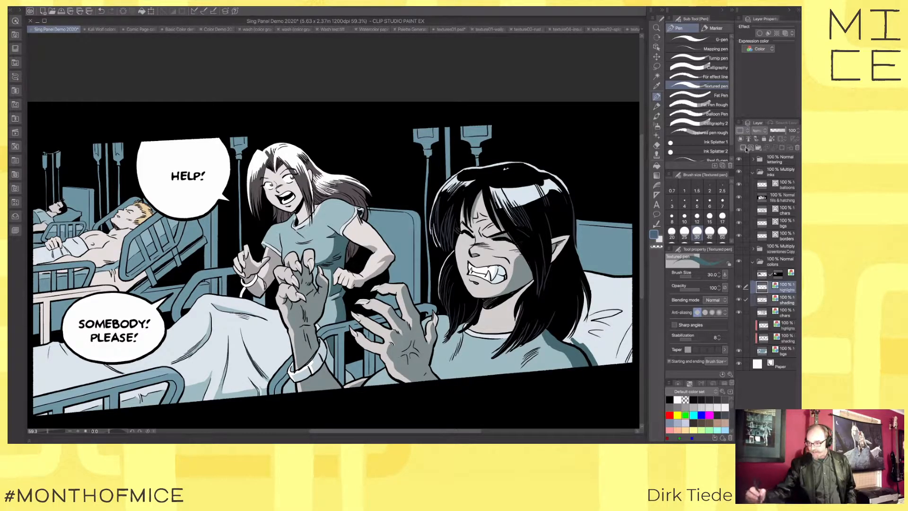
click(741, 138)
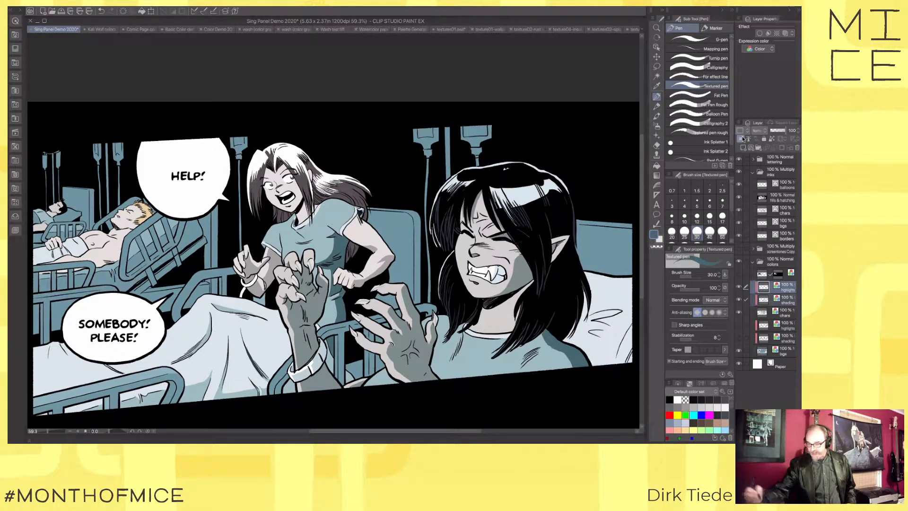
Step: Toggle the clipping of the upper highlights layer alone, leaving it unclipped
click(762, 290)
click(741, 139)
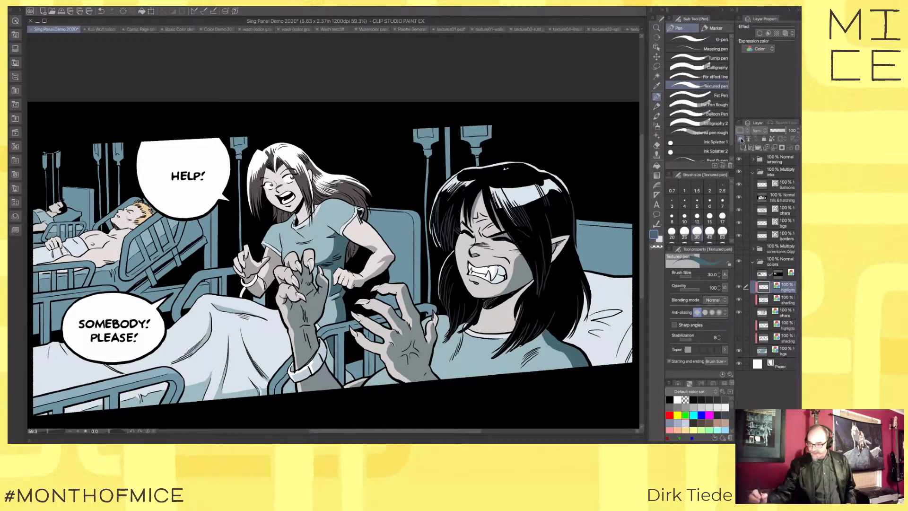
click(742, 140)
click(741, 139)
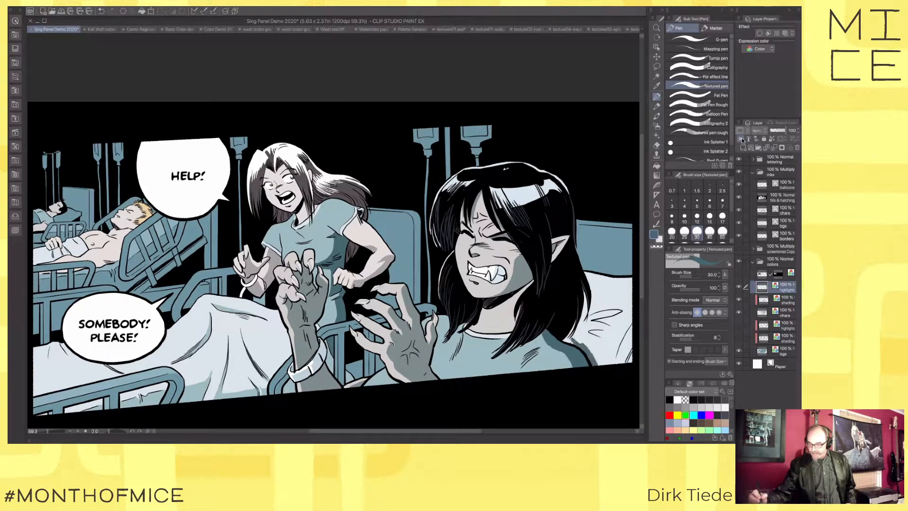
Step: Load the highlights layer's painted area as a selection, check the layers beneath, then deselect and clip highlights to the layer below again
ctrl+click(762, 287)
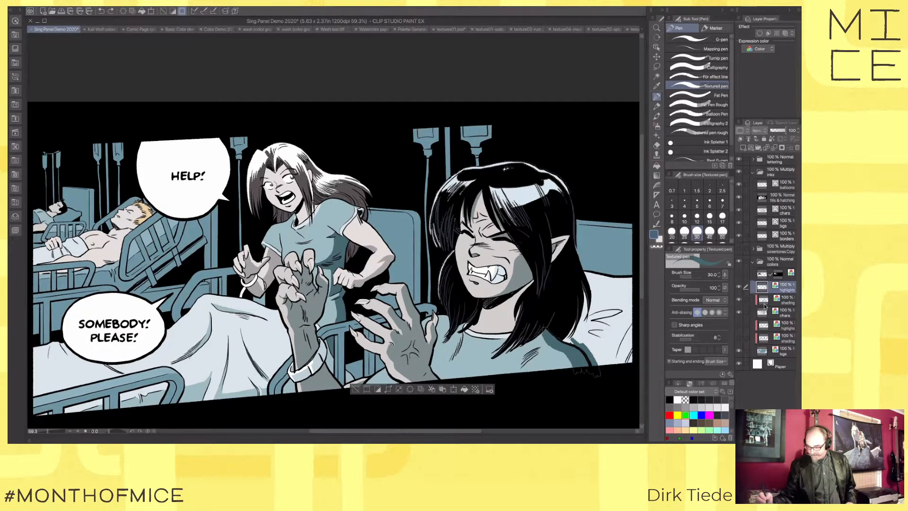
click(763, 300)
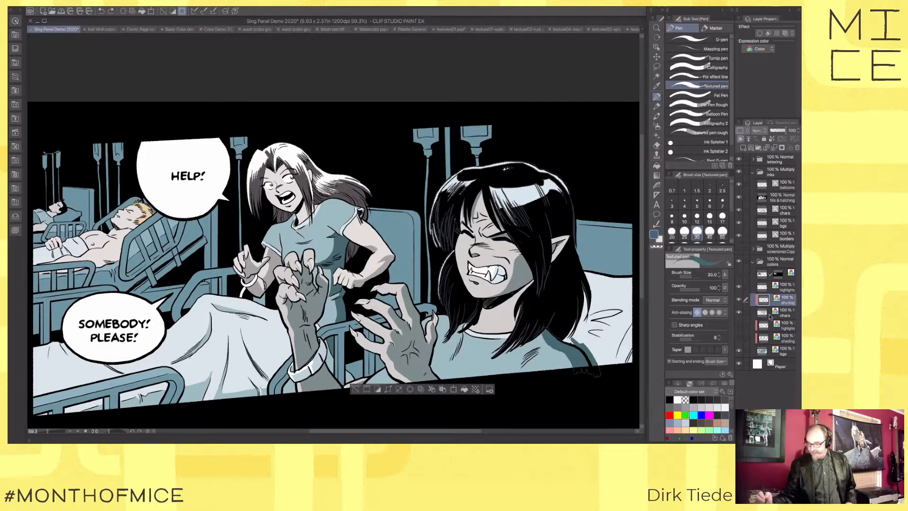
click(768, 311)
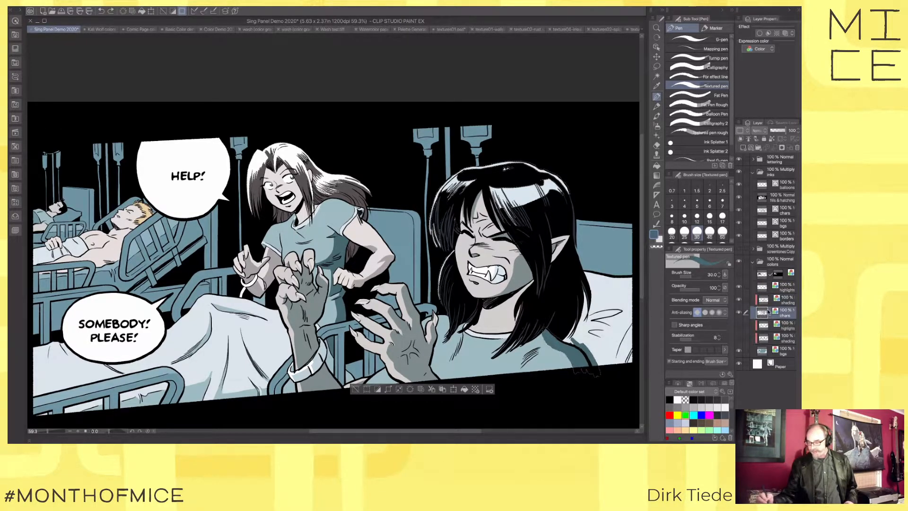
click(765, 287)
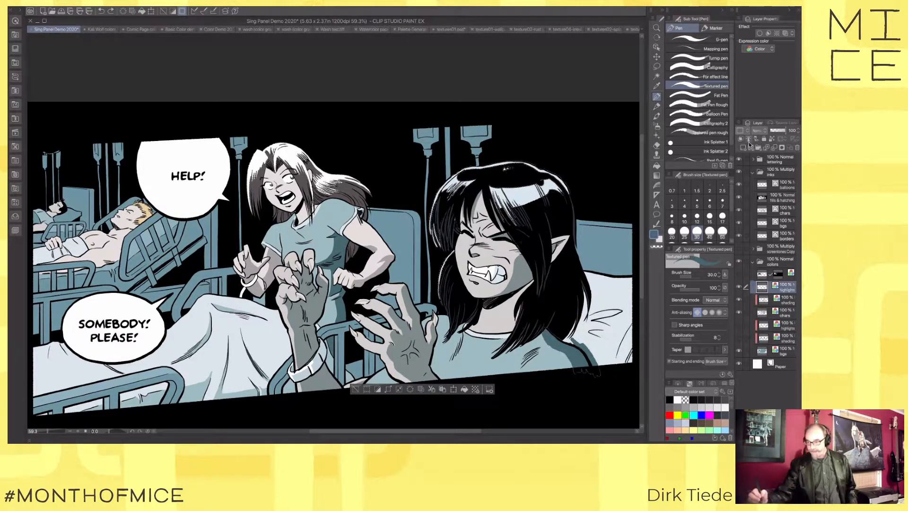
key(super+d)
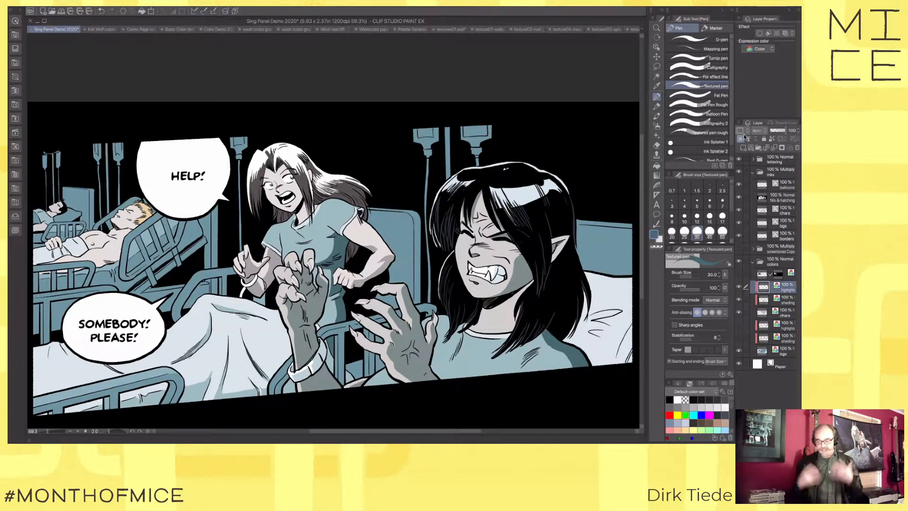
drag(308, 351, 448, 342)
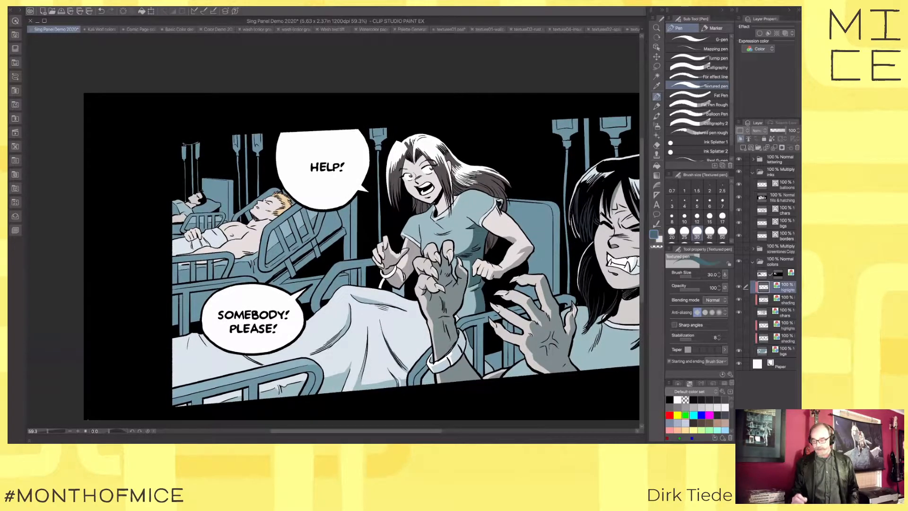
drag(549, 334, 429, 331)
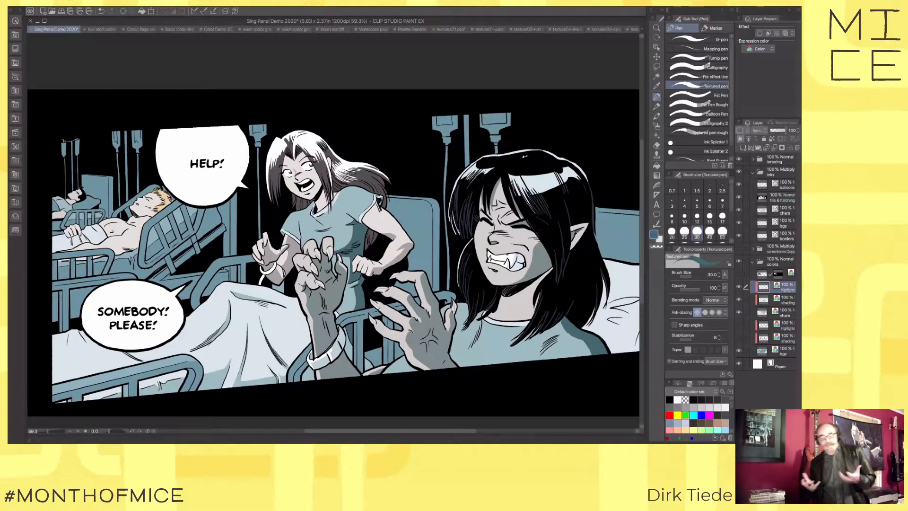
drag(488, 296, 482, 252)
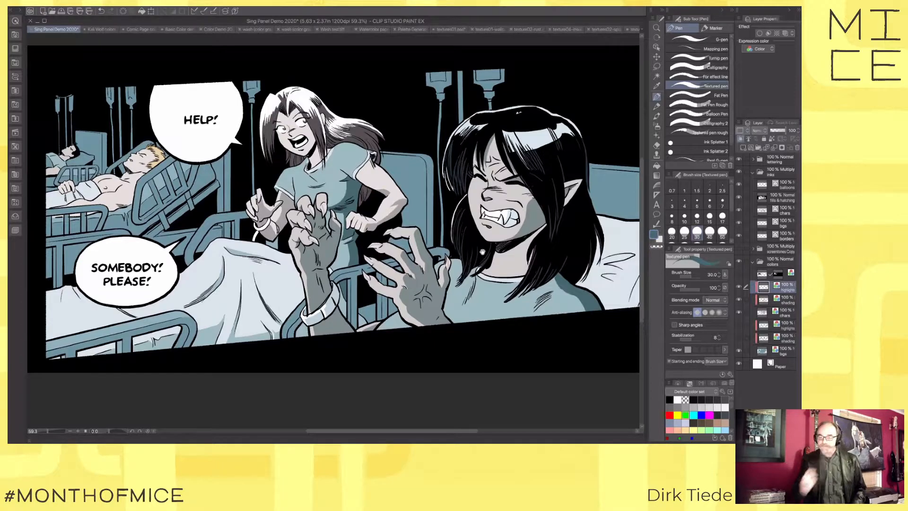
drag(353, 289, 377, 308)
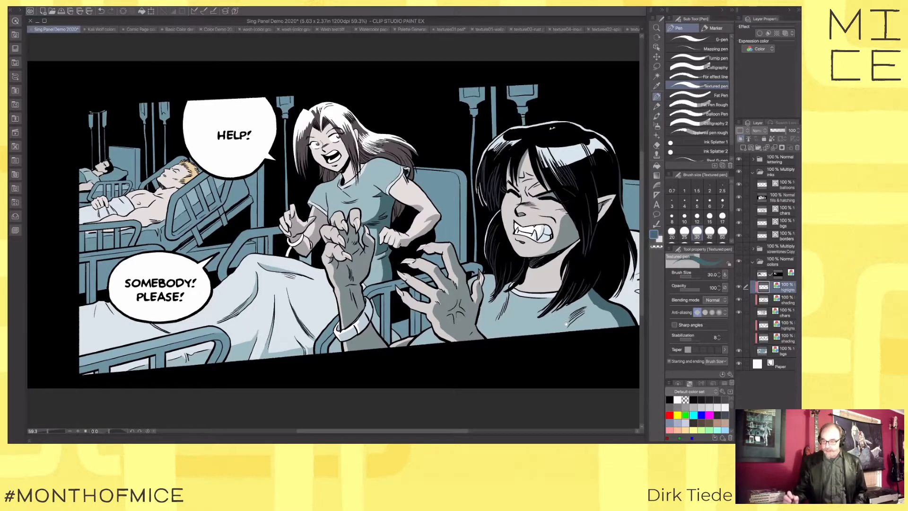
drag(574, 331, 565, 336)
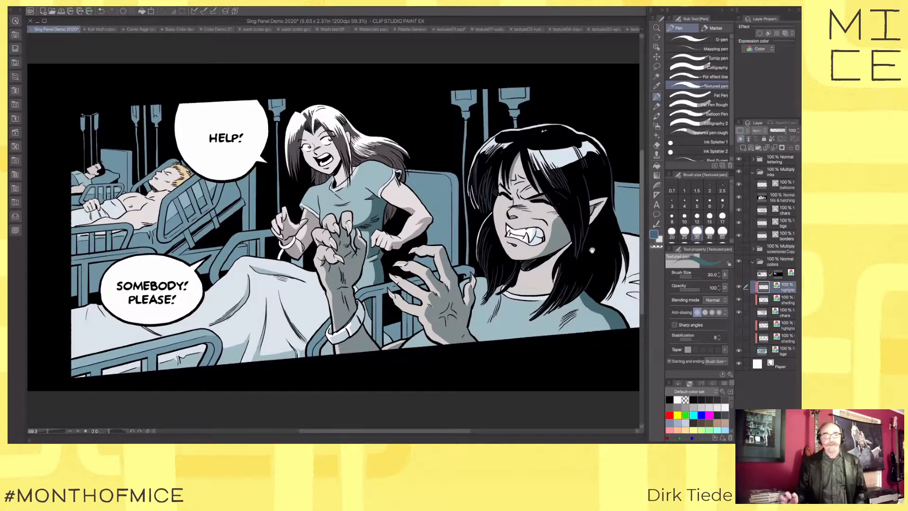
drag(561, 310, 526, 293)
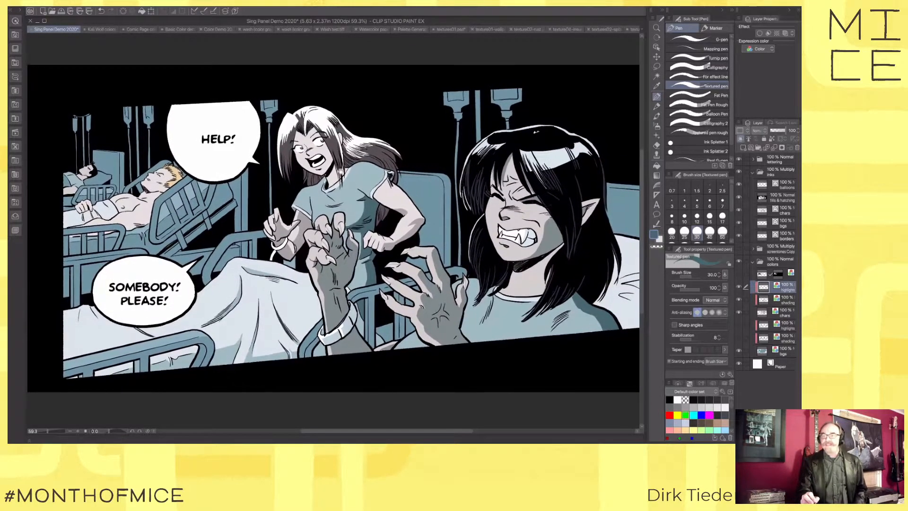
drag(419, 223, 411, 215)
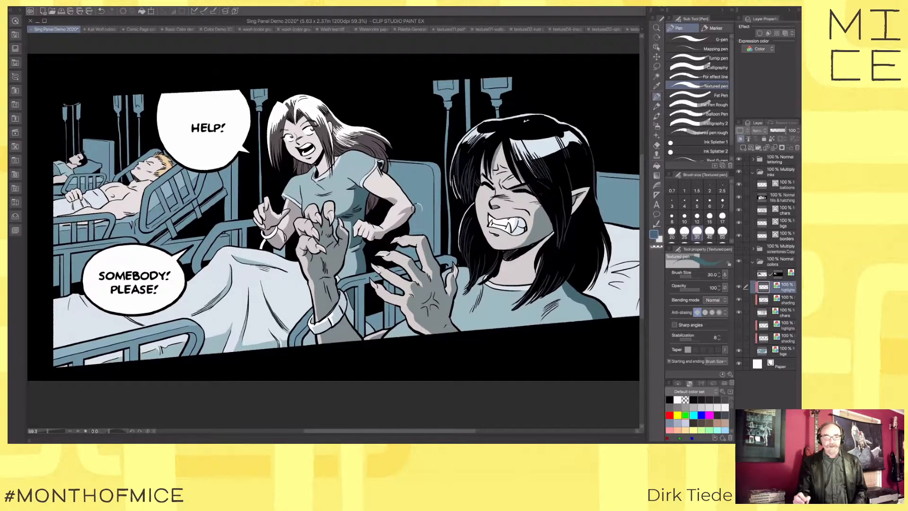
drag(423, 213, 407, 230)
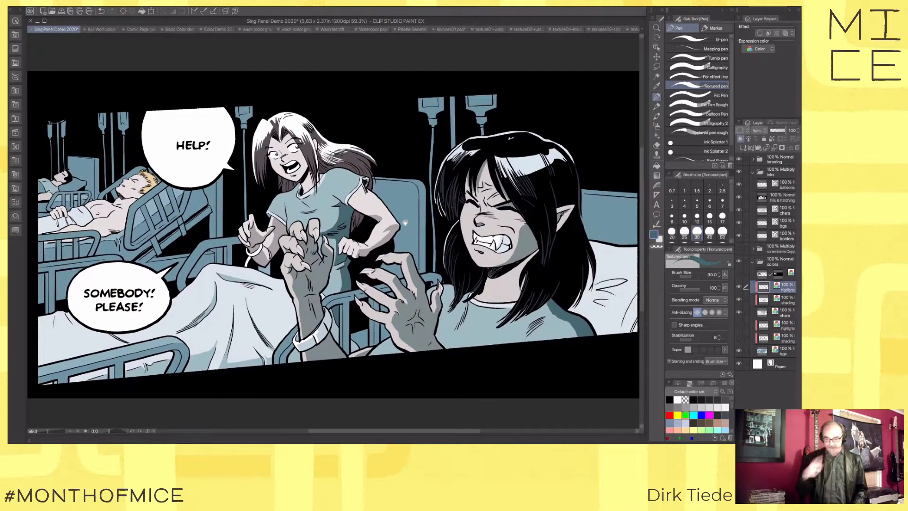
drag(471, 205, 475, 203)
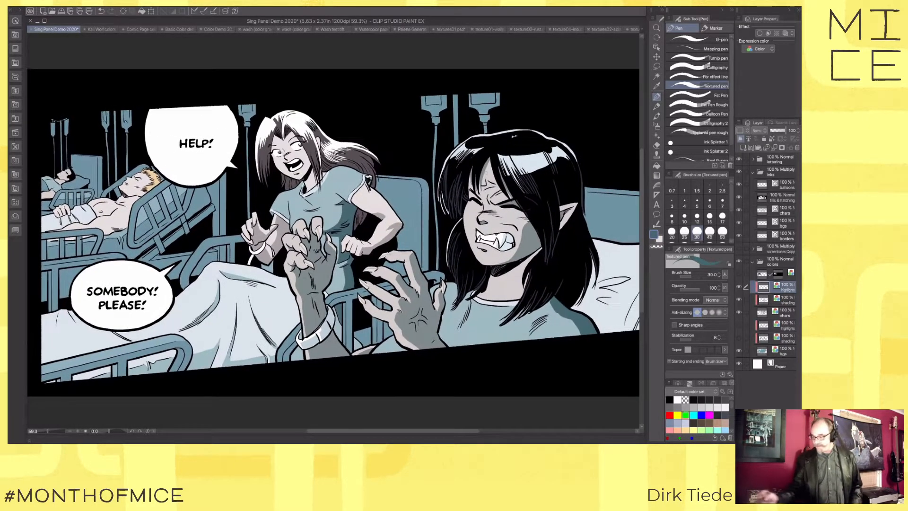
Step: Collapse and hide the colors folder, then show the screentones Copy folder and expand its layers
click(753, 262)
click(739, 262)
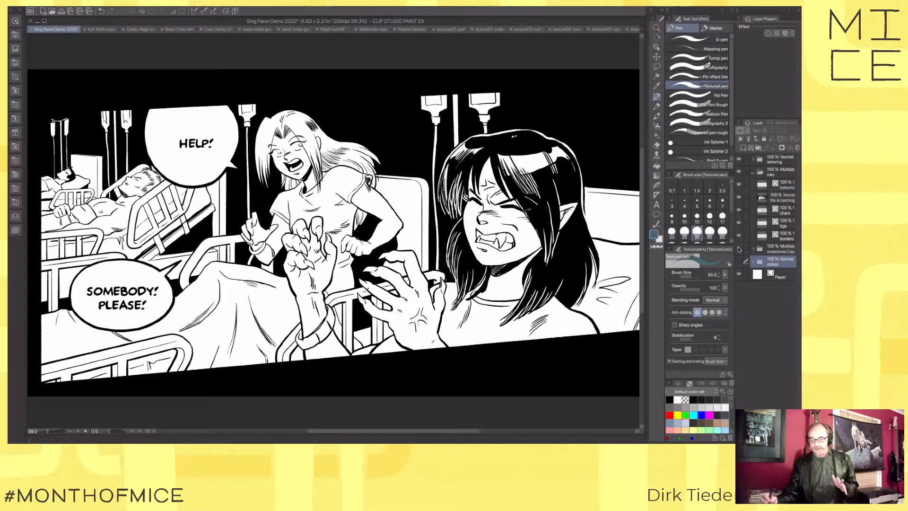
click(739, 249)
click(752, 248)
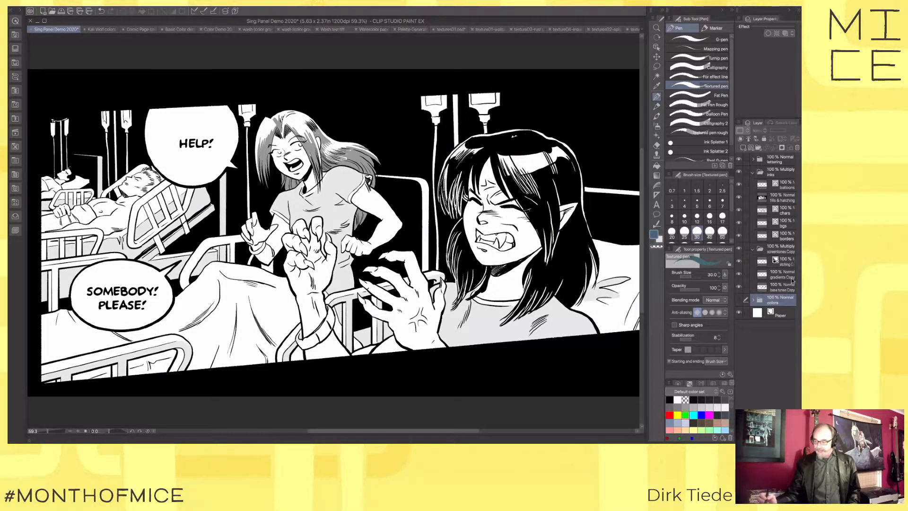
drag(736, 265, 738, 266)
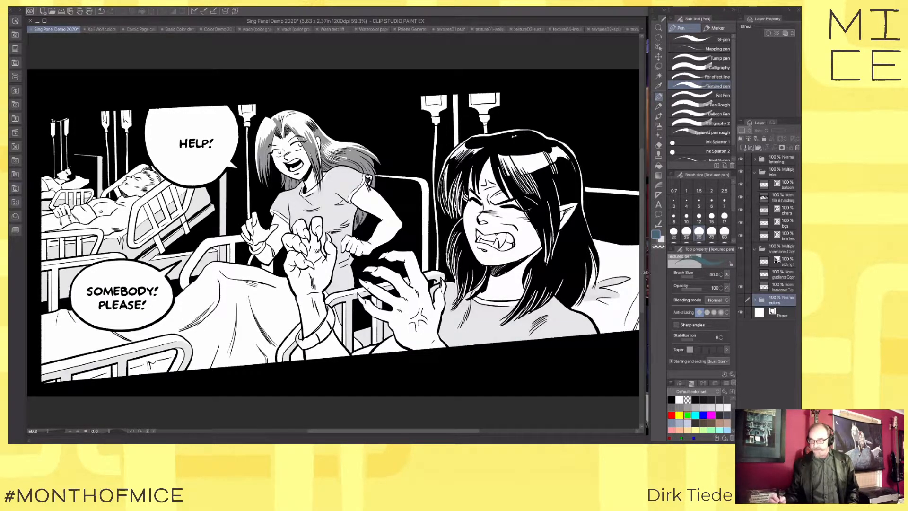
drag(643, 274, 643, 273)
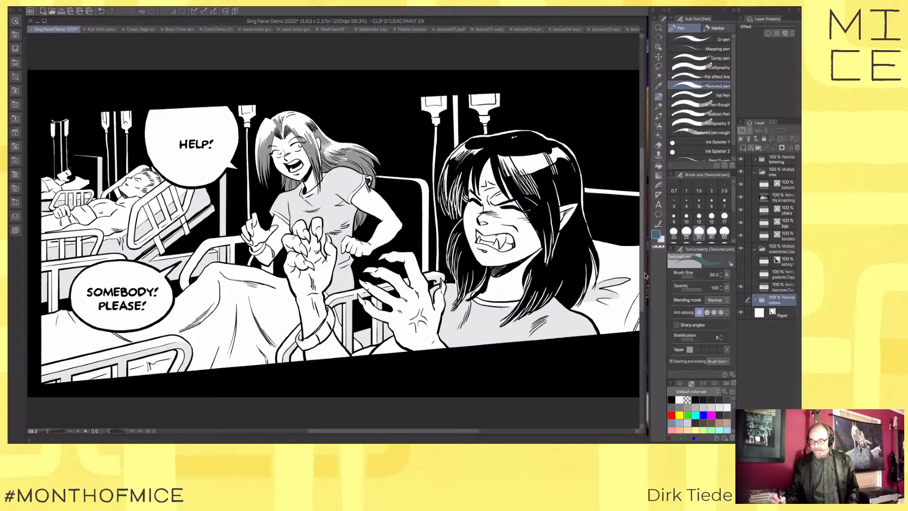
mouse_move(474, 282)
mouse_down()
mouse_move(493, 284)
mouse_move(477, 284)
mouse_up()
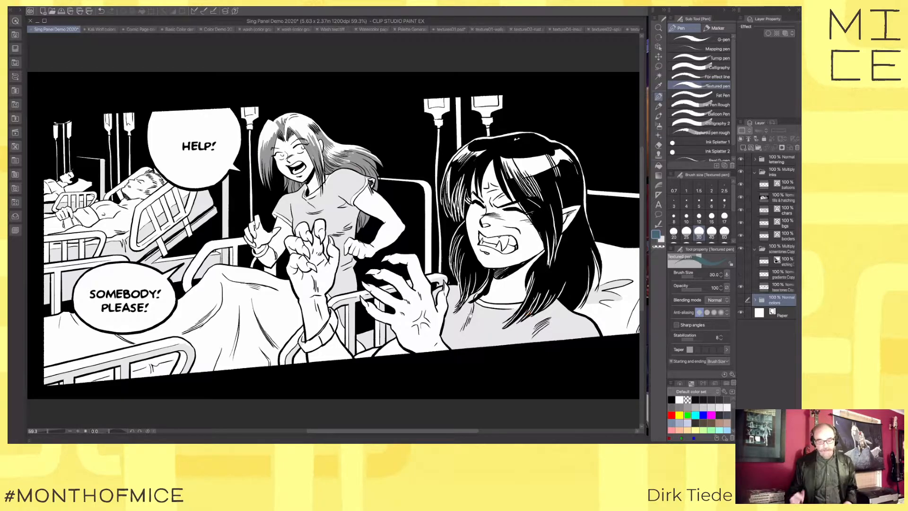
drag(481, 313, 507, 321)
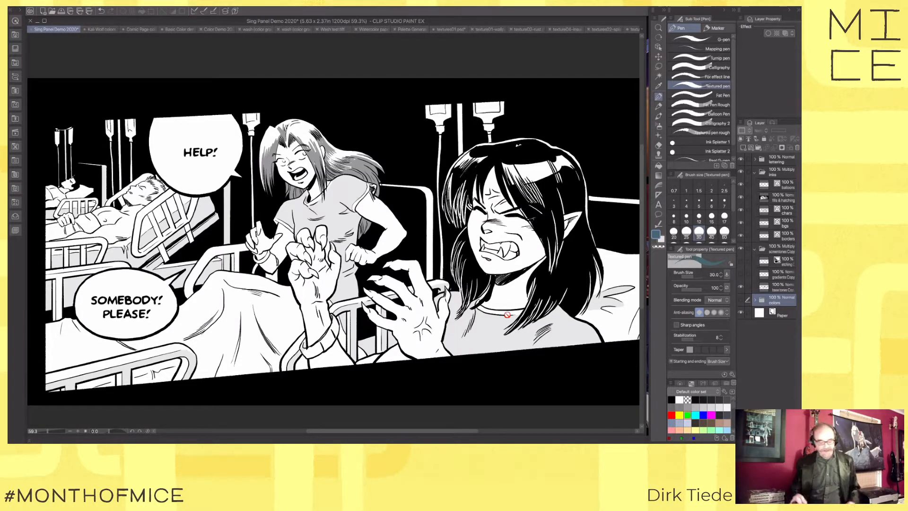
drag(504, 312, 494, 312)
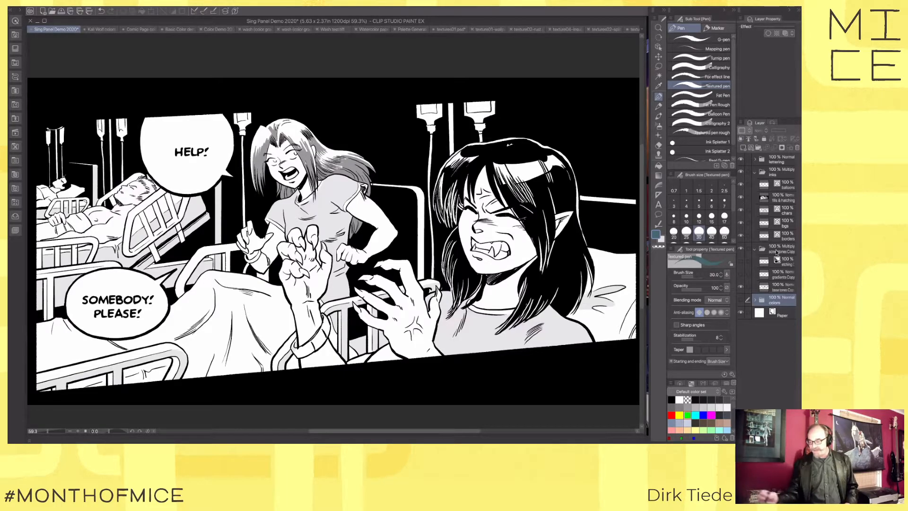
Step: Apply the Tone effect to the whole screentones Copy folder
click(759, 289)
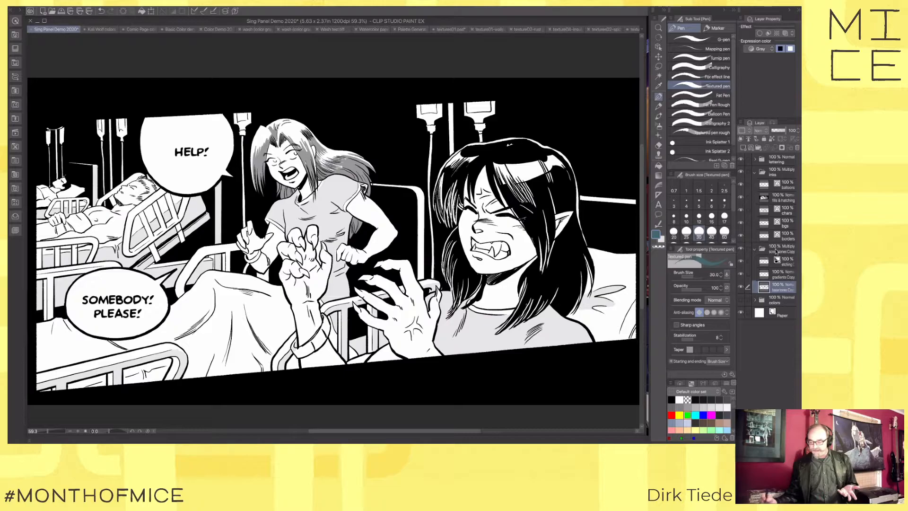
click(766, 252)
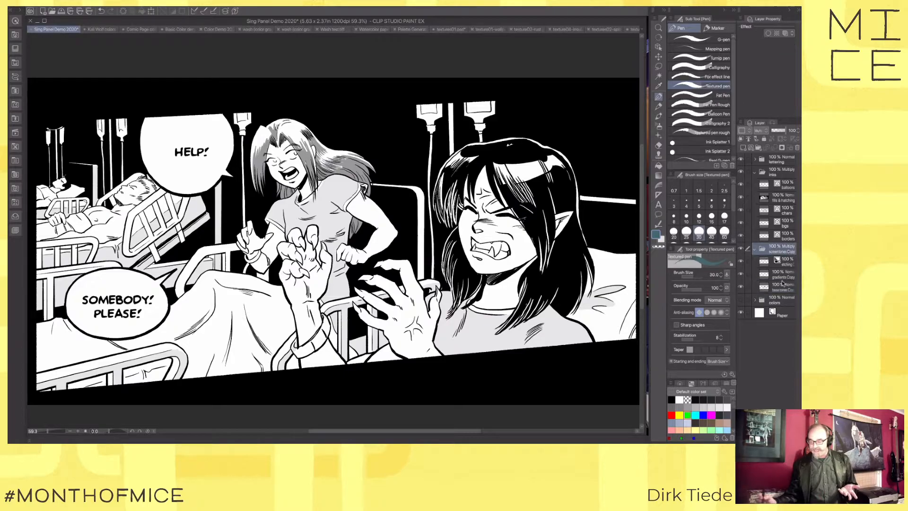
click(776, 34)
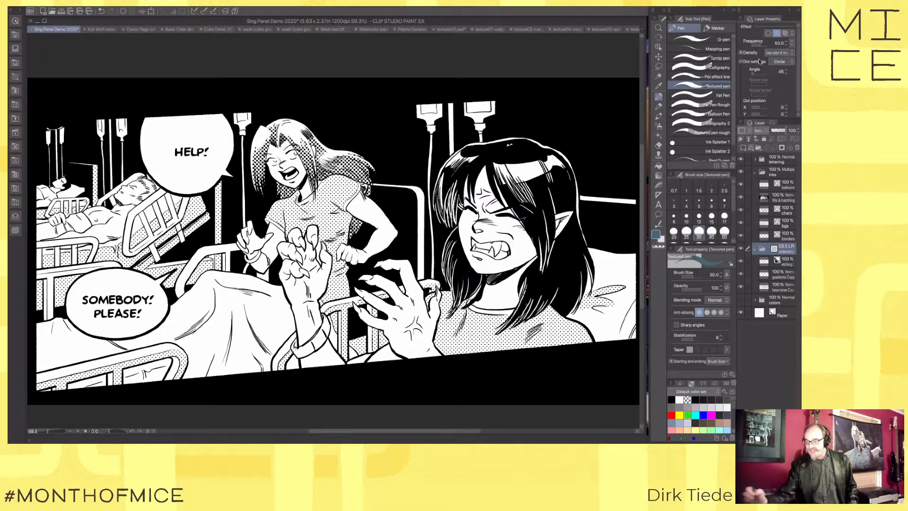
Step: Set the screentones Copy folder's tone frequency to 85
click(779, 43)
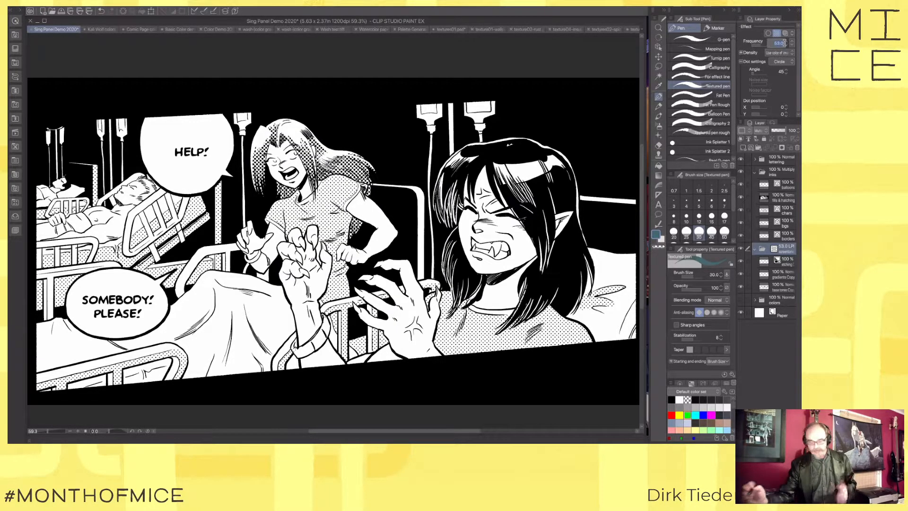
text(85)
key(Return)
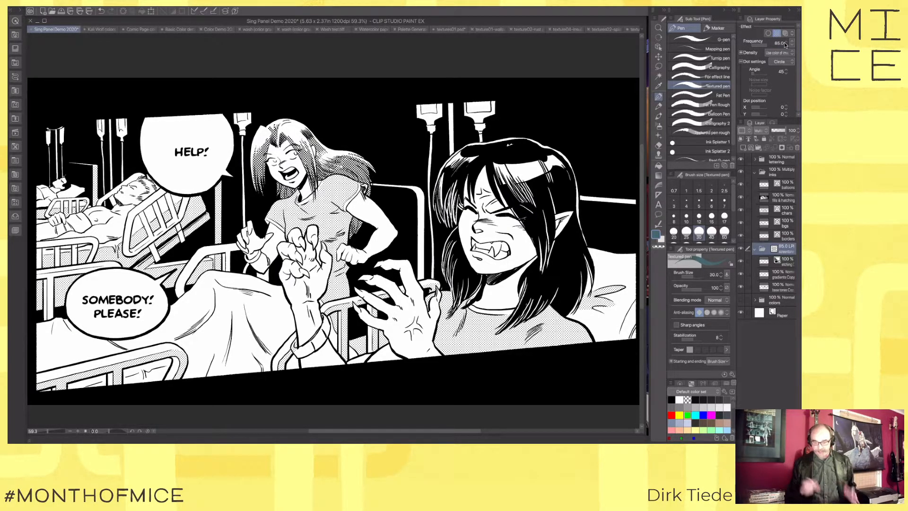
click(783, 43)
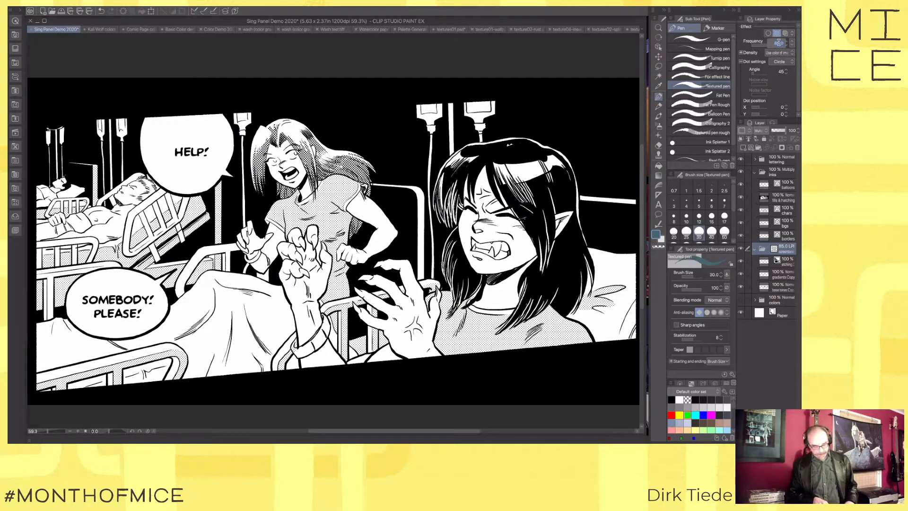
key(Return)
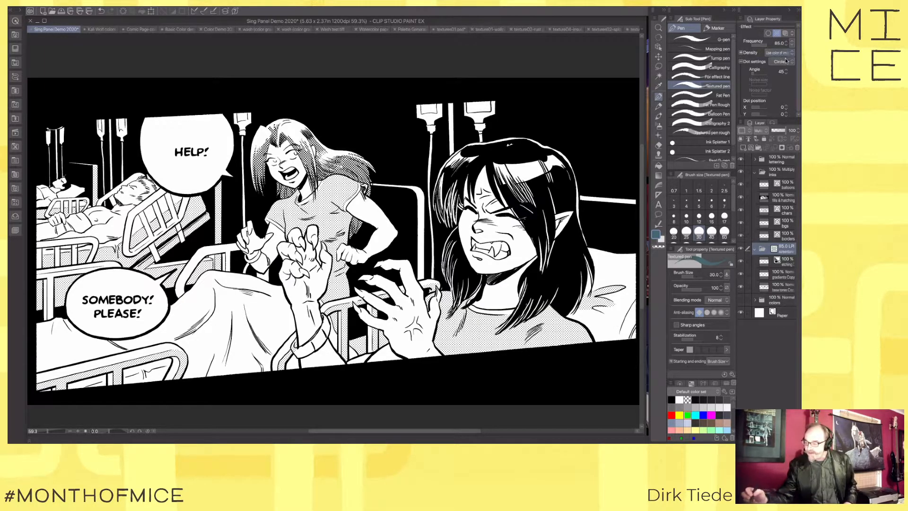
Step: Check the folder tone's density options, keeping it on Use color of image
click(786, 53)
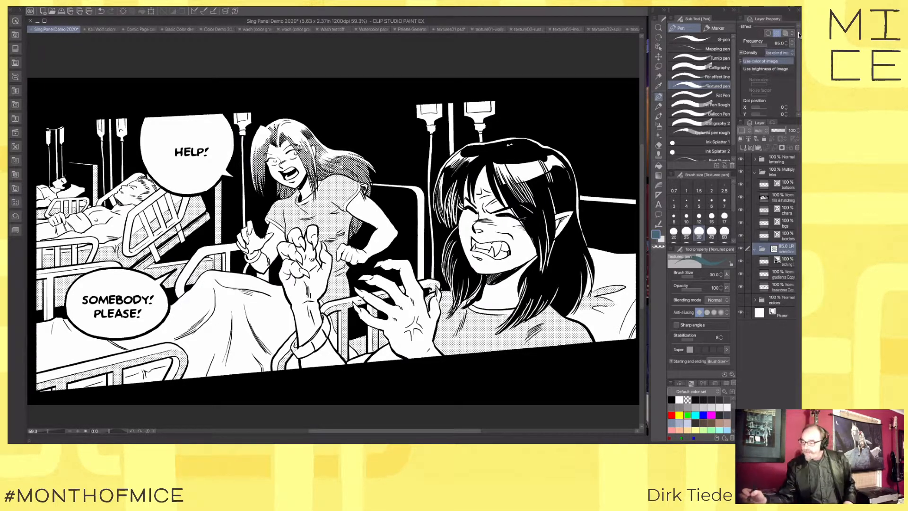
click(783, 61)
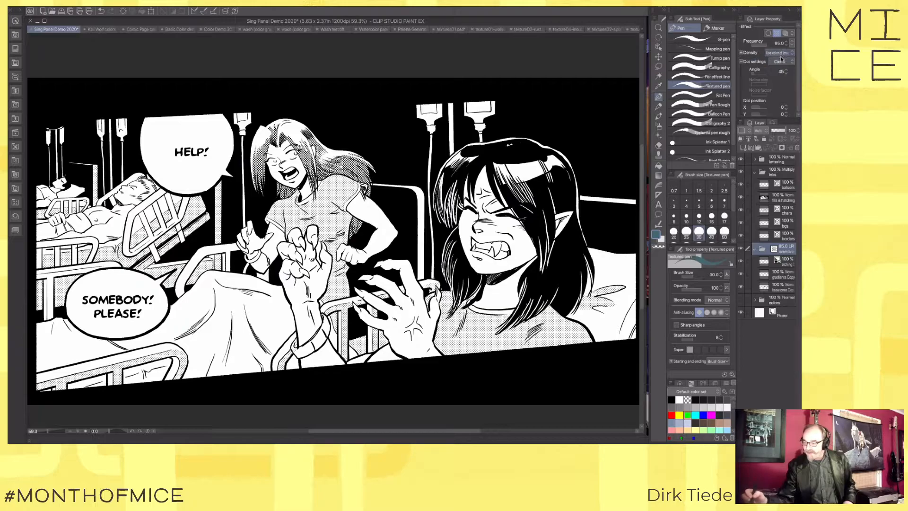
click(741, 52)
click(741, 52)
Step: Set the screentones Copy folder's tone dot type to Line with an angle of 90
click(784, 62)
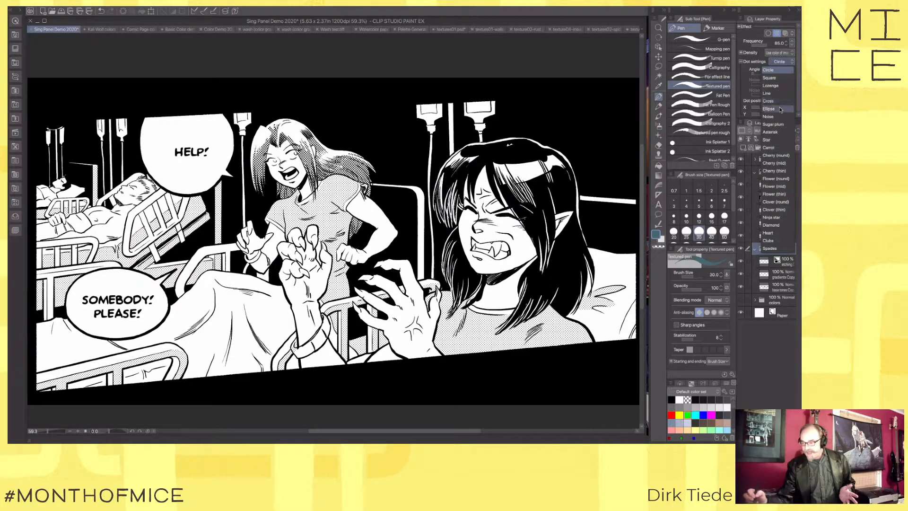
click(781, 93)
click(782, 71)
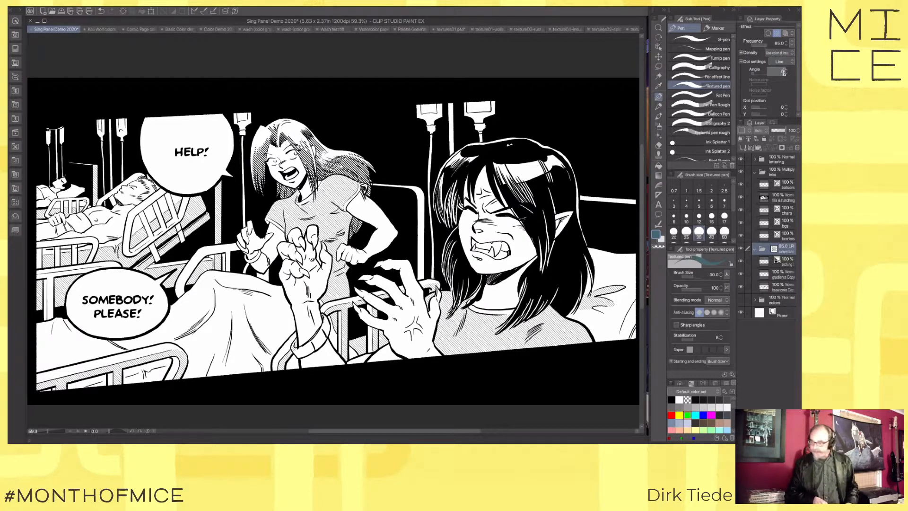
text(90)
key(Return)
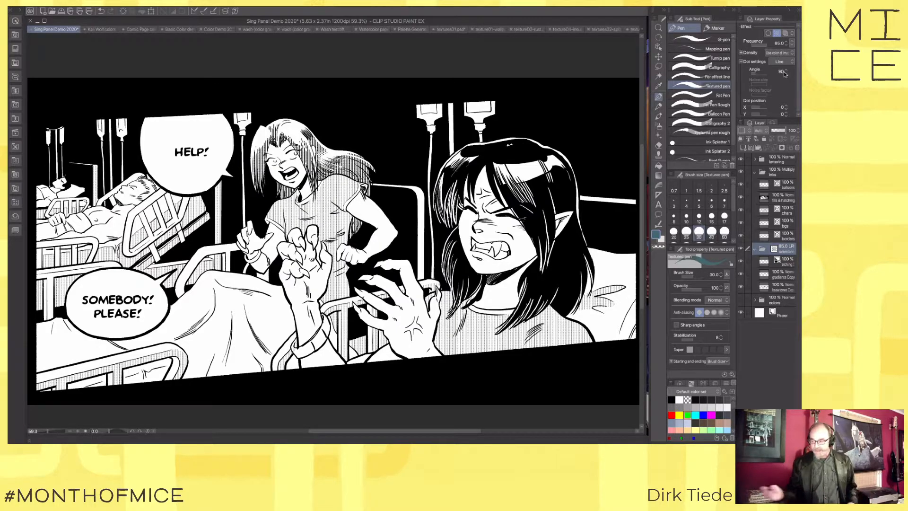
Step: Set the line tone's frequency to 50
click(780, 42)
text(50)
key(Return)
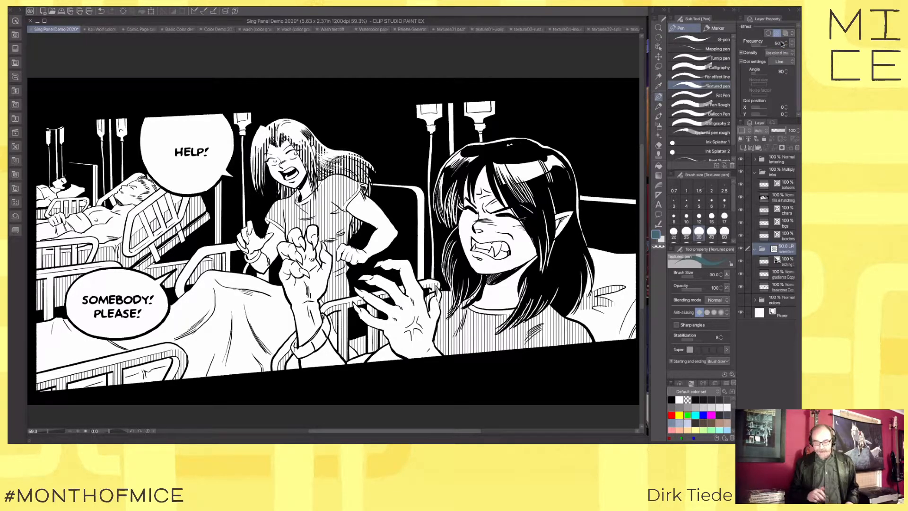
Step: Switch the folder's tone dot type to Noise and try out different noise sizes
click(780, 62)
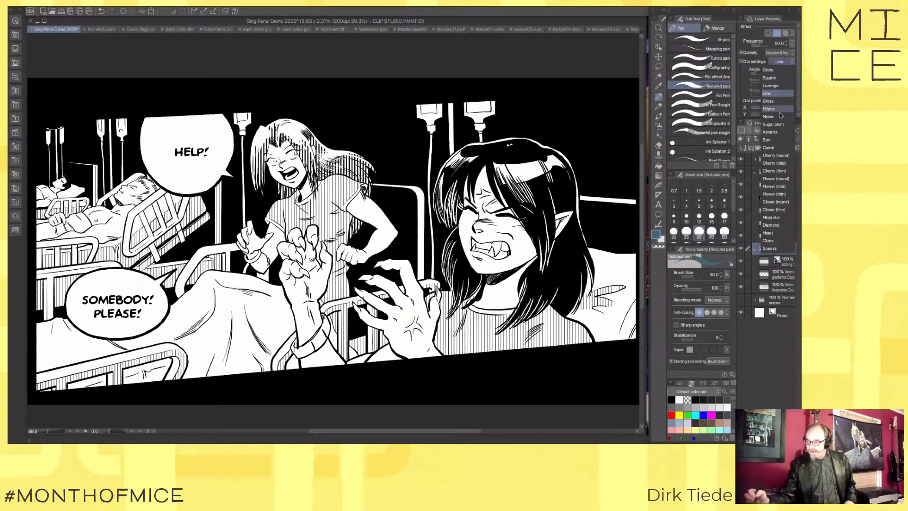
click(779, 117)
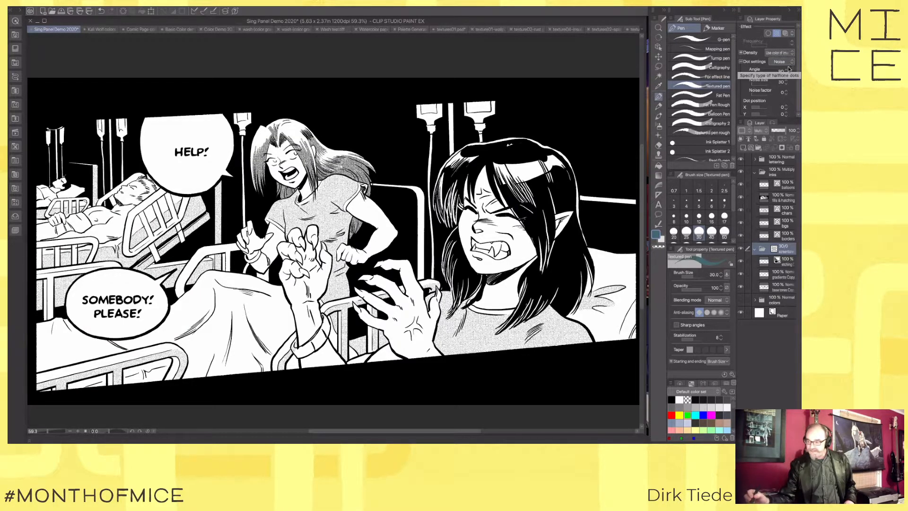
click(760, 84)
click(761, 85)
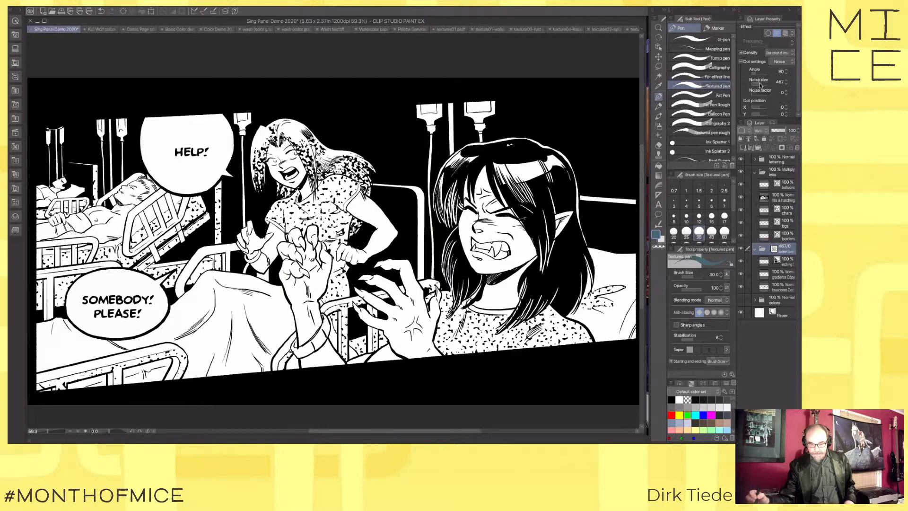
click(759, 85)
click(755, 84)
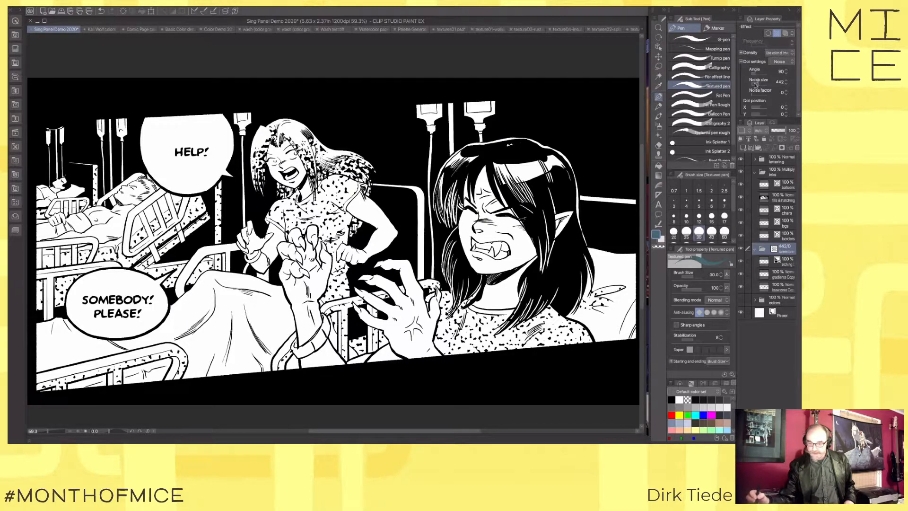
Step: Try the Asterisk dot type on the folder's tone, followed by Carrot
click(788, 62)
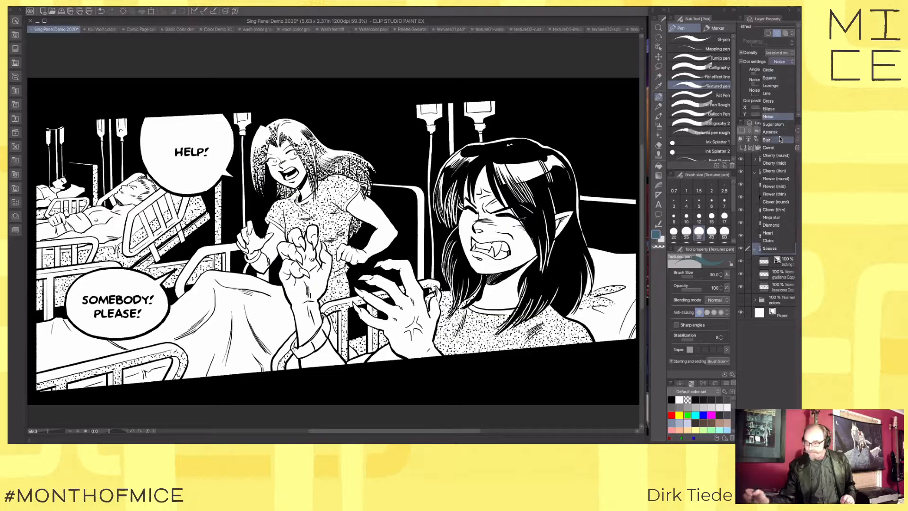
click(782, 133)
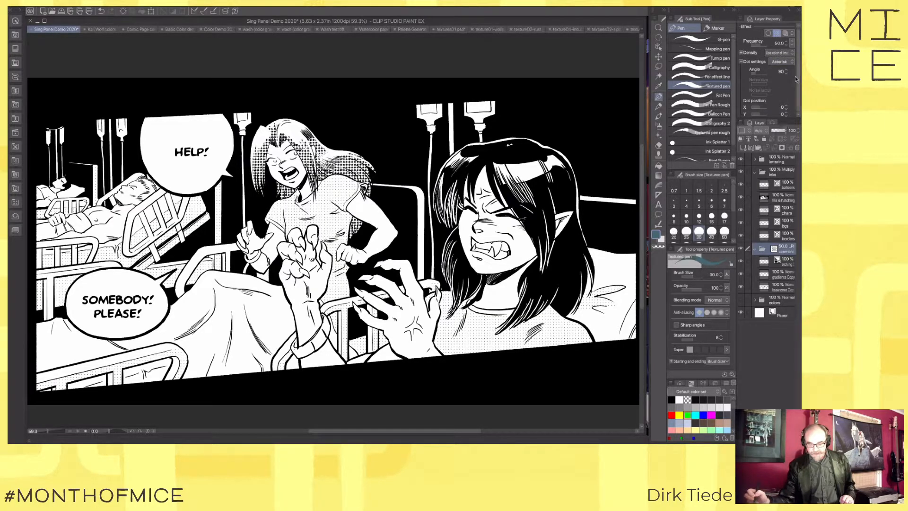
click(783, 62)
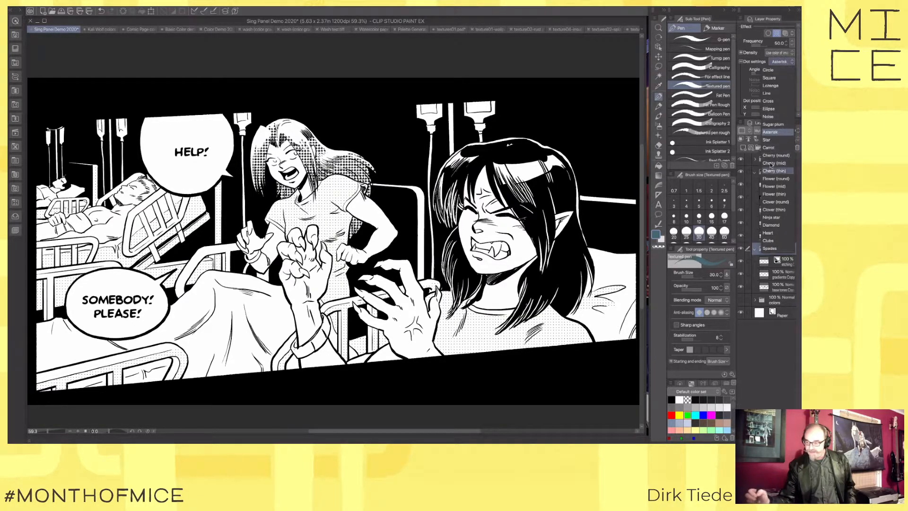
click(780, 148)
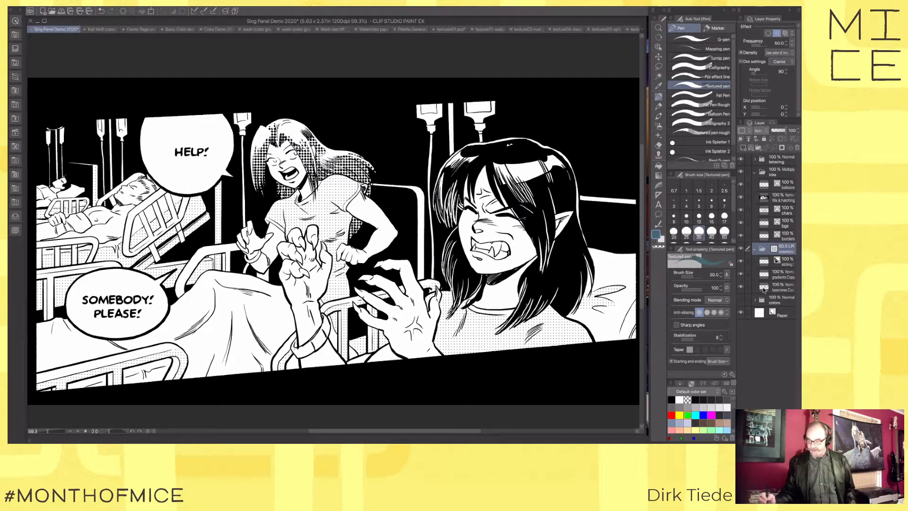
Step: Load the base tones Copy layer's painted area as a selection, and remove the Tone effect from the screentones Copy folder
ctrl+click(762, 287)
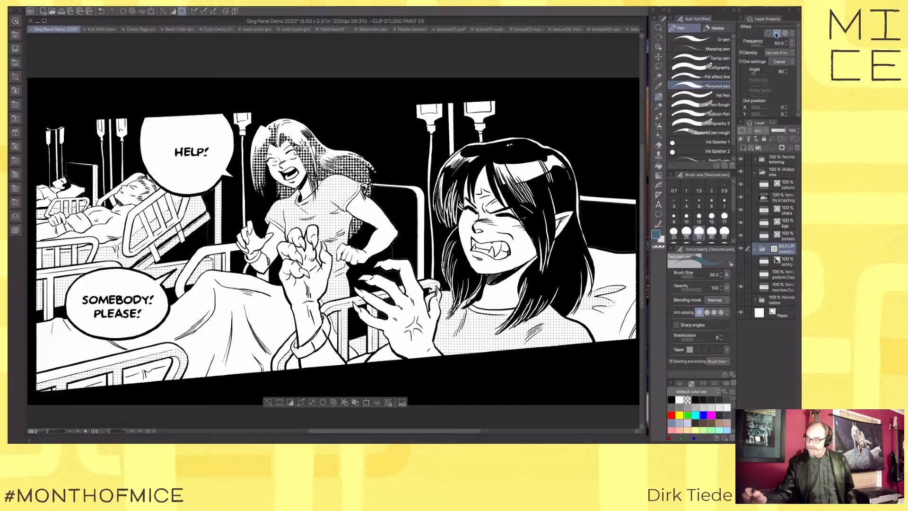
click(775, 35)
click(765, 287)
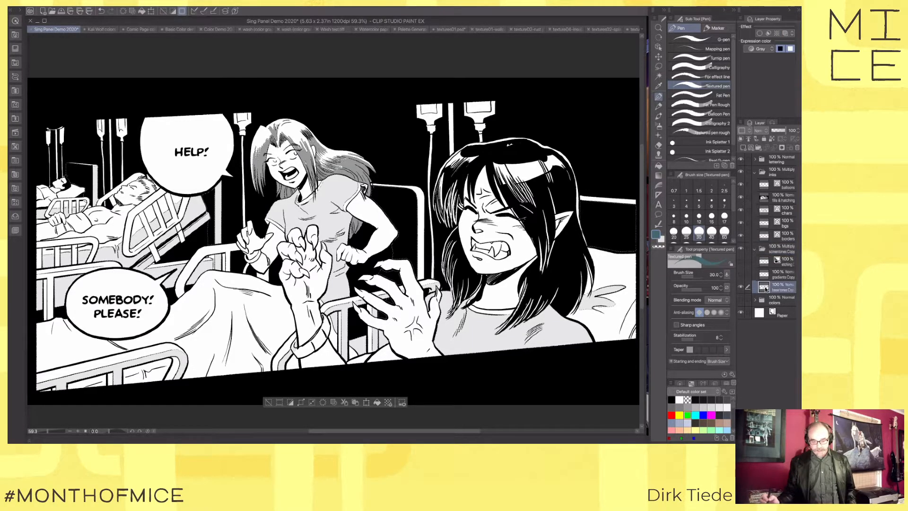
Step: Limit the selection to the front figure's shirt with the Lasso, then hide base tones Copy and add a blank layer above it
key(m)
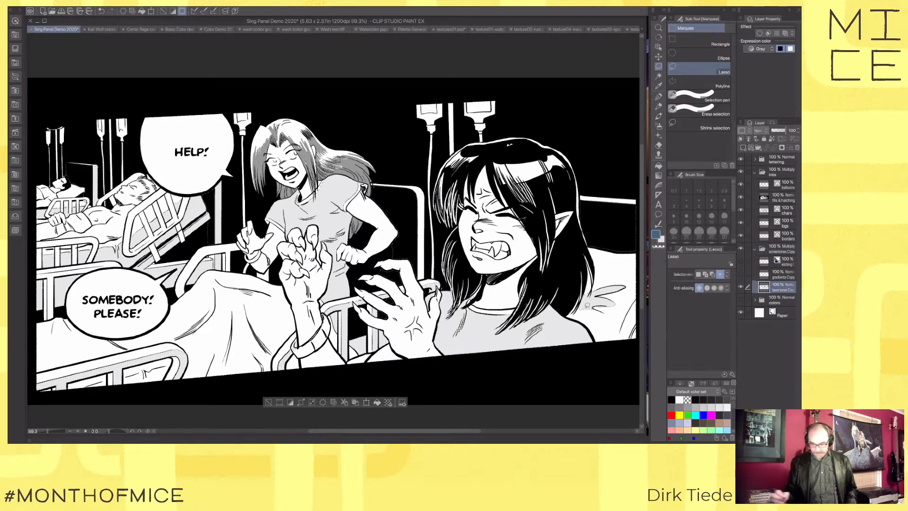
mouse_move(561, 292)
mouse_down()
mouse_move(494, 293)
mouse_move(453, 280)
mouse_move(421, 296)
mouse_move(387, 334)
mouse_move(383, 393)
mouse_move(556, 386)
mouse_move(606, 340)
mouse_move(608, 313)
mouse_up()
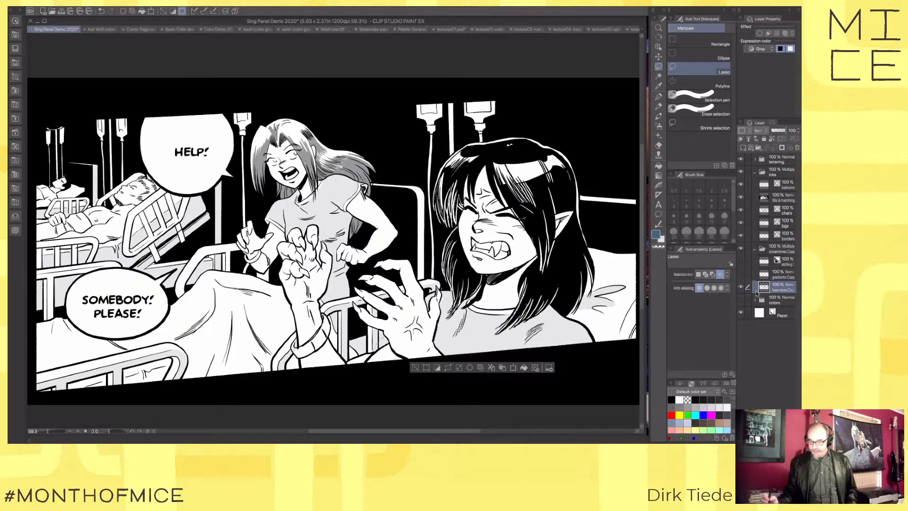
click(741, 287)
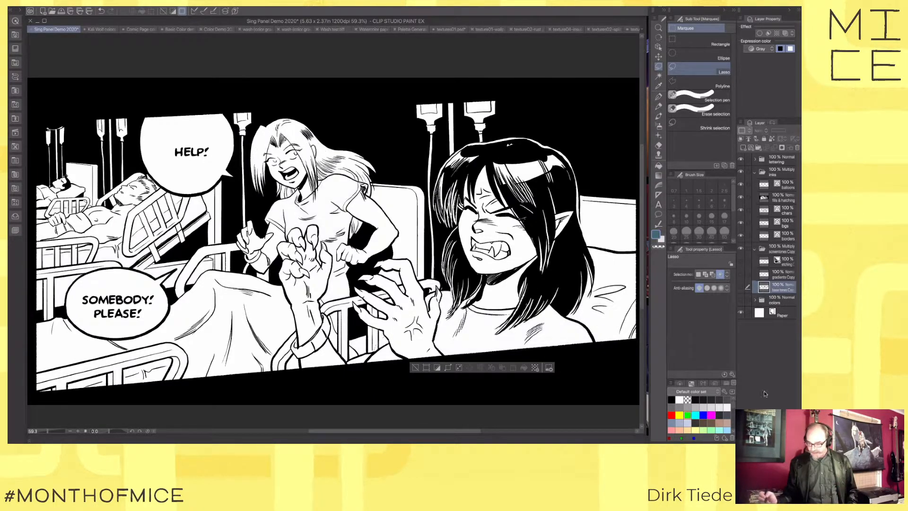
click(744, 147)
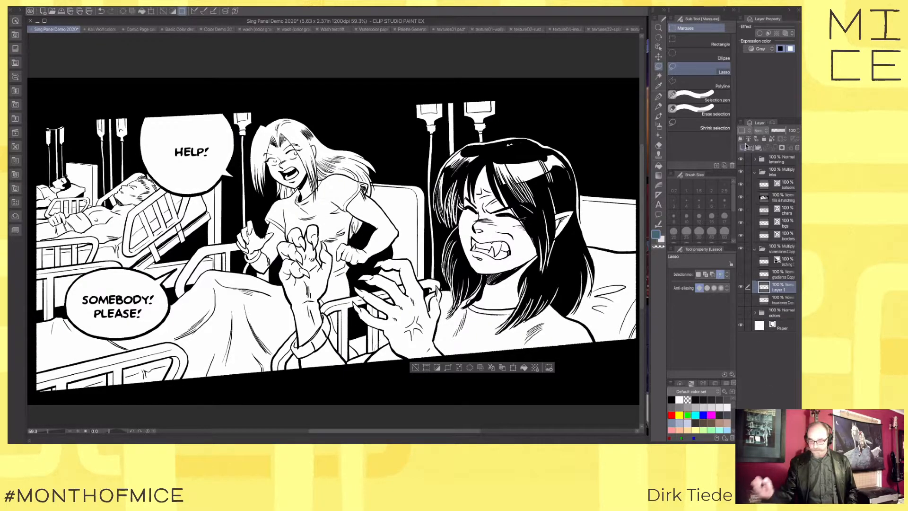
Step: Fill the shirt selection with a simple Circle tone at frequency 53, density 40% and angle 45
click(534, 368)
drag(671, 253, 392, 153)
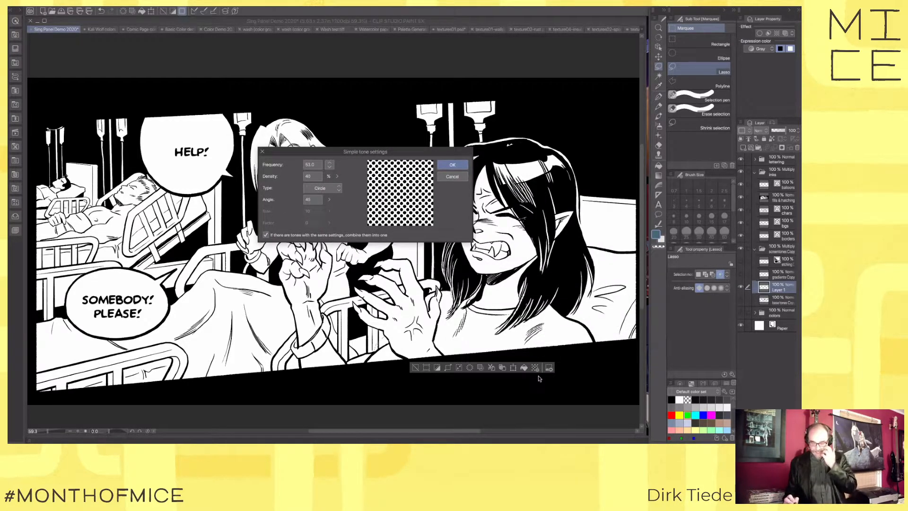
click(460, 165)
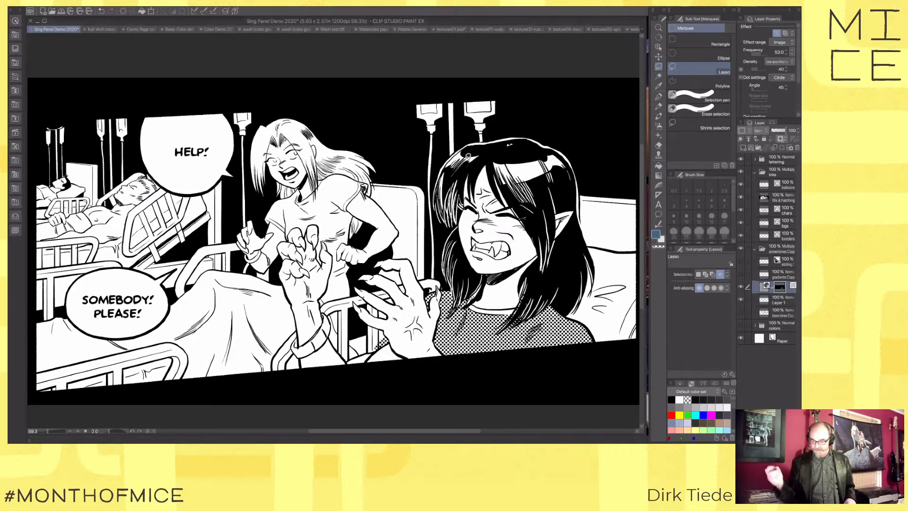
Step: Turn off the Tone effect on the shirt's tone layer, then undo that change and the tone fill
click(776, 34)
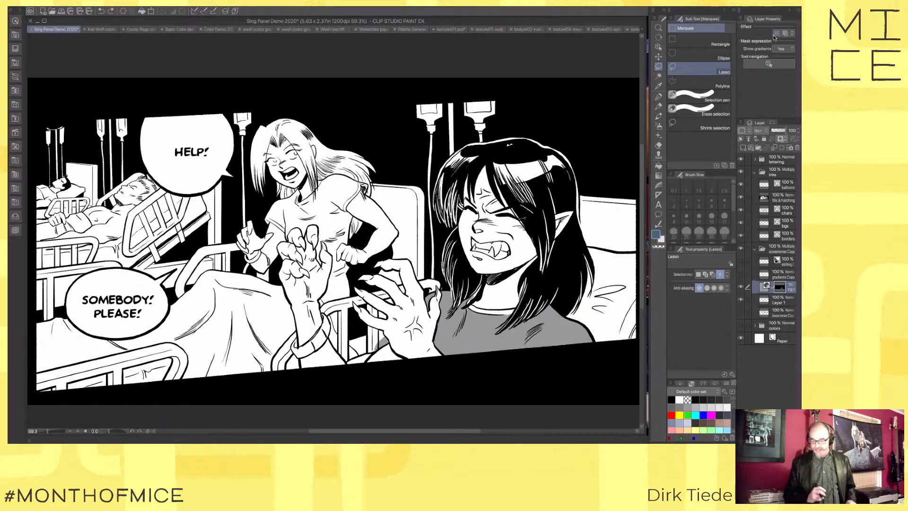
key(super+z)
key(super+z)
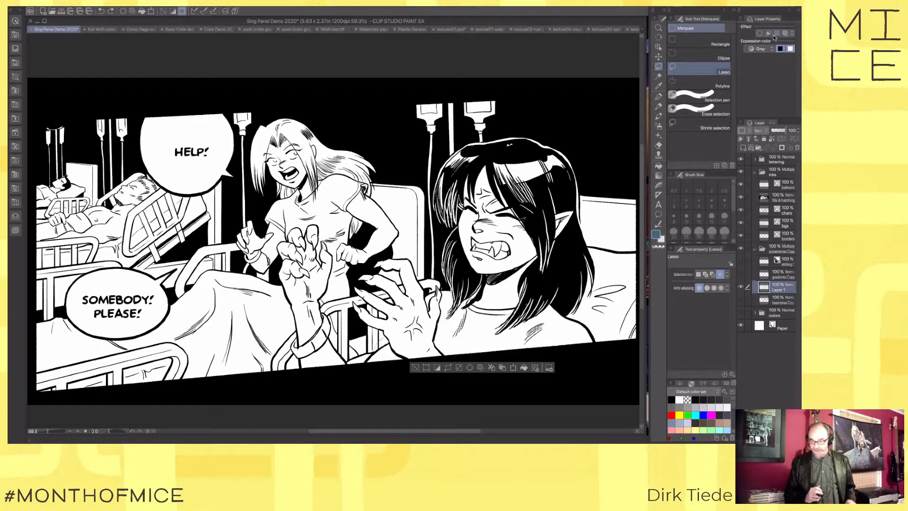
Step: Browse to the Sand pattern materials and widen the material list to show two columns of thumbnails
click(15, 48)
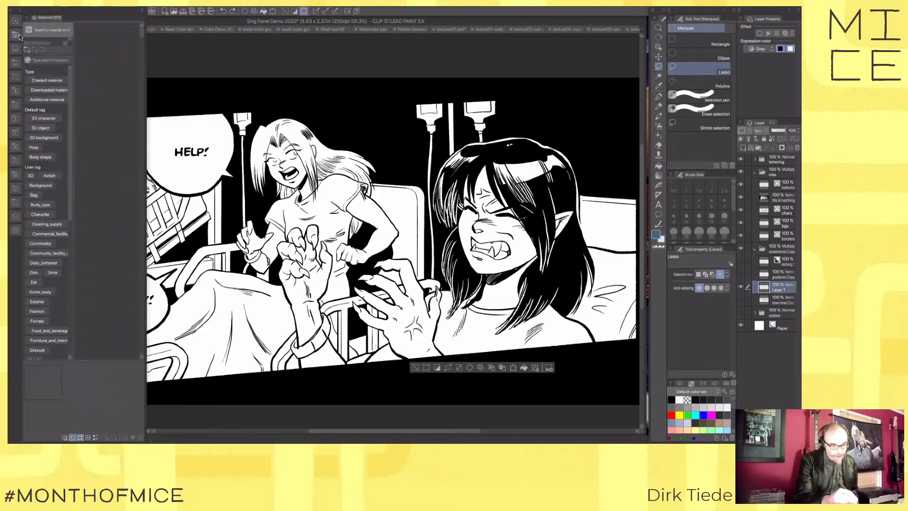
click(18, 55)
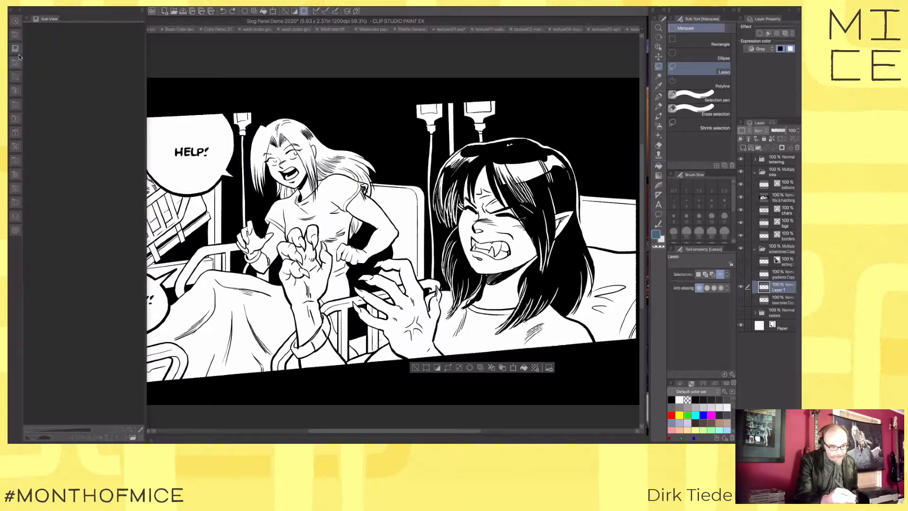
click(19, 157)
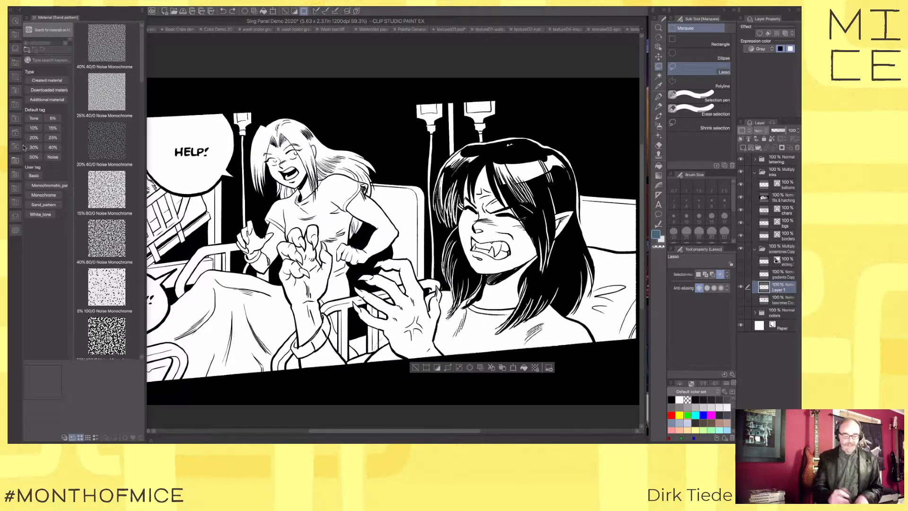
click(19, 146)
click(18, 137)
click(18, 134)
click(18, 134)
click(16, 147)
click(17, 161)
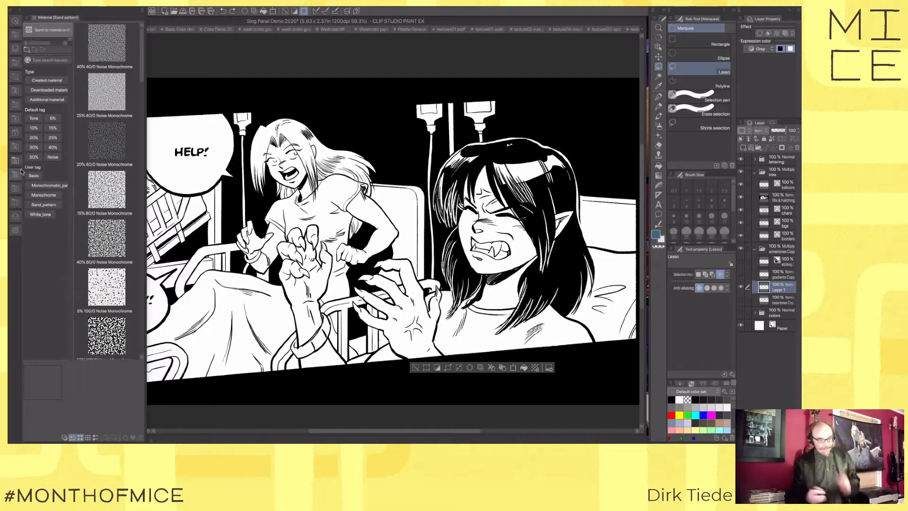
drag(146, 283, 186, 278)
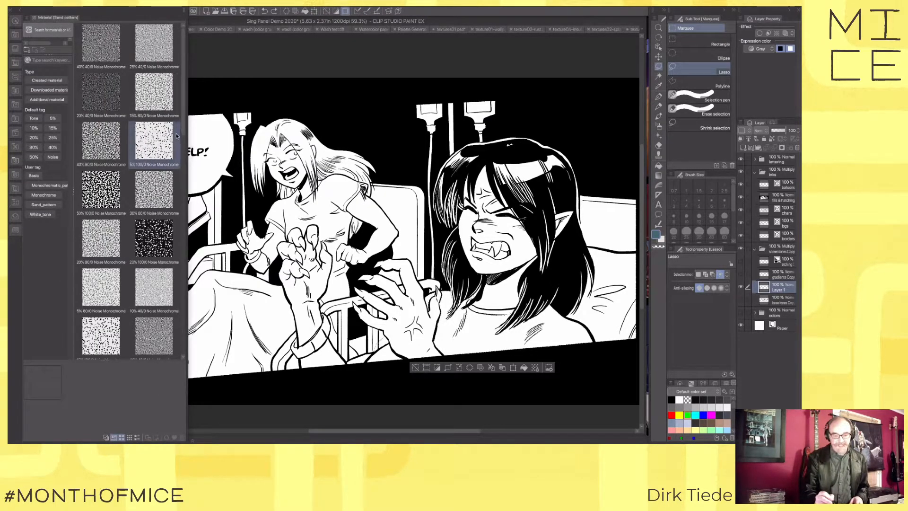
drag(184, 125, 174, 63)
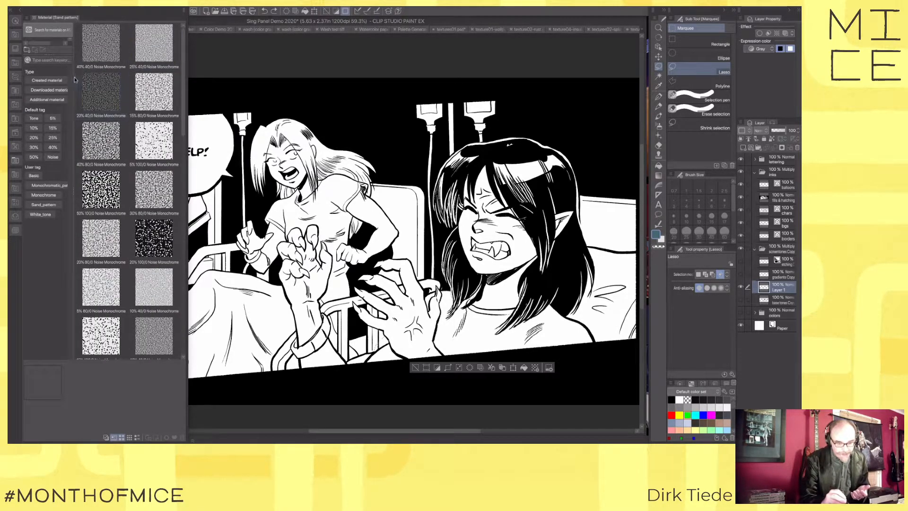
Step: Try to place the Walling Provence style background material on the shirt, declining its download
click(14, 174)
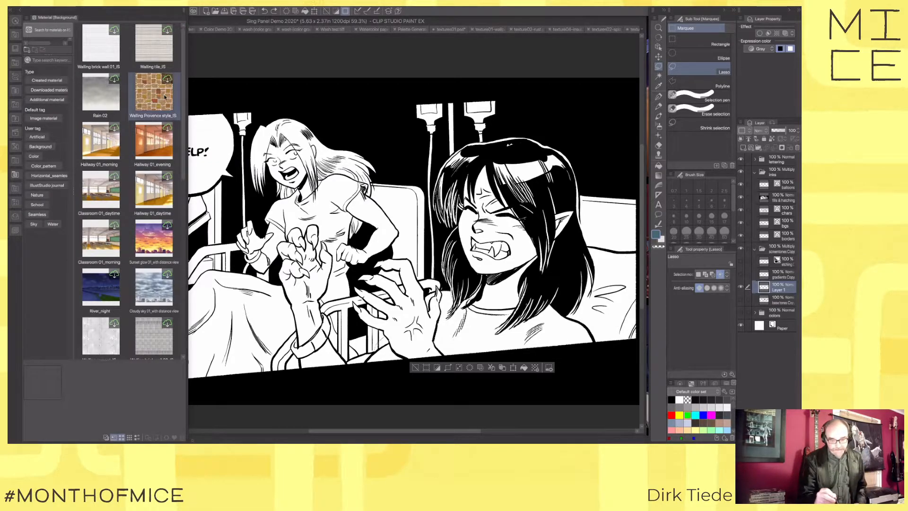
drag(158, 99, 502, 337)
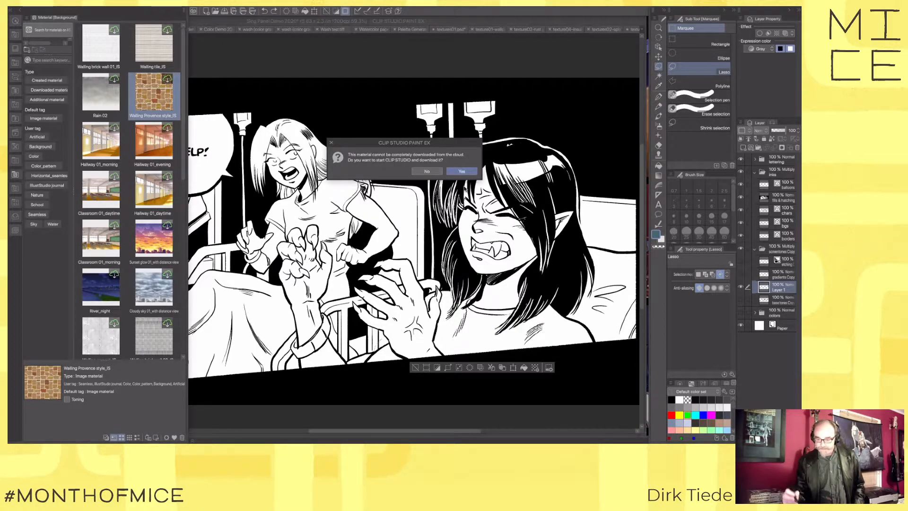
click(438, 171)
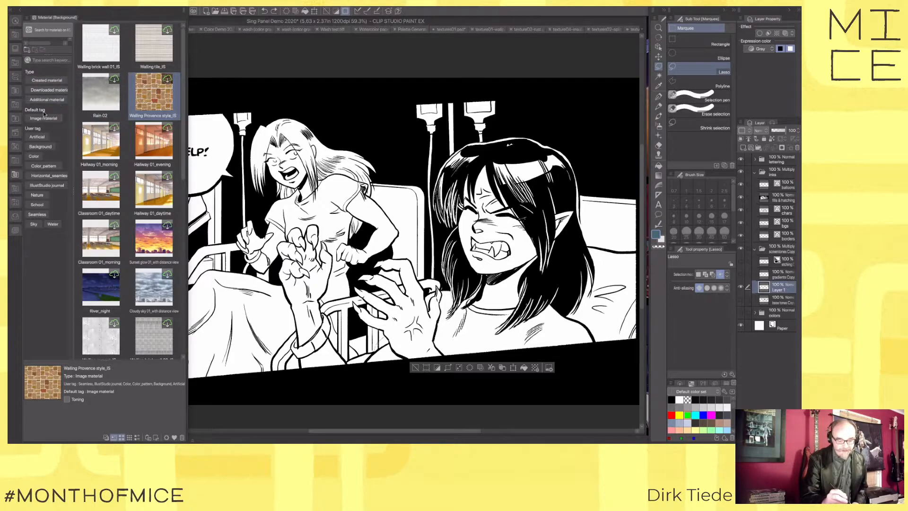
Step: Place the 20% 100/0 Noise Monochrome sand pattern material onto the front figure's shirt selection
click(19, 161)
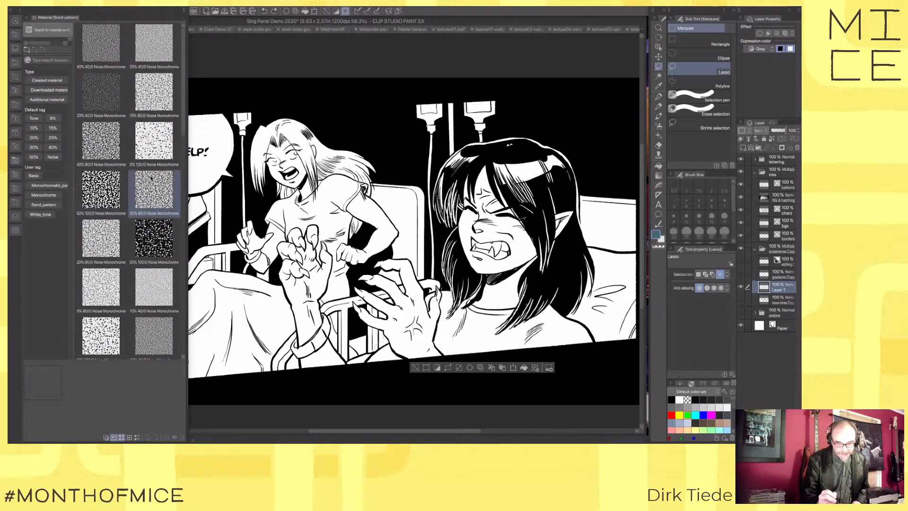
drag(154, 239, 491, 336)
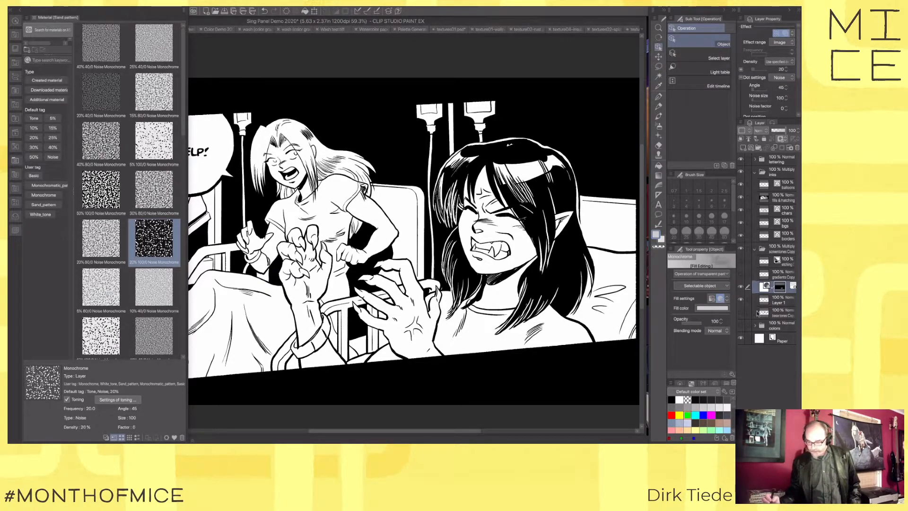
Step: Undo the last noise tone placement and try the 15% Noise Monochrome sand pattern, frequency 20, on the front figure's shirt
key(ctrl+z)
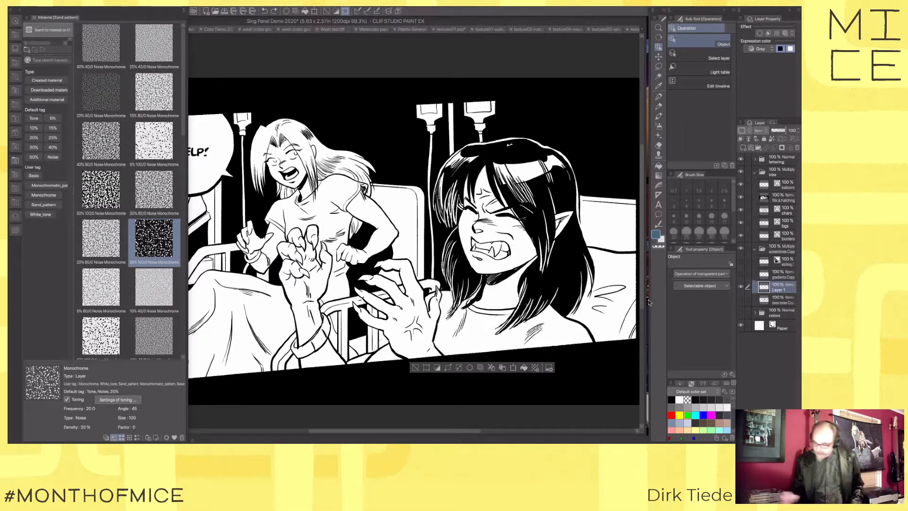
click(102, 336)
drag(104, 337, 509, 345)
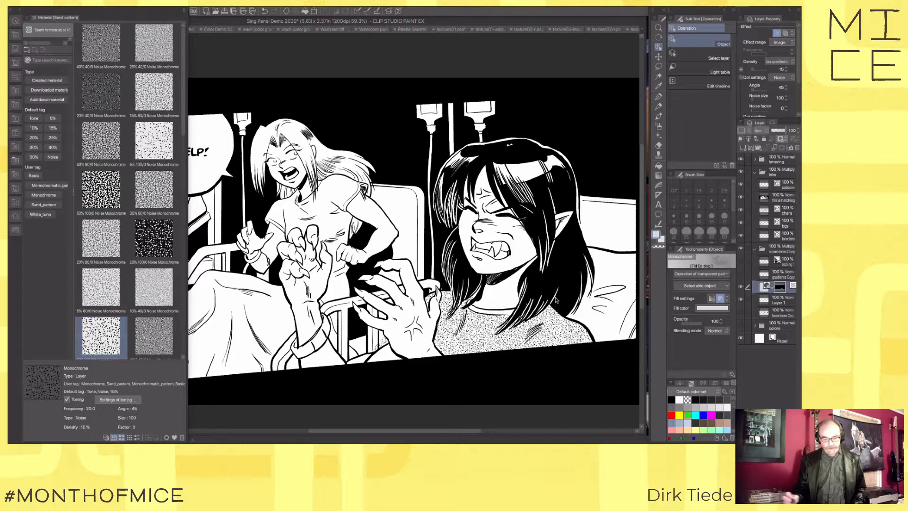
Step: Try placing the 5% 60/0 Noise Monochrome sand pattern on the shirt, undoing the placement
drag(182, 96, 172, 309)
drag(108, 298, 510, 329)
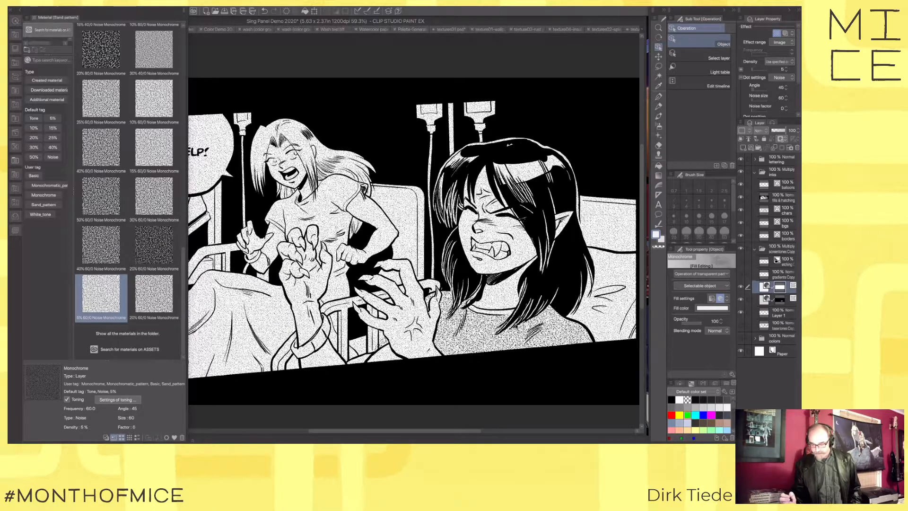
key(ctrl+z)
Step: Try the 20% 60/0 Noise Monochrome sand pattern on the shirt, undoing that tone as well
click(155, 293)
drag(155, 293, 476, 334)
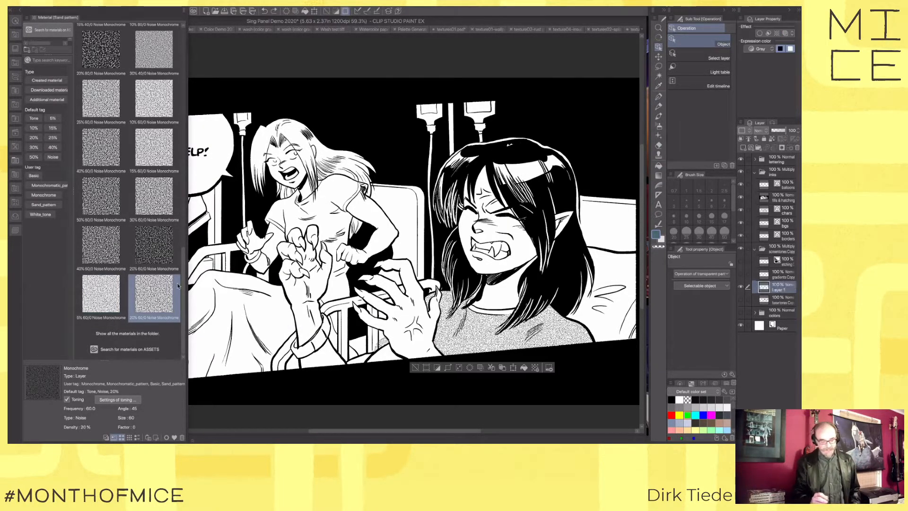
key(ctrl+z)
drag(183, 286, 185, 43)
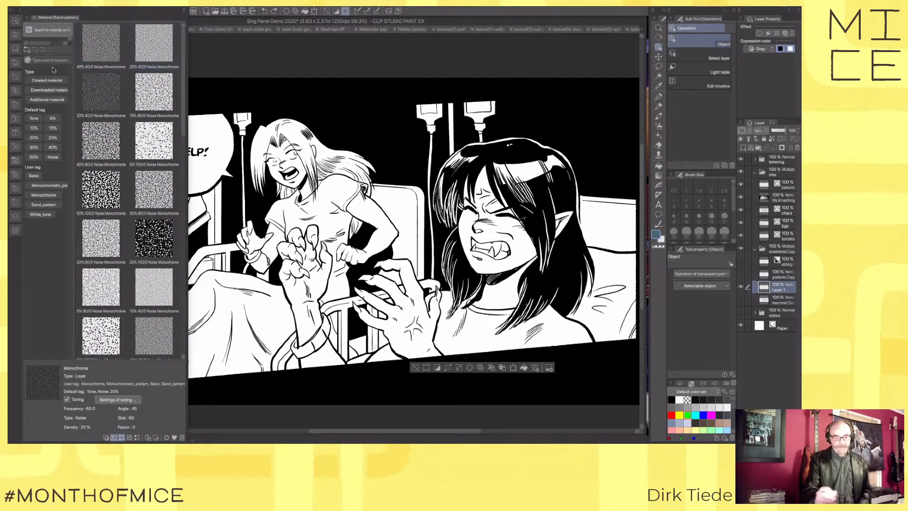
Step: Collapse the material library after a look at the Background materials, and clear the shirt selection
click(19, 158)
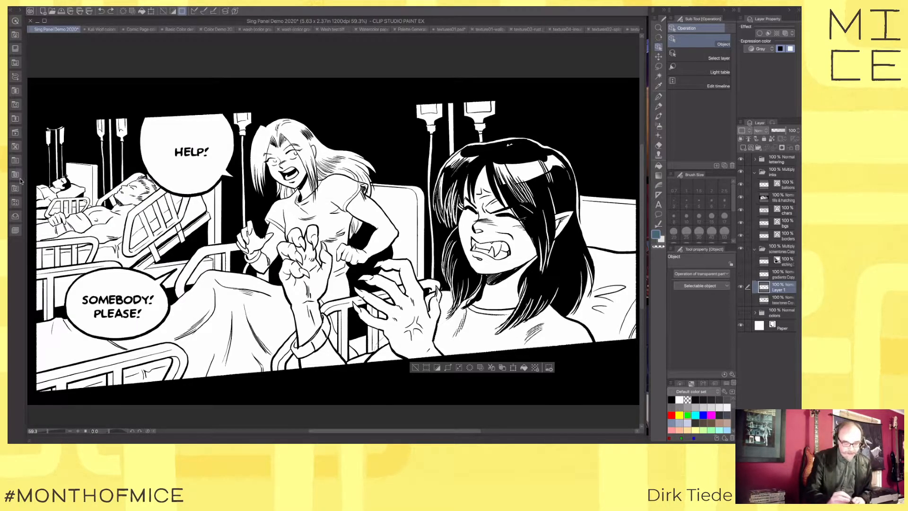
click(16, 175)
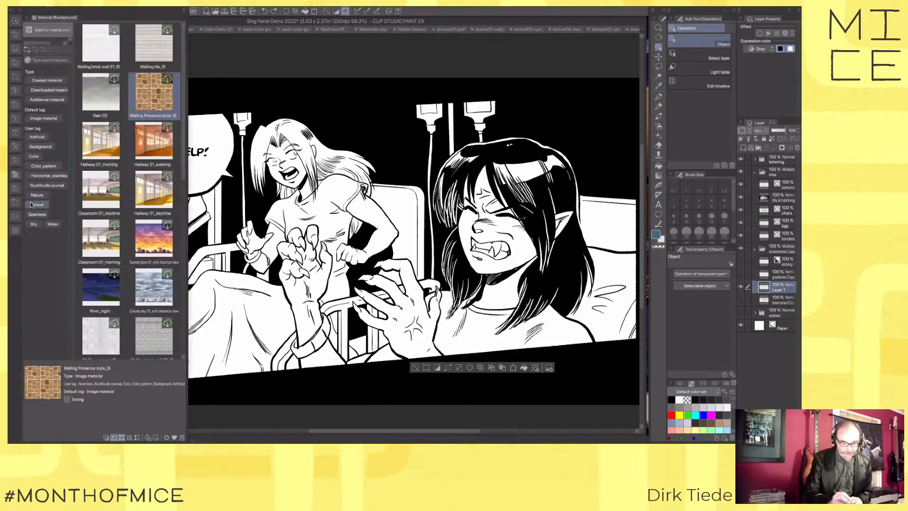
click(15, 162)
click(15, 161)
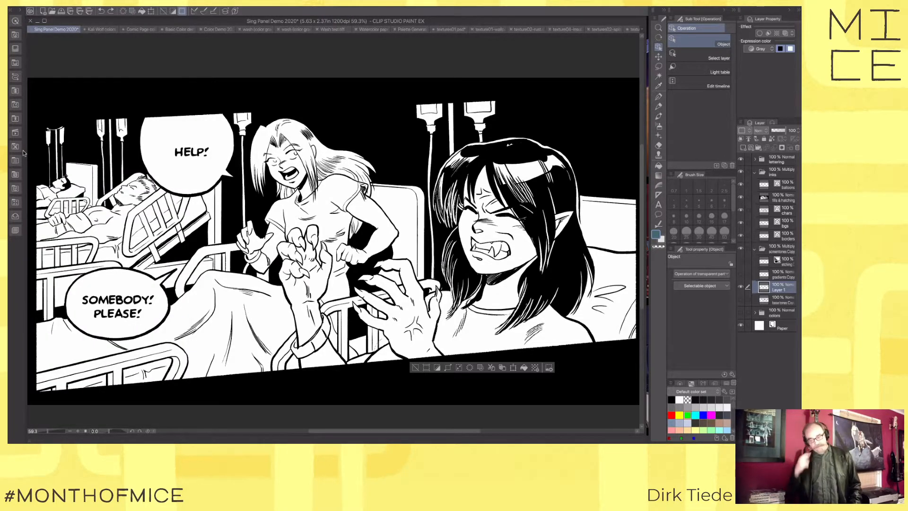
key(ctrl+d)
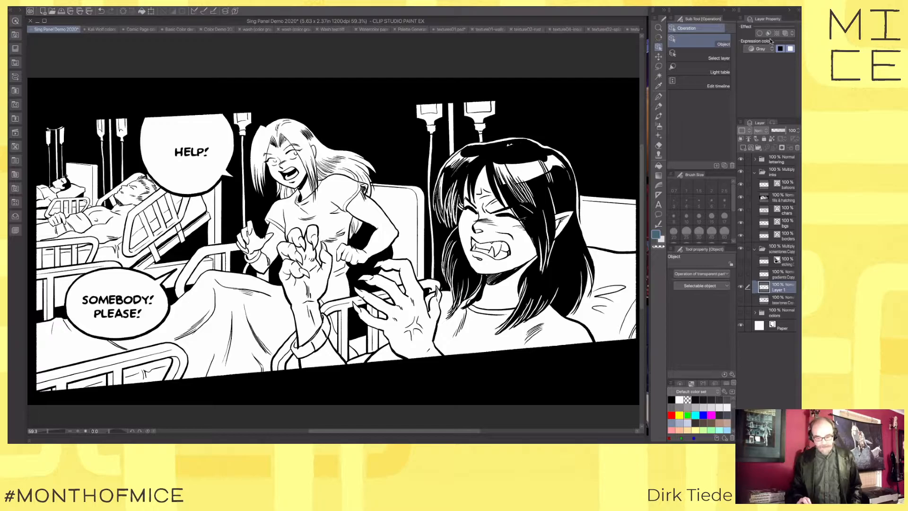
drag(499, 345, 496, 331)
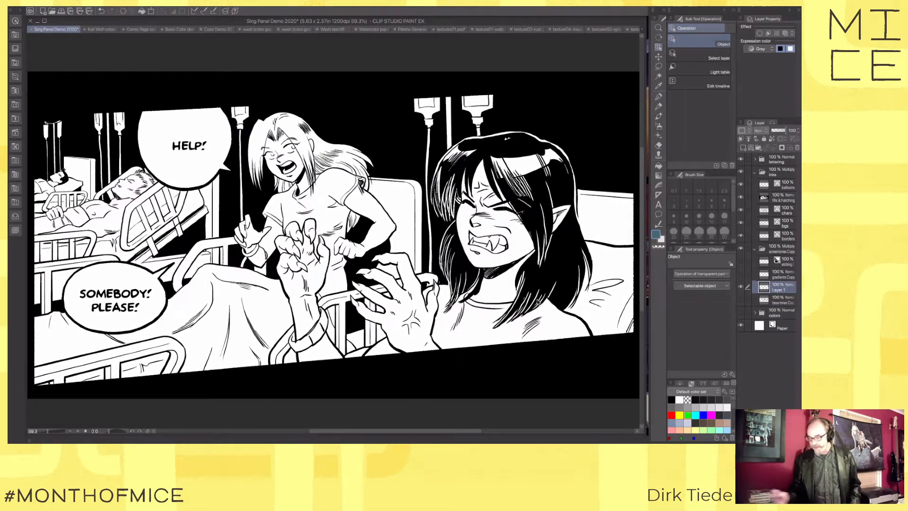
Step: Hide the screentones copy folder and show the colors folder instead, expanded to list its layers
click(755, 249)
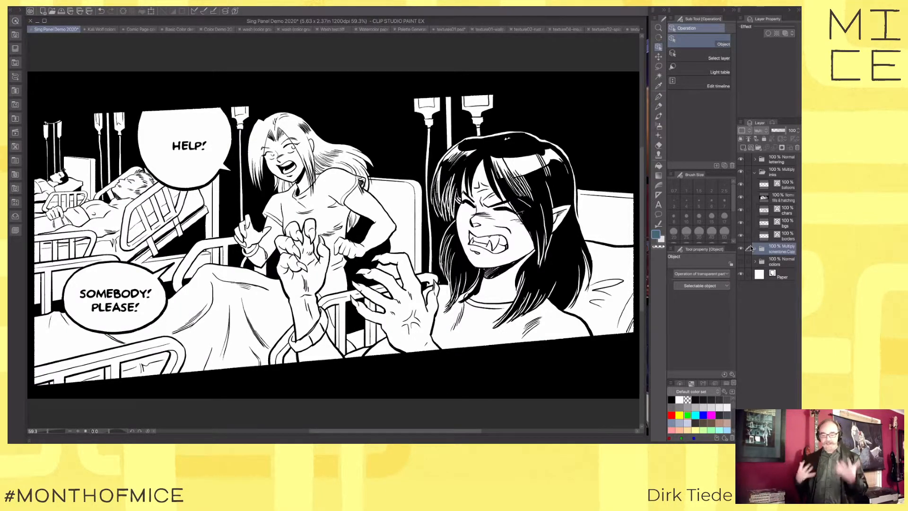
click(741, 262)
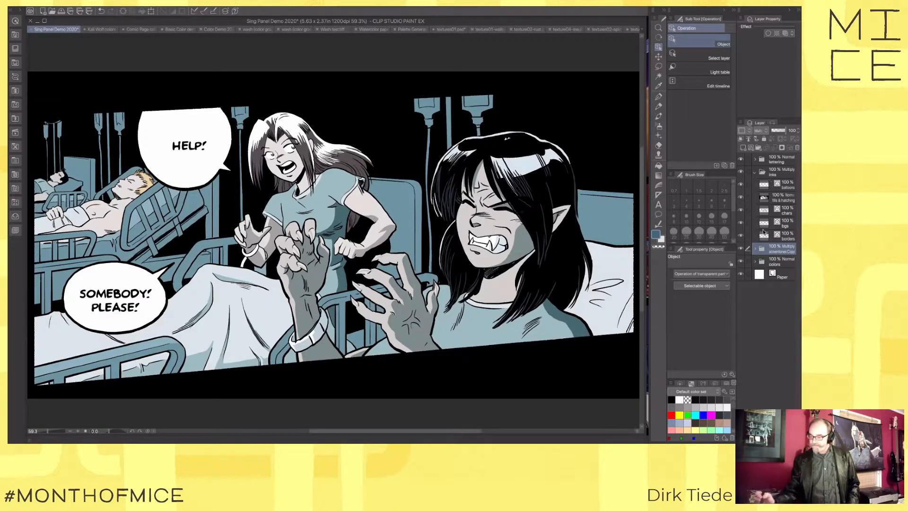
click(741, 249)
click(760, 260)
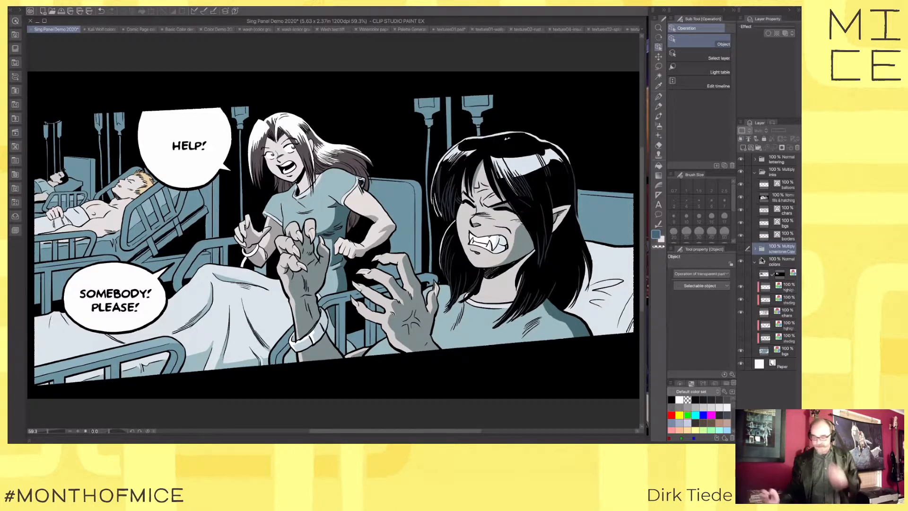
Step: Show the background's shading and highlight layers and the masked overlay layer at the top of the colors folder
click(740, 337)
click(741, 325)
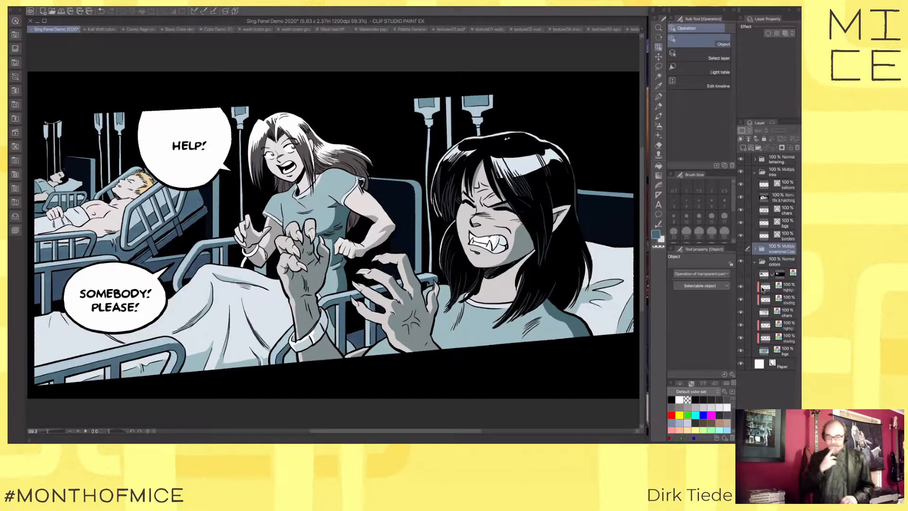
click(740, 274)
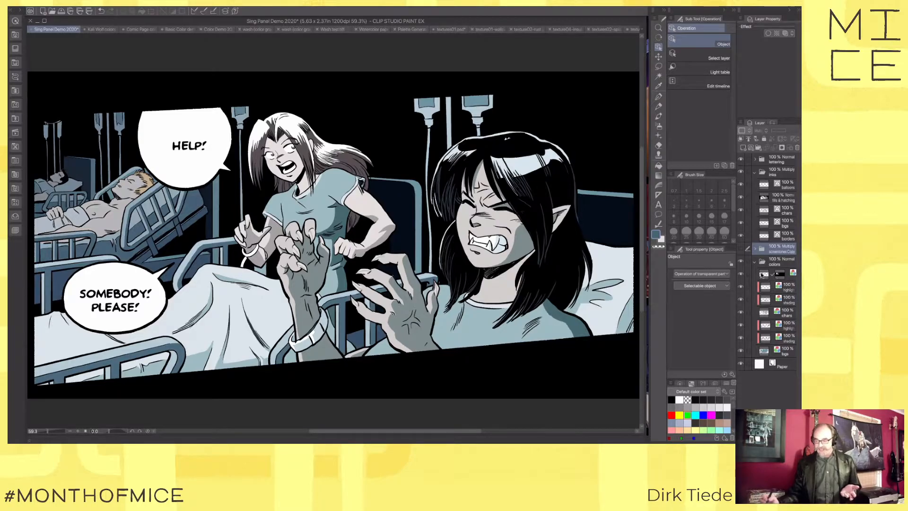
Step: Raise the masked overlay layer's opacity to 100% and disable its layer mask
click(786, 273)
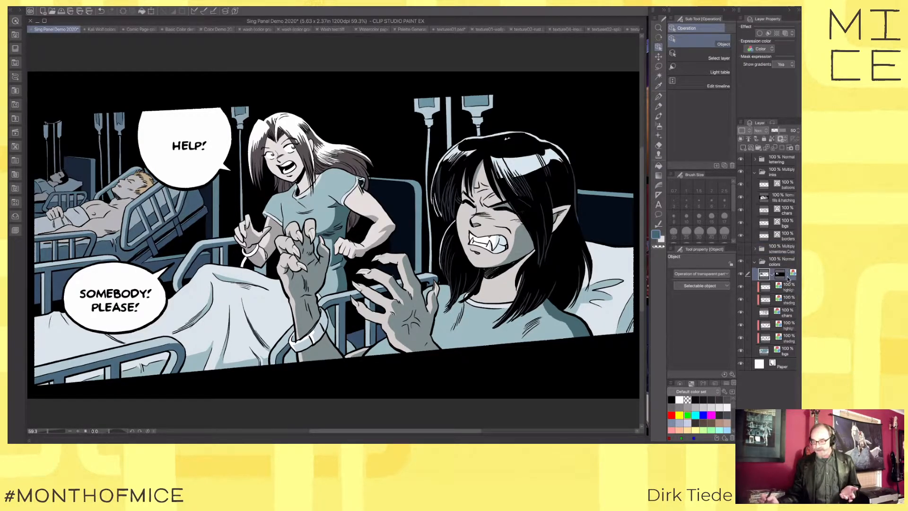
drag(781, 131, 800, 133)
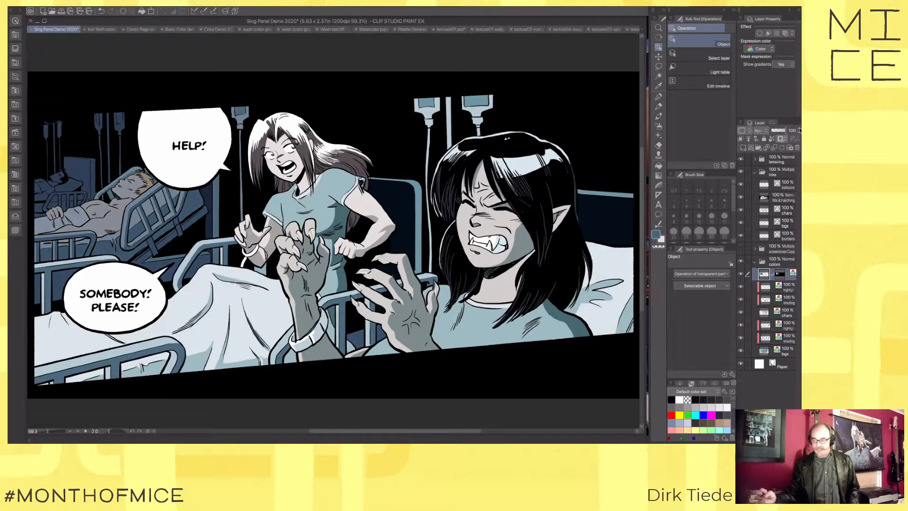
right_click(780, 278)
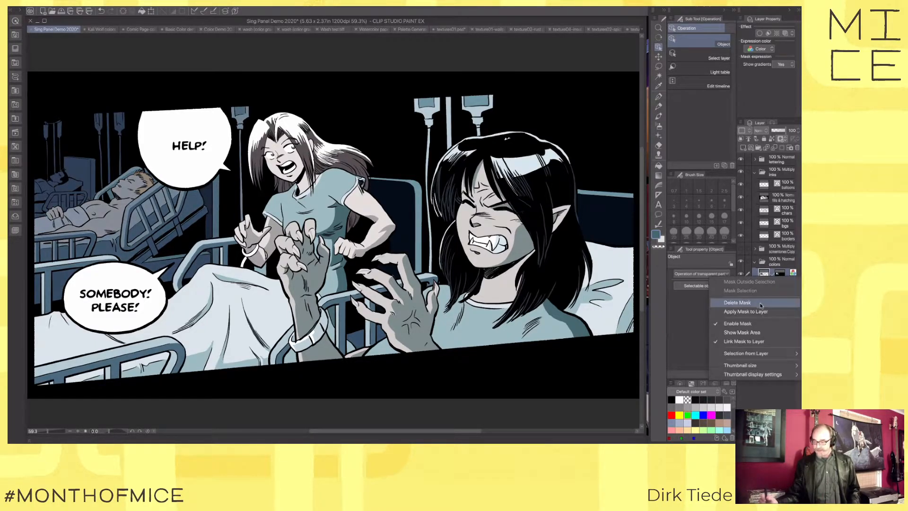
click(754, 324)
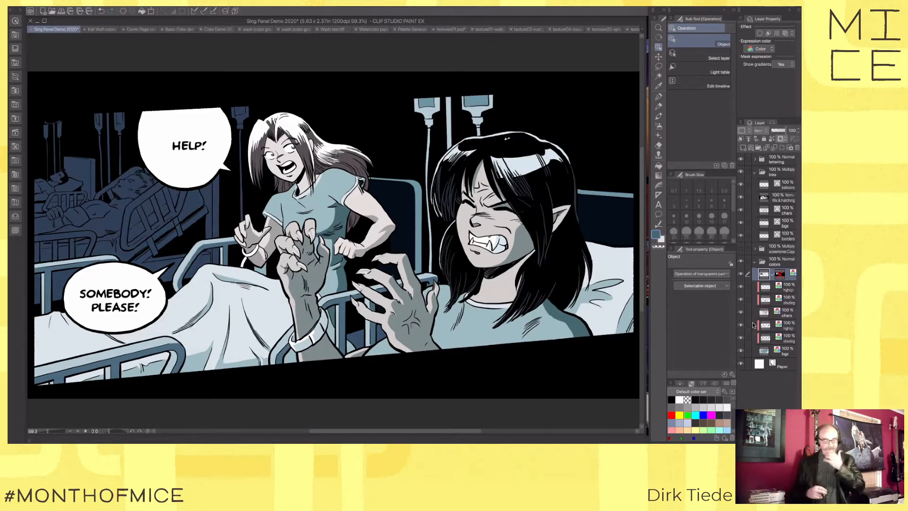
Step: Load the overlay layer's filled area as a selection and hide the layer
ctrl+click(766, 277)
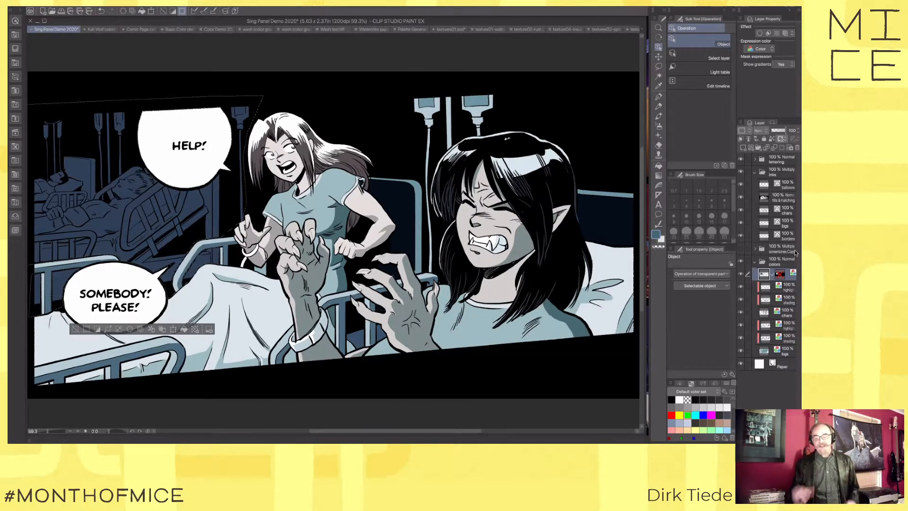
click(744, 273)
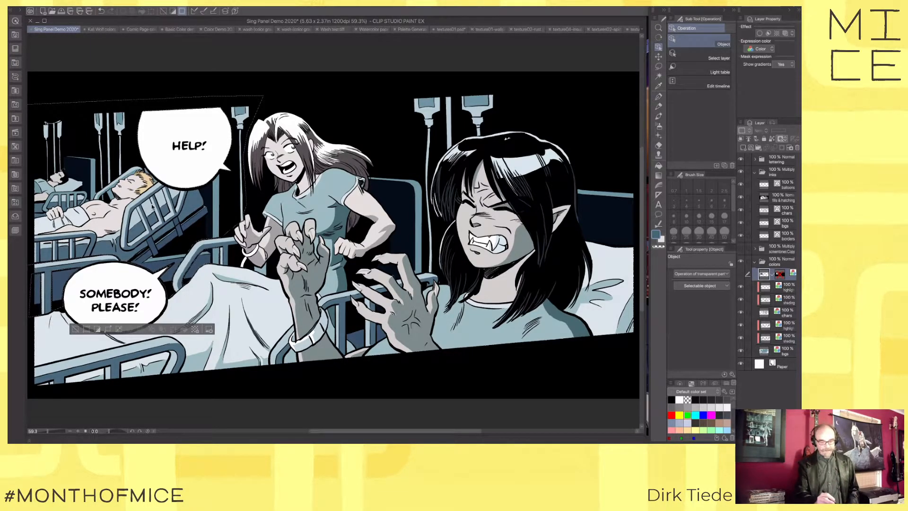
Step: Pick a green drawing colour of 134, 66, 61 on the color wheel and compare the wheel with the default color set
click(679, 383)
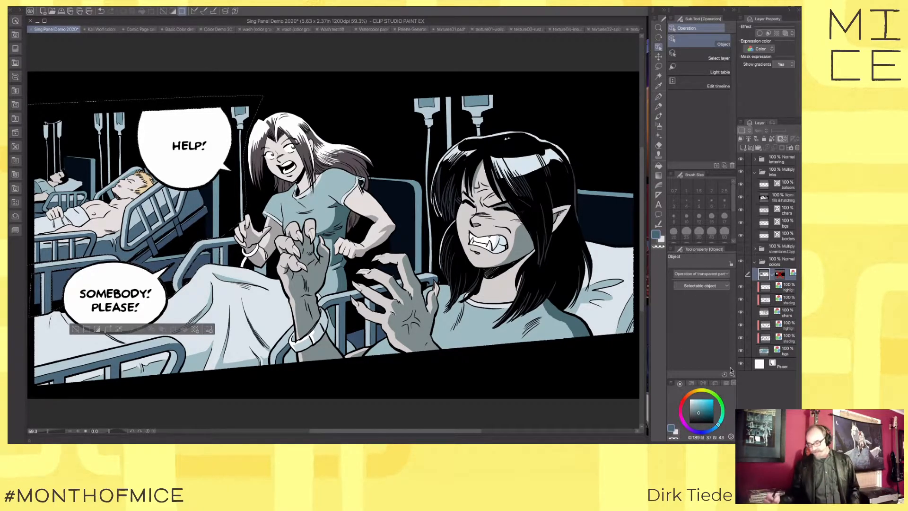
mouse_move(710, 405)
mouse_down()
mouse_move(700, 411)
mouse_move(701, 403)
mouse_move(722, 405)
mouse_move(721, 420)
mouse_move(725, 409)
mouse_move(695, 399)
mouse_move(708, 410)
mouse_move(717, 394)
mouse_move(690, 399)
mouse_move(705, 408)
mouse_move(716, 398)
mouse_move(733, 427)
mouse_move(733, 393)
mouse_up()
click(691, 383)
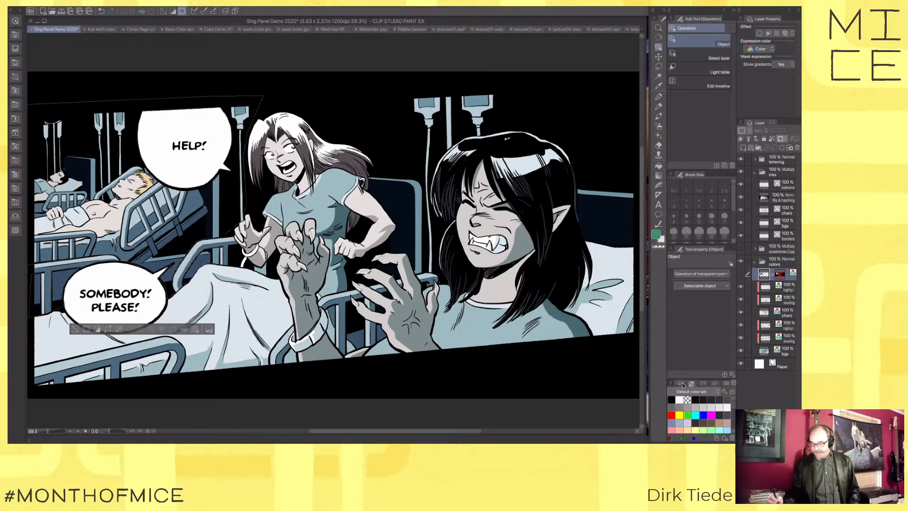
click(680, 383)
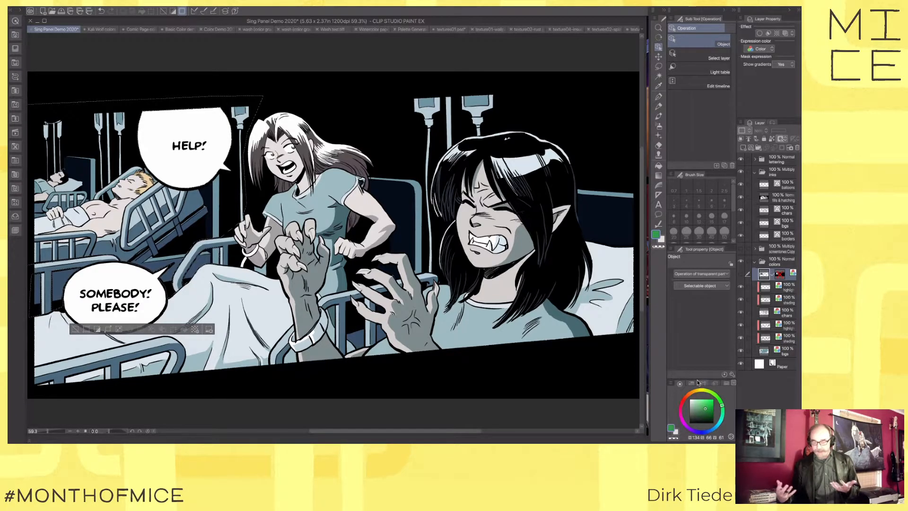
Step: In the Comic Page coloring Demo document, hide the chars and bgs color layers and set the inks folder's opacity to 100%
click(141, 30)
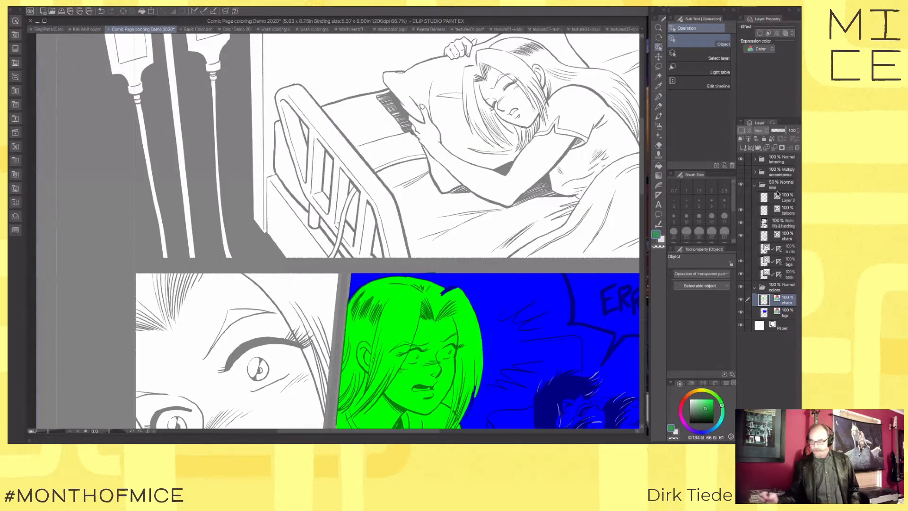
drag(741, 300, 741, 312)
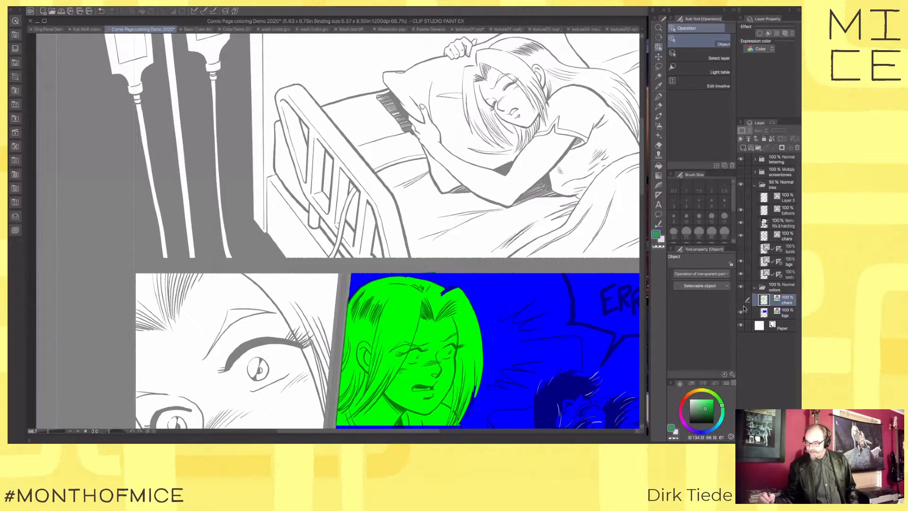
click(780, 184)
drag(779, 131, 789, 132)
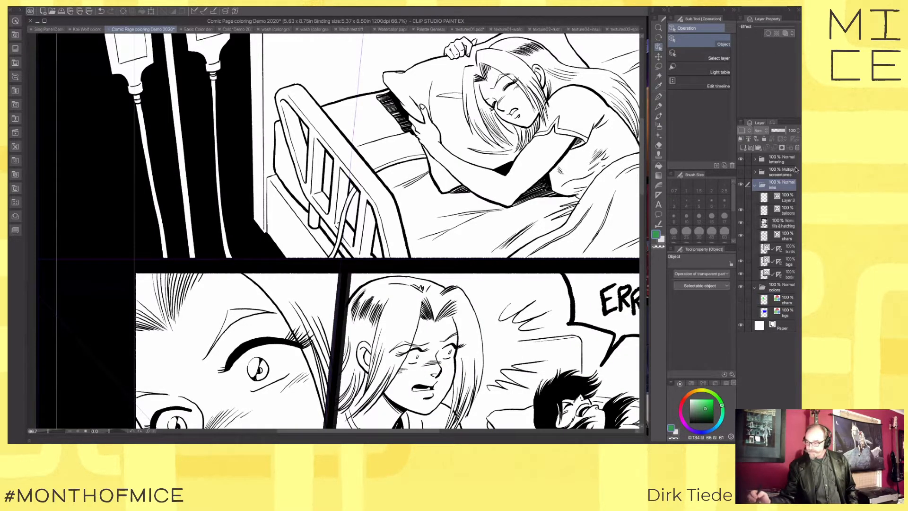
Step: Paste the copied color palette layer above the lettering folder and move it slightly within the page's upper-left black area
click(775, 160)
key(super+v)
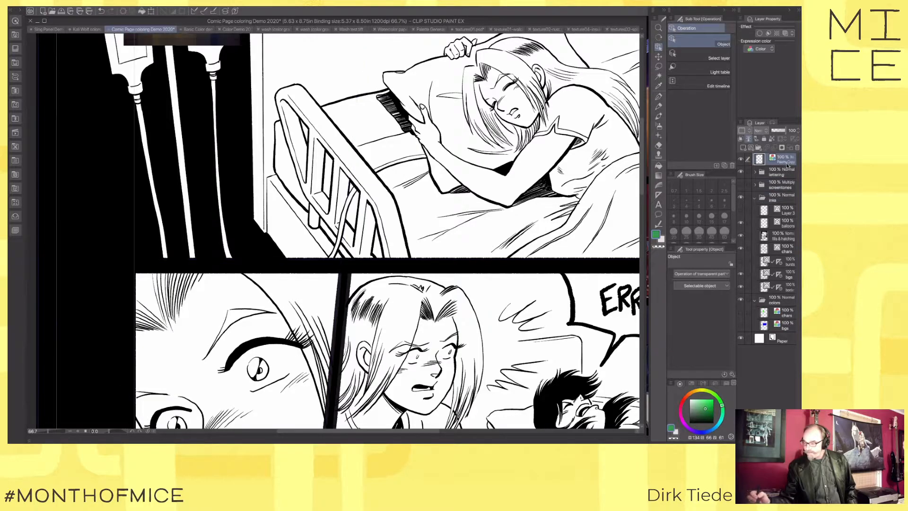
drag(452, 277, 492, 437)
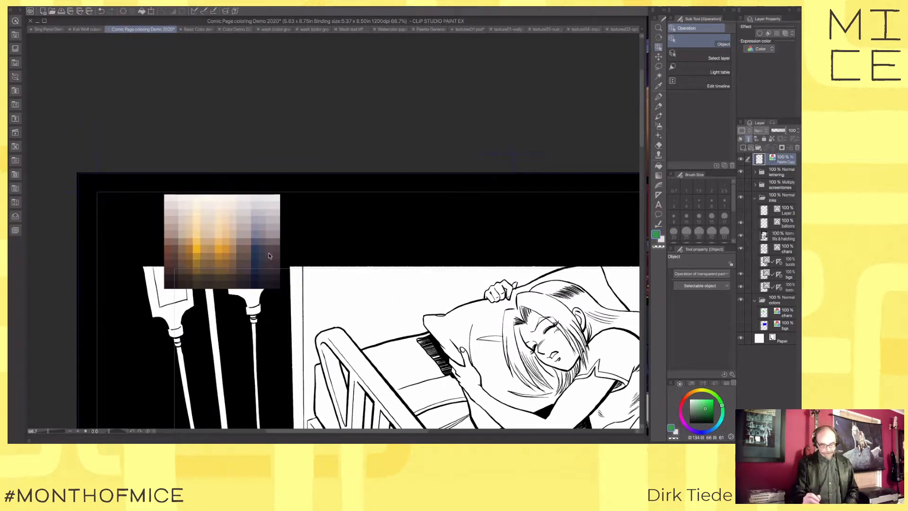
key(k)
drag(268, 247, 256, 224)
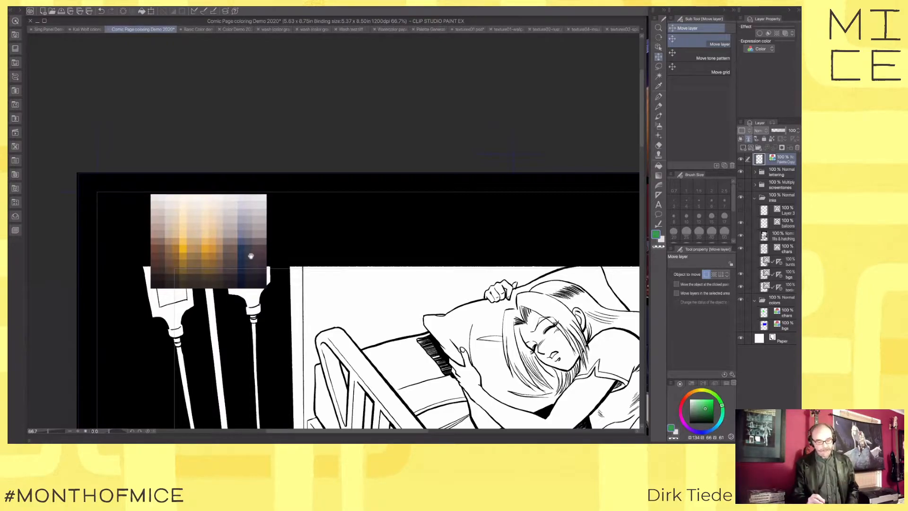
drag(251, 256, 259, 251)
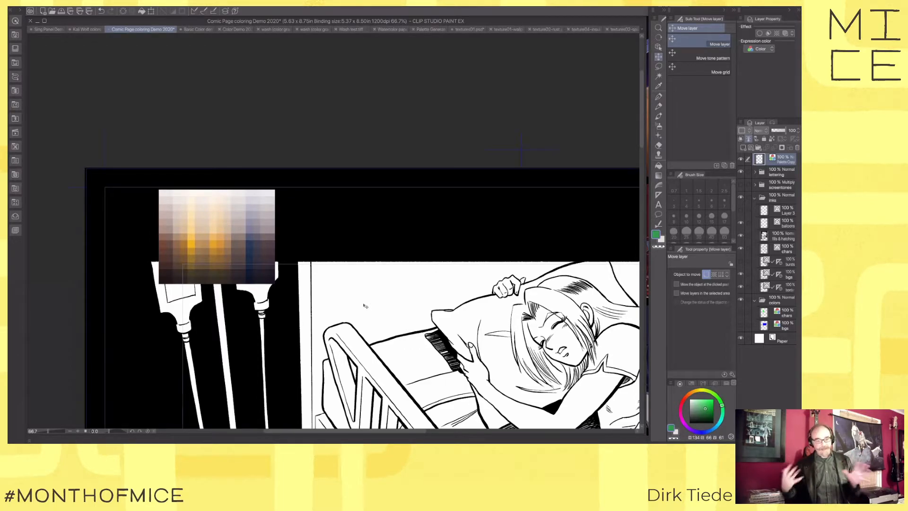
Step: Return to the Sing Panel Demo 2020 document and view the colored panel
click(56, 27)
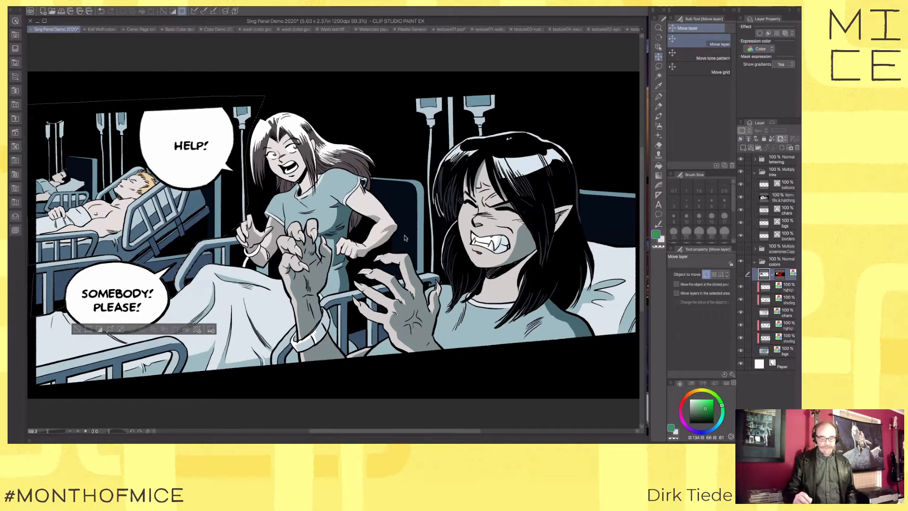
drag(375, 232, 436, 237)
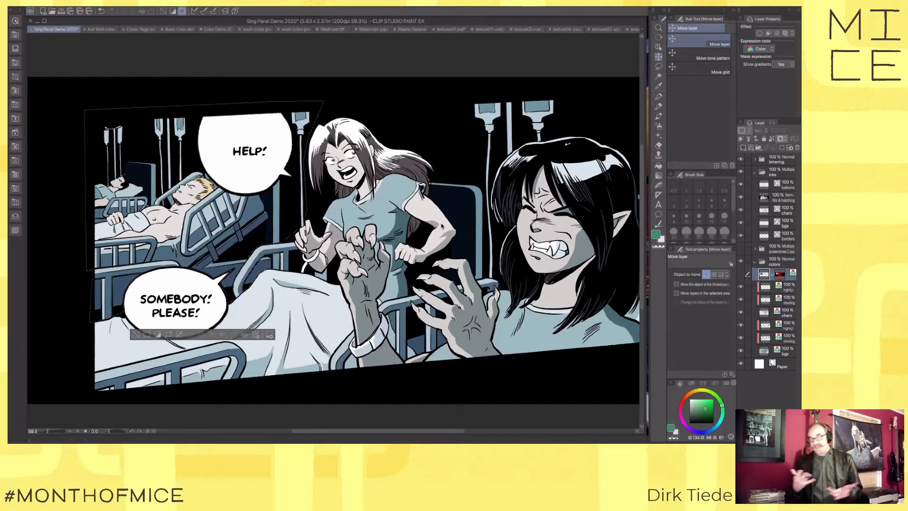
drag(494, 322, 490, 318)
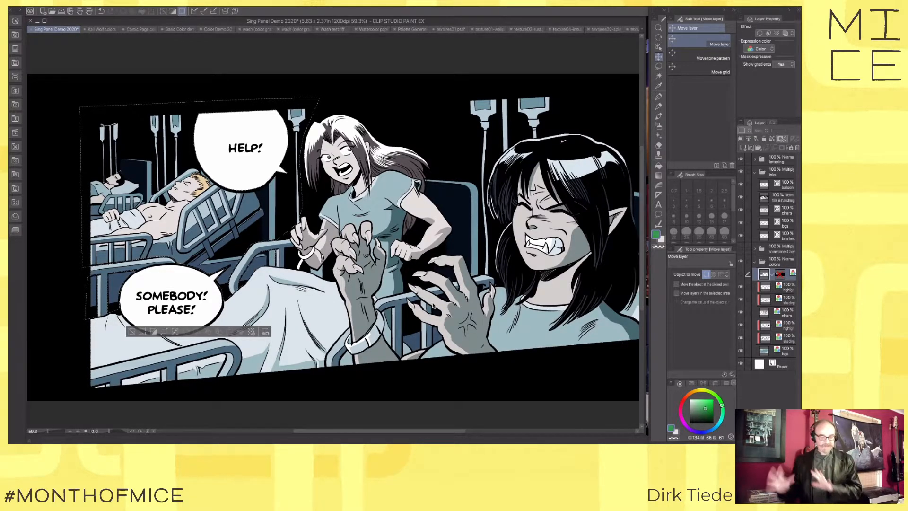
drag(472, 269, 493, 250)
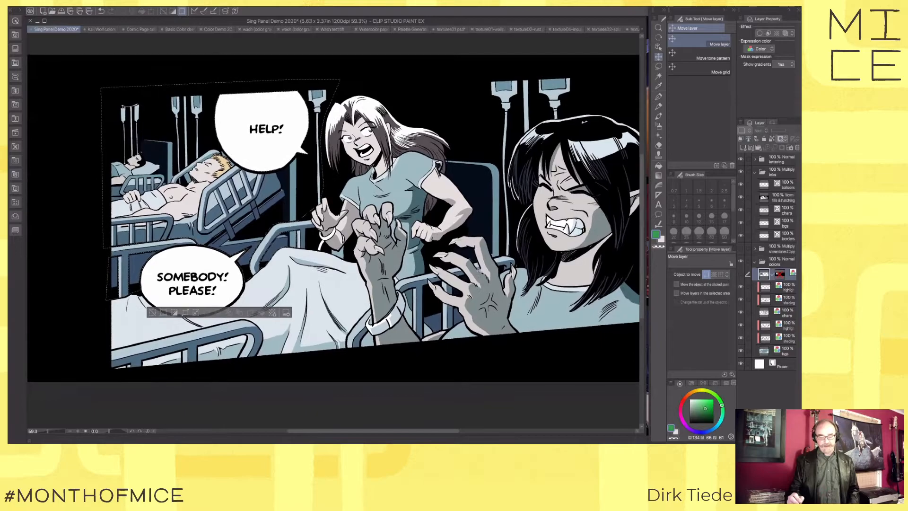
Step: Show the dark blue overlay layer at the top of the colors folder, clear the selection and set its opacity to 50%
click(740, 274)
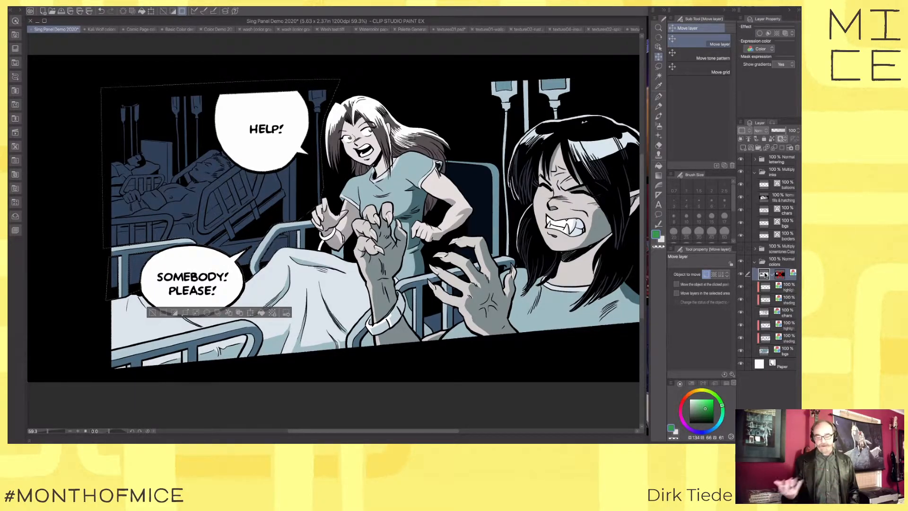
key(ctrl+d)
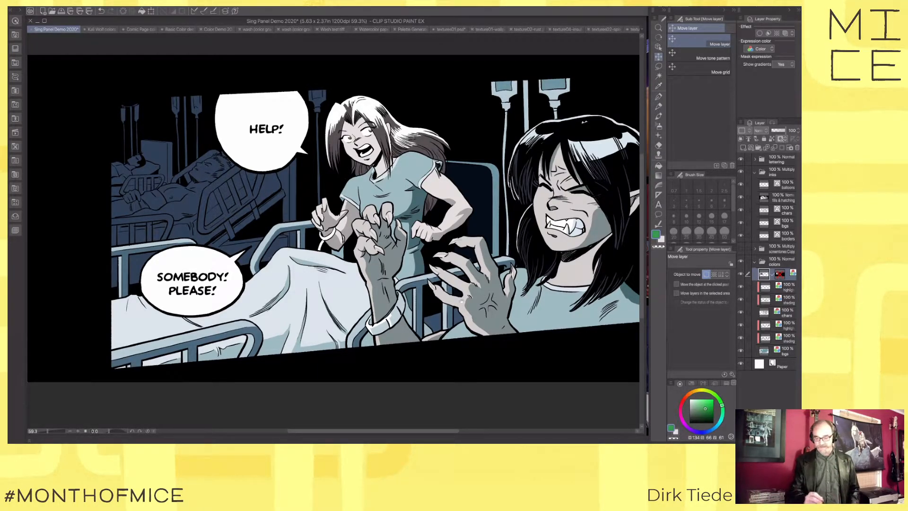
drag(441, 348, 499, 319)
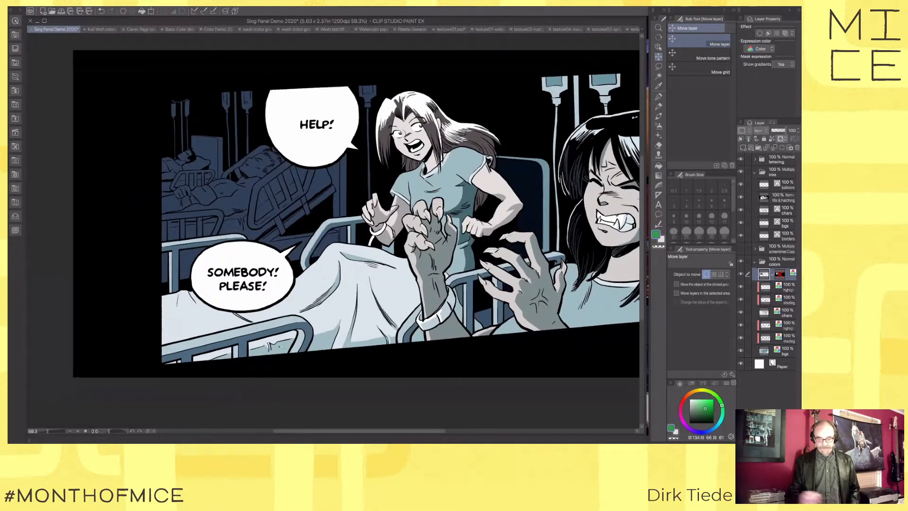
drag(392, 306, 392, 332)
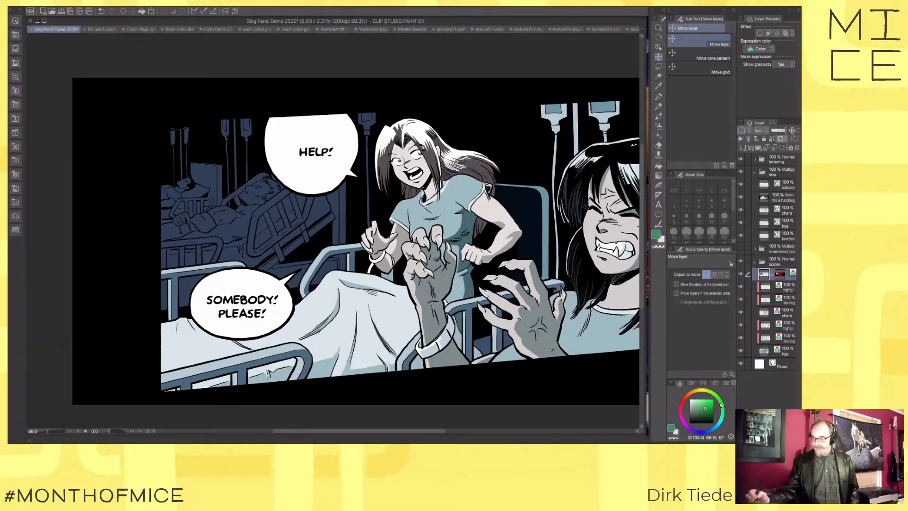
click(792, 131)
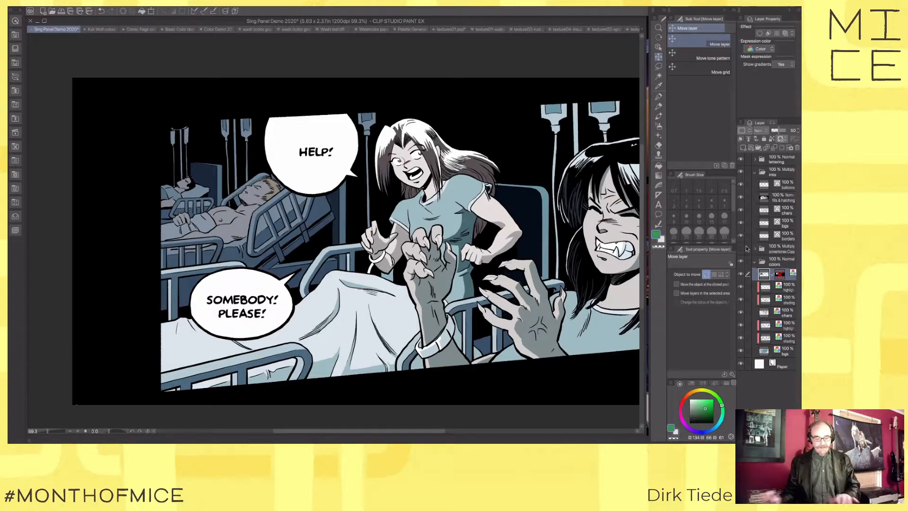
Step: Load the blue overlay layer's mask as a selection and inspect the mask area over the artwork
ctrl+click(781, 277)
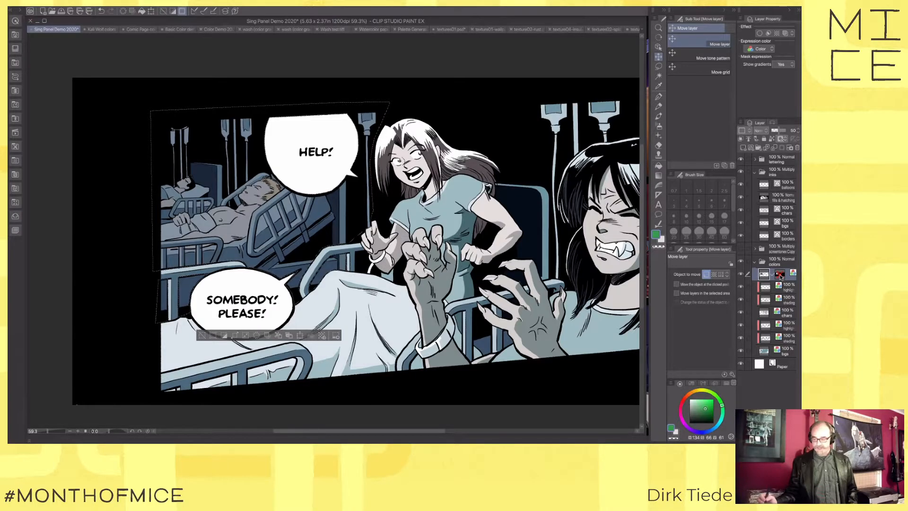
alt+click(780, 276)
key(ctrl+d)
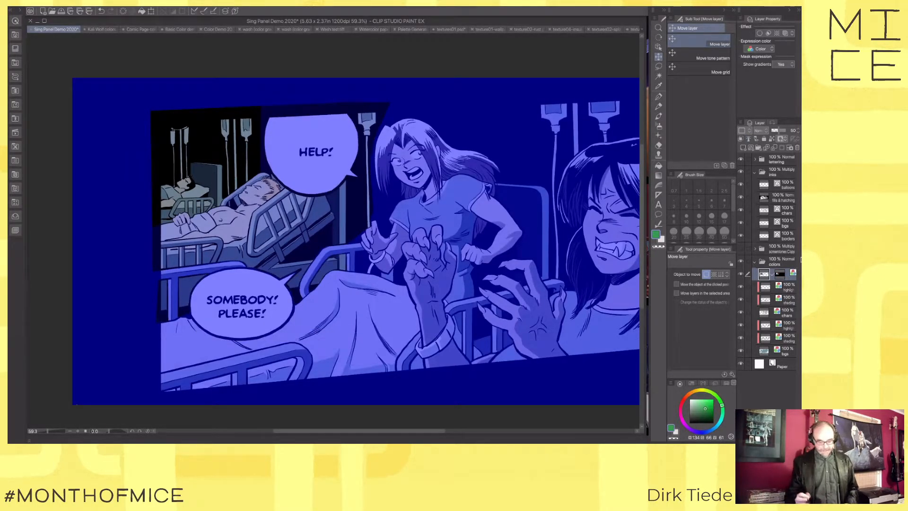
key(m)
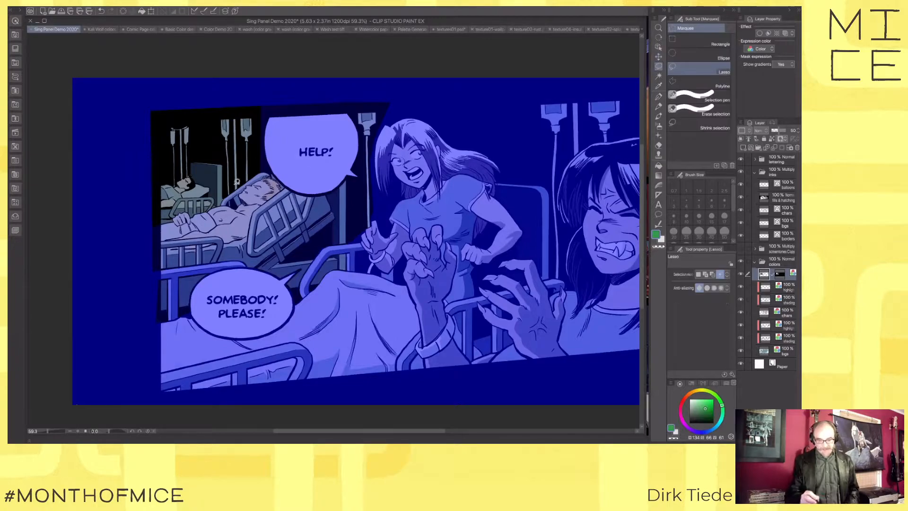
alt+click(781, 277)
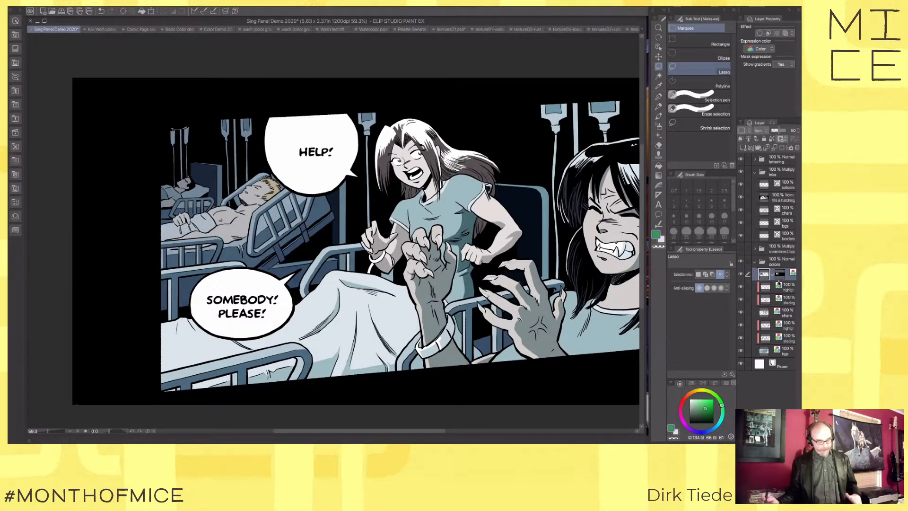
alt+click(780, 277)
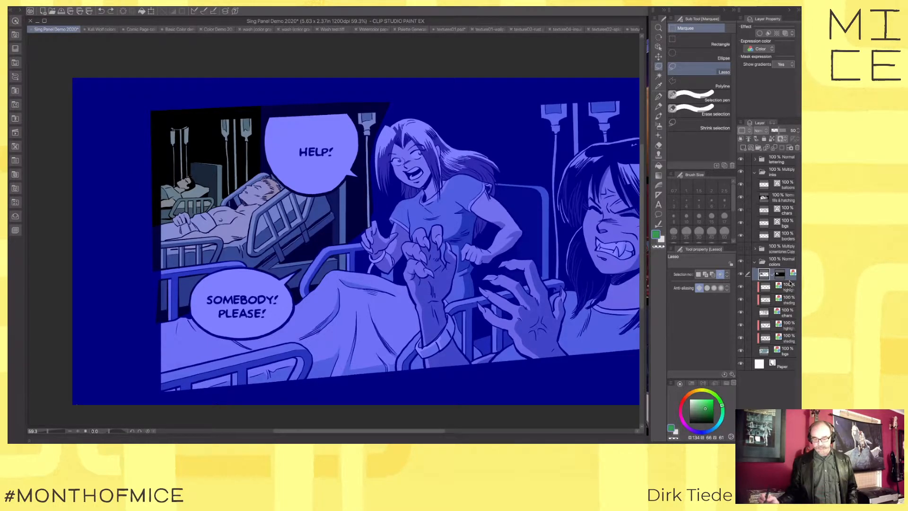
key(ctrl+z)
key(ctrl+z)
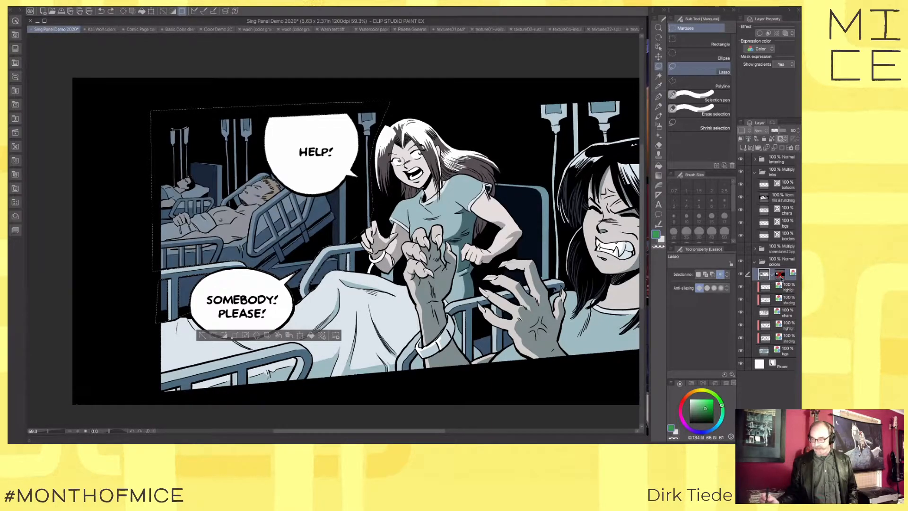
Step: Disable the blue overlay layer's mask and set the layer's opacity to 100%
right_click(781, 278)
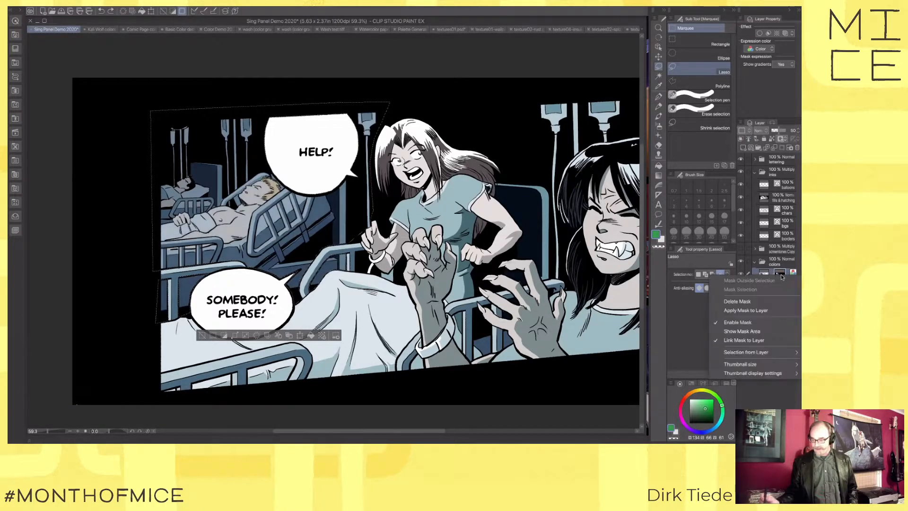
click(758, 322)
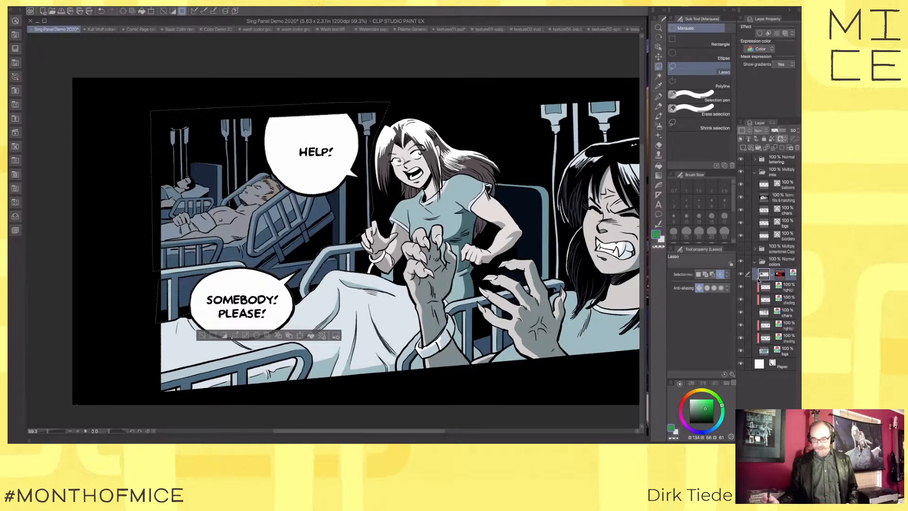
drag(779, 131, 792, 134)
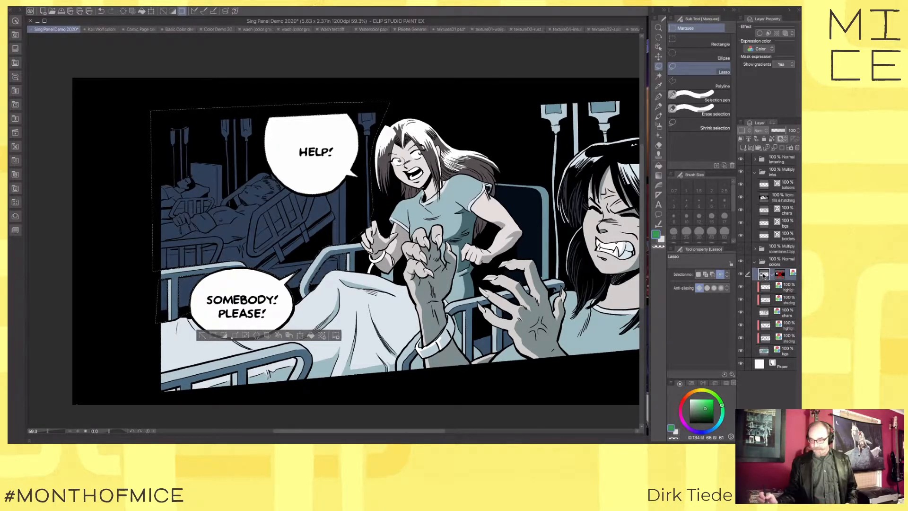
key(super+j)
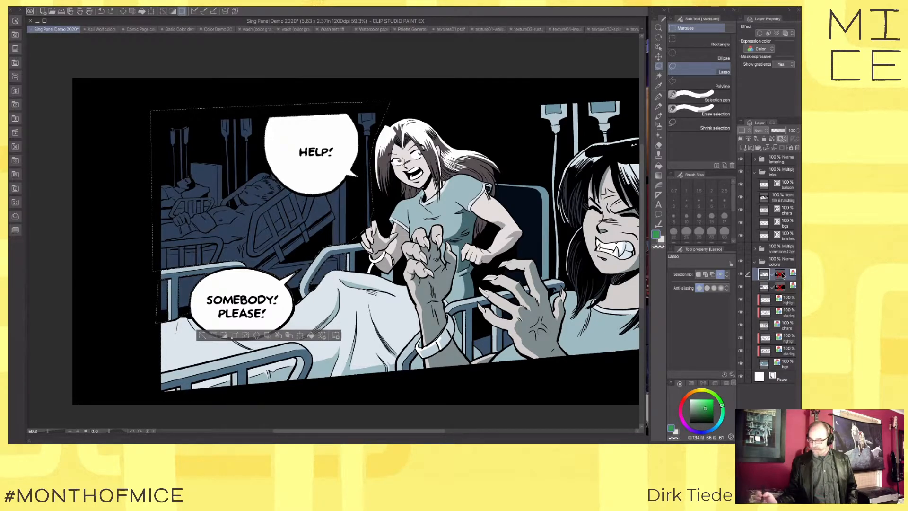
key(super+z)
Step: Sample the dark blue from the background beds, add a new raster layer above the overlay layer and hide the old overlay
key(i)
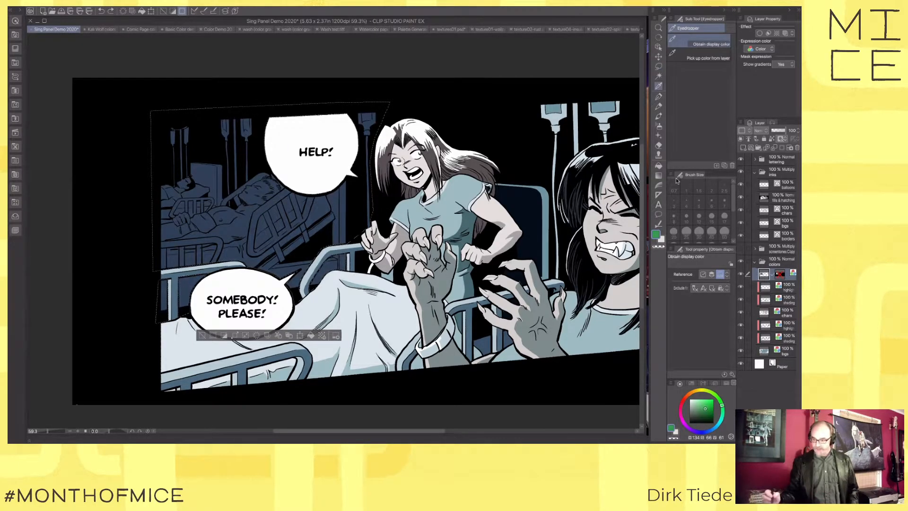
click(293, 212)
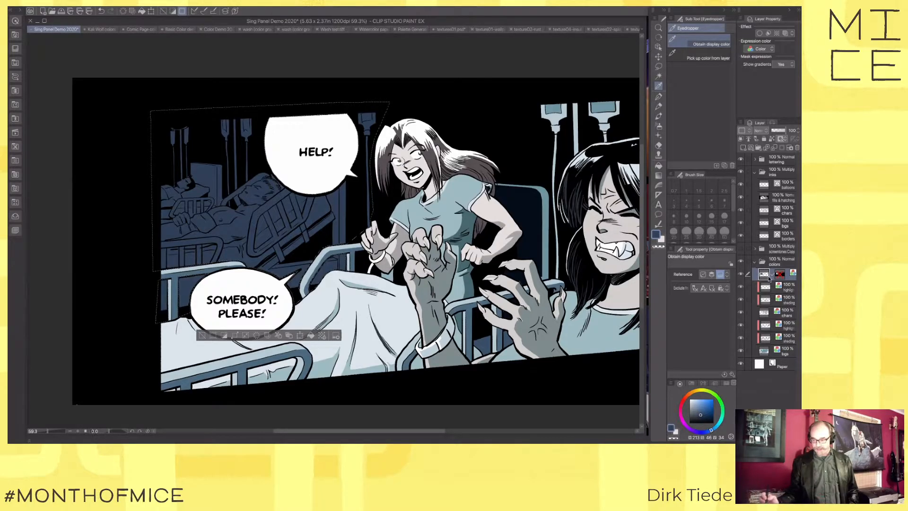
click(742, 148)
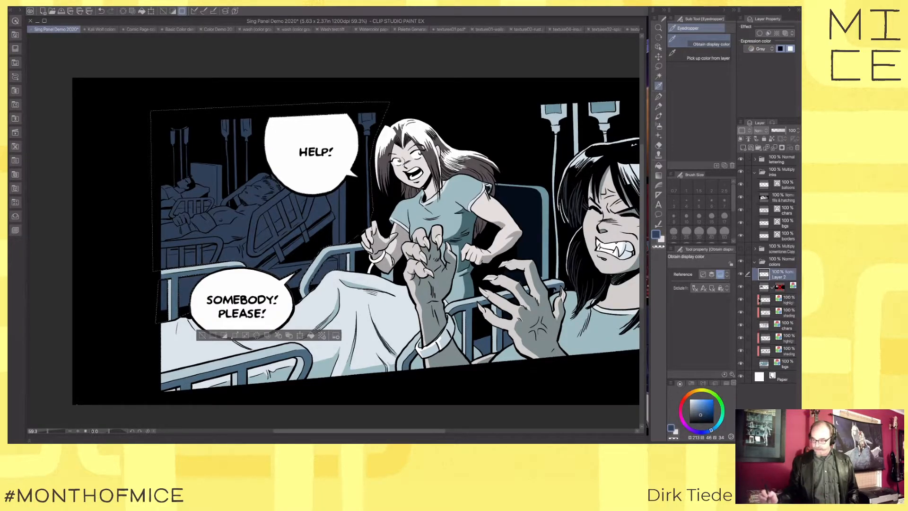
click(741, 287)
Step: Set the new layer's expression color to Color, fill the selected background area with the sampled blue and clear the selection
click(759, 47)
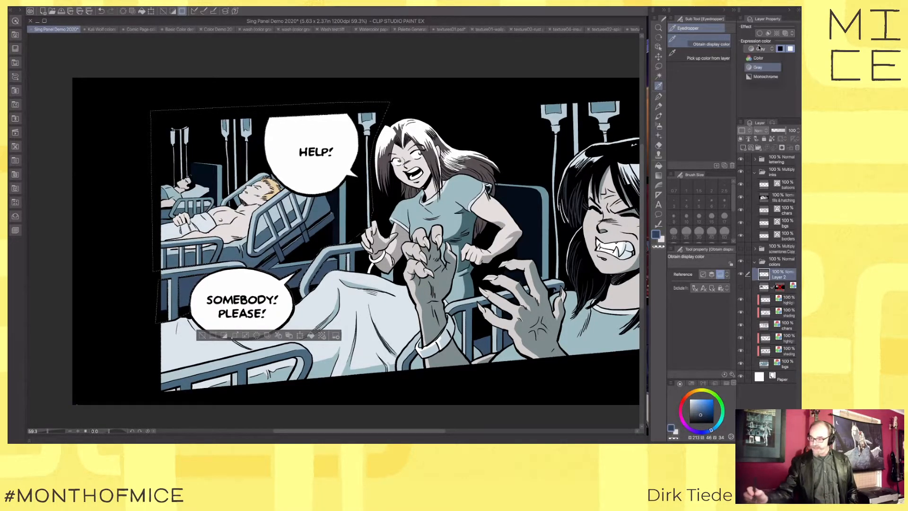
click(758, 58)
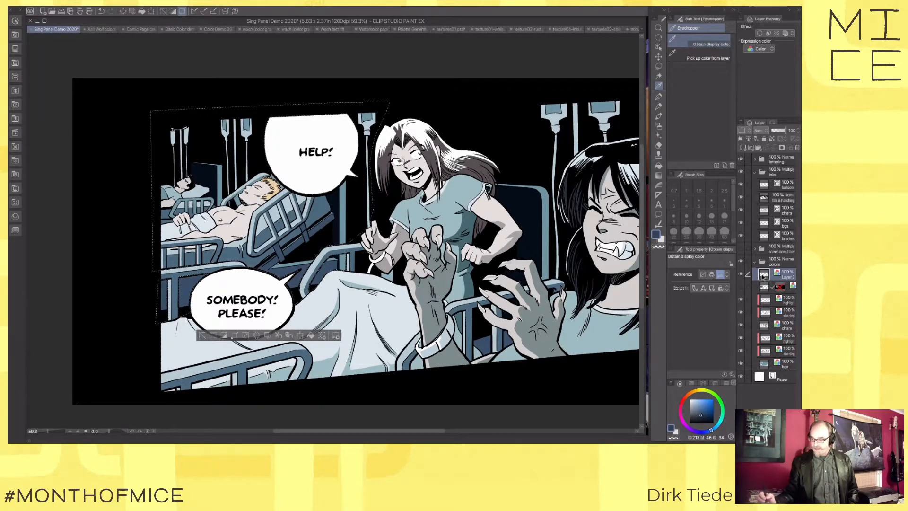
click(311, 335)
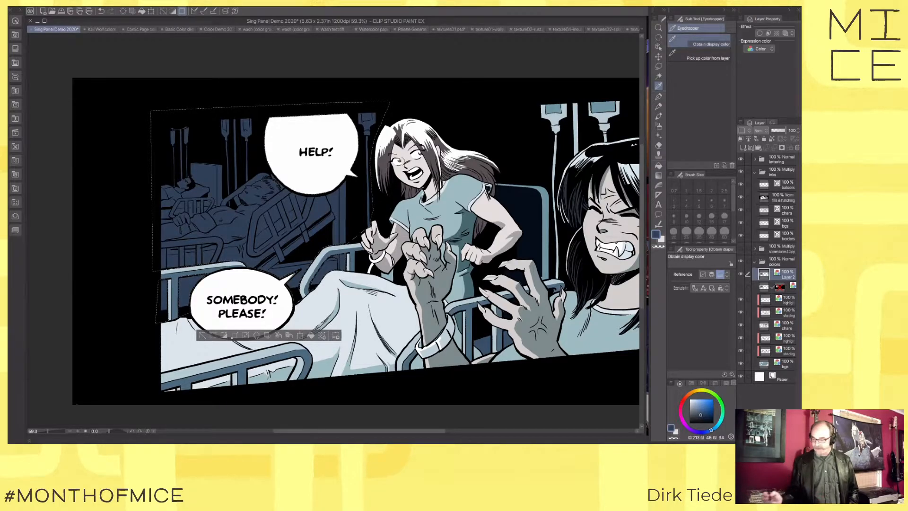
key(ctrl+d)
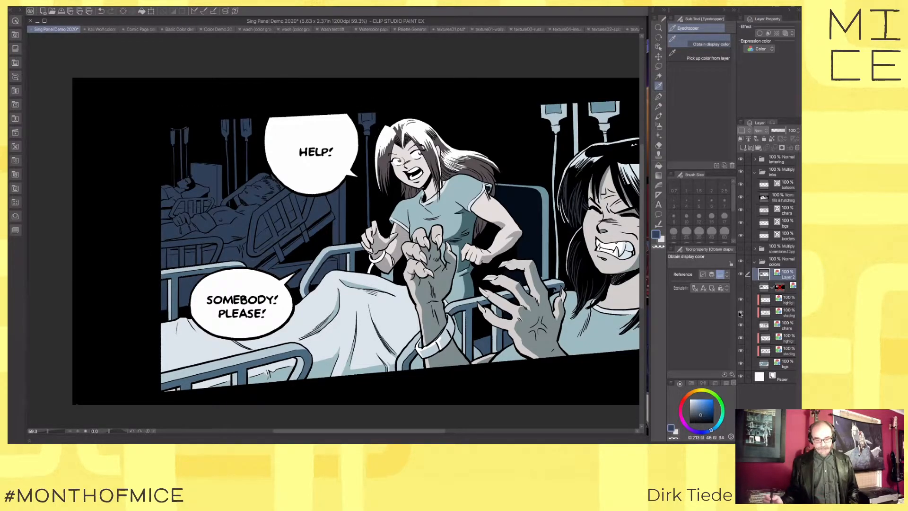
Step: Lasso around the nearer background bed, intersect the selection with the blue layer's filled area and create a layer mask from it
key(m)
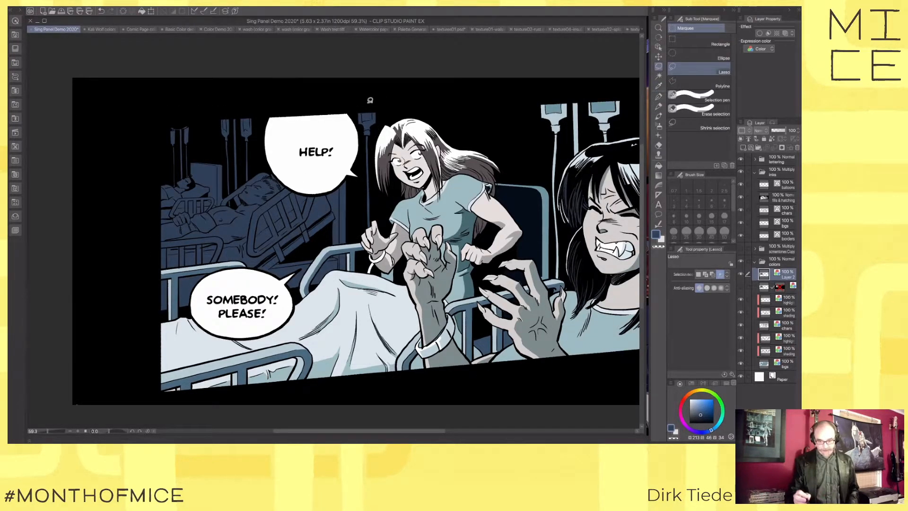
mouse_move(335, 99)
mouse_down()
mouse_move(258, 148)
mouse_move(250, 178)
mouse_move(222, 203)
mouse_move(152, 228)
mouse_move(138, 309)
mouse_move(295, 296)
mouse_move(350, 275)
mouse_move(360, 240)
mouse_move(380, 219)
mouse_move(375, 153)
mouse_move(374, 100)
mouse_up()
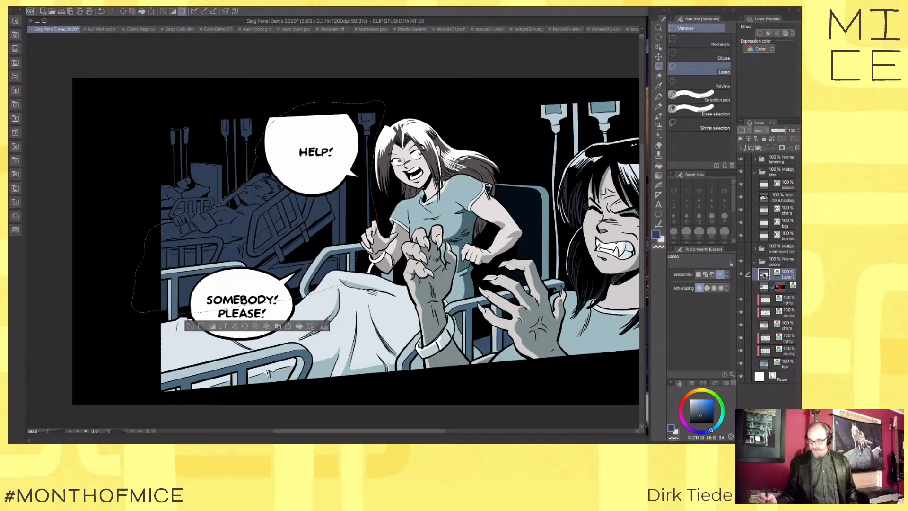
alt+shift+super+click(765, 276)
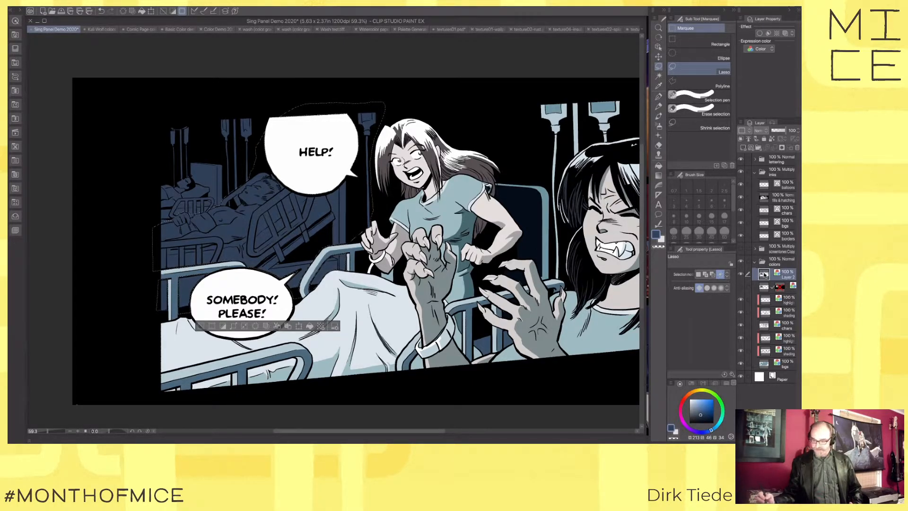
click(782, 147)
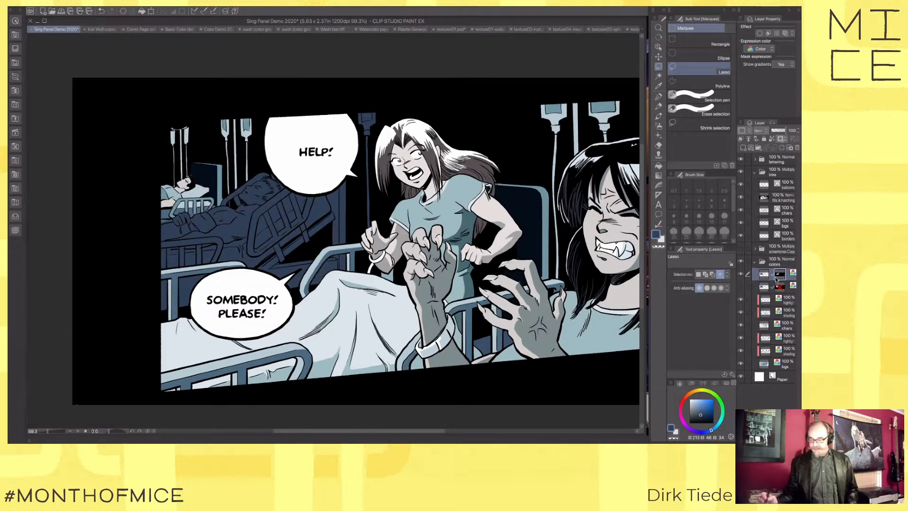
Step: Inspect the new layer mask by toggling its mask area display over the panel
alt+click(780, 275)
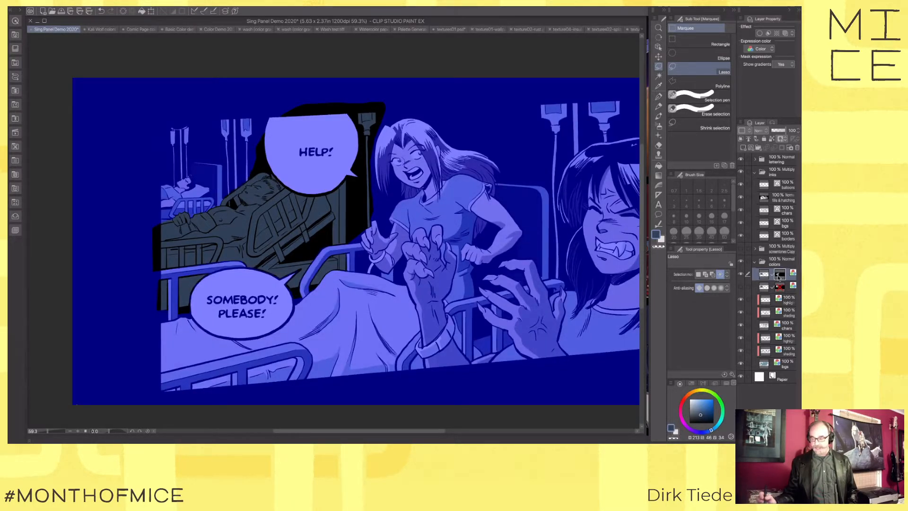
alt+click(785, 276)
alt+click(782, 276)
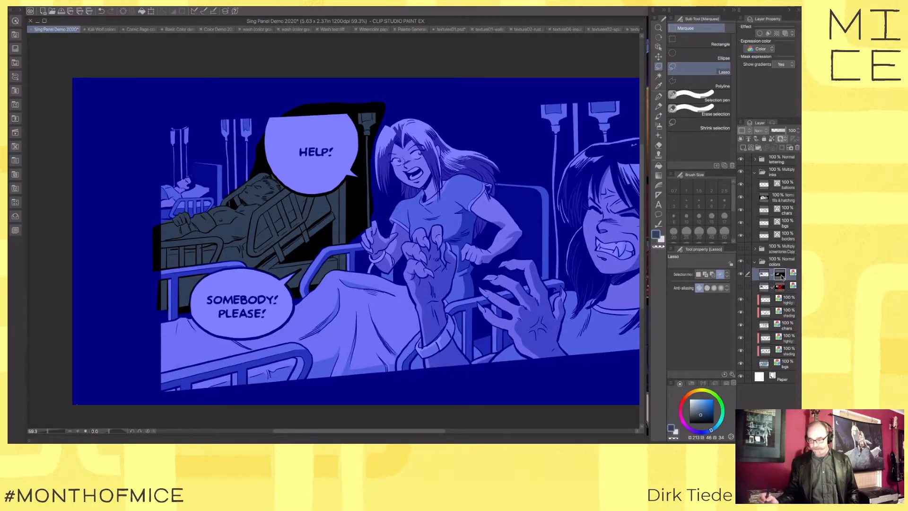
alt+click(780, 277)
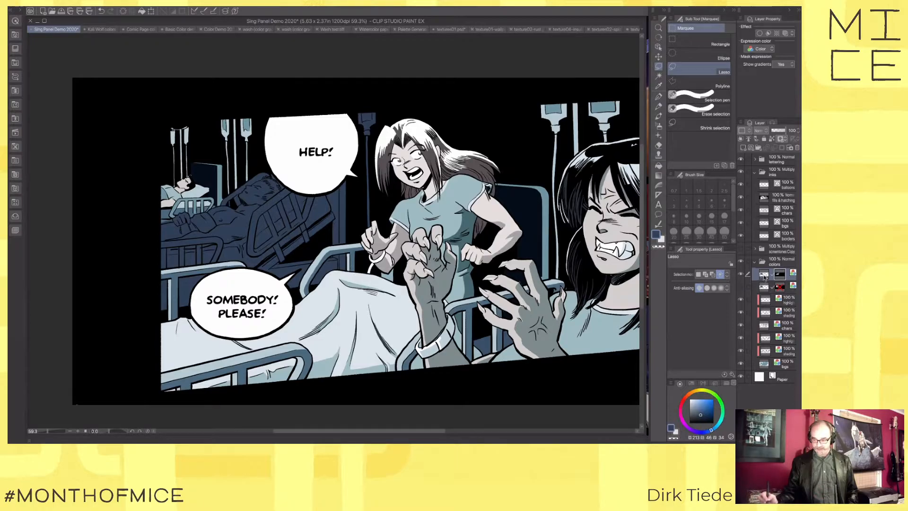
Step: Load the blue overlay layer's filled area as a selection and reverse the layer mask's black and white with Reverse Gradient
ctrl+click(765, 276)
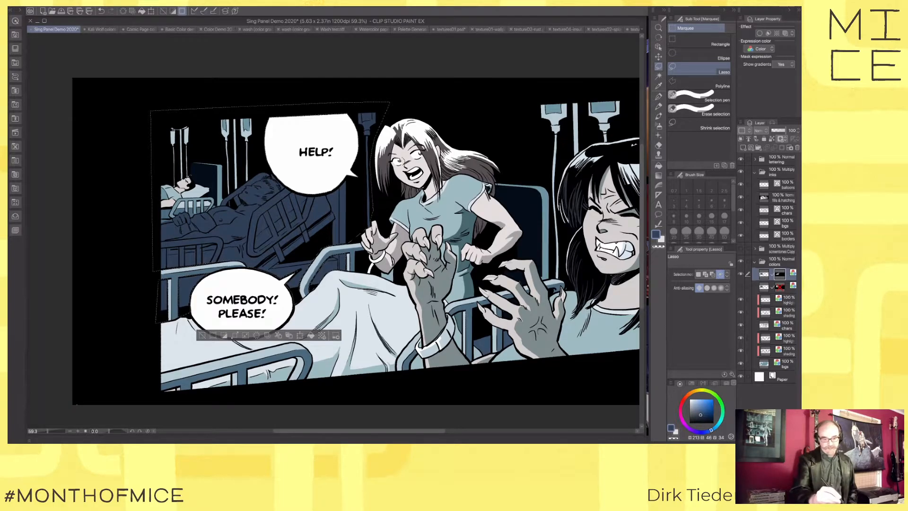
click(107, 6)
click(107, 7)
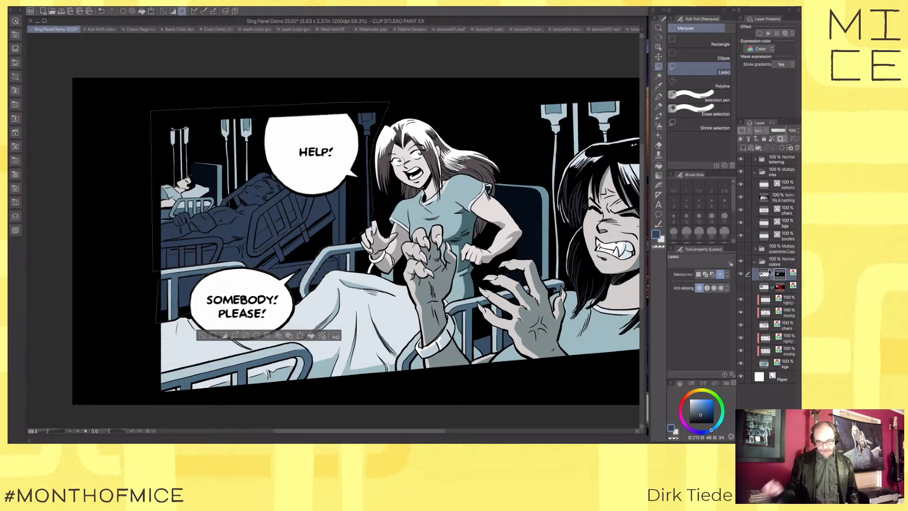
click(107, 7)
mouse_move(137, 143)
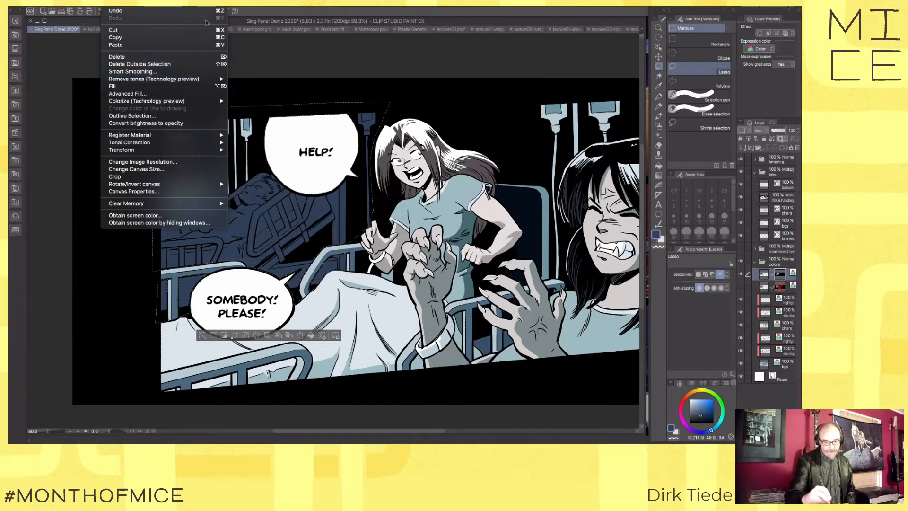
mouse_move(205, 6)
mouse_move(250, 6)
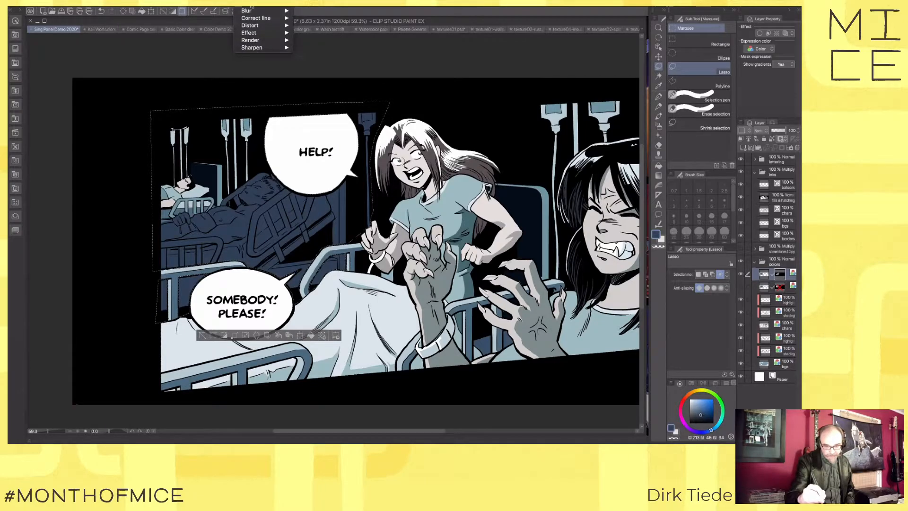
mouse_move(250, 26)
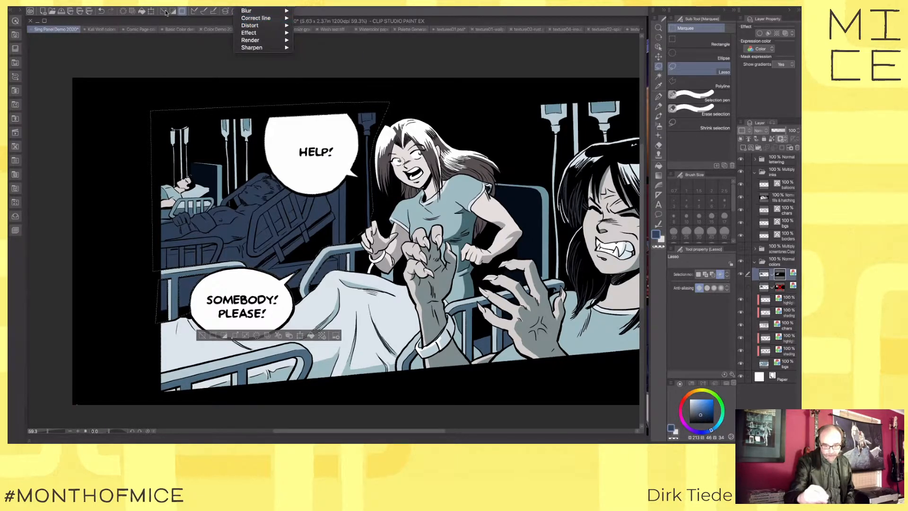
mouse_move(114, 7)
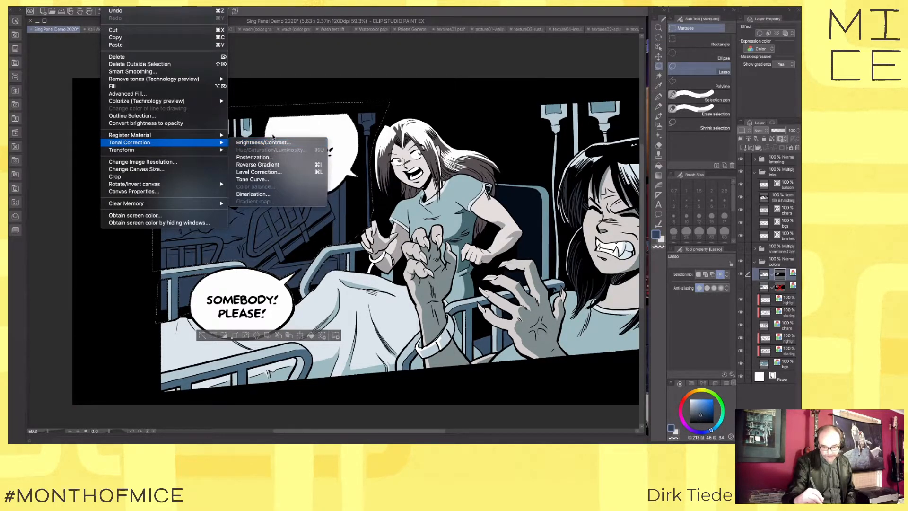
click(270, 164)
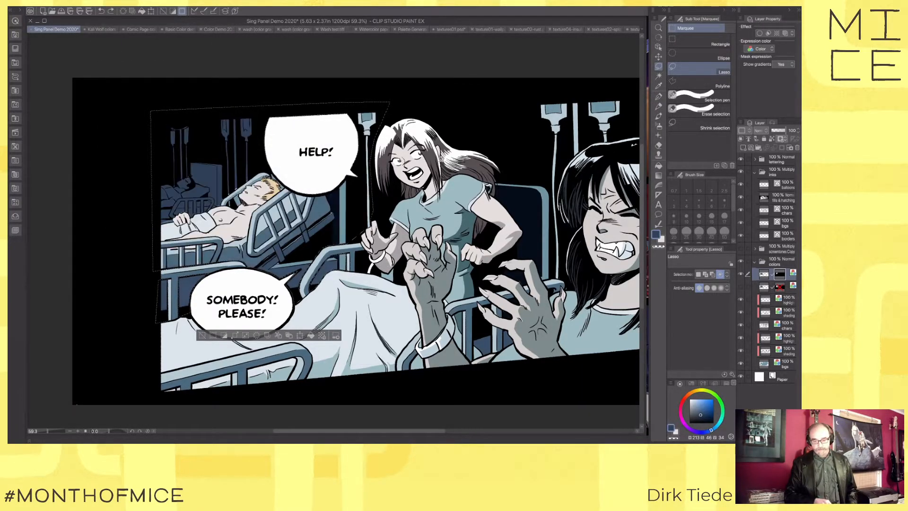
Step: Reverse the layer mask's tones back, invert them once more and clear the selection
key(super+i)
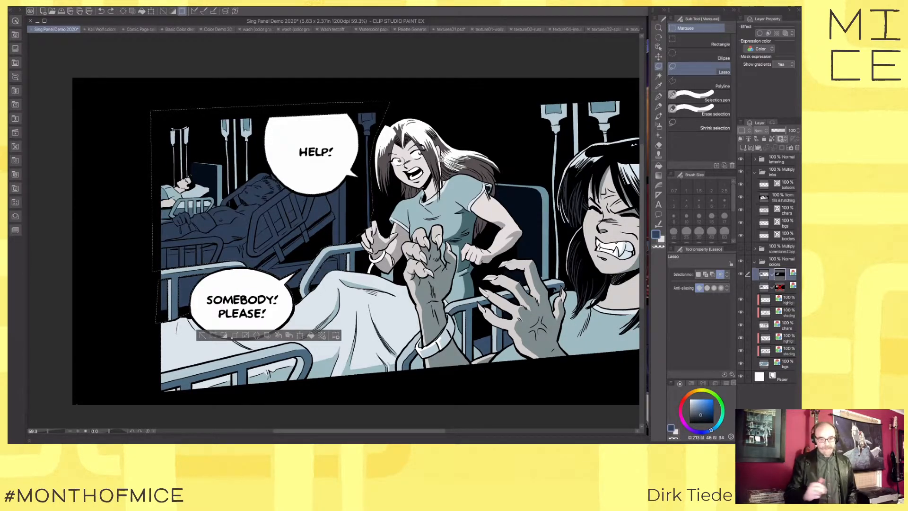
click(227, 5)
click(234, 6)
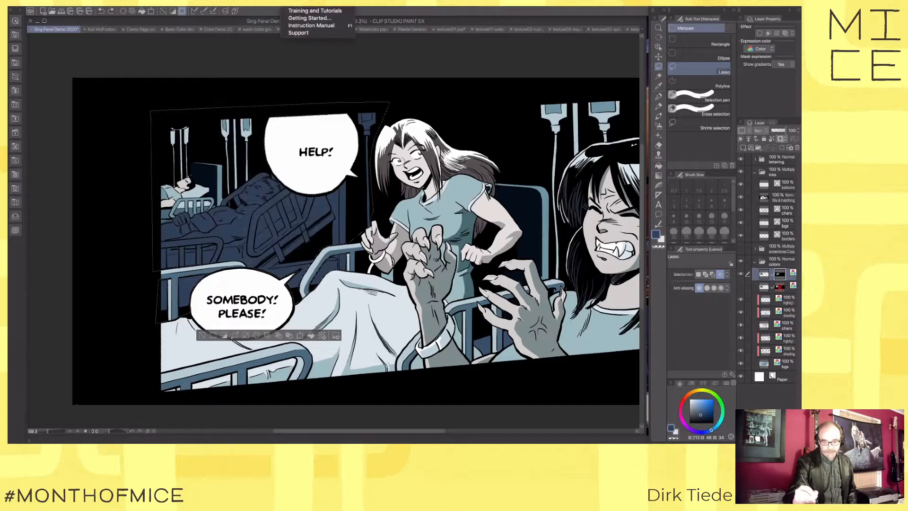
click(272, 4)
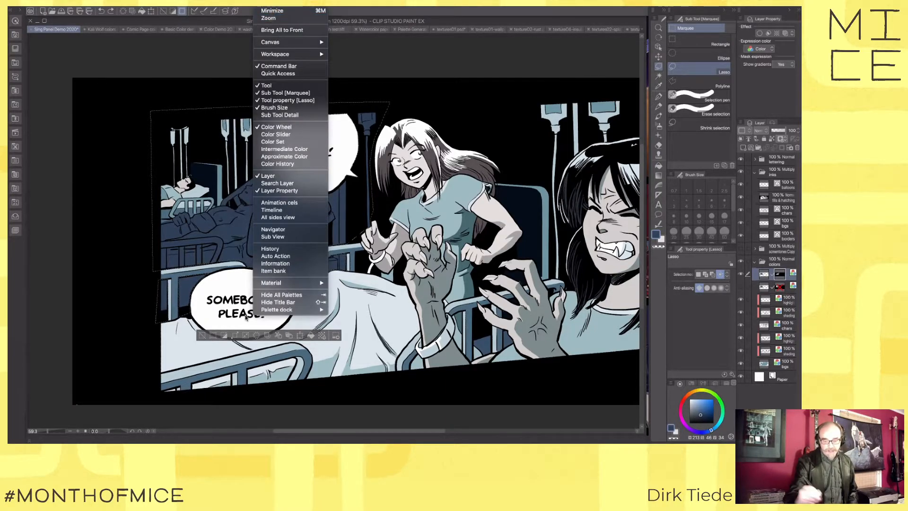
click(304, 376)
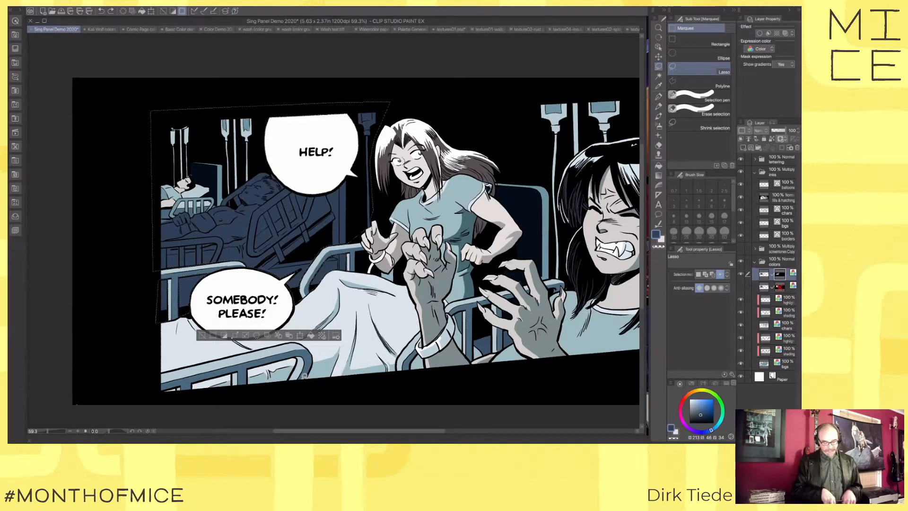
key(super+i)
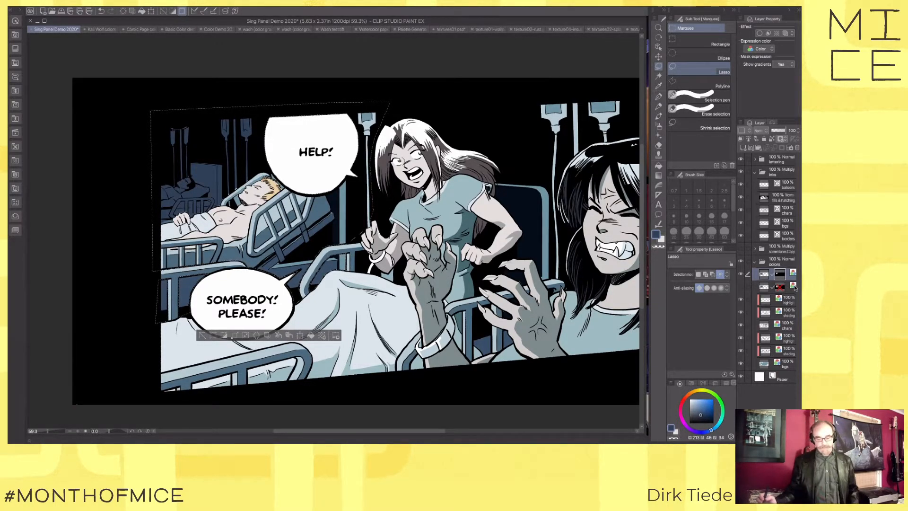
key(super+d)
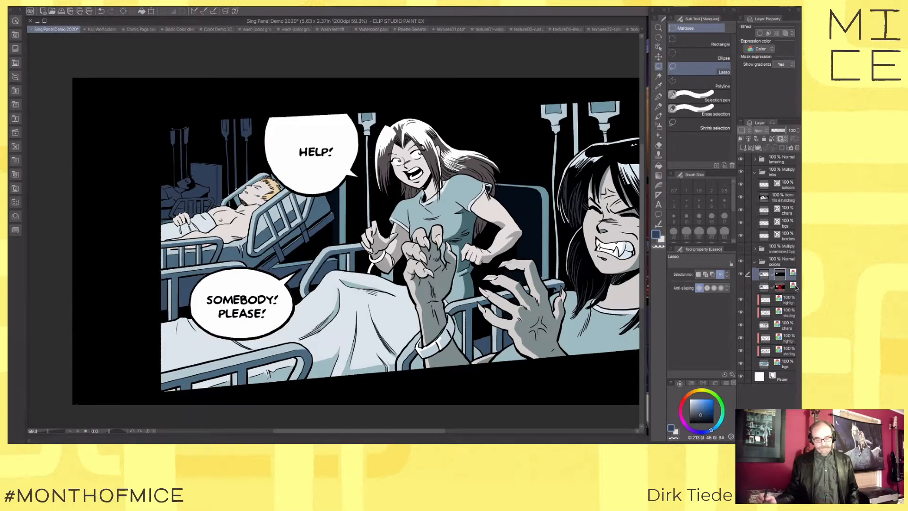
Step: Target the overlay layer's mask and load its revealed area around the nearer bed as a selection
super+click(765, 274)
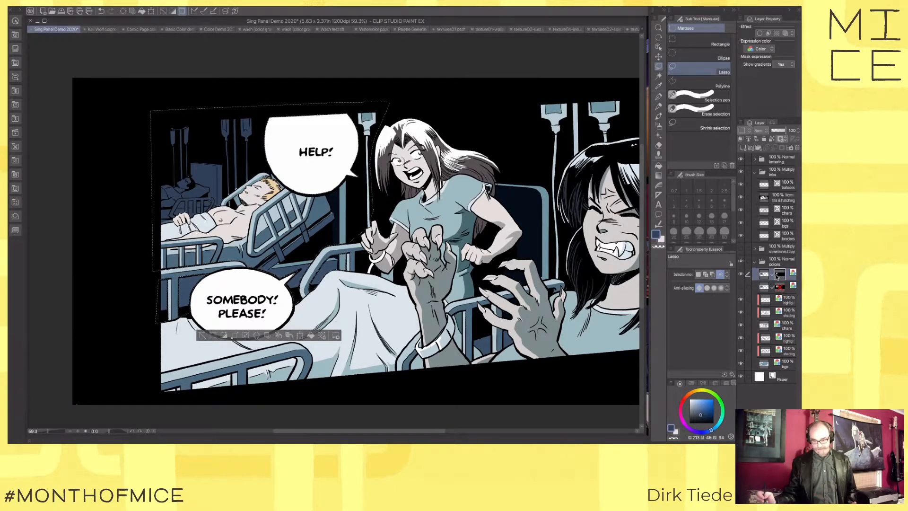
click(779, 275)
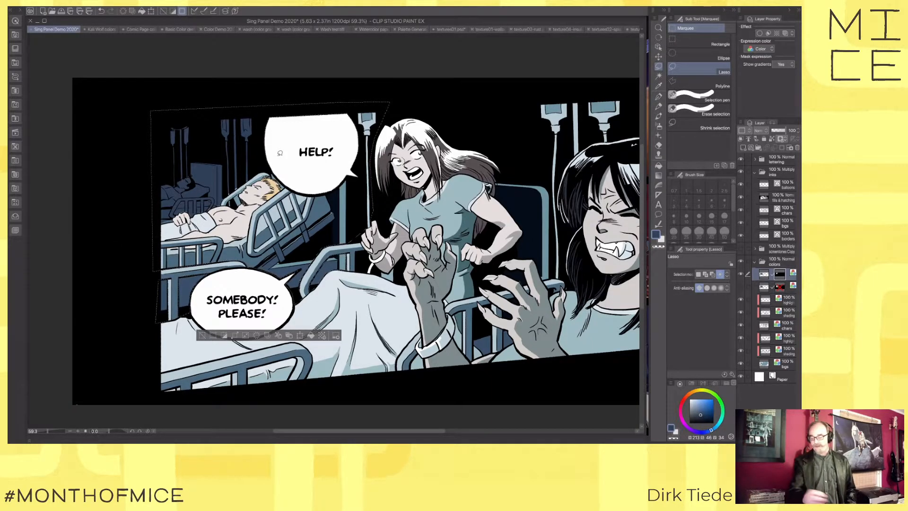
super+click(780, 278)
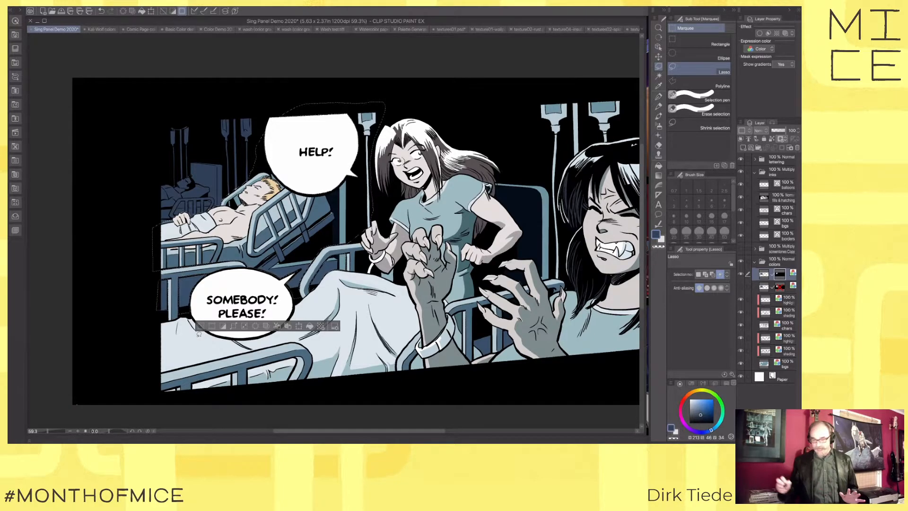
Step: Darken the selected part of the layer mask with Level Correction, lowering the output white level to about half
click(109, 2)
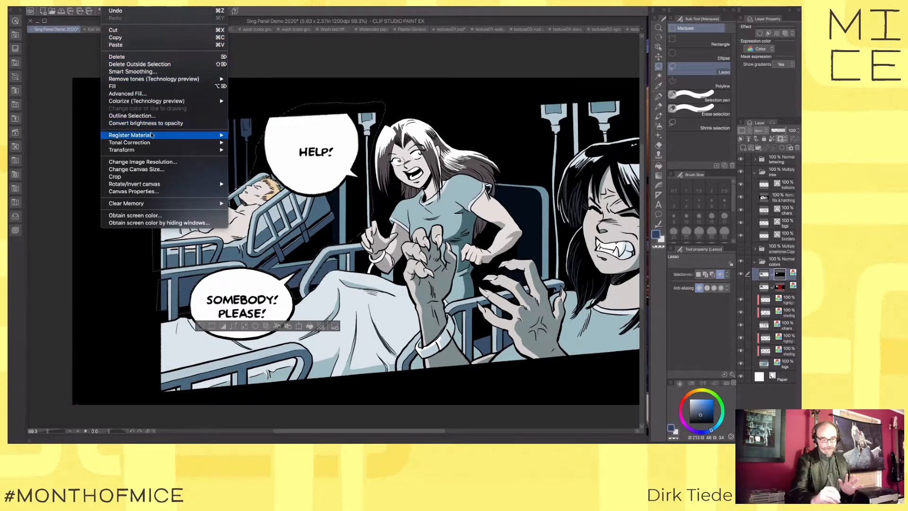
mouse_move(147, 142)
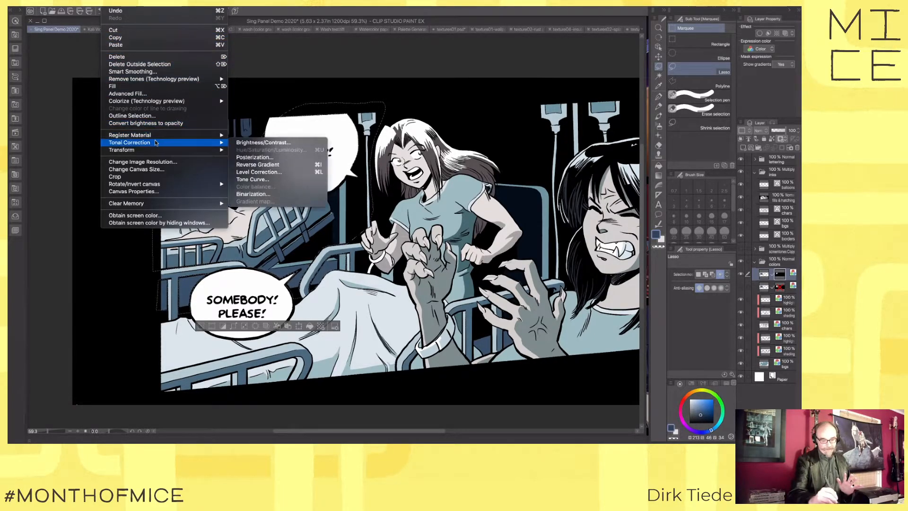
click(293, 172)
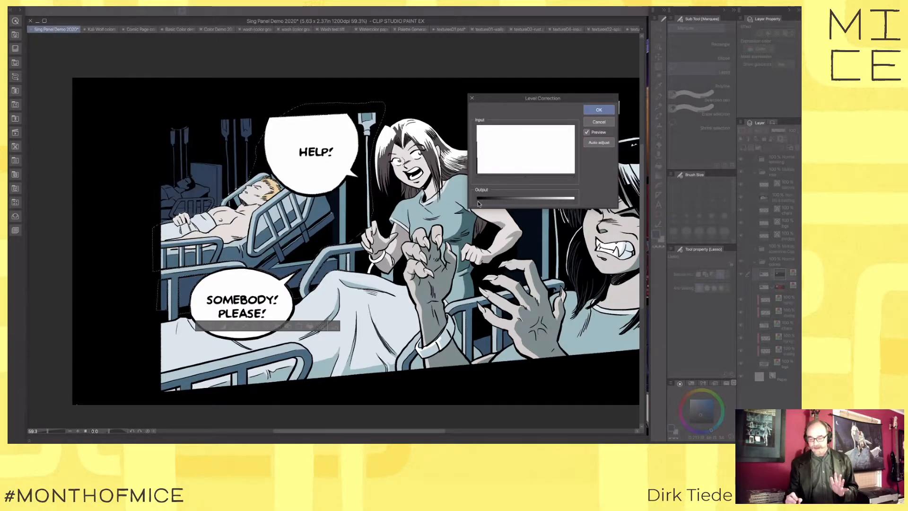
mouse_move(478, 204)
mouse_down()
mouse_move(530, 206)
mouse_move(475, 206)
mouse_up()
drag(574, 203, 526, 209)
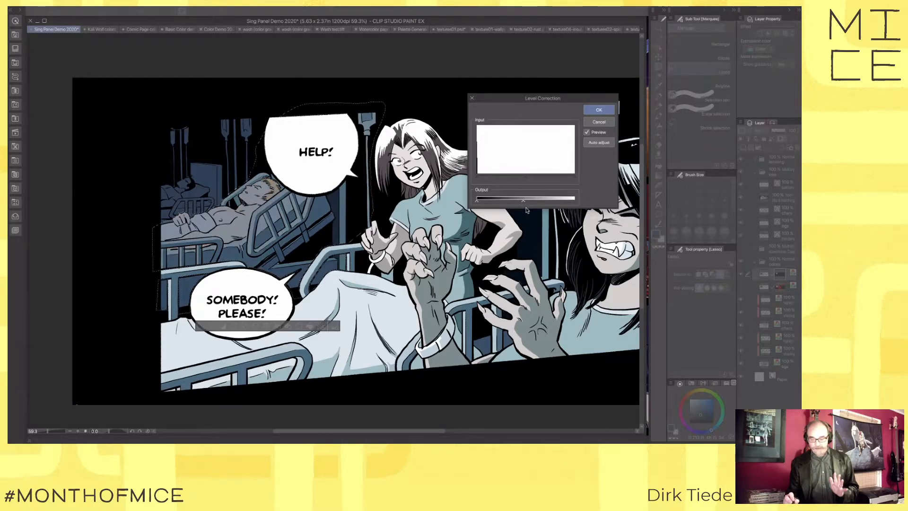
drag(548, 203, 525, 209)
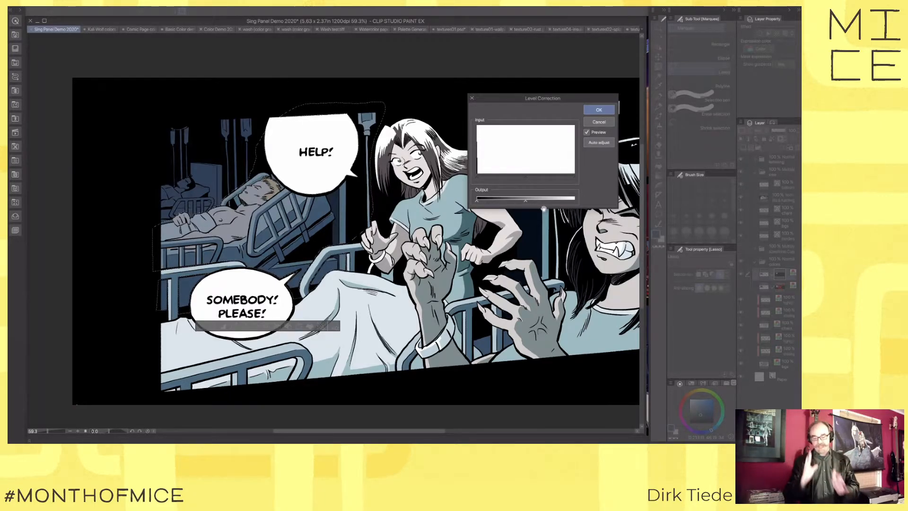
click(609, 112)
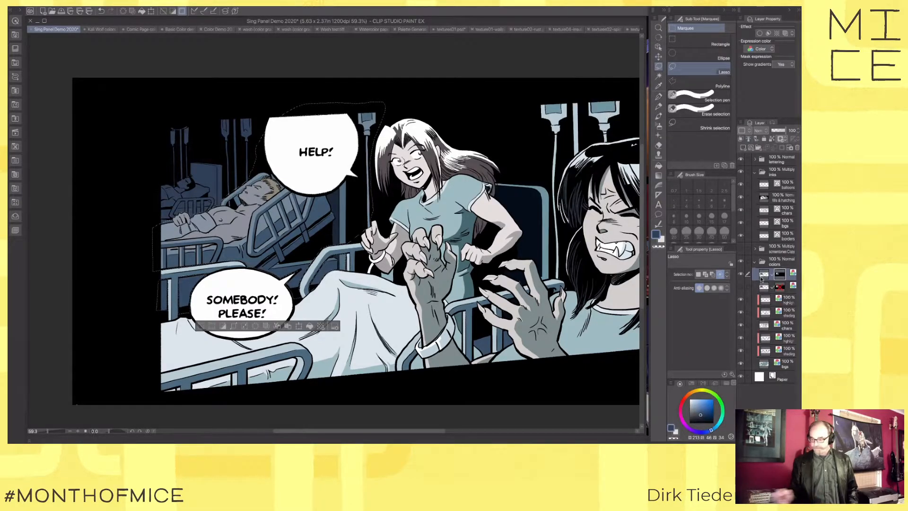
Step: Clear the selection and lower the whole overlay layer's opacity to about half
key(ctrl+d)
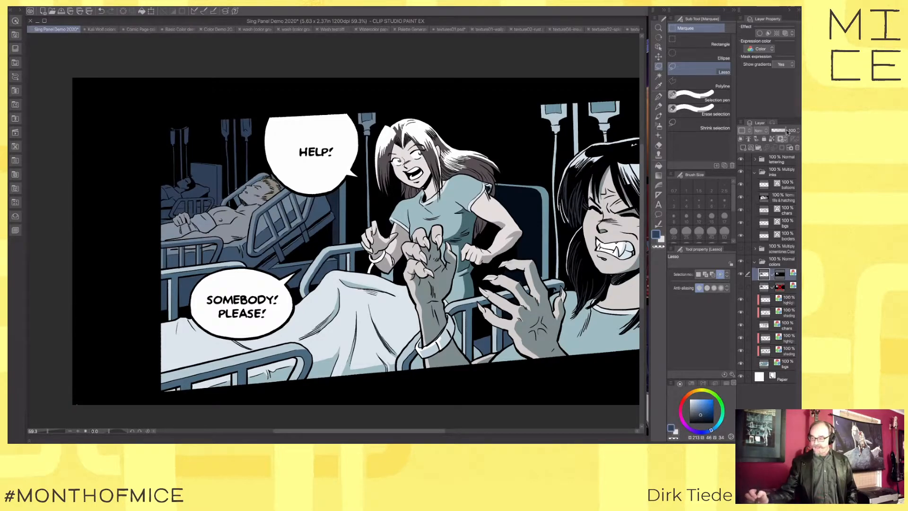
drag(783, 135, 781, 136)
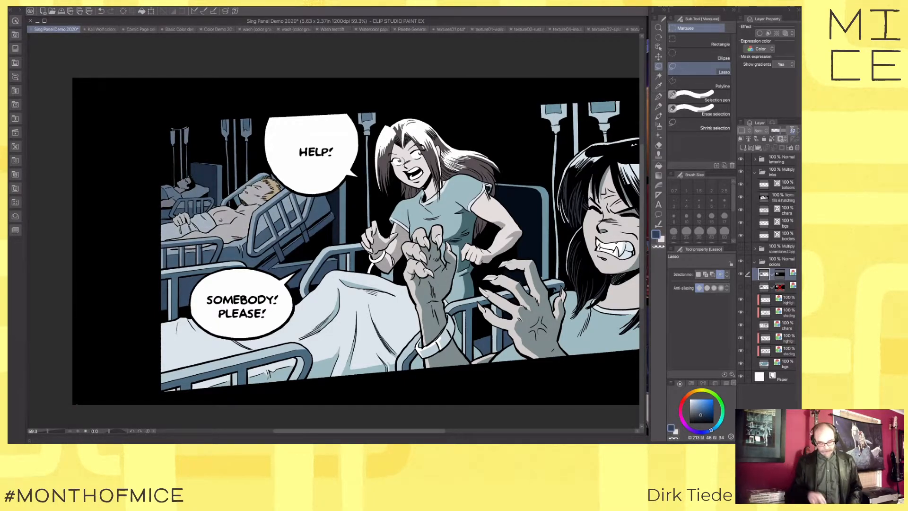
key(Return)
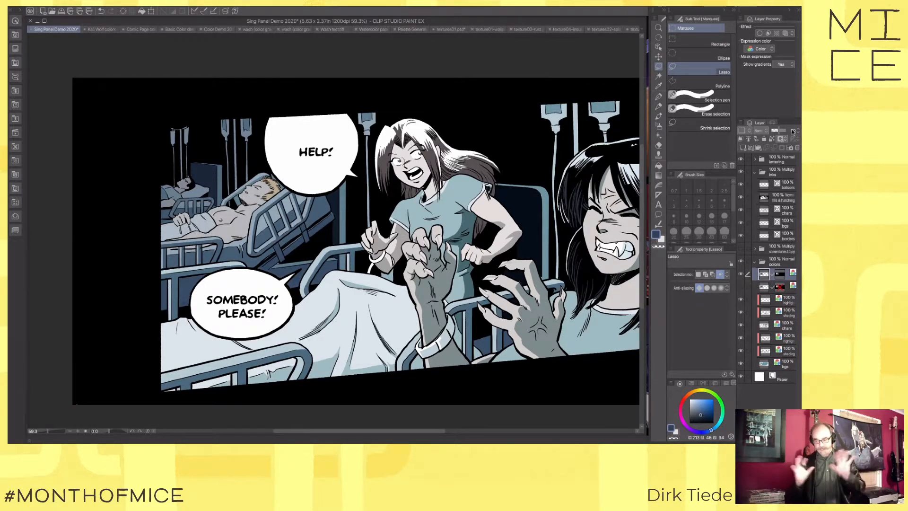
Step: Hide the new overlay layer, then show the old blue overlay with its layer mask re-enabled
click(741, 275)
click(741, 274)
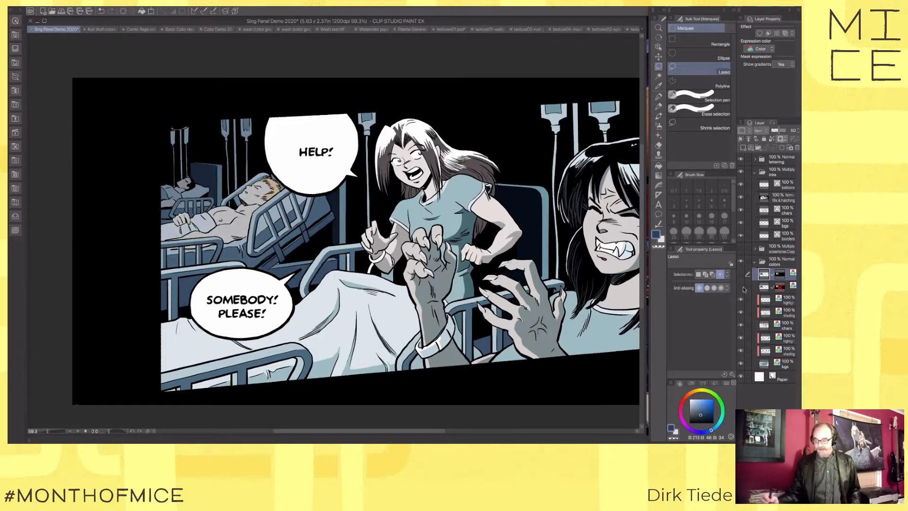
click(741, 287)
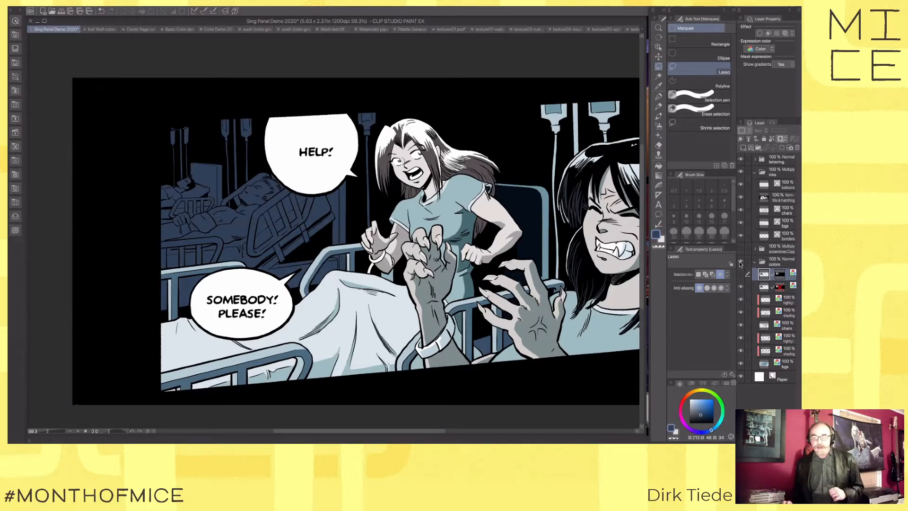
drag(497, 214, 395, 207)
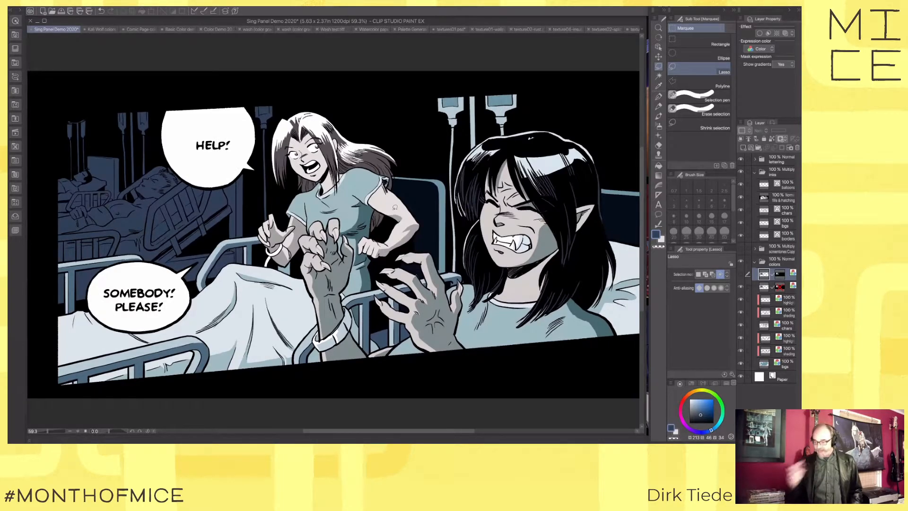
click(741, 288)
click(779, 287)
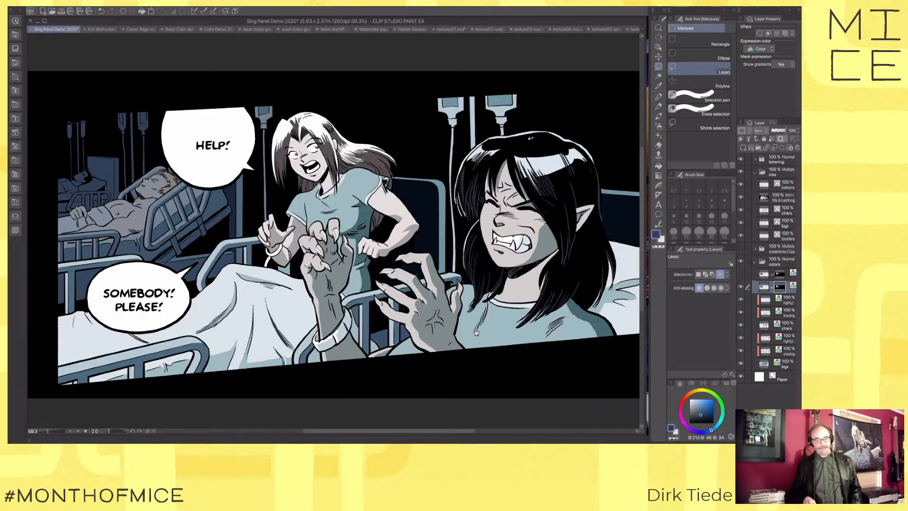
Step: Switch to the image viewer and page through the finished comic samples to FMG-sample-page03-04.jpg
key(super+Tab)
key(Down)
key(Down)
key(Down)
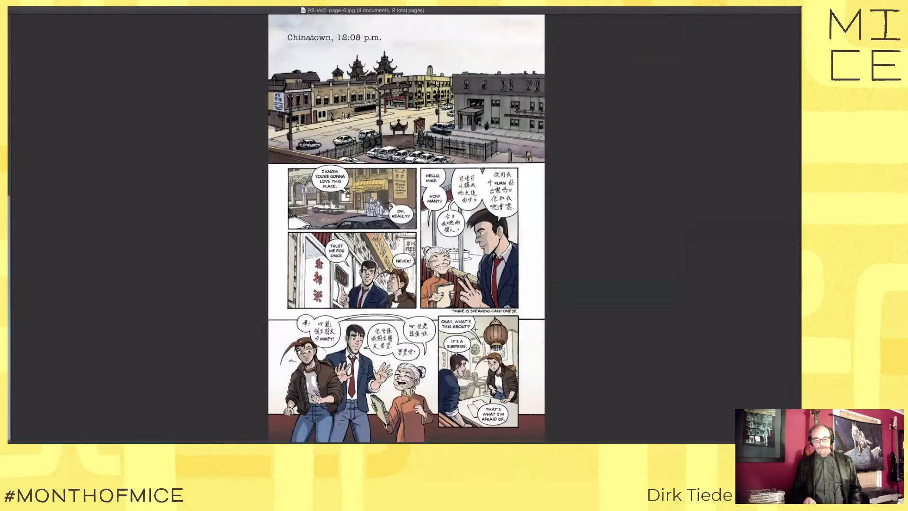
key(Down)
key(Down)
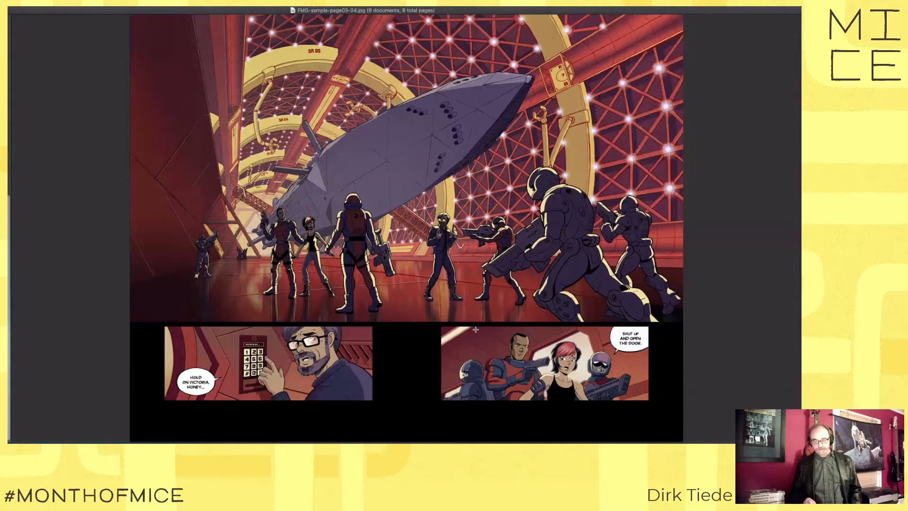
Step: Examine the coloring, lighting and overlays on the figures and spaceship in the hangar scene up close
scroll(201, 223, up, 3)
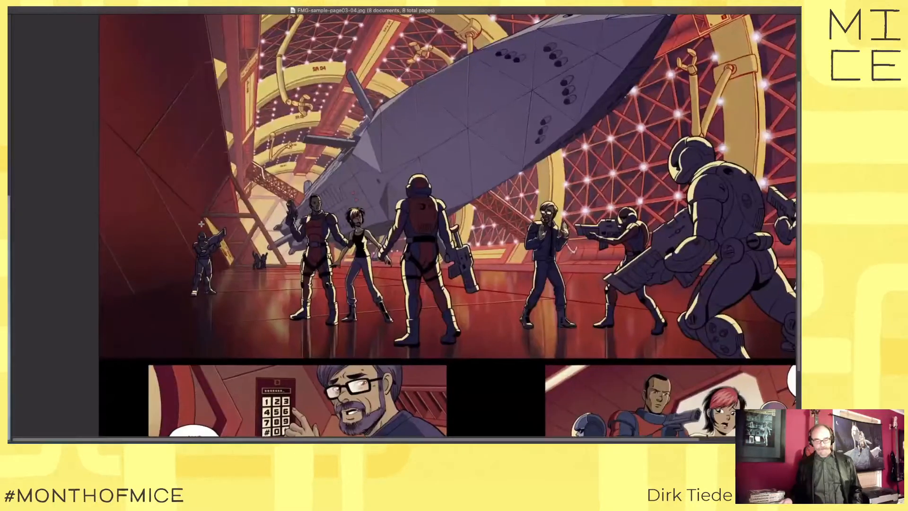
scroll(201, 224, up, 5)
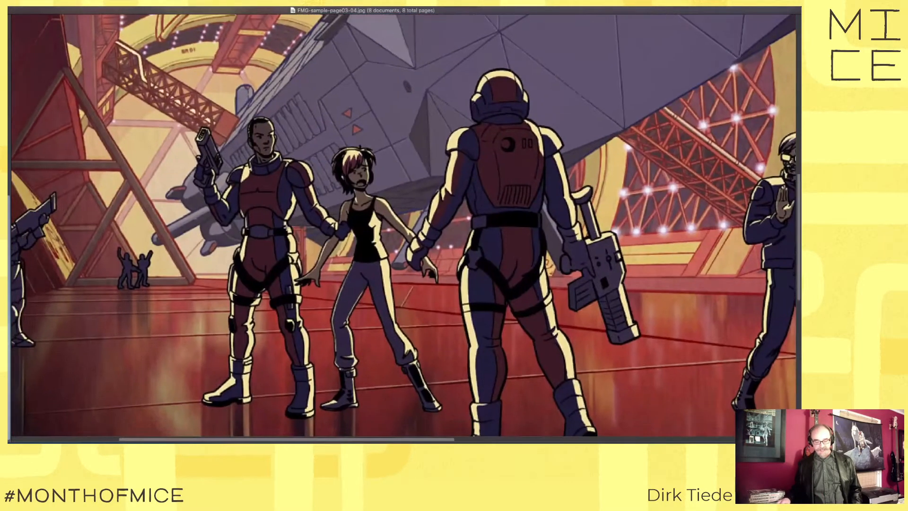
scroll(286, 228, down, 5)
scroll(287, 228, up, 5)
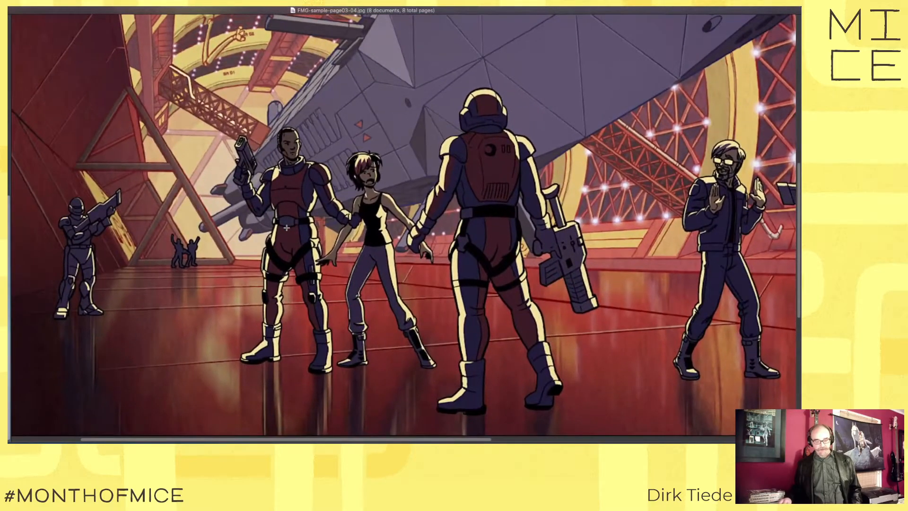
scroll(287, 227, down, 3)
scroll(286, 228, up, 4)
scroll(286, 229, right, 8)
scroll(286, 228, down, 3)
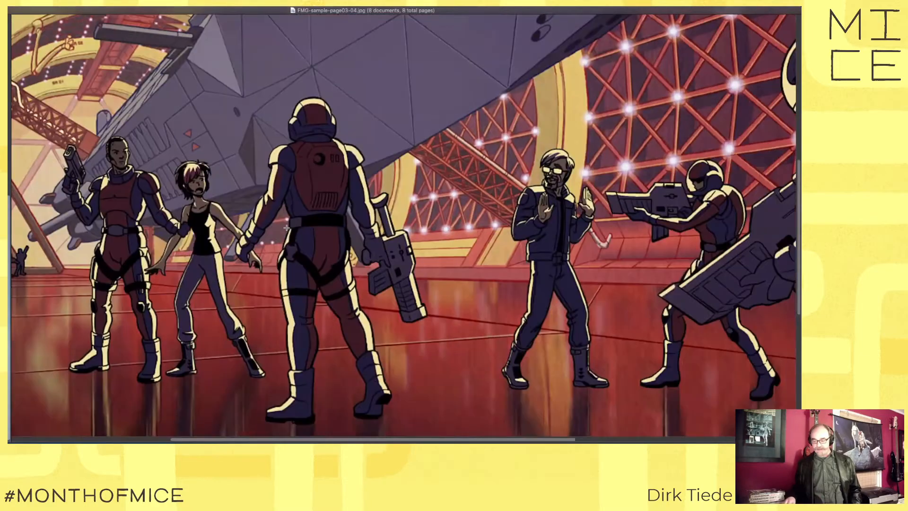
Step: Examine the hangar scene's foreground soldiers and the character close-up panels below it
scroll(286, 228, right, 10)
scroll(286, 228, down, 5)
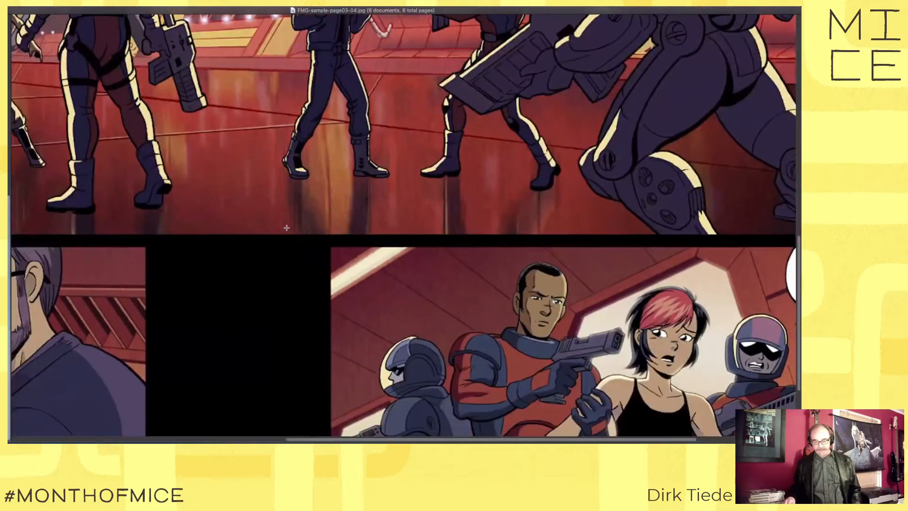
scroll(286, 227, right, 6)
scroll(287, 227, down, 5)
scroll(287, 227, up, 7)
scroll(286, 228, left, 8)
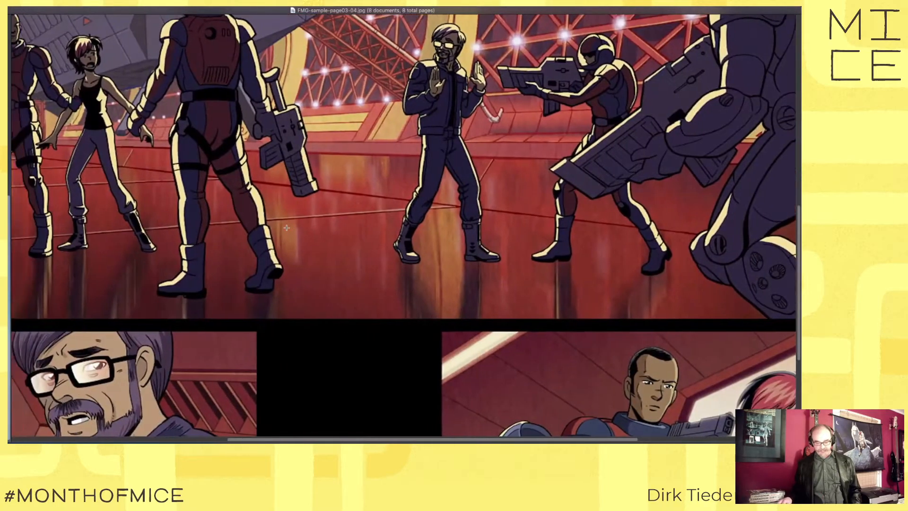
scroll(286, 227, down, 10)
scroll(506, 295, up, 3)
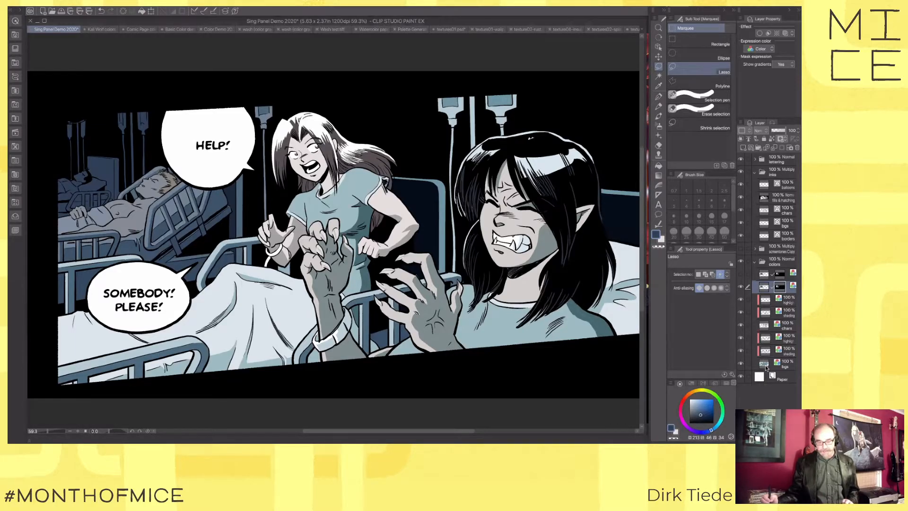
Step: Switch back to Clip Studio Paint, select the hospital panel's bgs color layer and choose the Running color edge watercolor brush
click(770, 363)
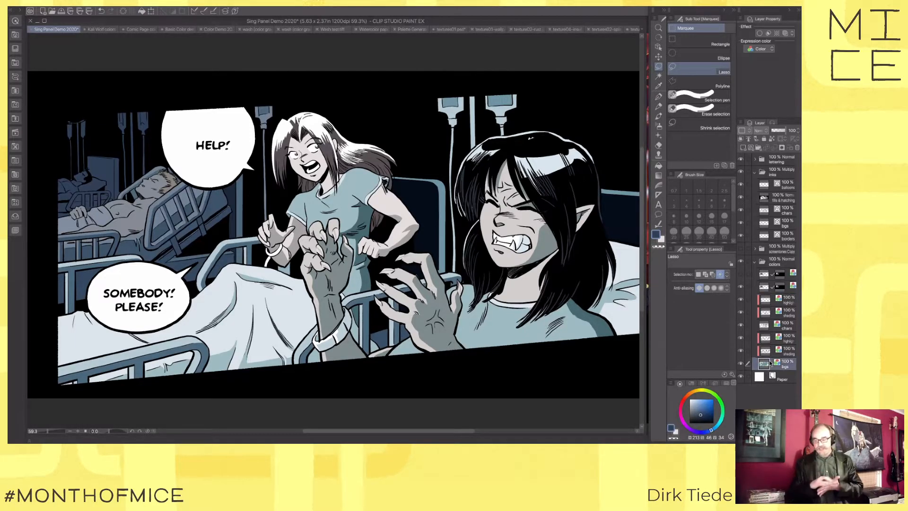
click(660, 116)
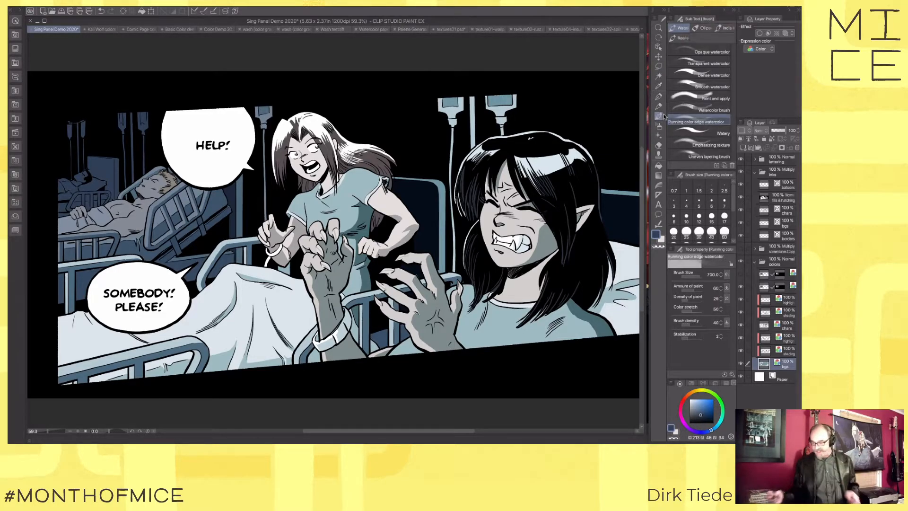
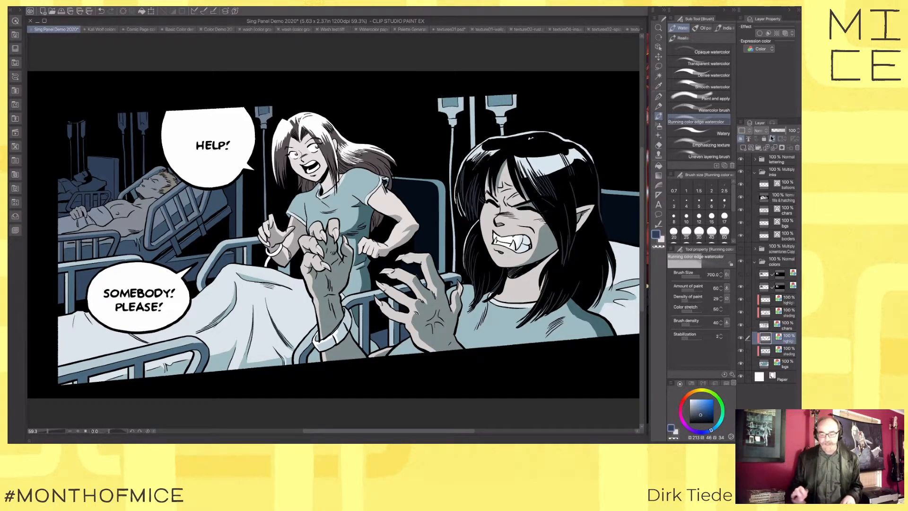
Step: Compare the scanned watercolor washes in wash (color gradient) 02.tiff, wash (color gradient) 03.tiff and Wash test.tiff
click(250, 29)
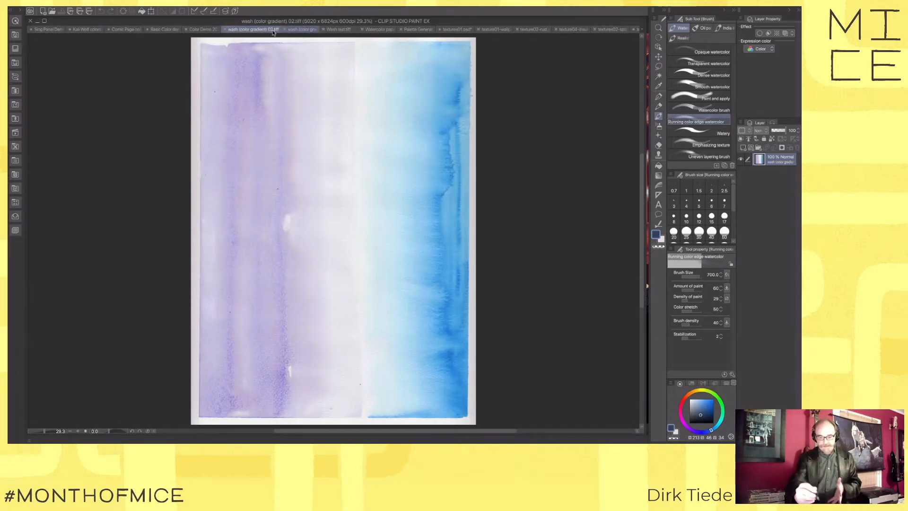
click(301, 30)
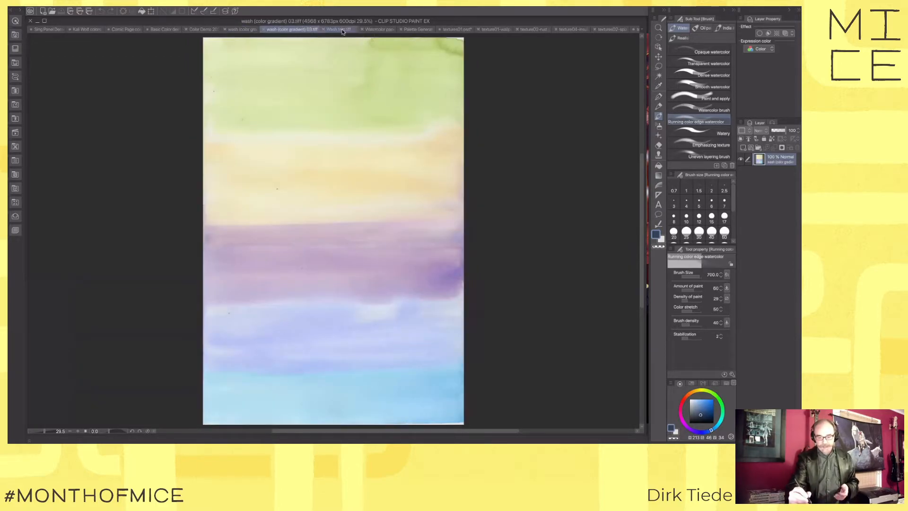
click(342, 30)
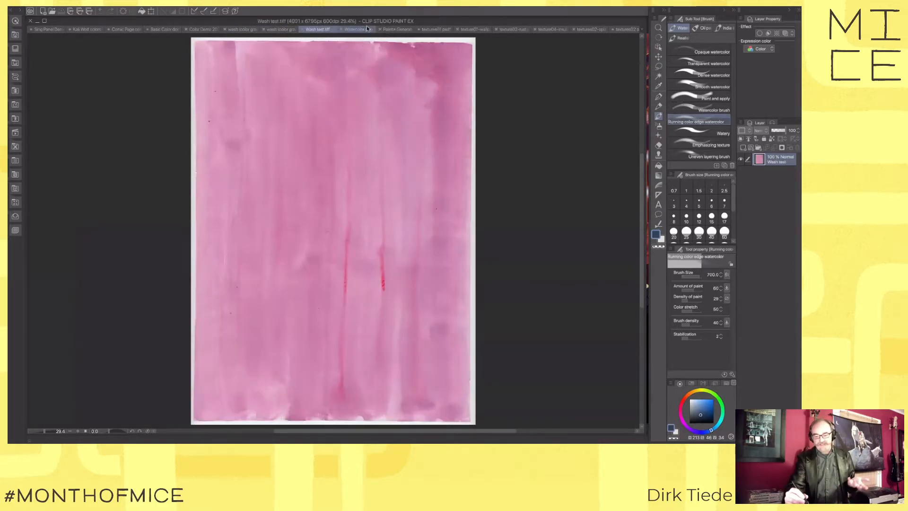
click(364, 30)
click(318, 30)
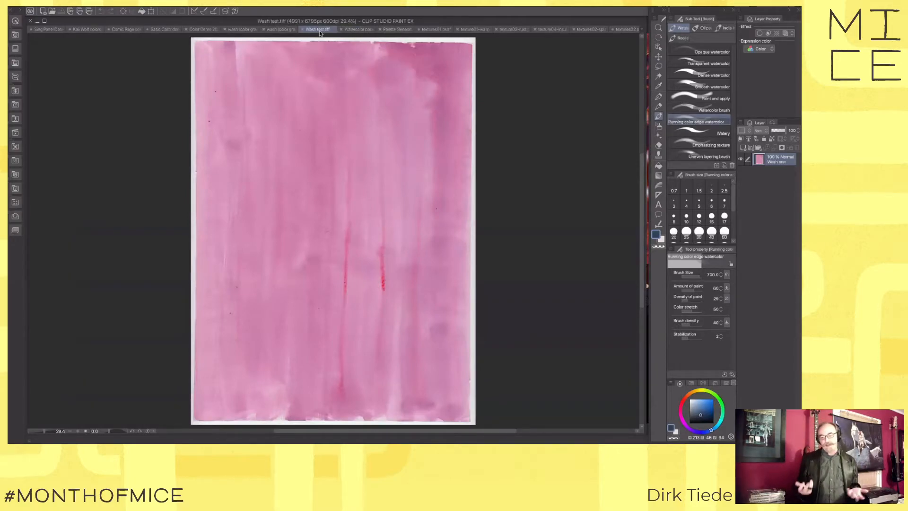
click(278, 29)
click(250, 28)
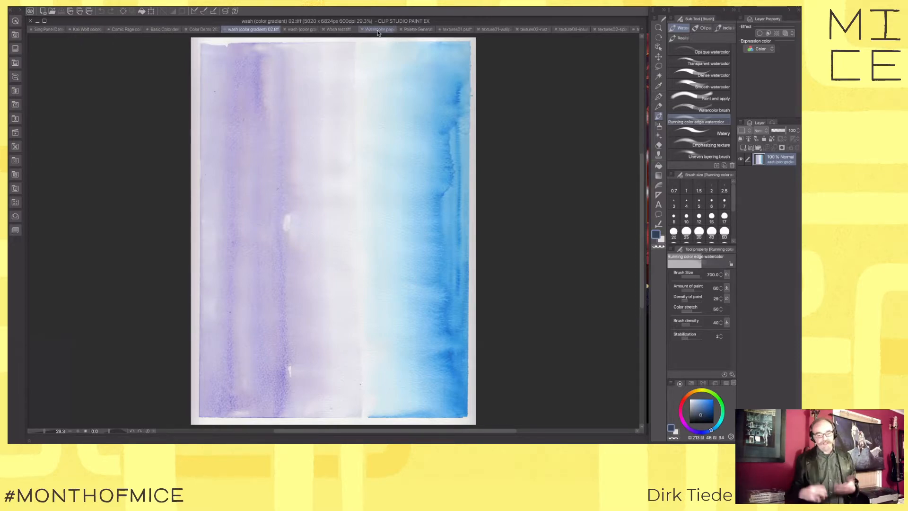
Step: View the insulation photo texture, the ink splats texture and the finished textured corridor in textures02.psd
click(573, 29)
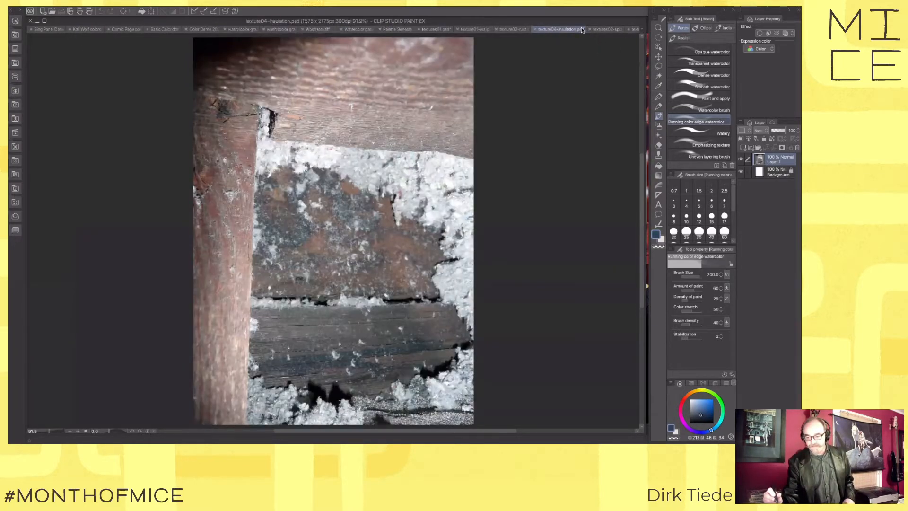
click(610, 29)
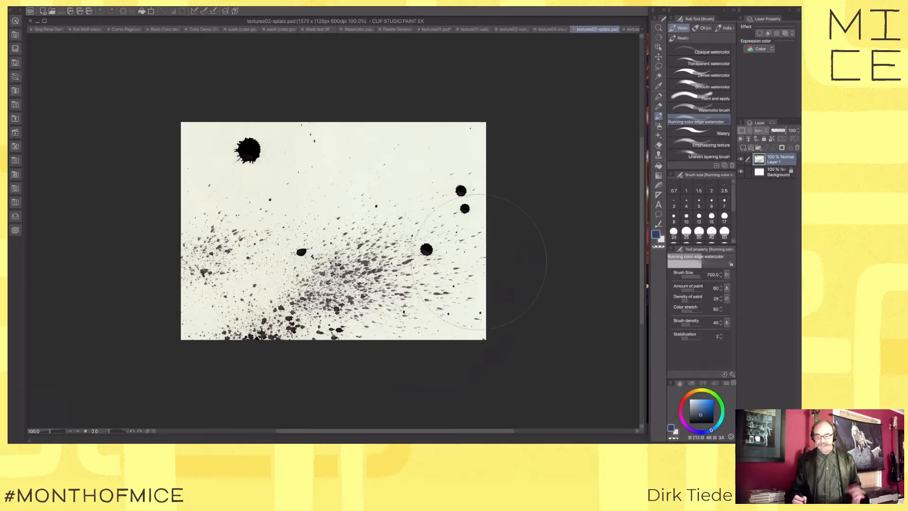
click(634, 30)
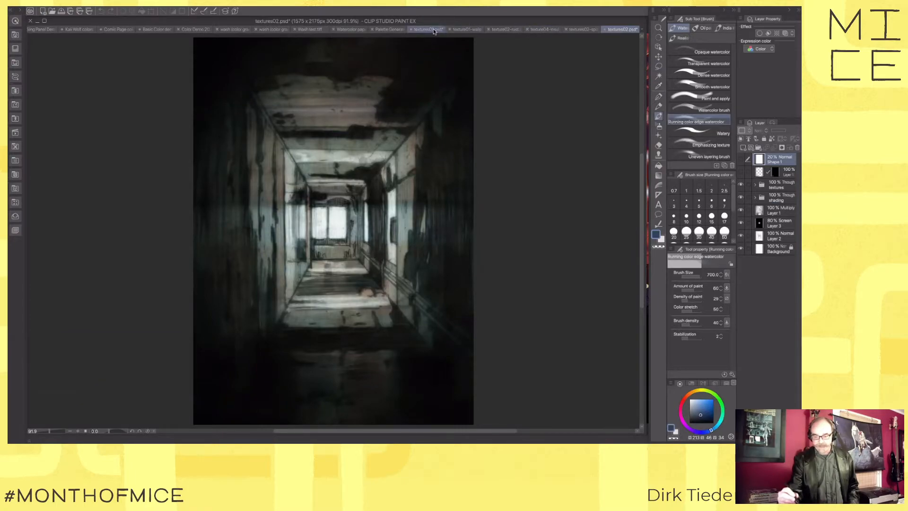
Step: In textures01.psd, hide and reshow the texture and shading folders to compare the bare line art with the finished image
click(428, 30)
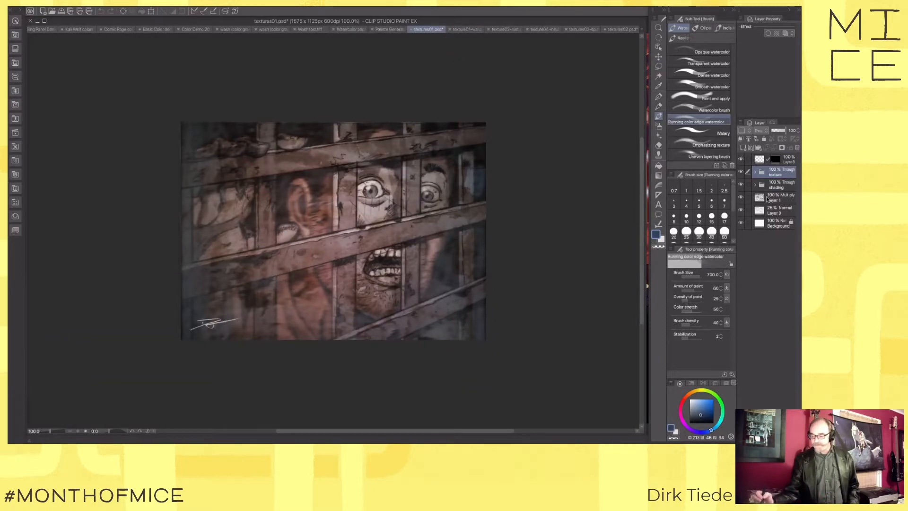
click(741, 172)
click(741, 184)
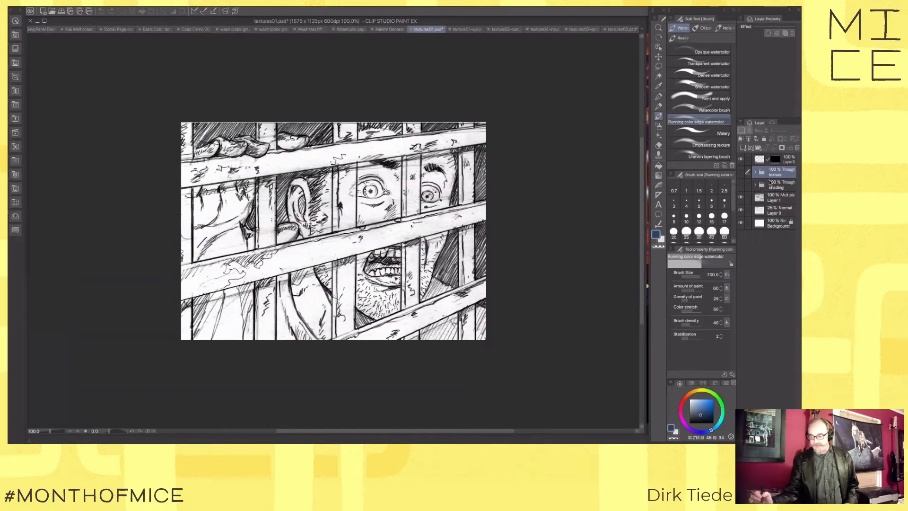
click(741, 185)
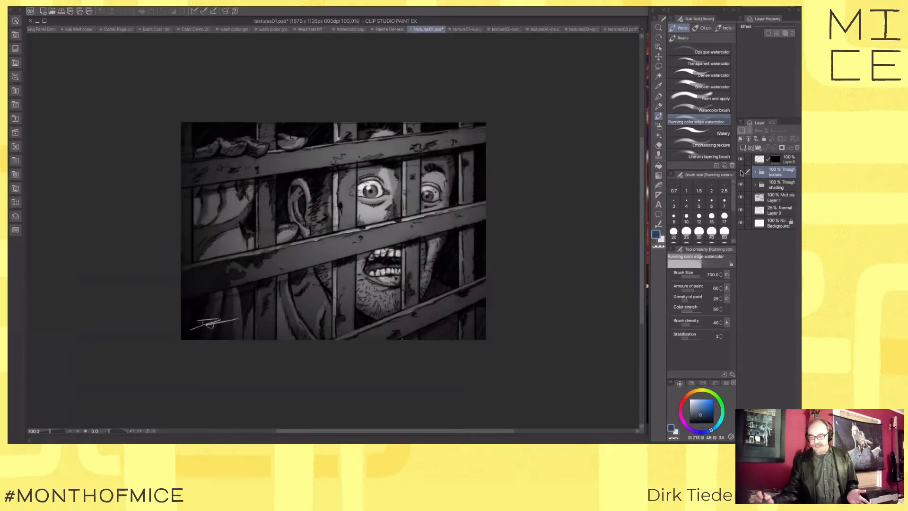
click(741, 172)
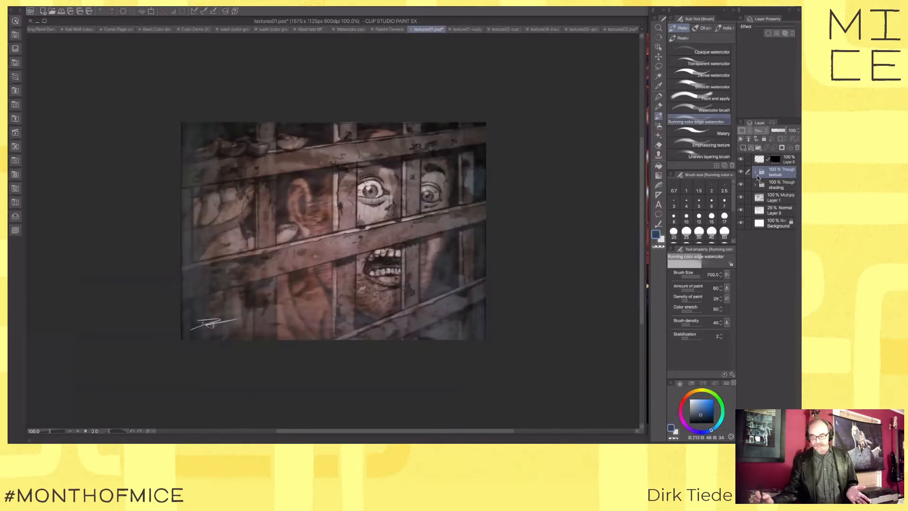
key(Tab)
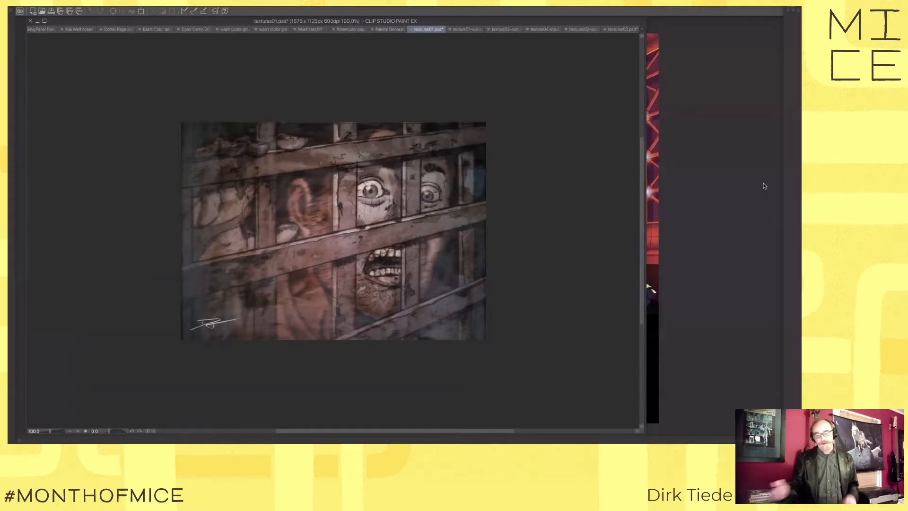
key(Tab)
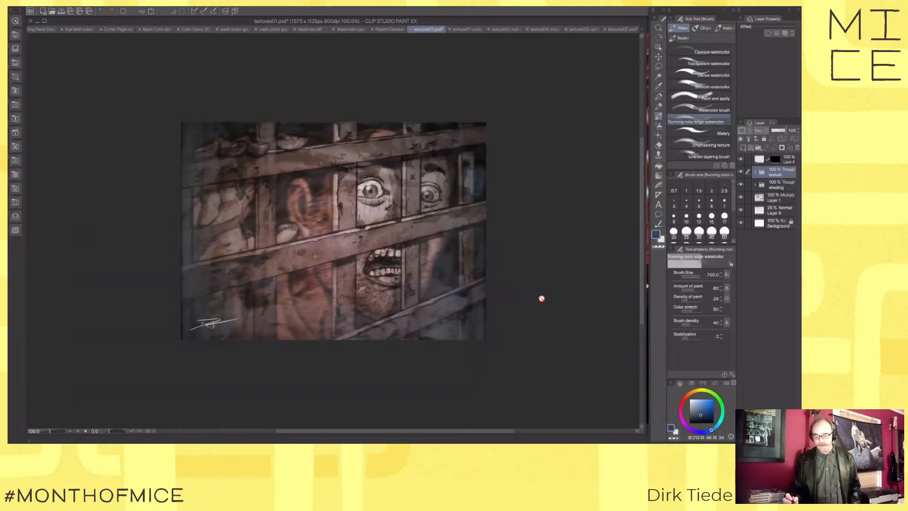
Step: Compare the wallpaper photo in texture01-wallpaper.psd with the textured artwork in textures01.psd
click(468, 29)
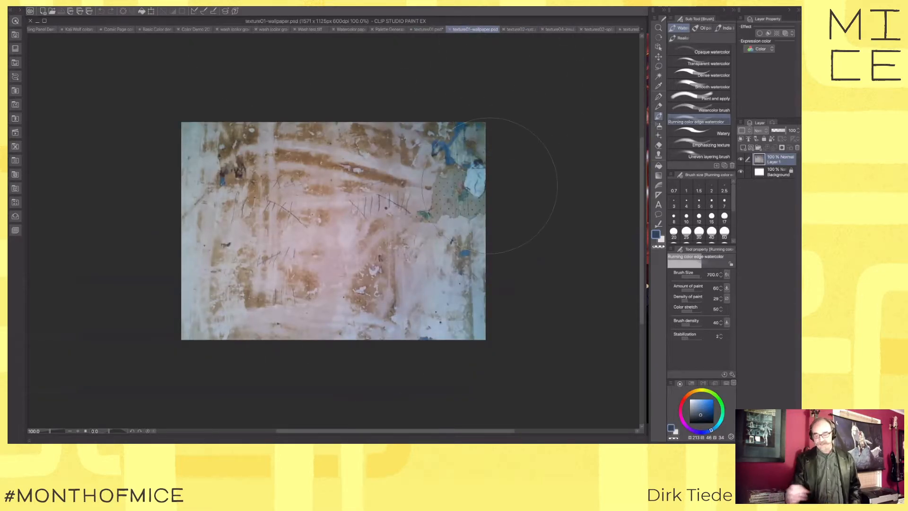
click(431, 29)
click(463, 29)
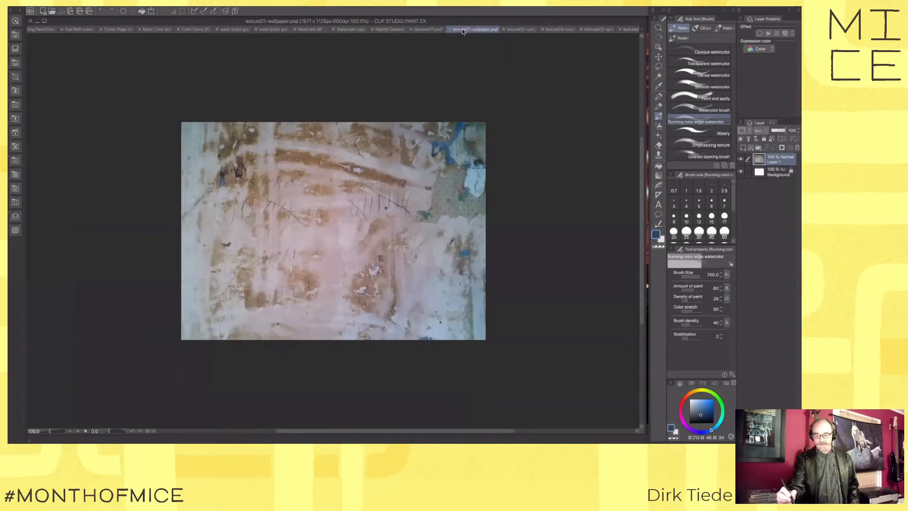
click(425, 30)
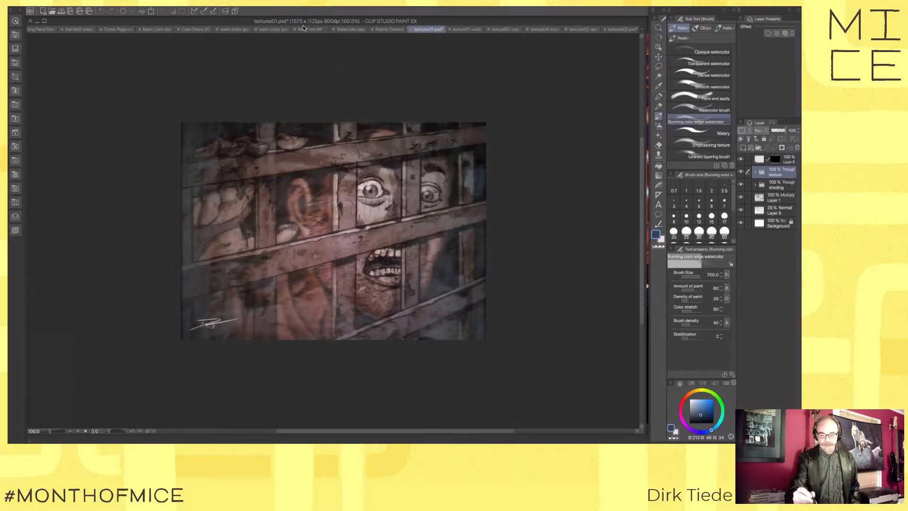
Step: Copy the purple-to-blue wash from wash (color gradient) 02.tiff and paste it above the background highlight layer in the hospital panel
click(273, 29)
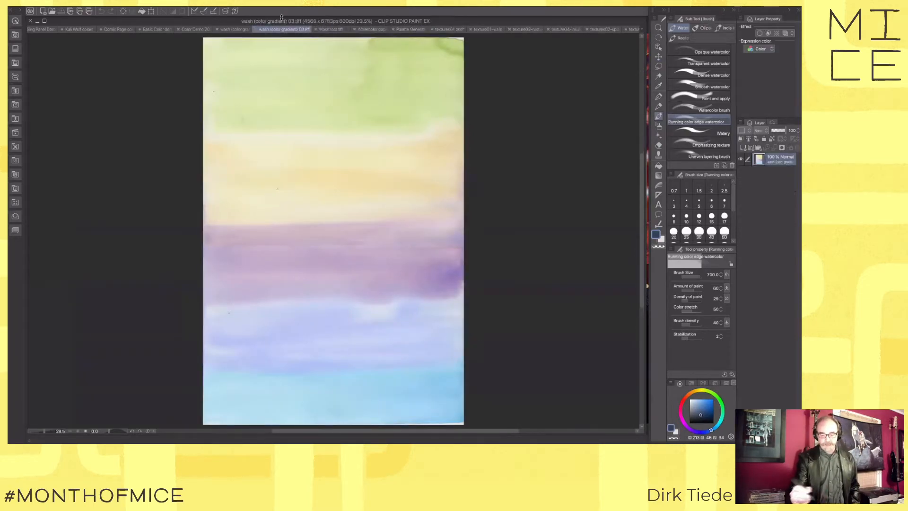
click(232, 29)
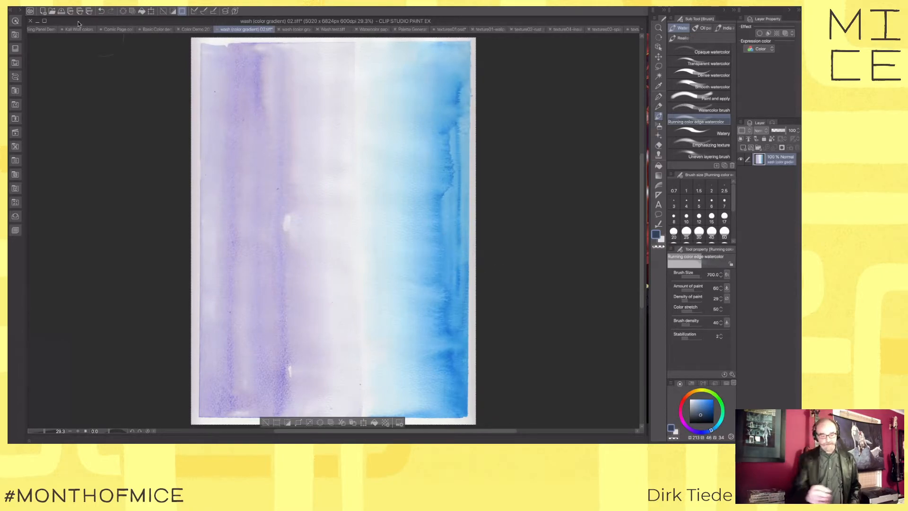
click(55, 27)
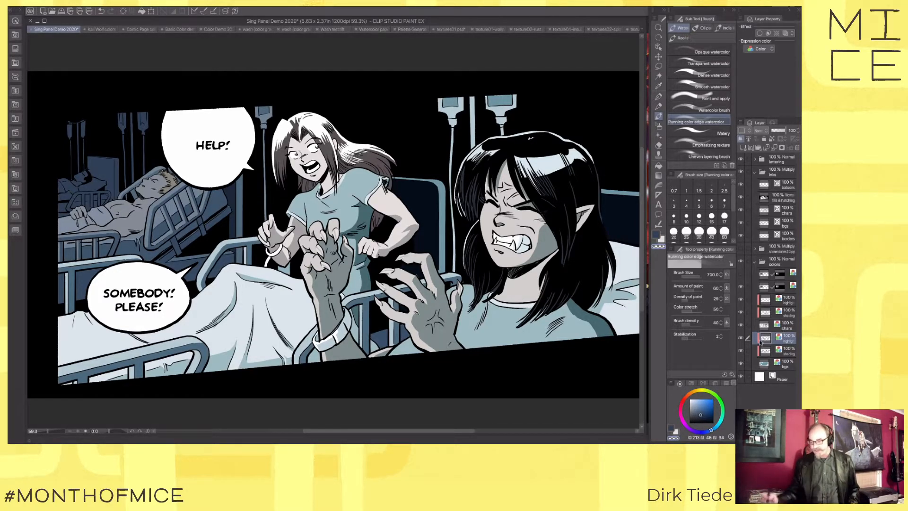
key(super+v)
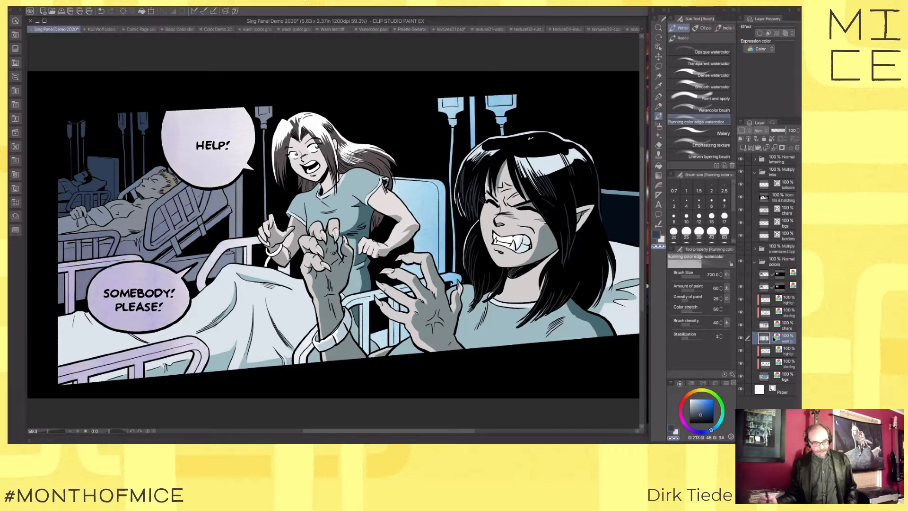
Step: Shift the pasted wash slightly across the hospital background with the Move layer tool
key(k)
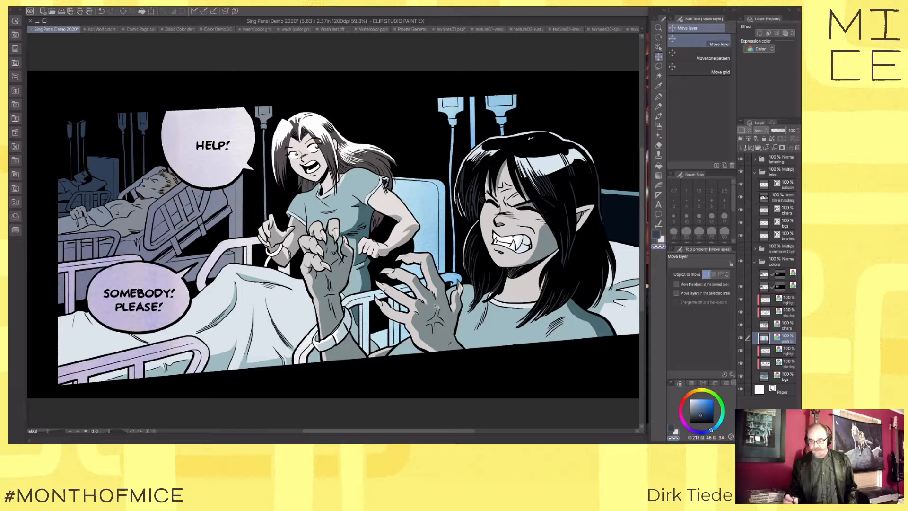
mouse_move(442, 295)
mouse_down()
mouse_move(463, 297)
mouse_move(452, 297)
mouse_up()
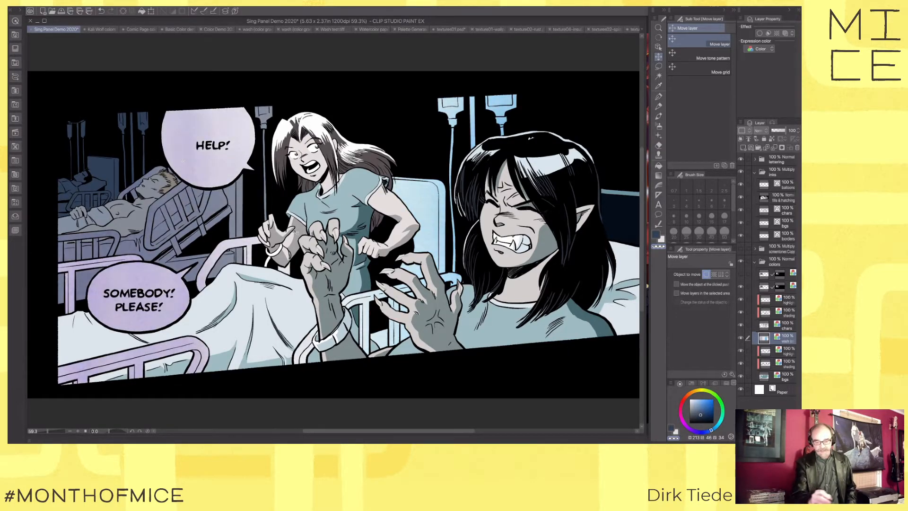
drag(446, 342, 420, 347)
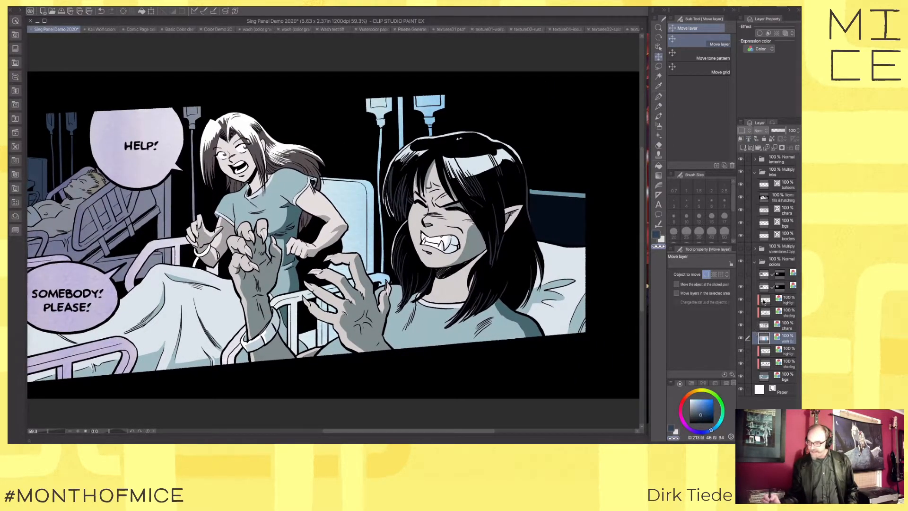
Step: Check the wash behind the figures by toggling the chars layer, and shift its blue area over the bed at the panel's right edge
click(741, 326)
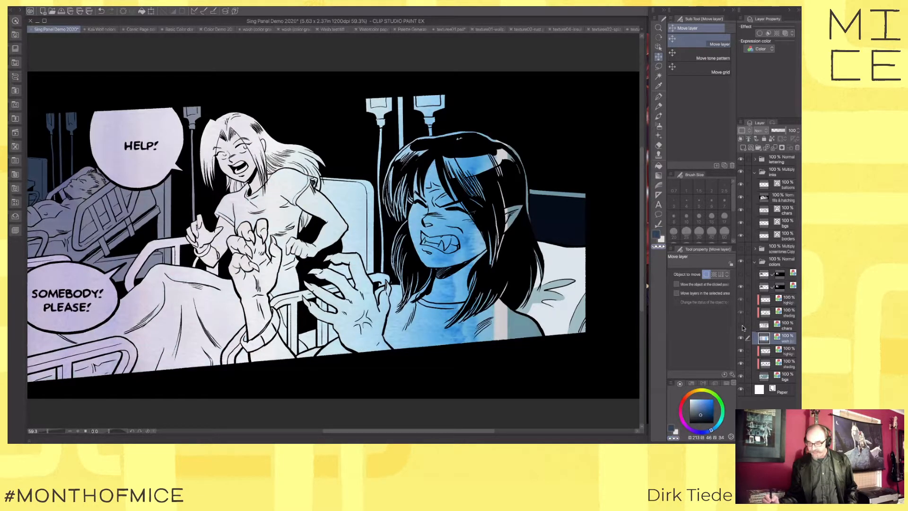
click(741, 326)
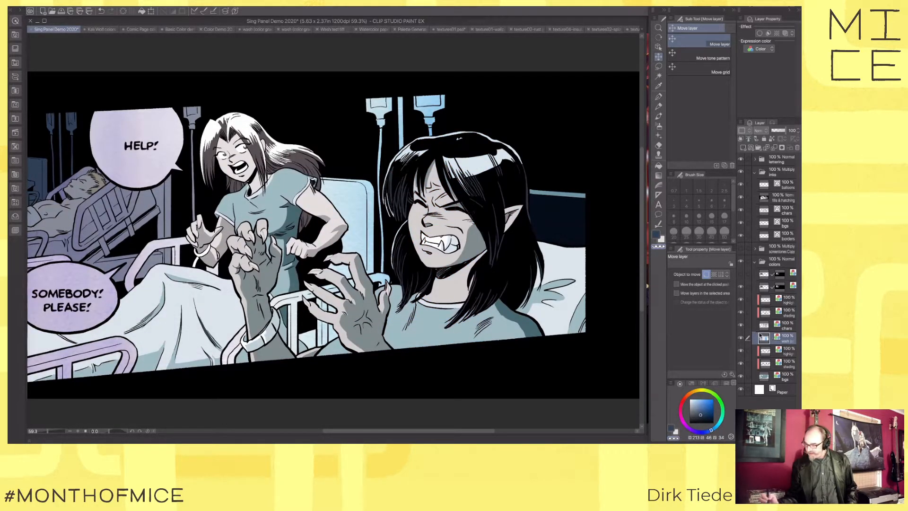
click(741, 326)
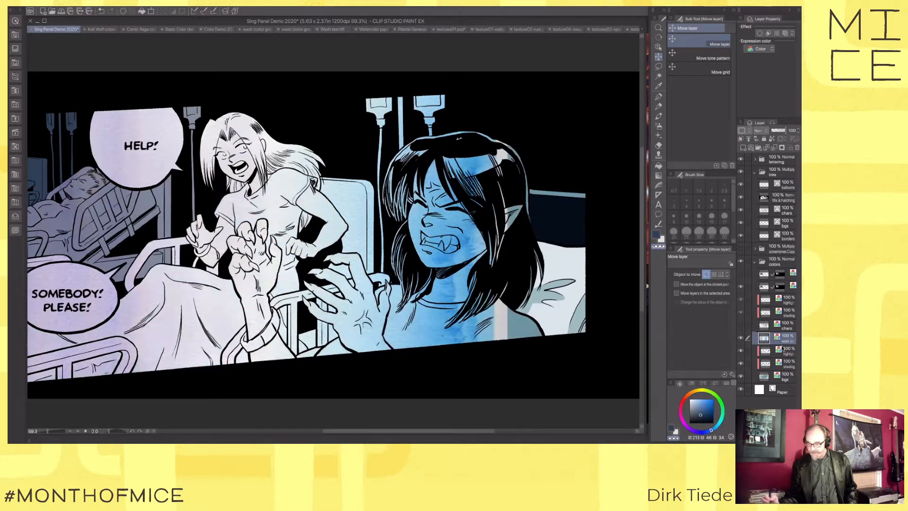
click(741, 326)
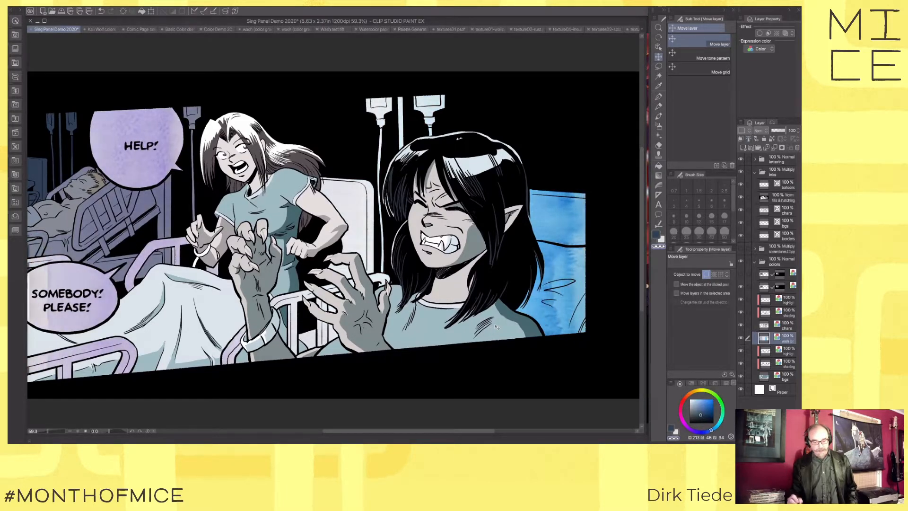
scroll(496, 327, down, 4)
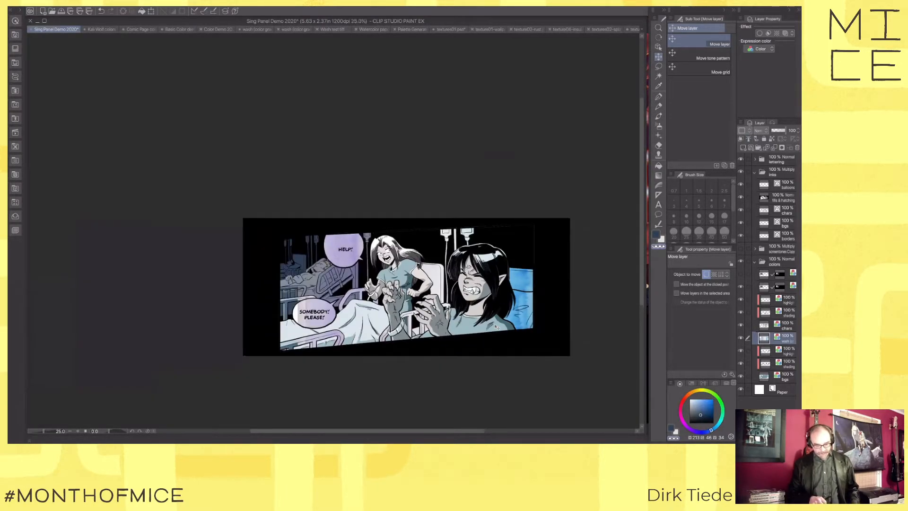
Step: Rotate the pasted purple-to-blue wash 90° so that it covers the hospital background
key(ctrl+t)
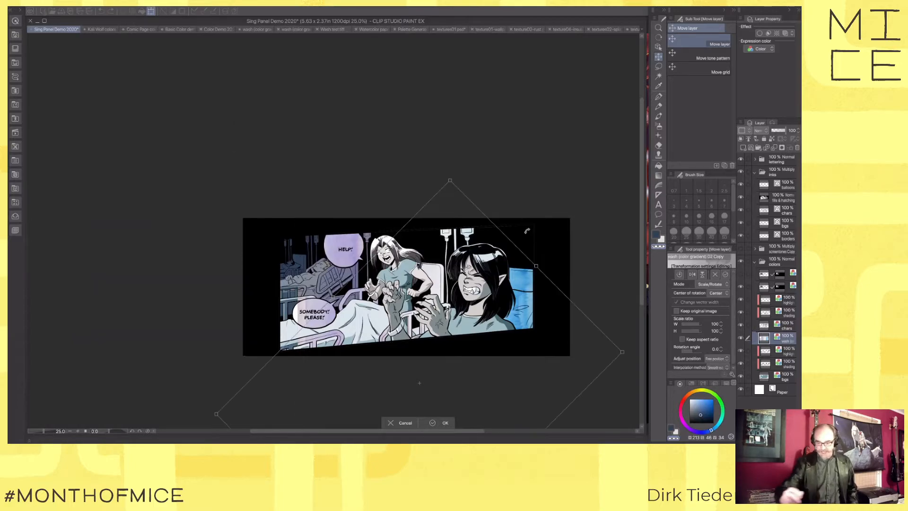
drag(547, 289, 529, 267)
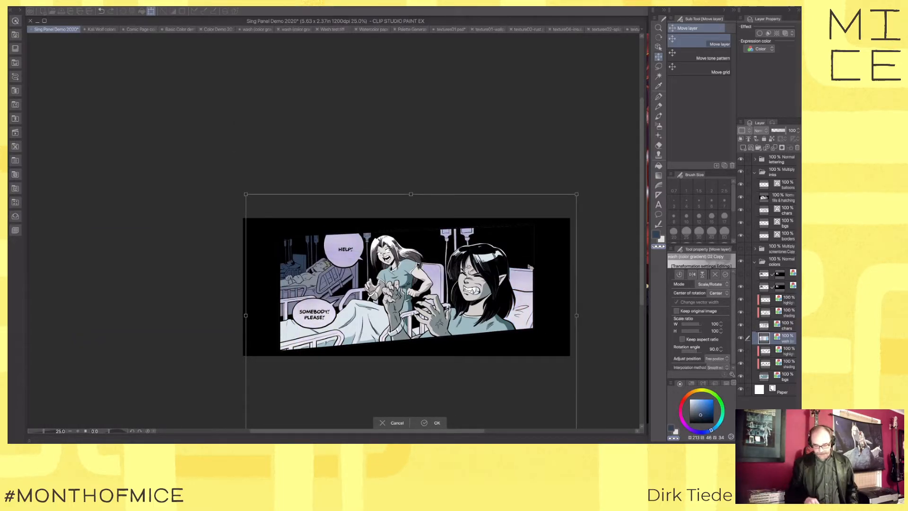
key(Return)
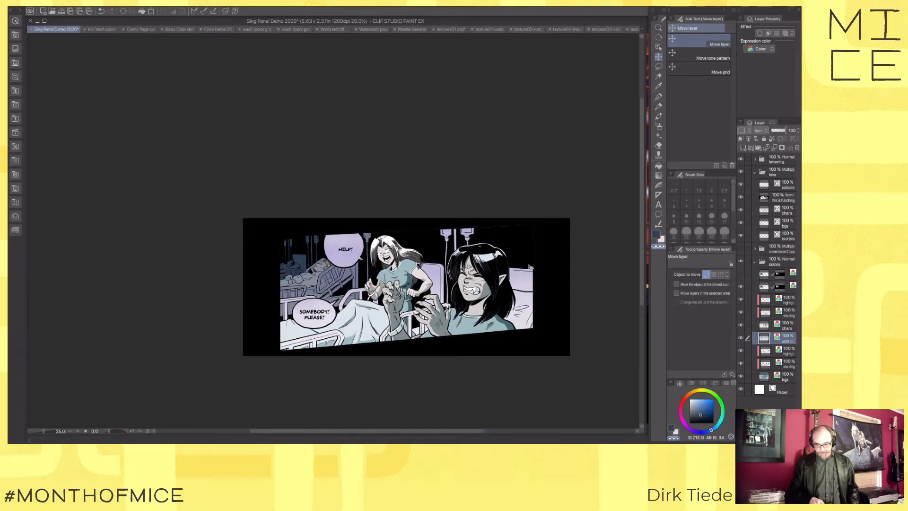
scroll(529, 267, up, 1)
drag(435, 279, 506, 270)
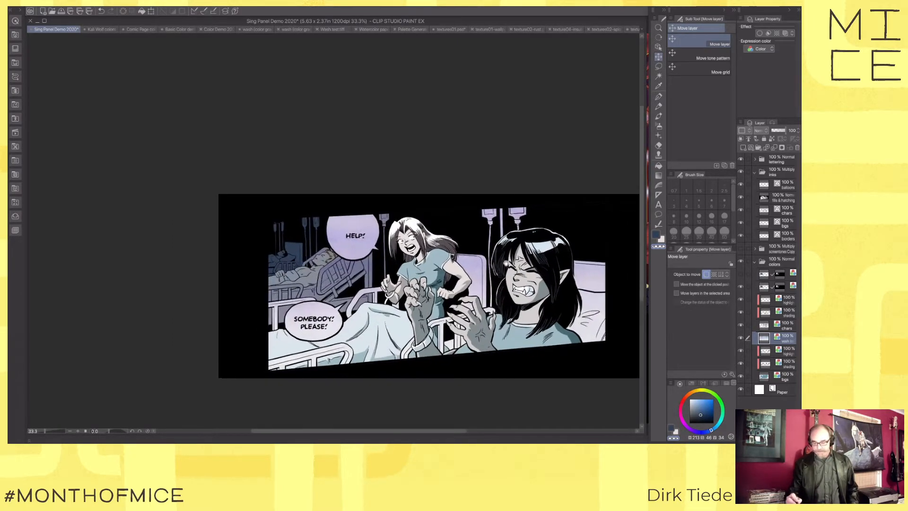
Step: Select everything outside the speech balloons, using the balloons layer and the Auto select tool
click(789, 186)
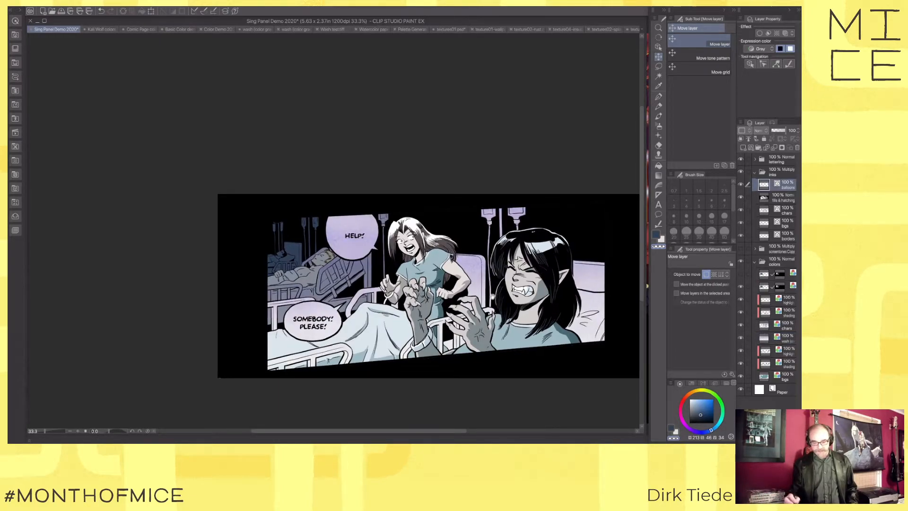
drag(556, 295, 510, 287)
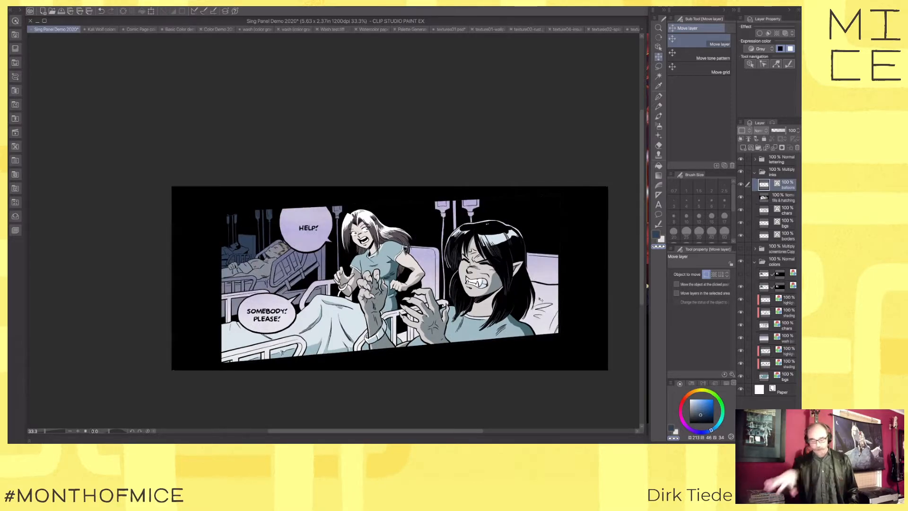
key(ctrl+a)
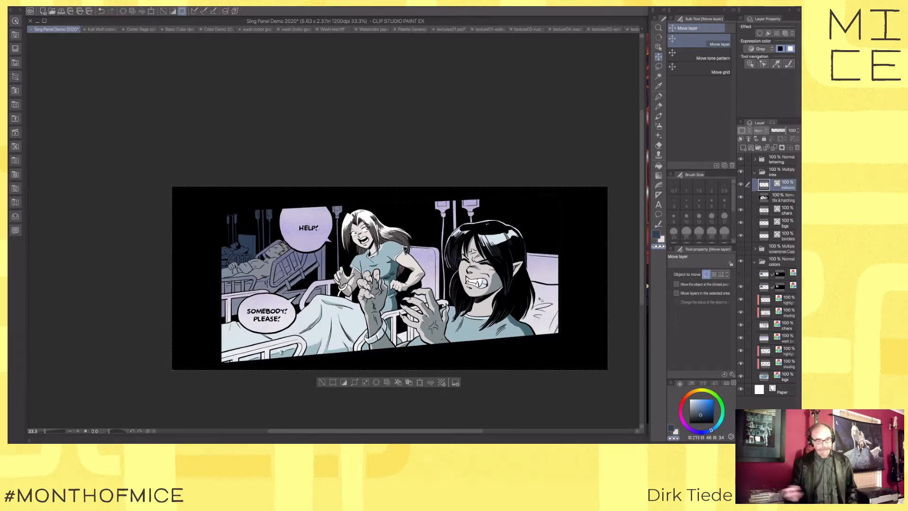
click(181, 3)
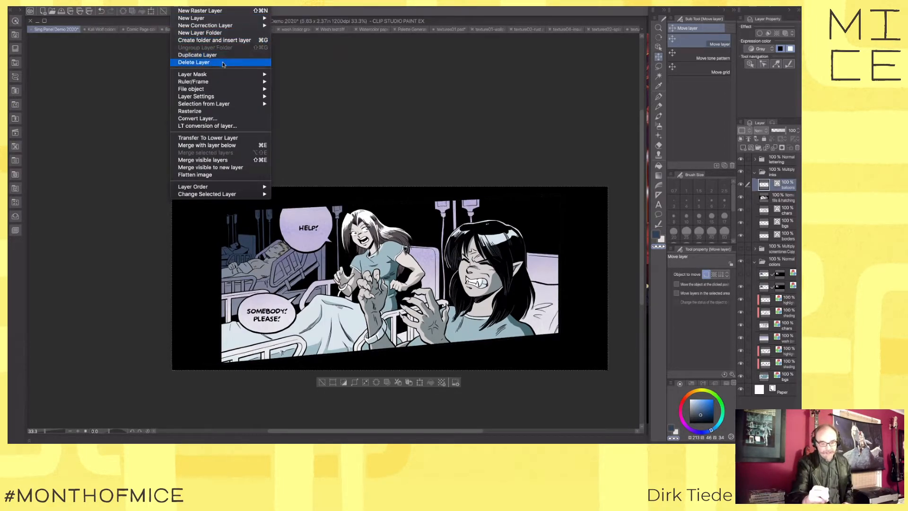
mouse_move(212, 2)
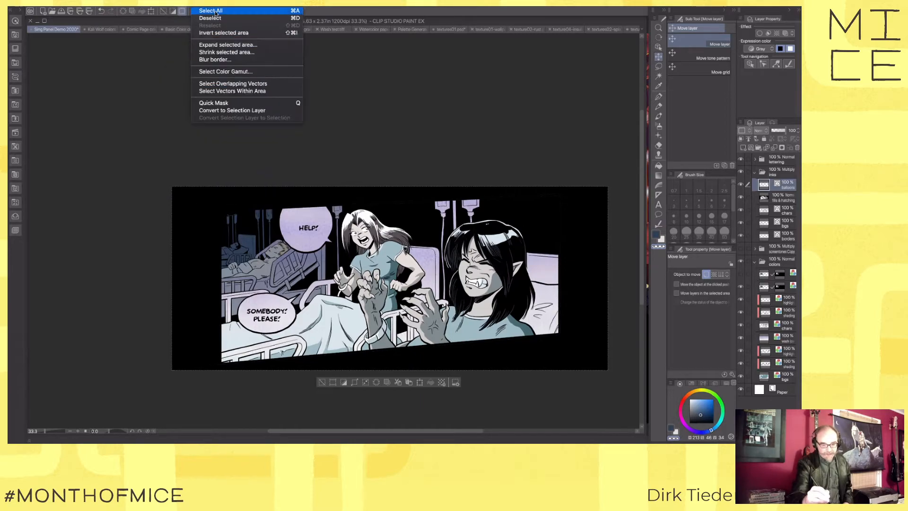
click(618, 346)
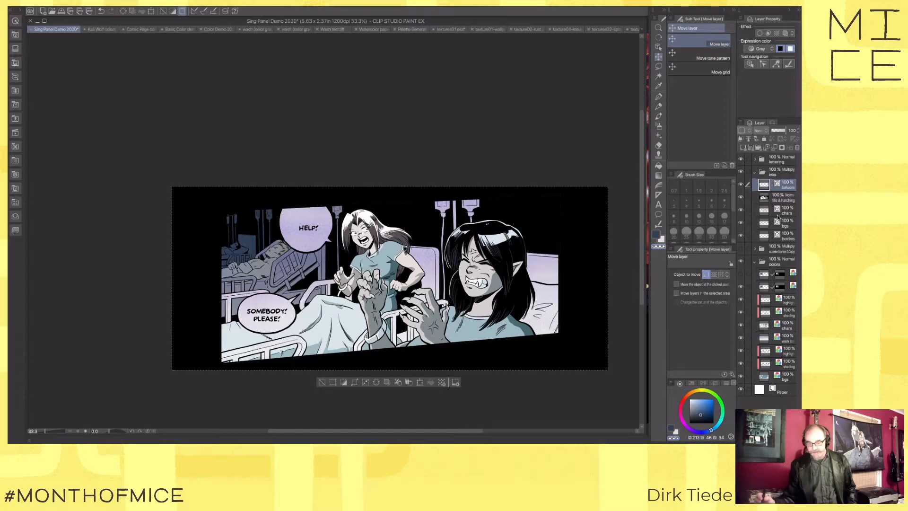
click(767, 197)
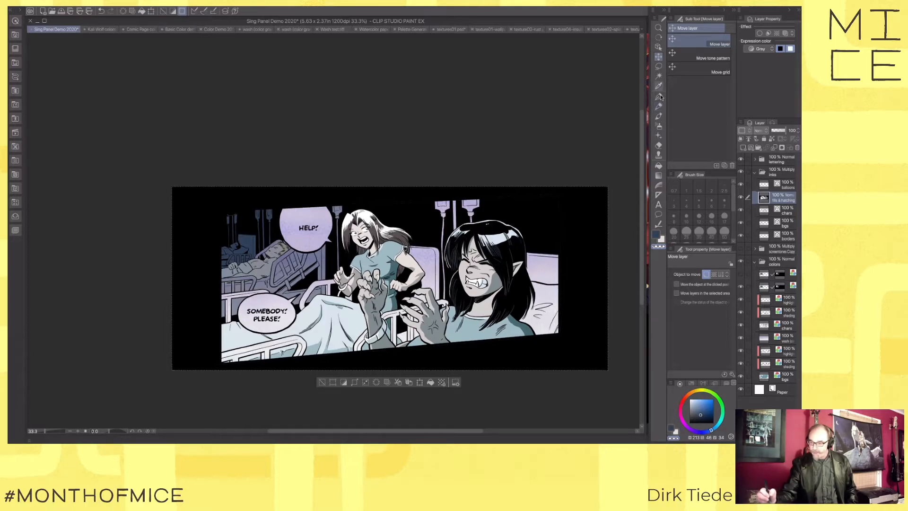
click(658, 76)
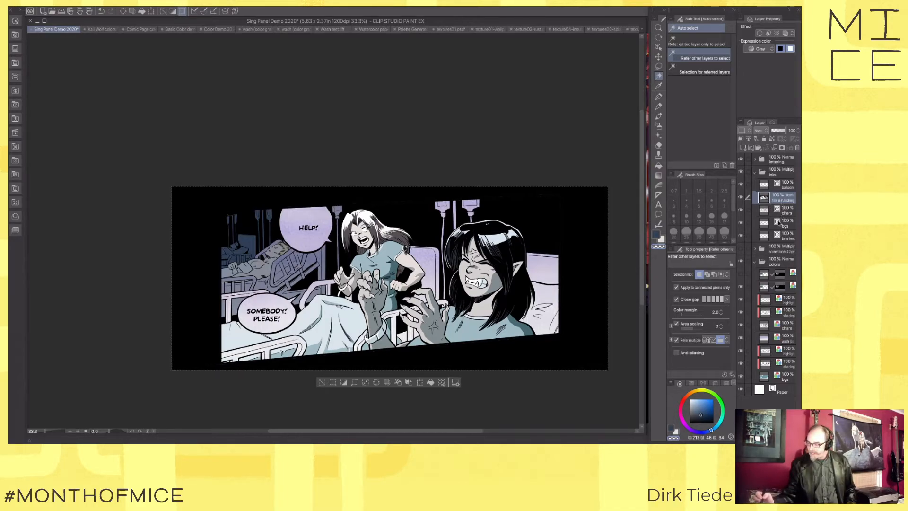
click(763, 185)
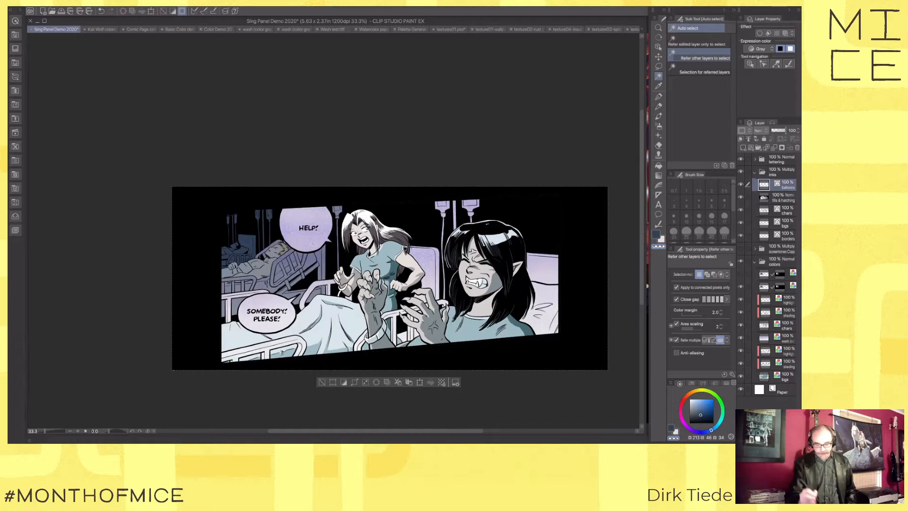
click(321, 239)
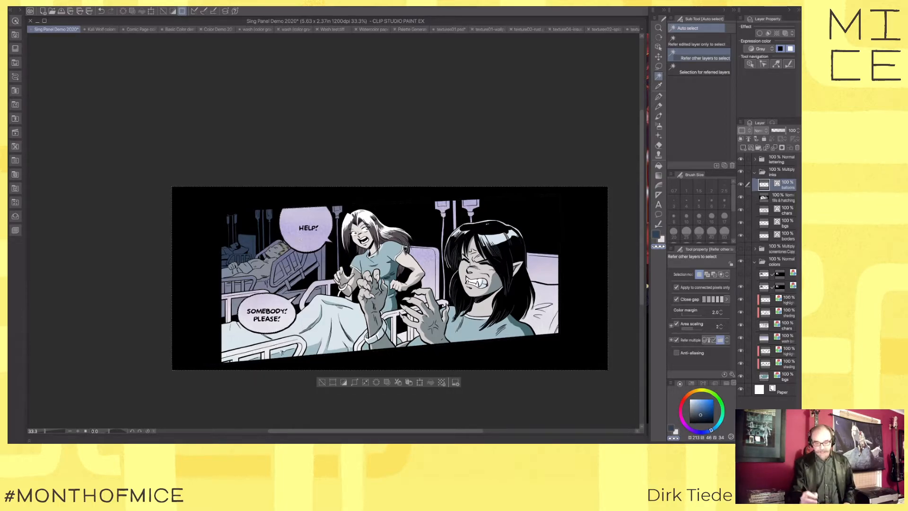
Step: Inspect the speech balloons up close, toggling the visibility of the lettering folder
scroll(300, 240, up, 3)
drag(466, 320, 549, 271)
drag(370, 364, 380, 280)
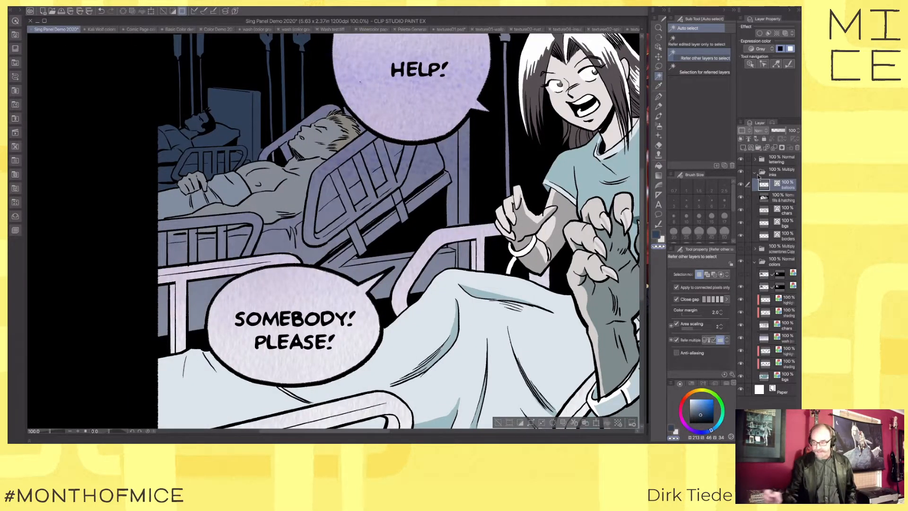
click(741, 160)
click(741, 160)
click(741, 159)
click(741, 159)
click(773, 161)
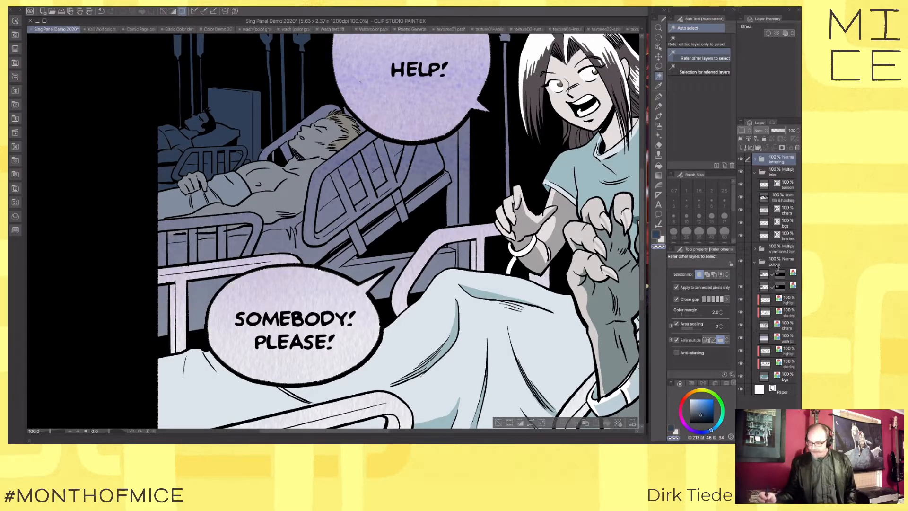
Step: Add a layer mask from the selection to the wash layer so that the speech balloons are left out
click(788, 339)
drag(557, 380, 496, 310)
key(super+minus)
drag(604, 323, 490, 340)
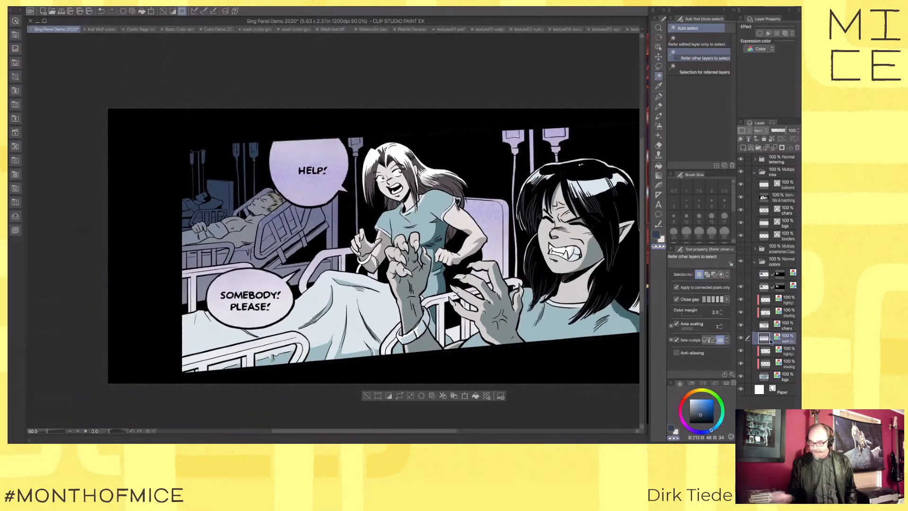
click(783, 147)
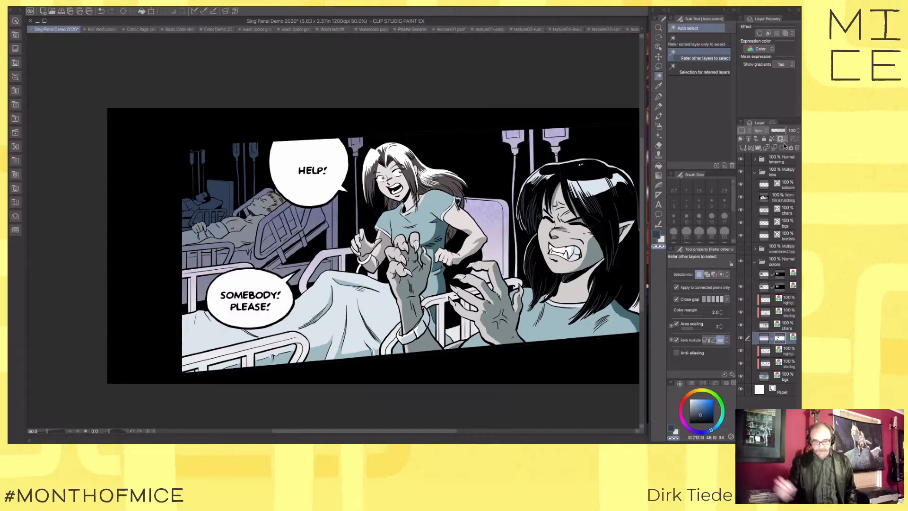
Step: Compare the hospital panel with the masked wash layer hidden and shown
drag(524, 328, 489, 330)
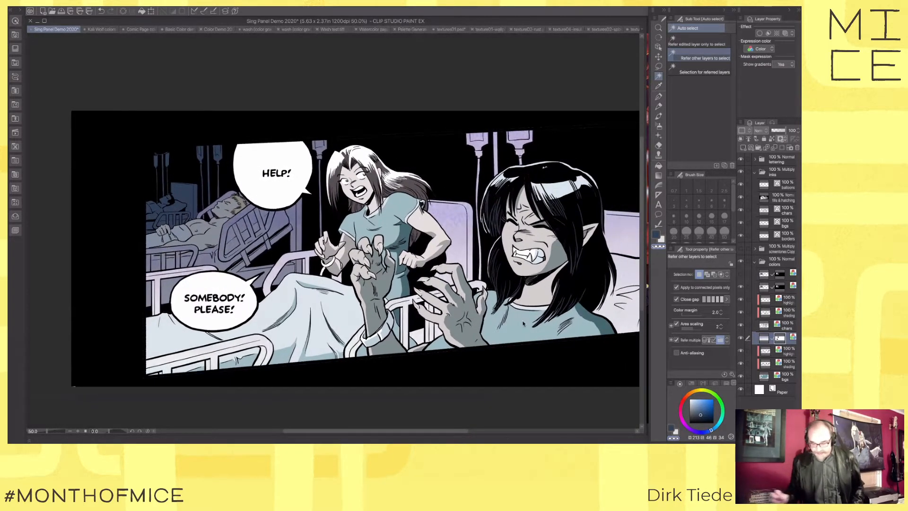
click(740, 338)
click(741, 338)
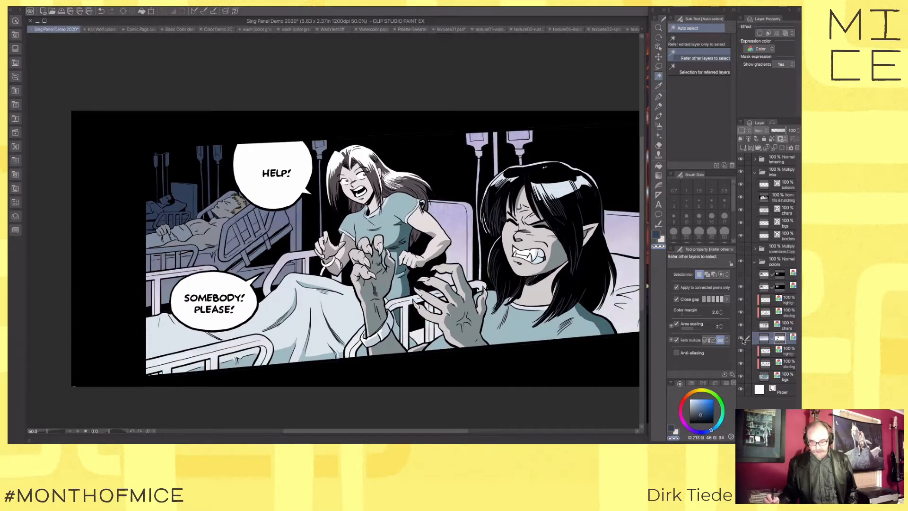
drag(579, 346, 521, 341)
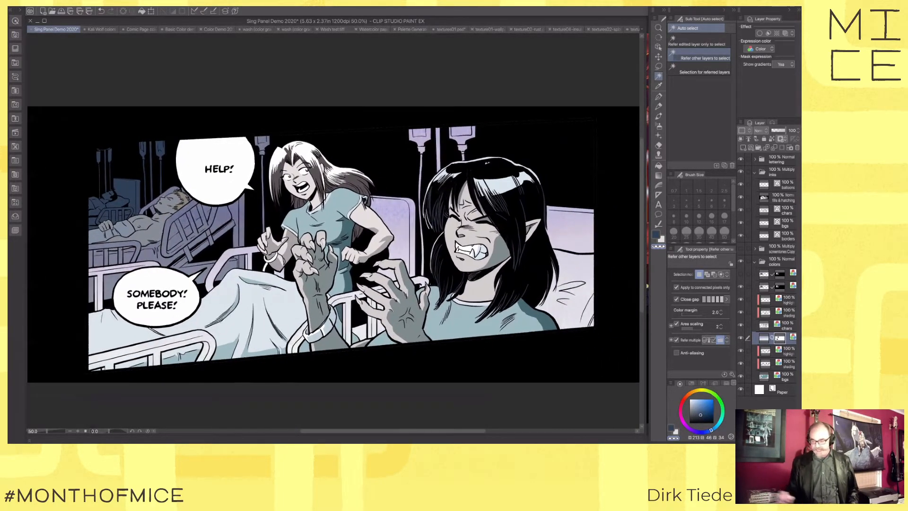
click(742, 339)
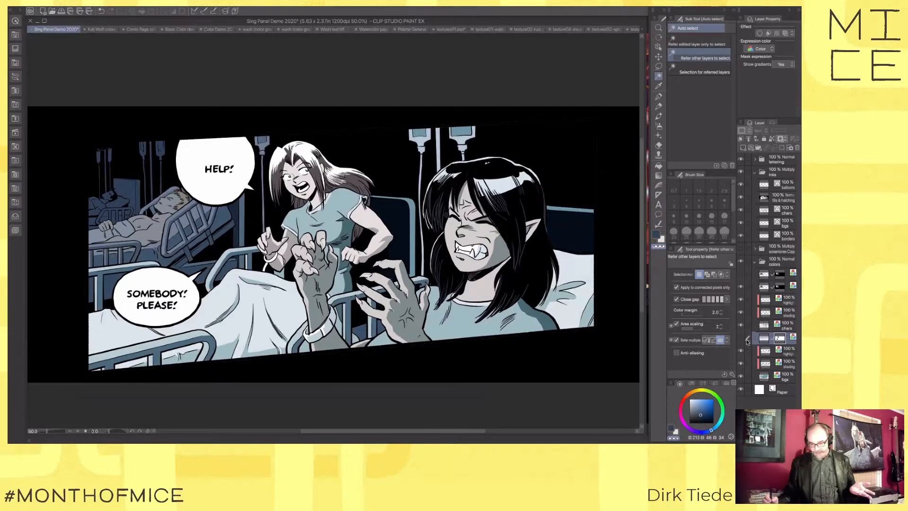
click(746, 339)
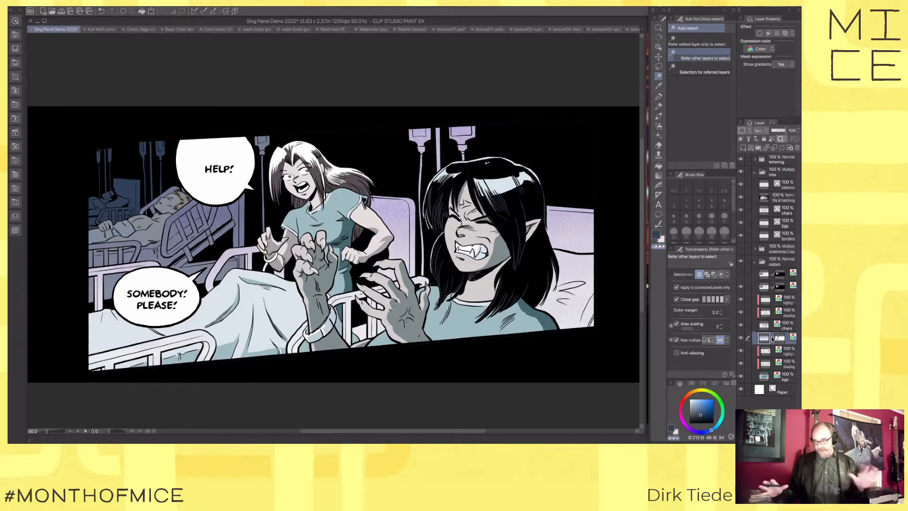
Step: Try reducing the wash layer's opacity to 60
click(766, 131)
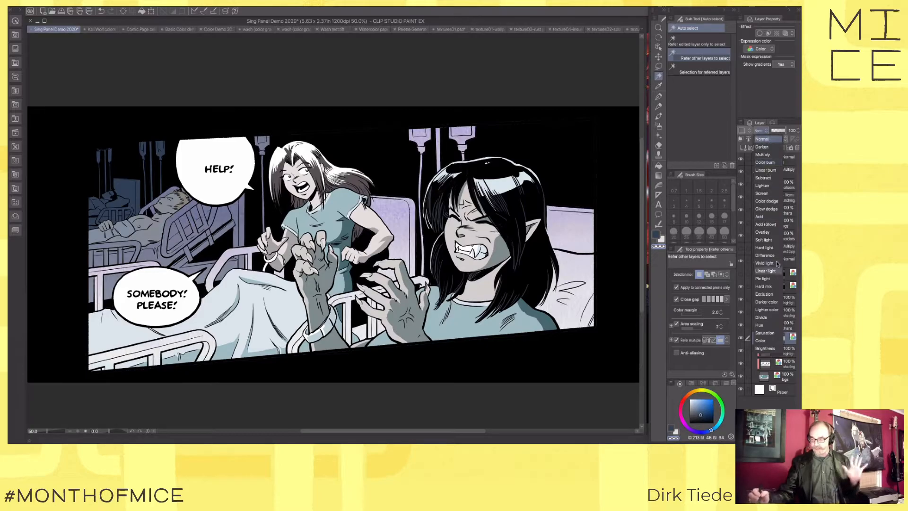
click(793, 160)
click(792, 130)
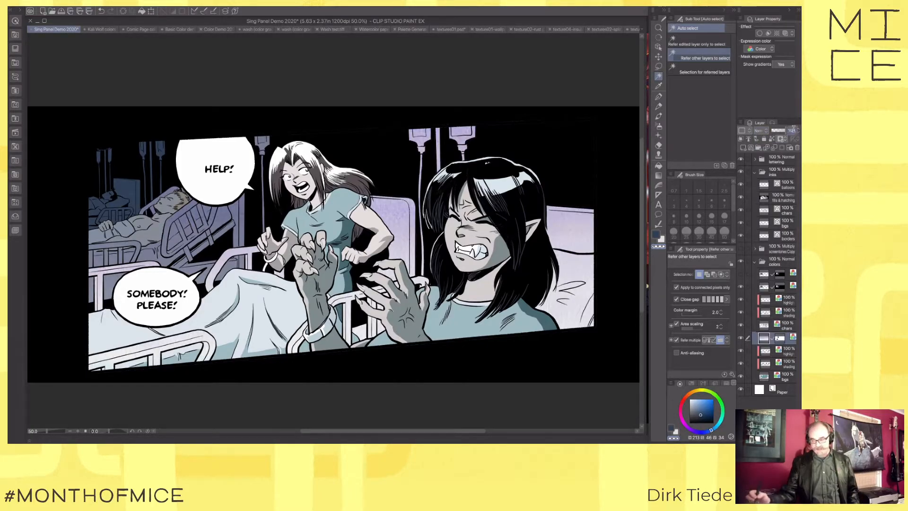
text(60)
key(Return)
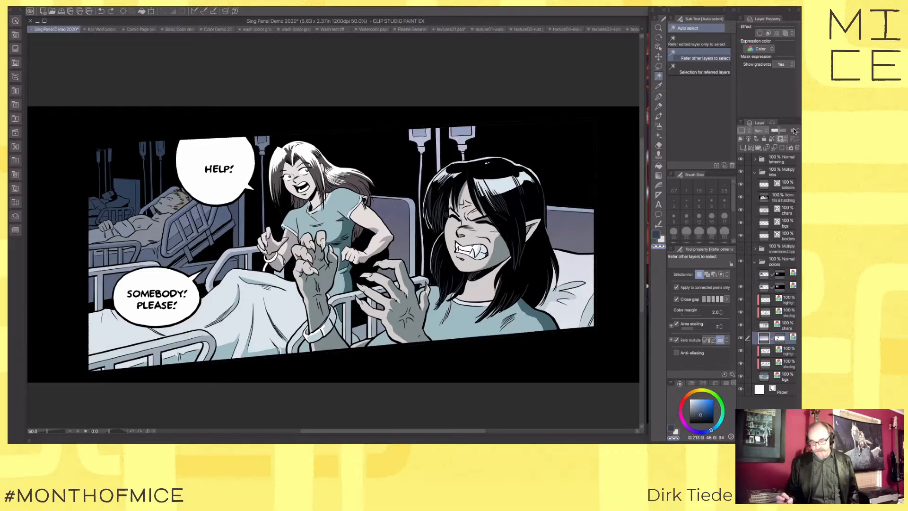
Step: Try the Overlay, Screen and Multiply blending modes on the full-strength wash layer
click(760, 131)
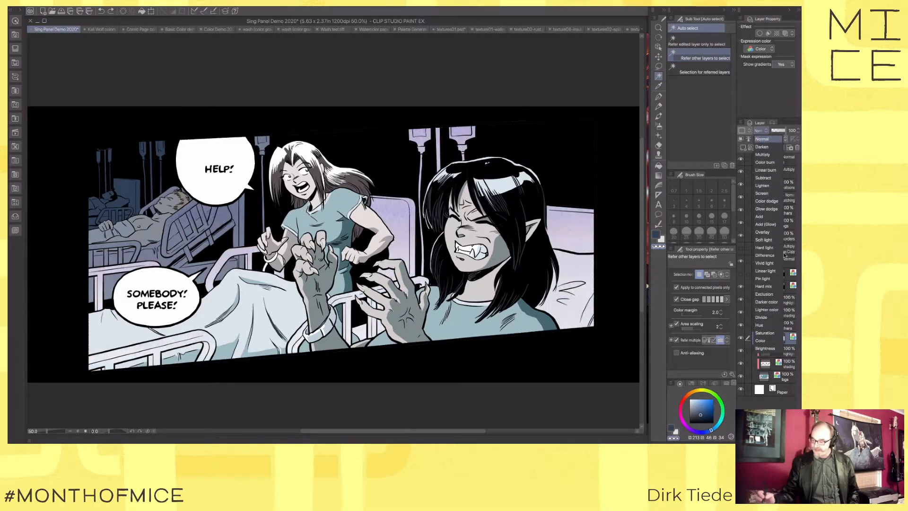
click(774, 232)
drag(444, 332, 495, 322)
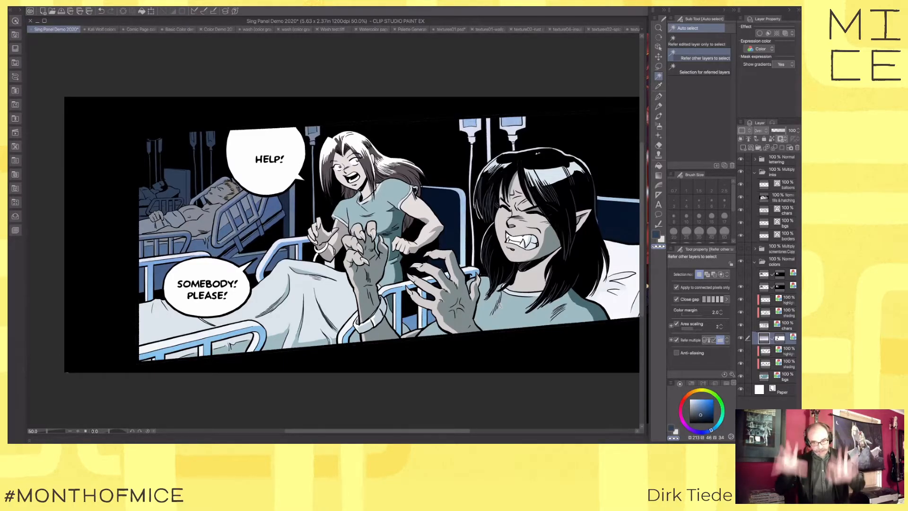
click(763, 131)
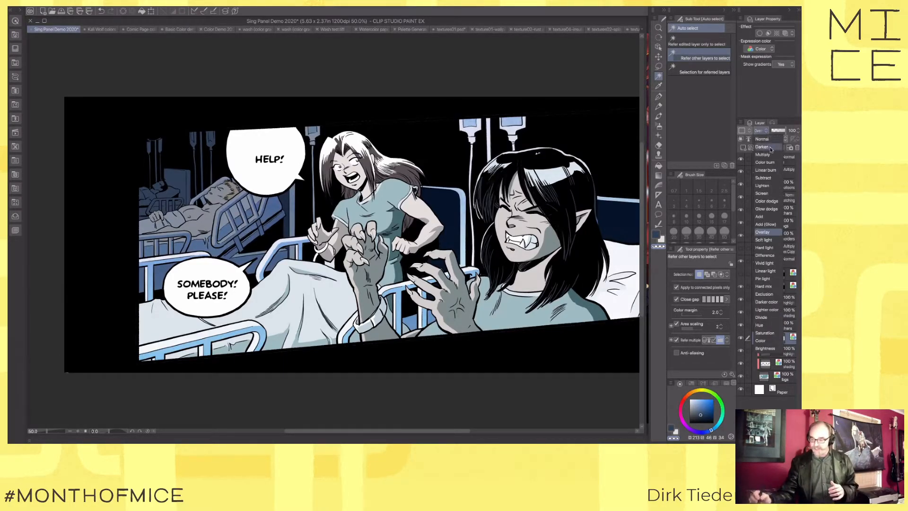
click(771, 194)
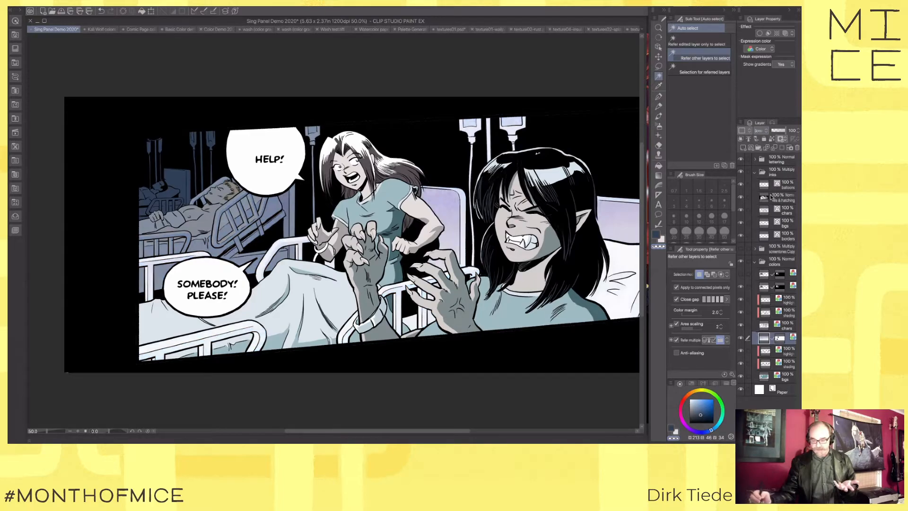
click(762, 130)
click(770, 156)
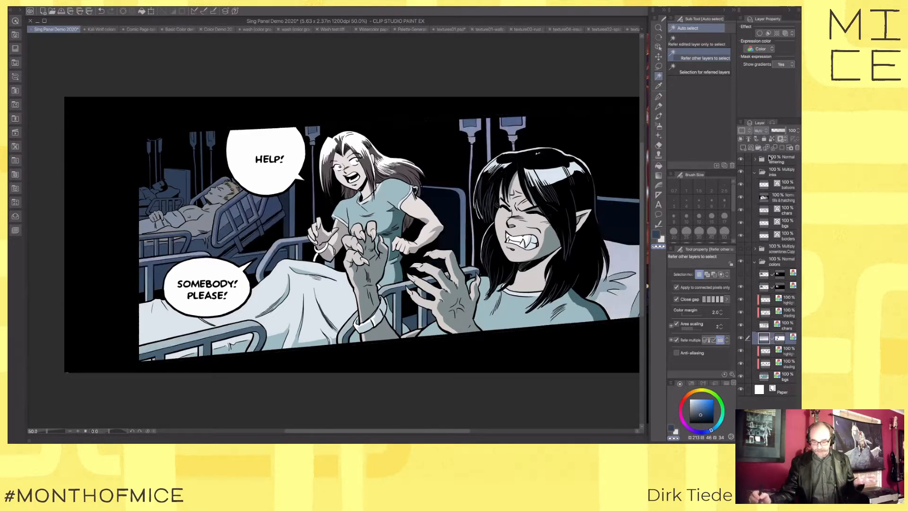
Step: Set the wash layer's blending mode to Overlay and reduce its opacity to about 27
click(764, 133)
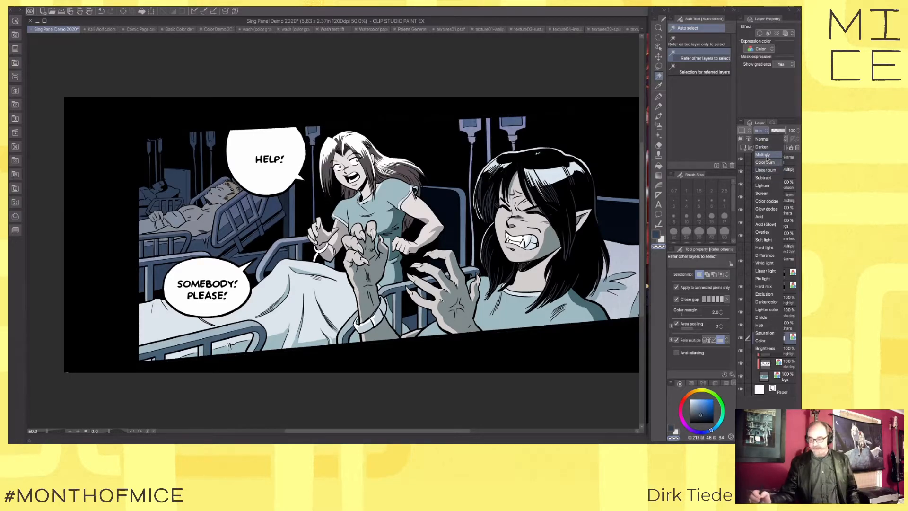
click(764, 234)
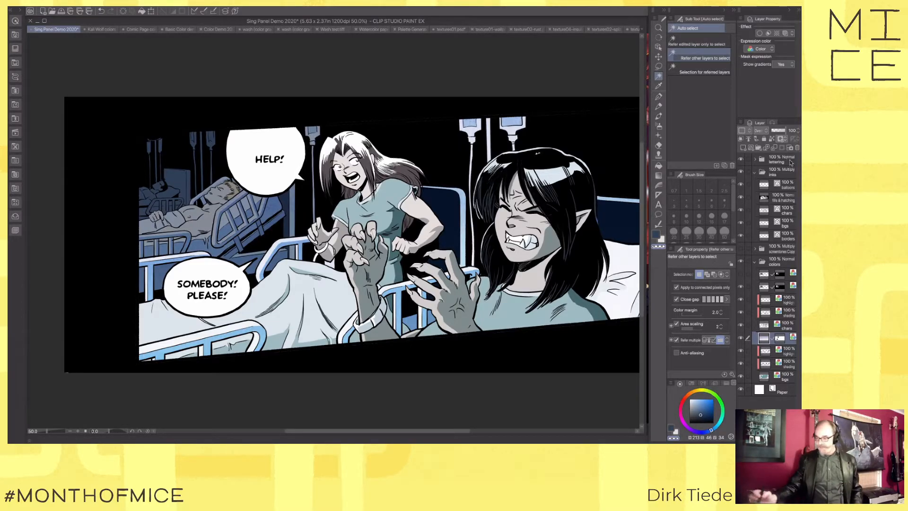
drag(792, 132, 775, 136)
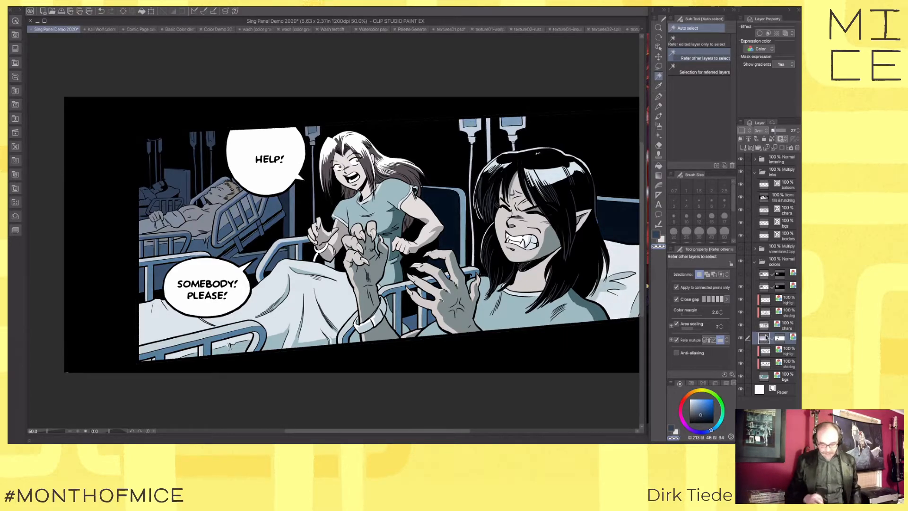
key(ctrl+alt+0)
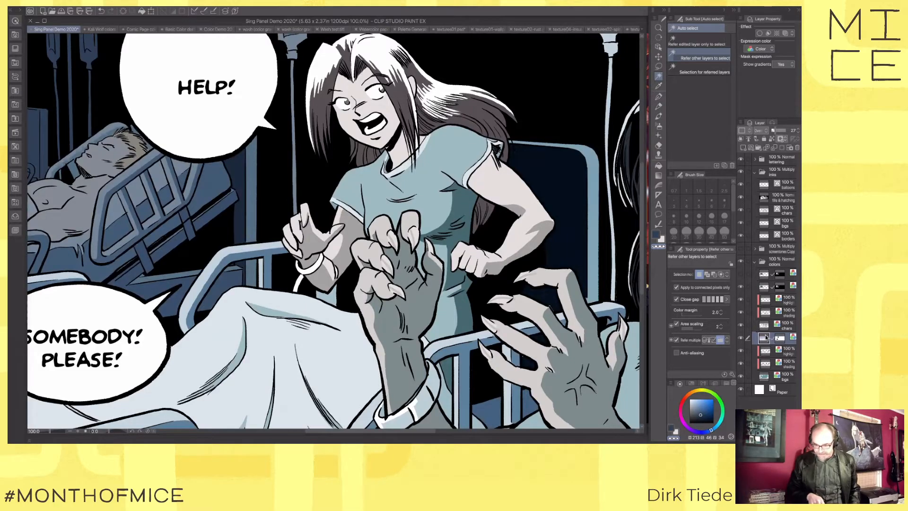
Step: Raise the Overlay wash layer's opacity to 54
key(ctrl+minus)
drag(776, 134, 779, 134)
Step: Try a level correction that increases the contrast of the wash layer
click(108, 4)
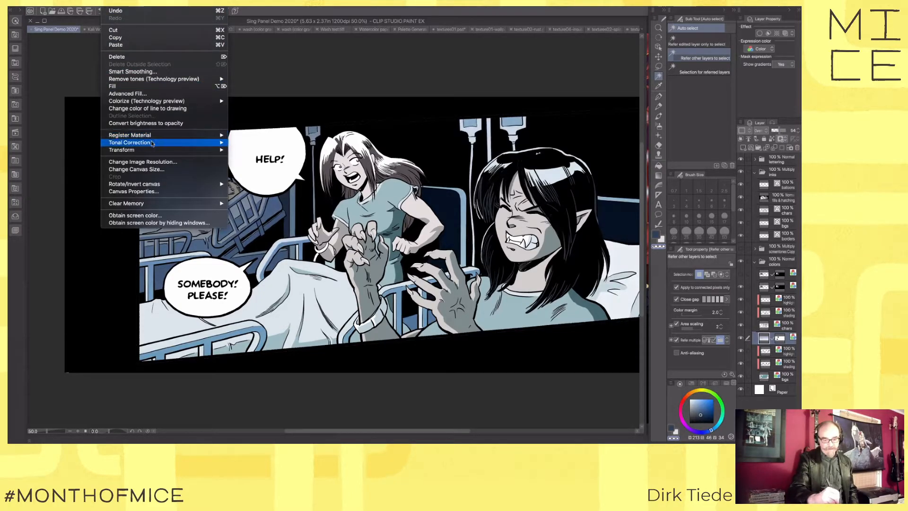
mouse_move(152, 142)
click(300, 174)
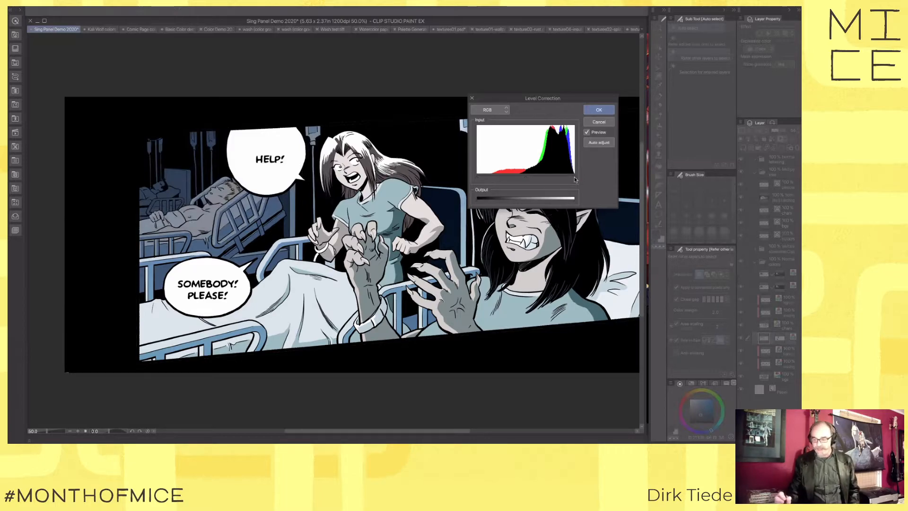
drag(479, 180, 556, 178)
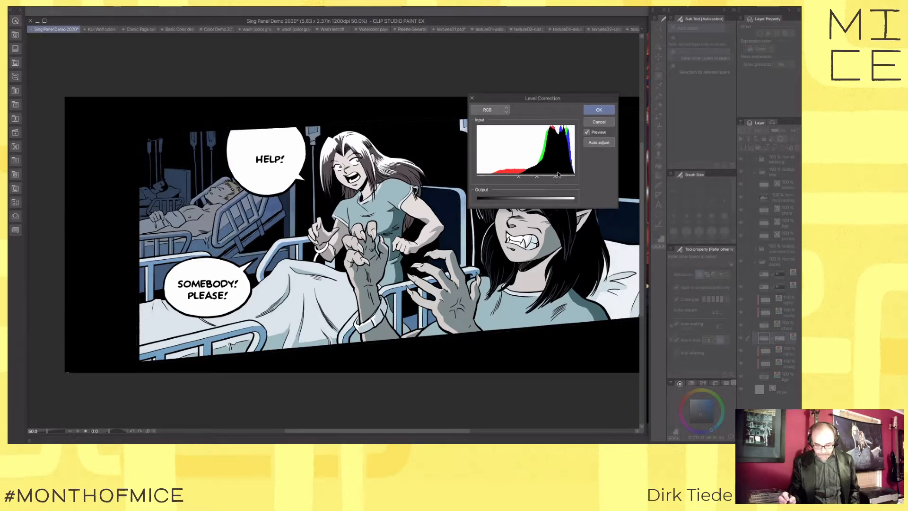
click(599, 109)
Step: Try raising the wash layer's opacity to about 78
drag(471, 321, 496, 353)
click(455, 380)
drag(316, 255, 438, 386)
drag(414, 333, 448, 341)
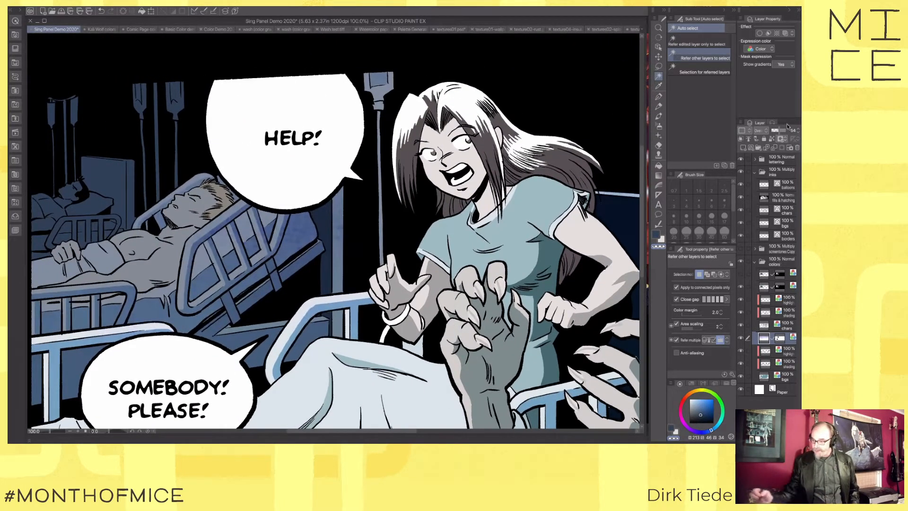
drag(779, 132, 778, 131)
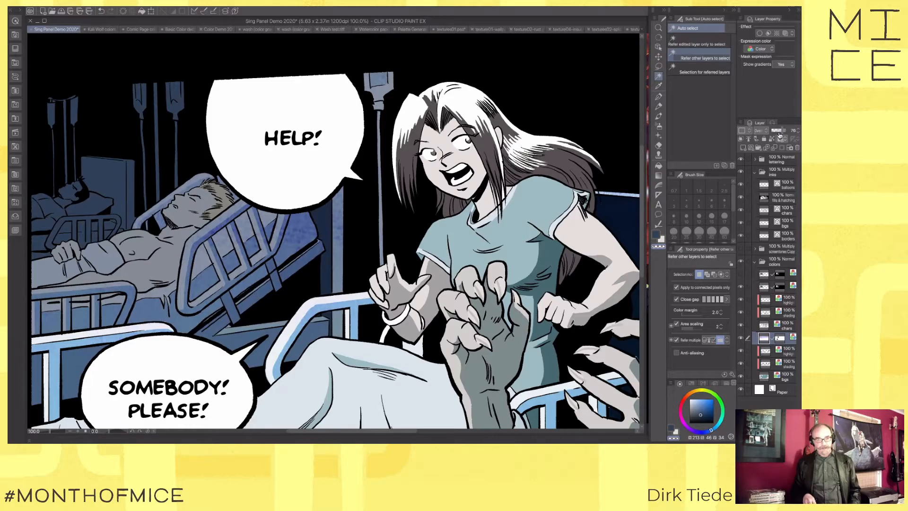
Step: Switch to the image viewer and examine the watercolor textures in the hospital panels of PS-Vol2-page-6.jpg, then return to Clip Studio Paint
key(super+Tab)
key(Down)
key(Down)
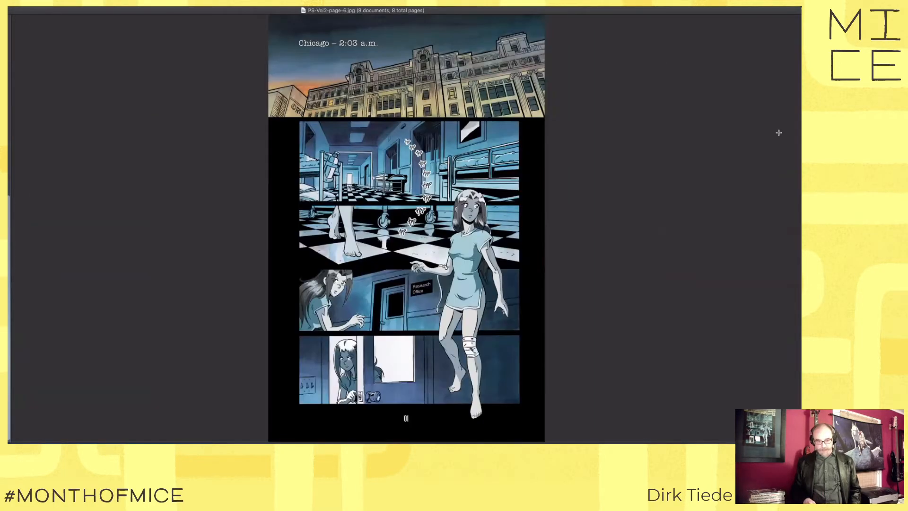
key(Up)
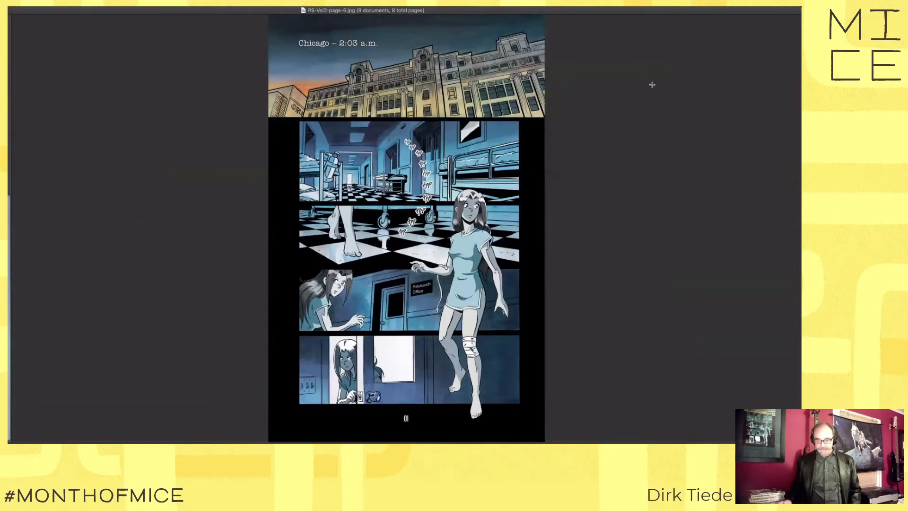
scroll(390, 164, up, 5)
scroll(391, 165, down, 5)
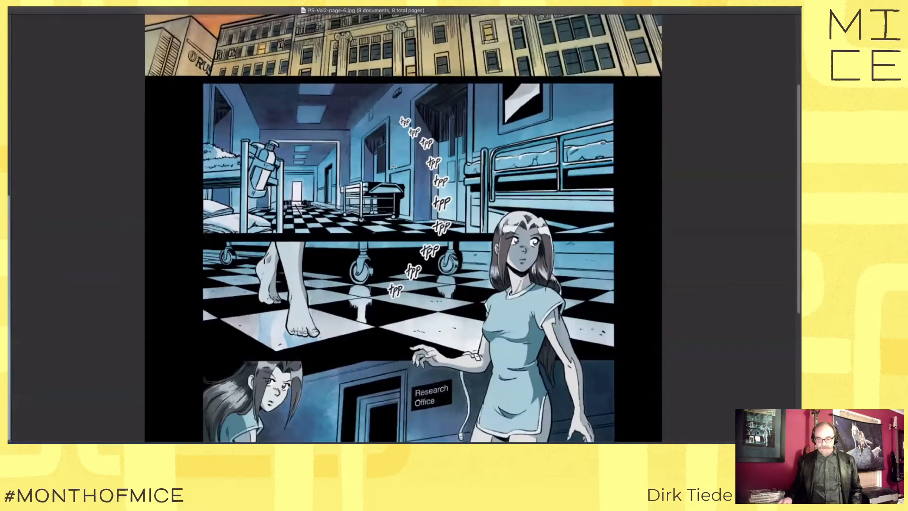
scroll(394, 166, up, 1)
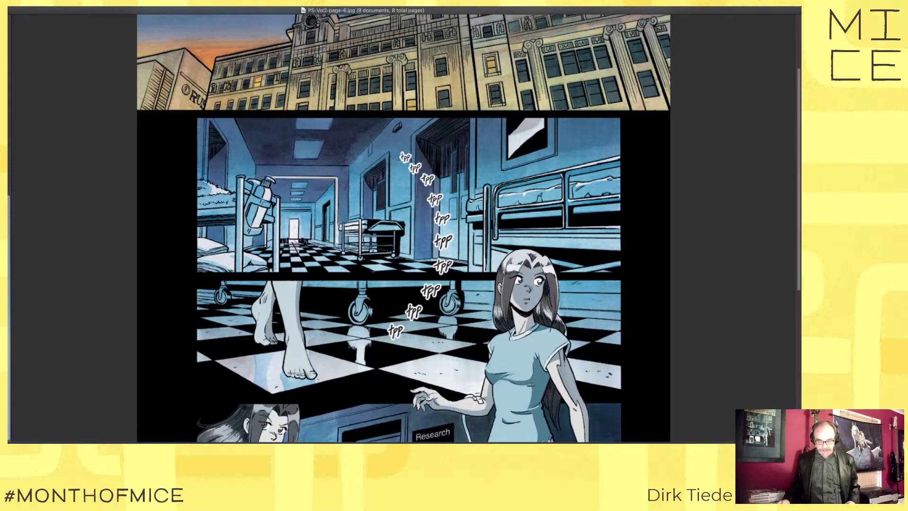
scroll(326, 251, down, 5)
scroll(326, 251, down, 2)
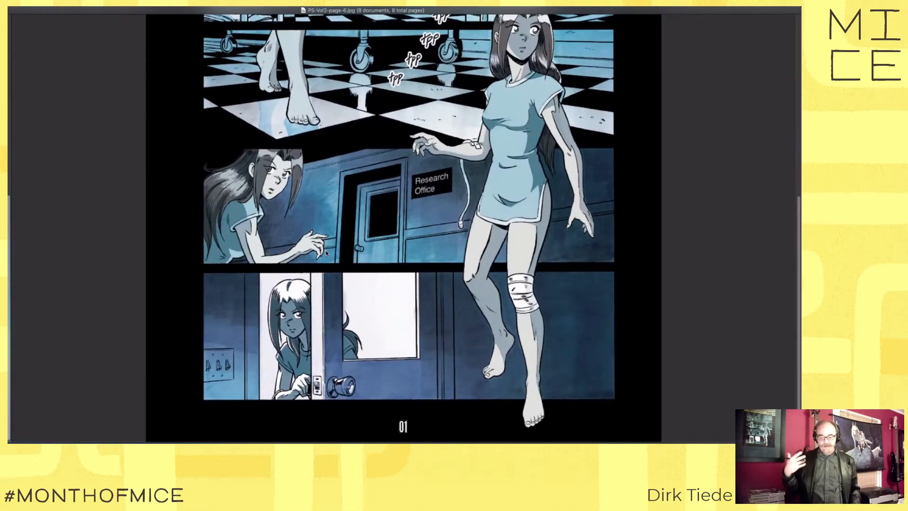
key(super+Tab)
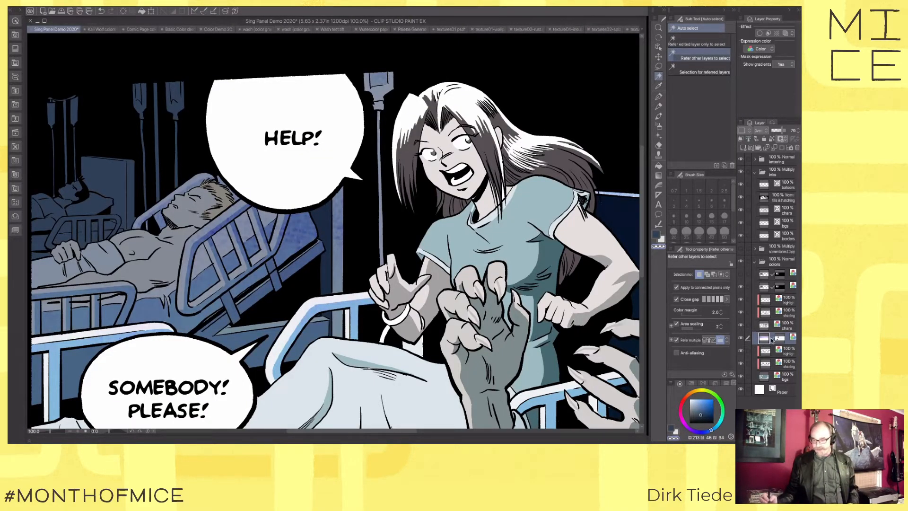
Step: Undo the last opacity and level changes on the wash layer
click(741, 338)
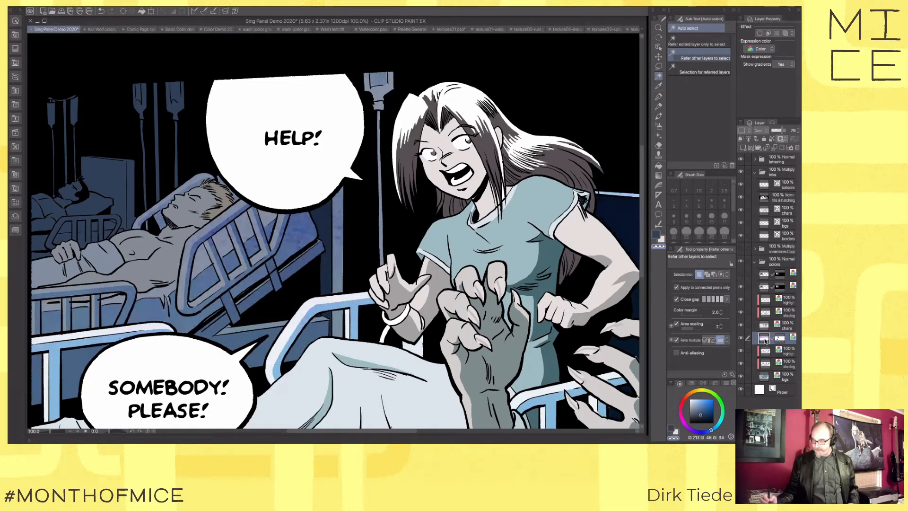
key(super+z)
key(super+z)
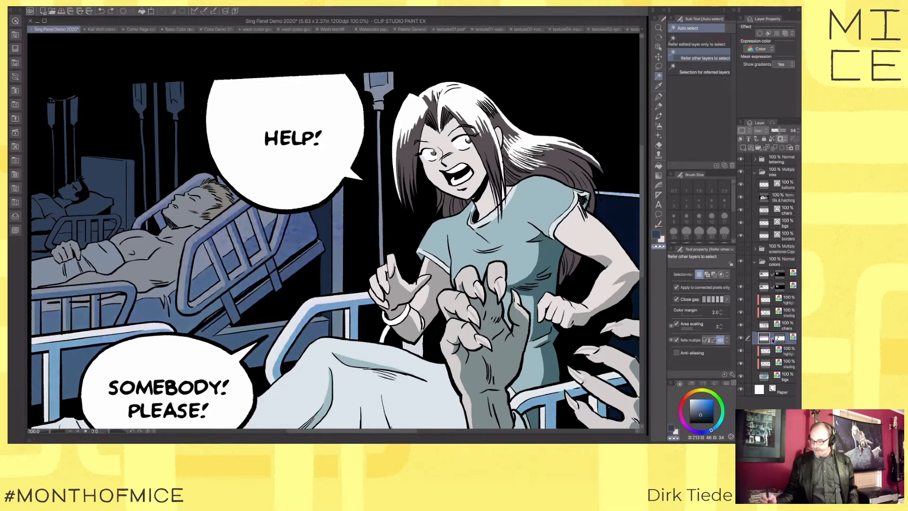
Step: Duplicate the wash layer with its mask to the top of the colors folder and hide the original
drag(765, 340, 781, 270)
drag(749, 354, 747, 357)
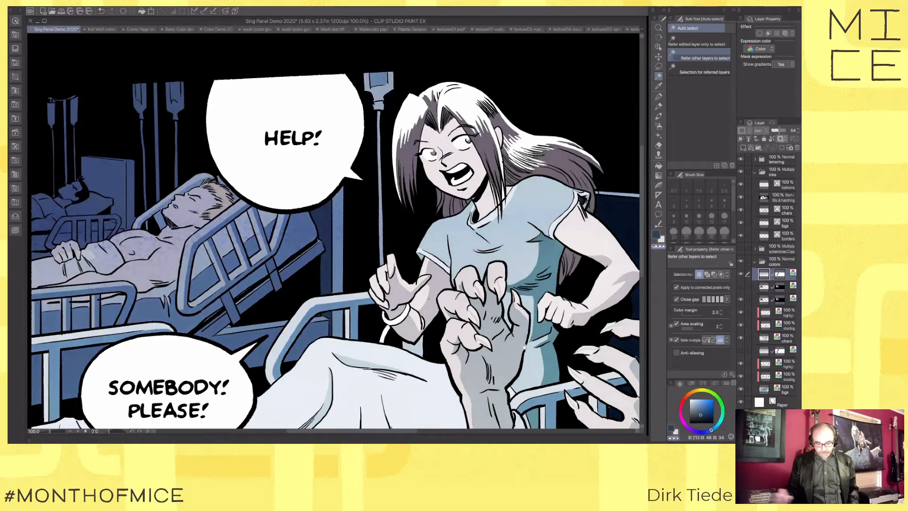
scroll(333, 232, left, 2)
scroll(333, 231, down, 1)
Step: Try the Normal blending mode on the wash copy and settle on Color
click(762, 131)
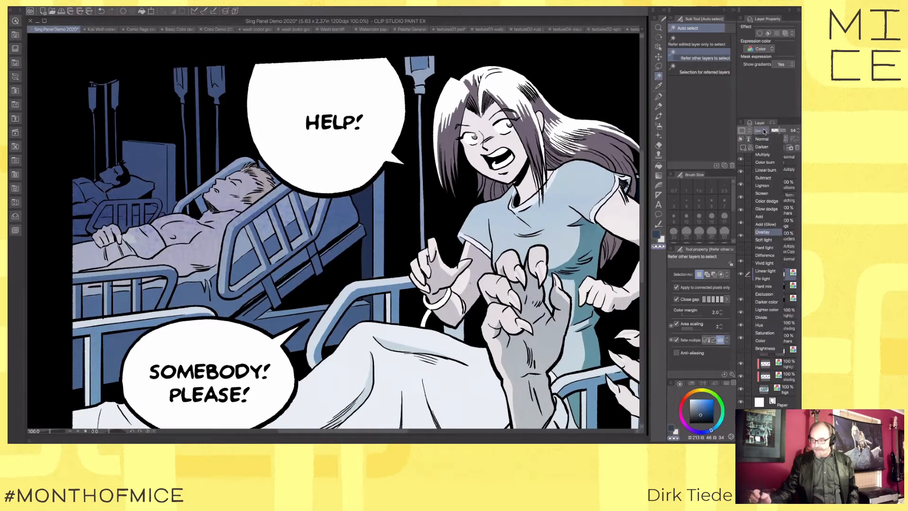
click(764, 136)
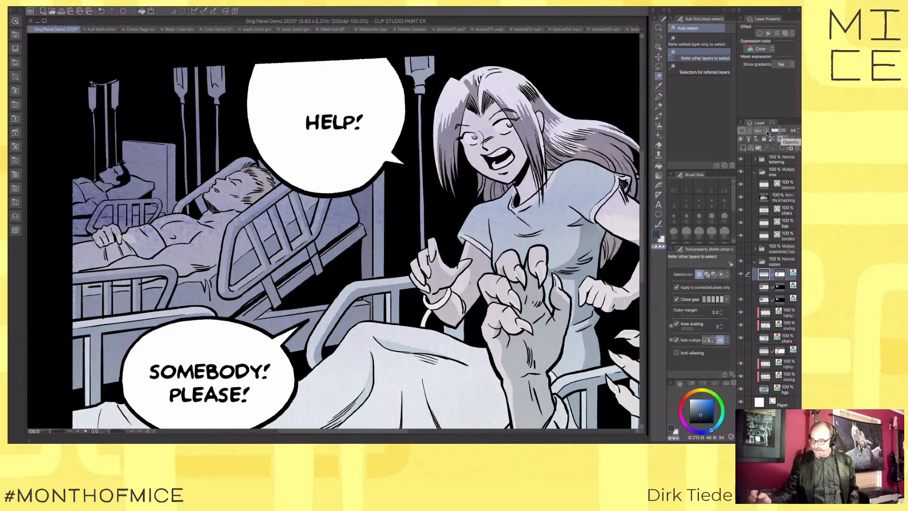
click(762, 131)
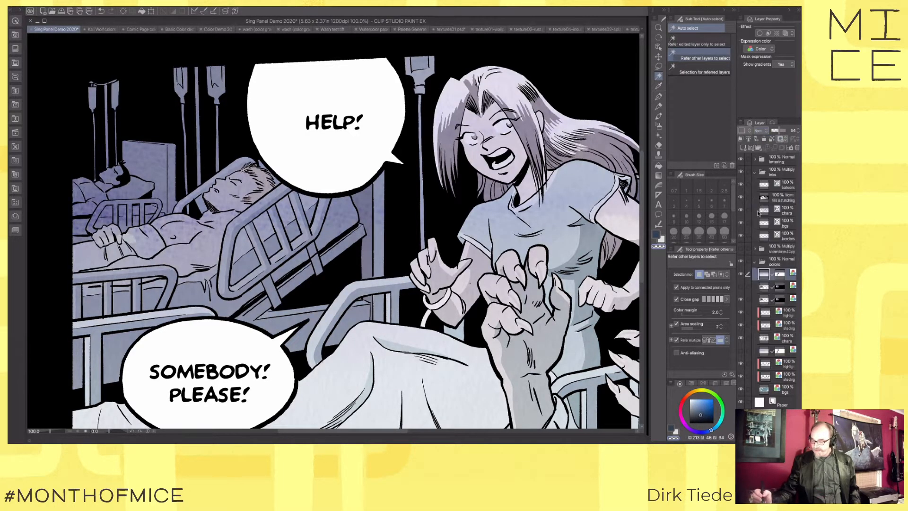
click(760, 131)
click(761, 339)
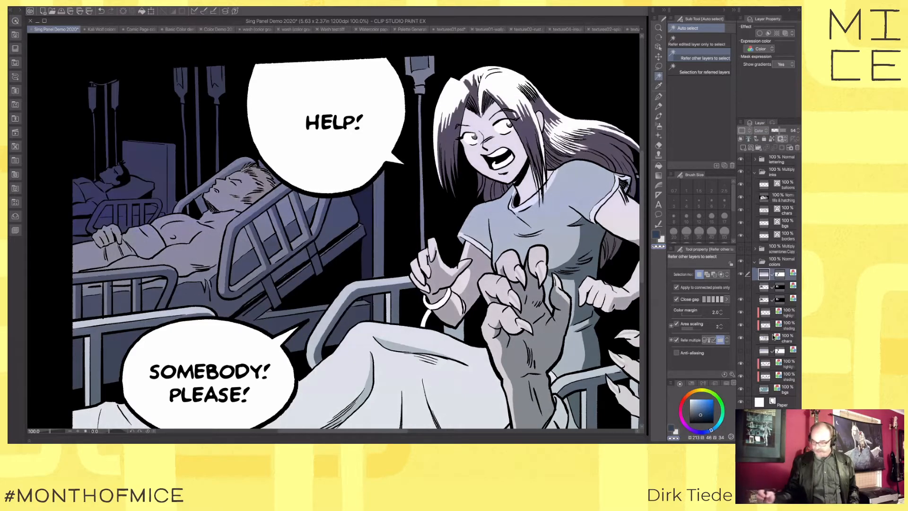
Step: Compare the panel with the full-strength Color wash copy hidden and shown, and set the copy's opacity to 50
drag(779, 131, 799, 135)
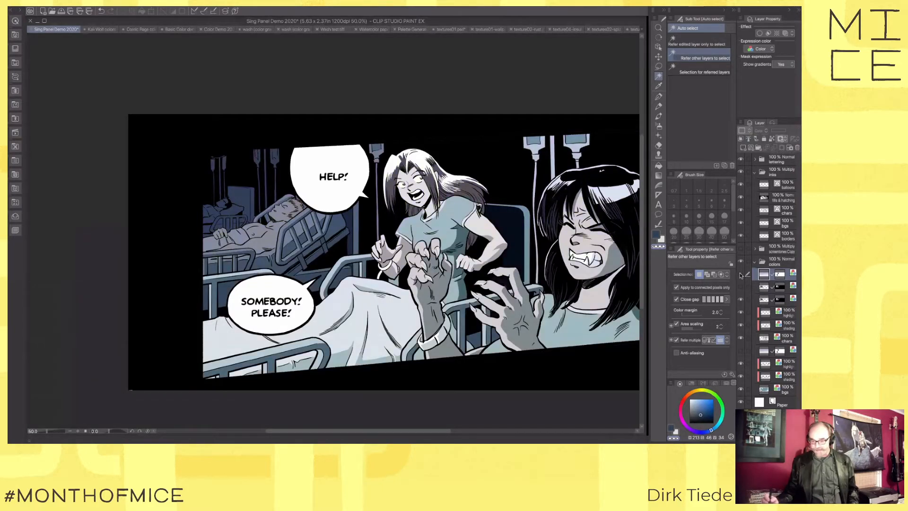
click(740, 274)
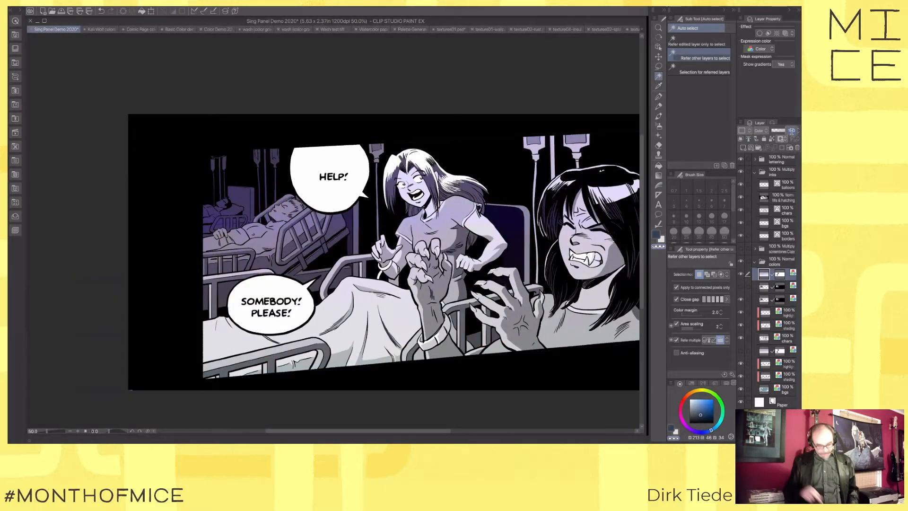
text(50)
key(Return)
click(741, 274)
click(741, 274)
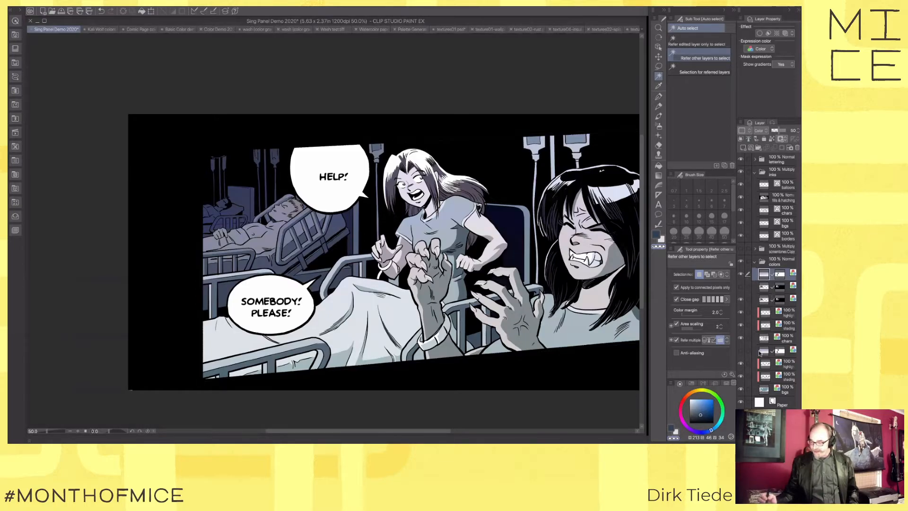
Step: Show the original Overlay wash layer again and adjust its tones with a level correction
click(741, 351)
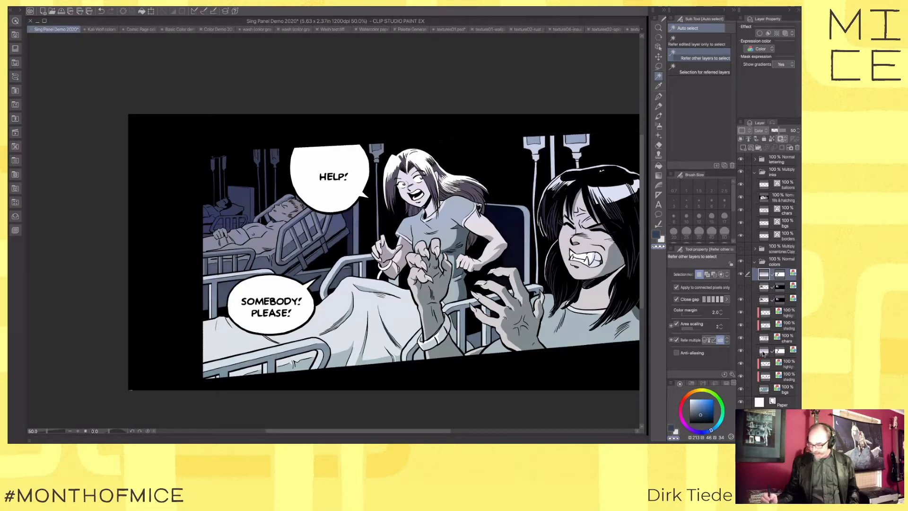
click(763, 354)
key(ctrl+l)
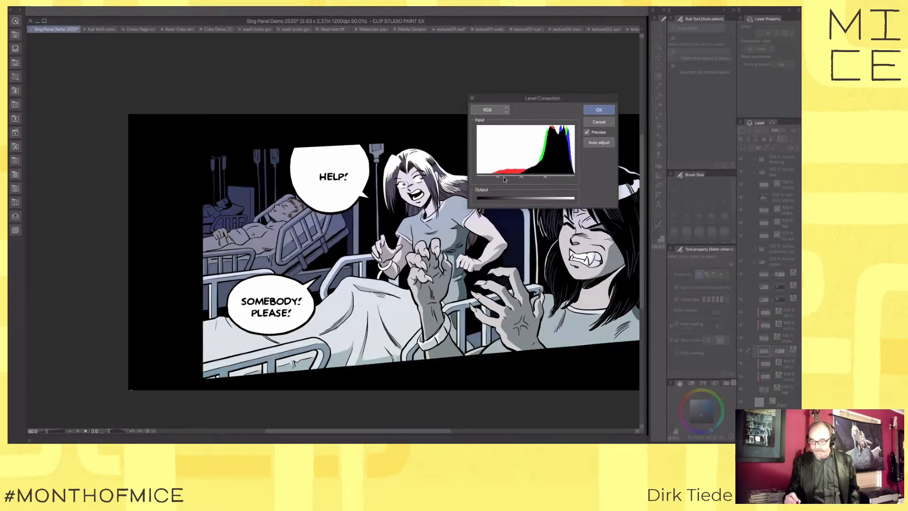
click(600, 111)
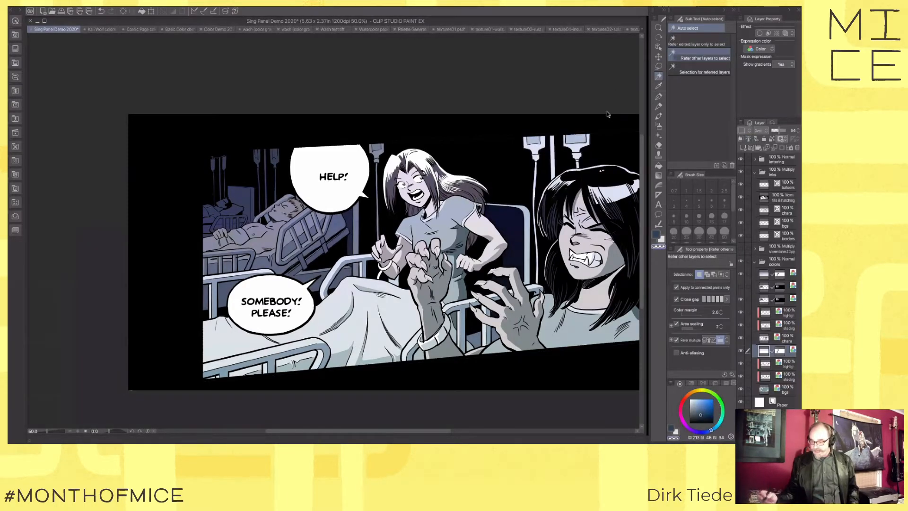
Step: Stack a duplicate of the Color wash layer above the original wash layer and set the duplicate's blending mode to Brightness
mouse_move(762, 275)
mouse_down()
mouse_move(775, 348)
mouse_move(777, 281)
mouse_up()
drag(770, 366, 774, 295)
click(760, 131)
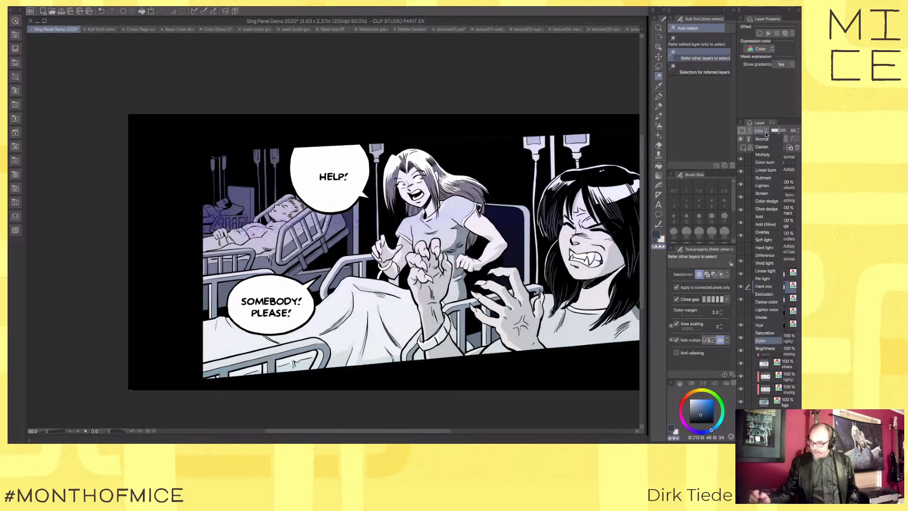
click(768, 348)
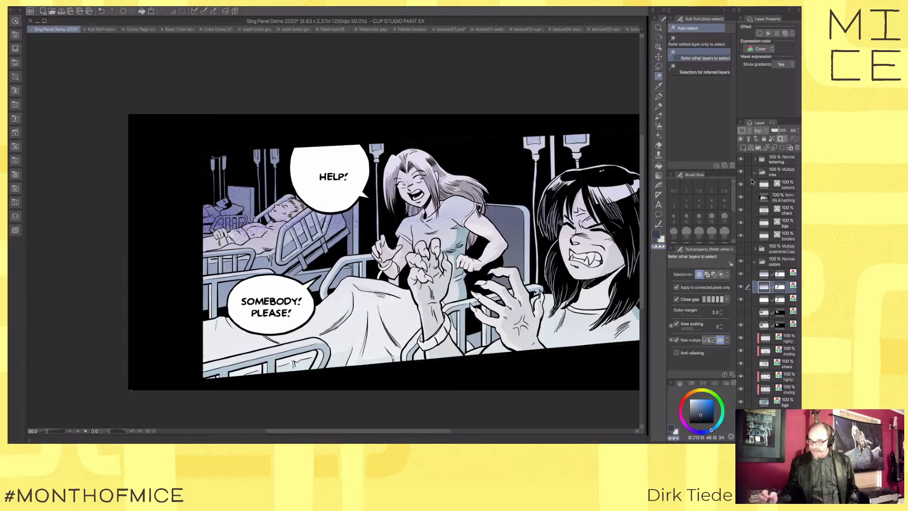
Step: Compare the hospital panel with the three stacked wash layers hidden and shown in different combinations
click(741, 287)
click(741, 287)
click(741, 287)
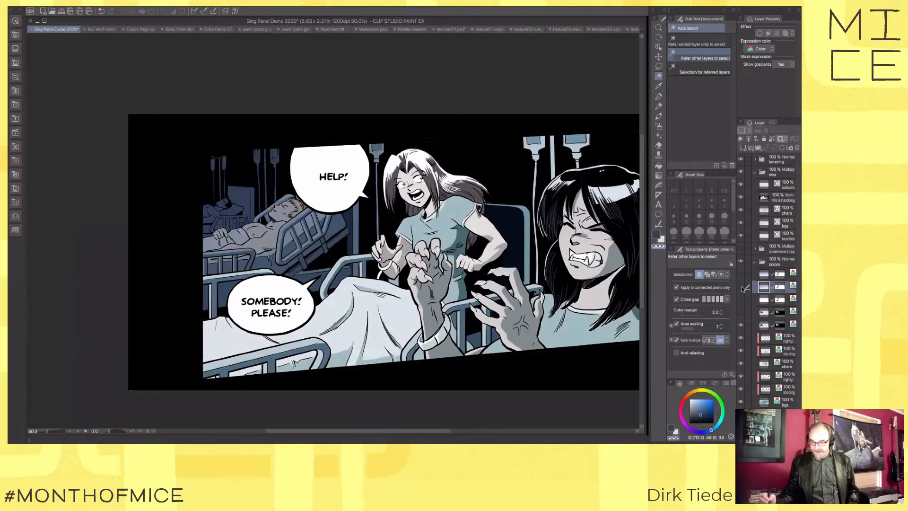
click(741, 287)
click(742, 287)
click(742, 288)
click(741, 299)
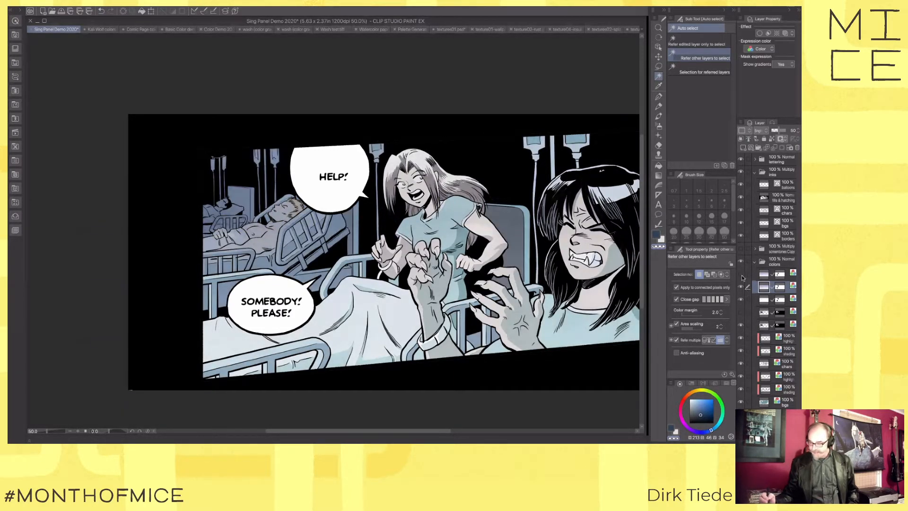
click(741, 273)
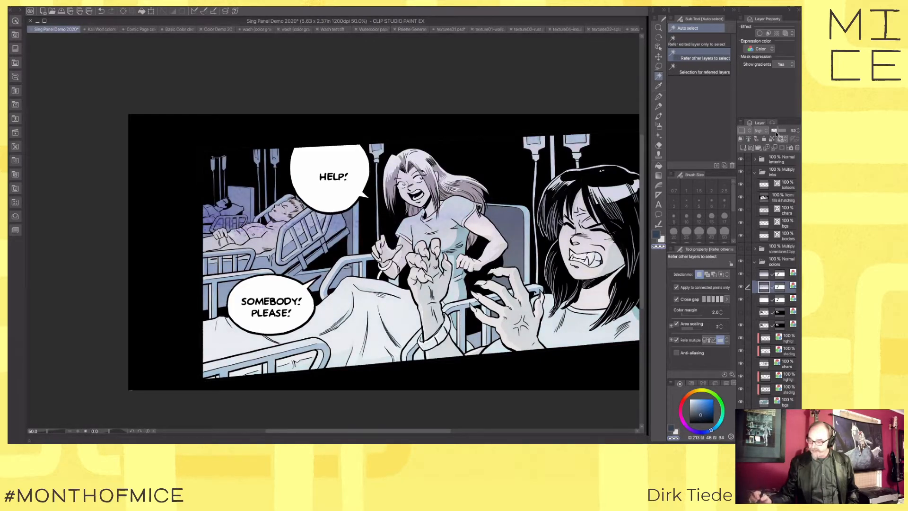
Step: Try an opacity of about 14 on the Brightness wash layer and set it to about 27
click(772, 134)
drag(772, 133, 774, 134)
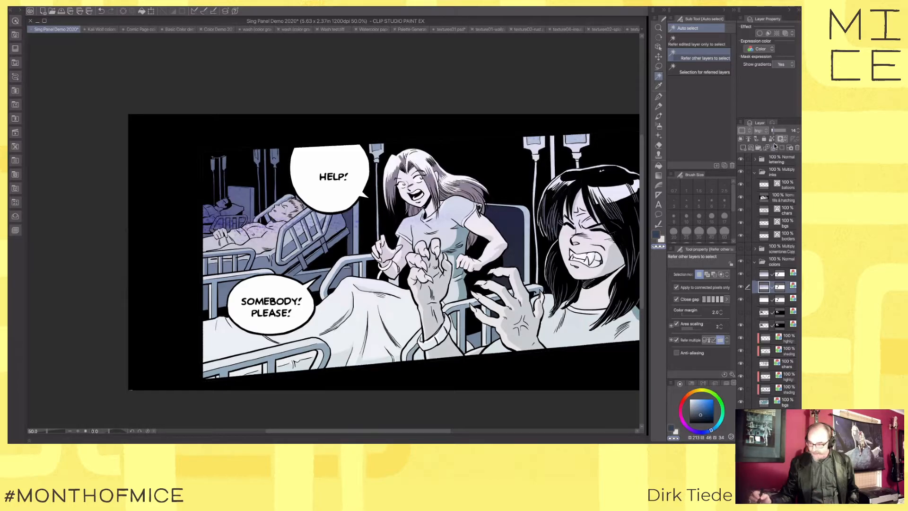
click(778, 132)
drag(779, 132, 778, 133)
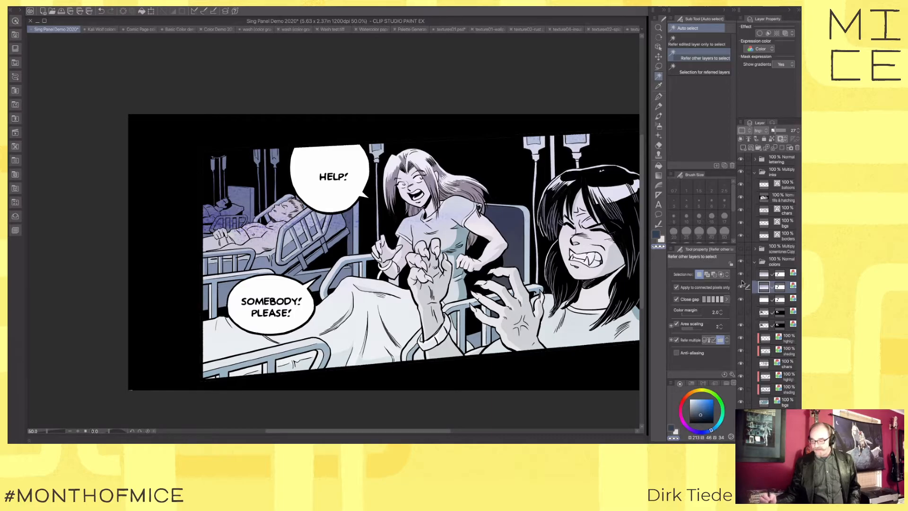
Step: Isolate the Color, Brightness and Overlay wash layers in turn to examine each one's effect on the panel
click(761, 131)
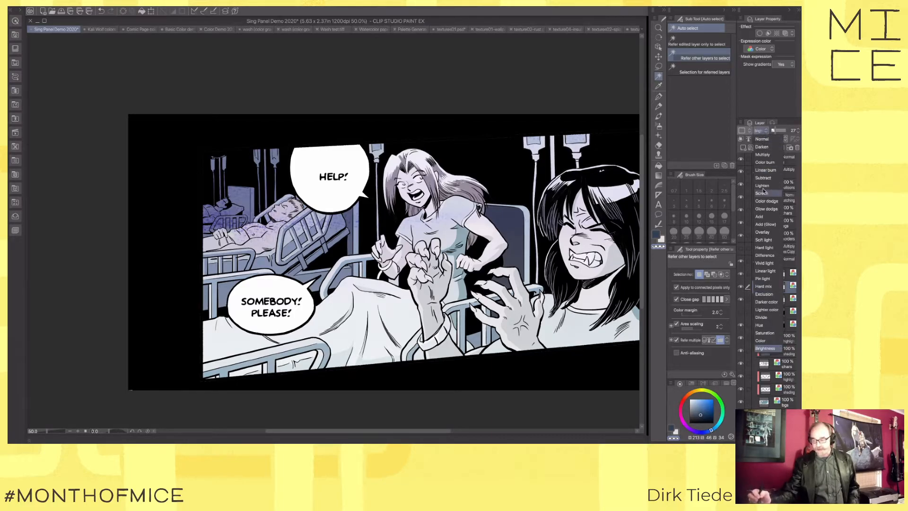
click(763, 127)
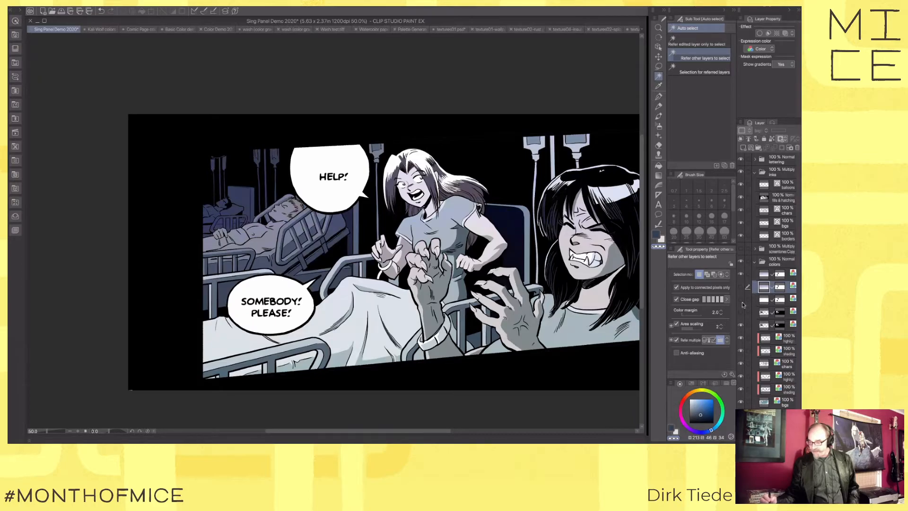
key(b)
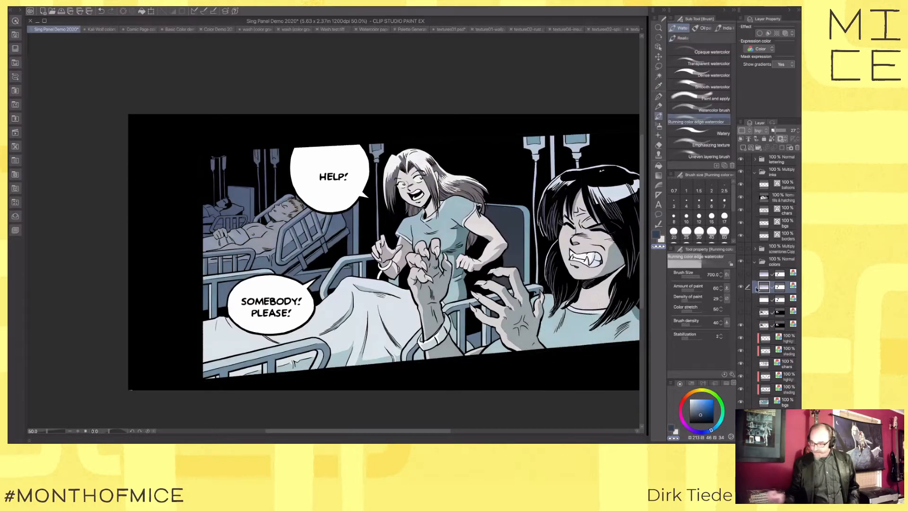
click(741, 287)
click(741, 300)
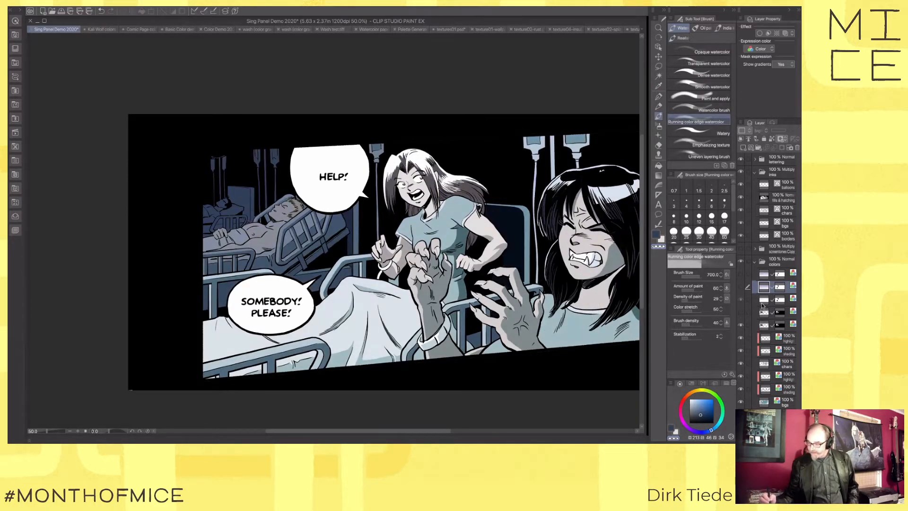
Step: Show the Overlay wash layer by itself on the panel, and the topmost Color wash layer by itself
click(769, 302)
click(741, 300)
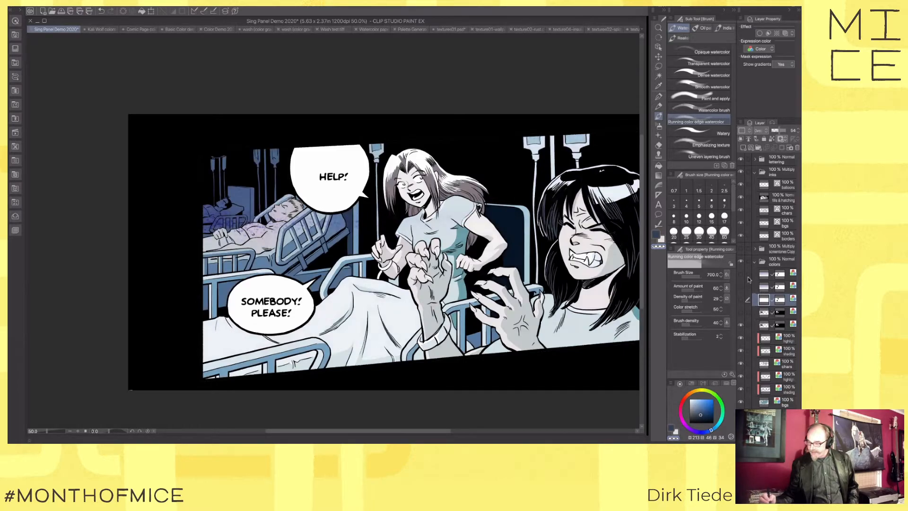
click(773, 271)
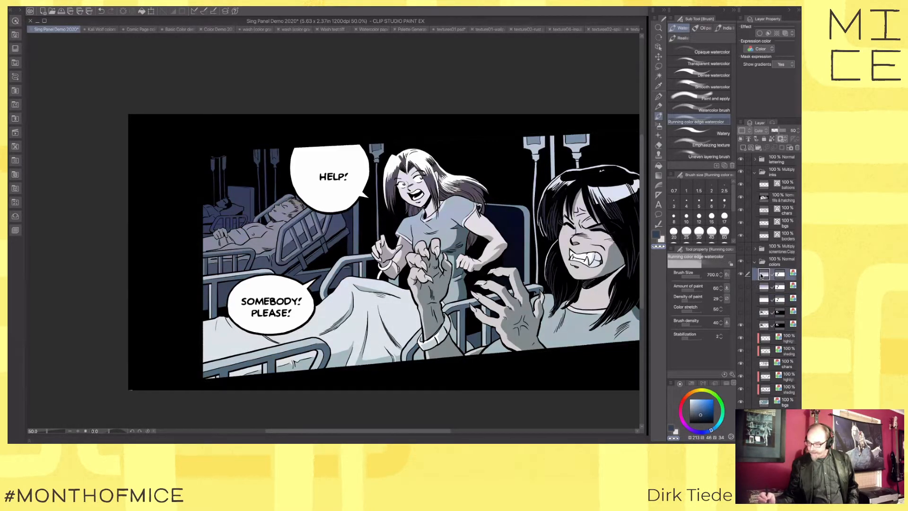
Step: Try shifting the topmost Color wash slightly downward together with its linked mask, and undo the move
key(b)
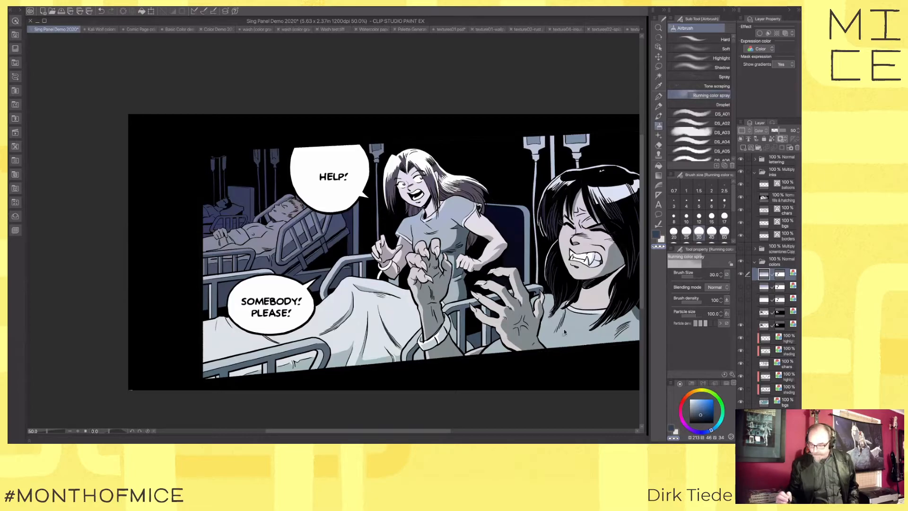
key(k)
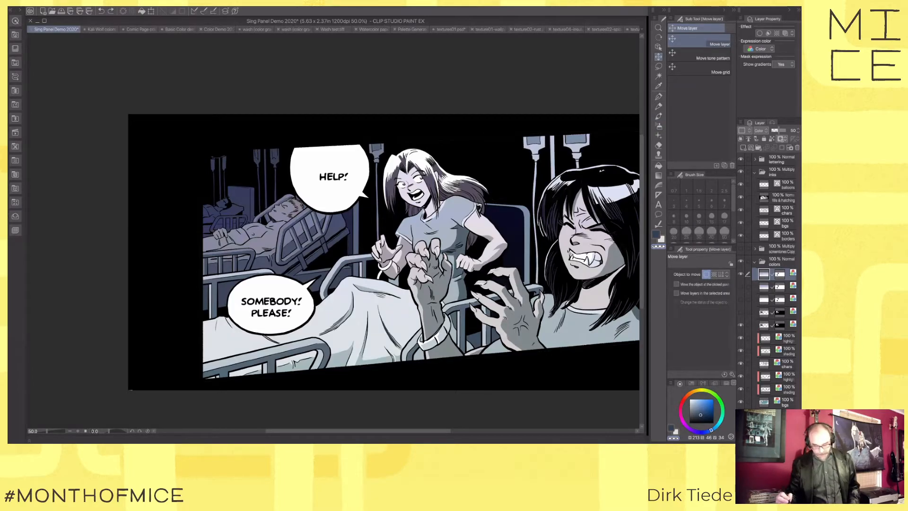
drag(509, 228, 510, 239)
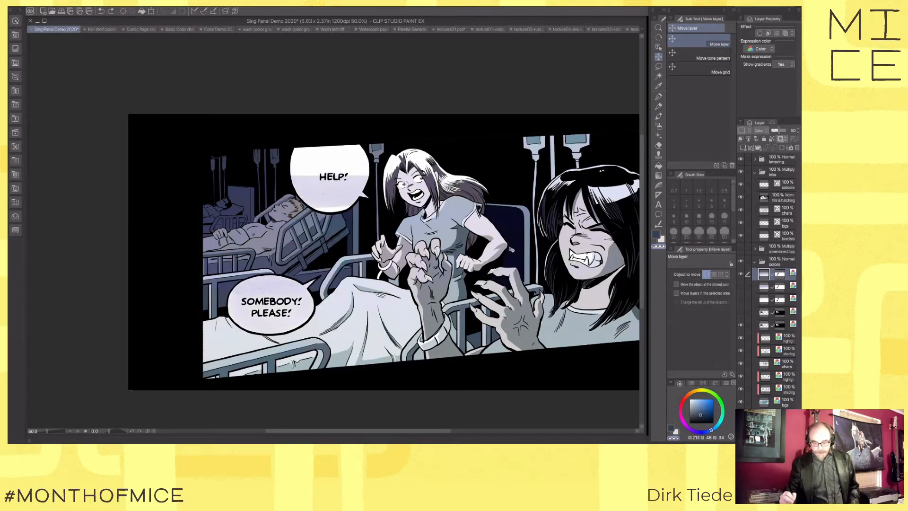
key(ctrl+z)
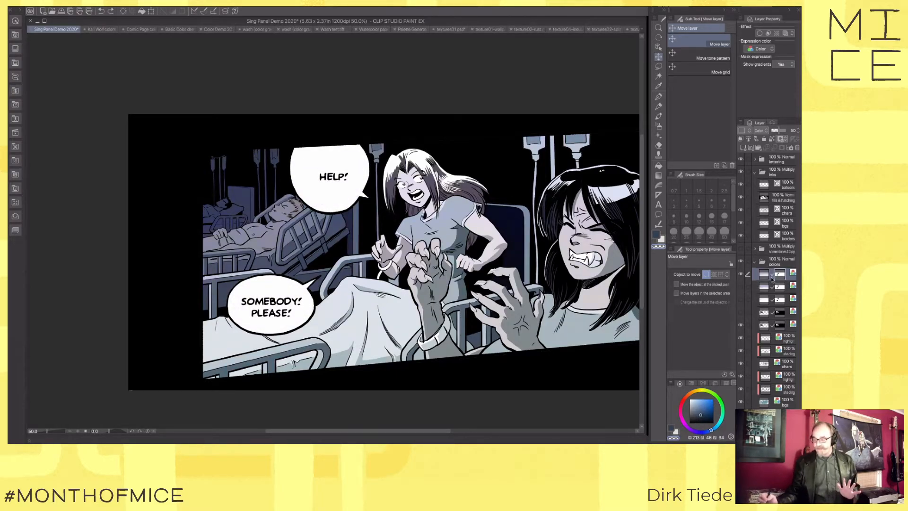
Step: Unlink the topmost Color wash from its mask and set the layer to 100 opacity with the Multiply blending mode
click(772, 275)
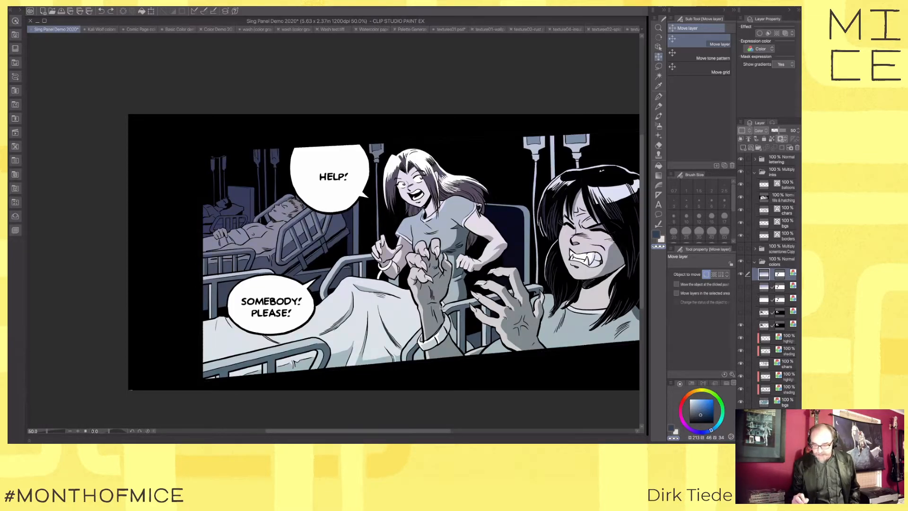
click(784, 130)
click(761, 130)
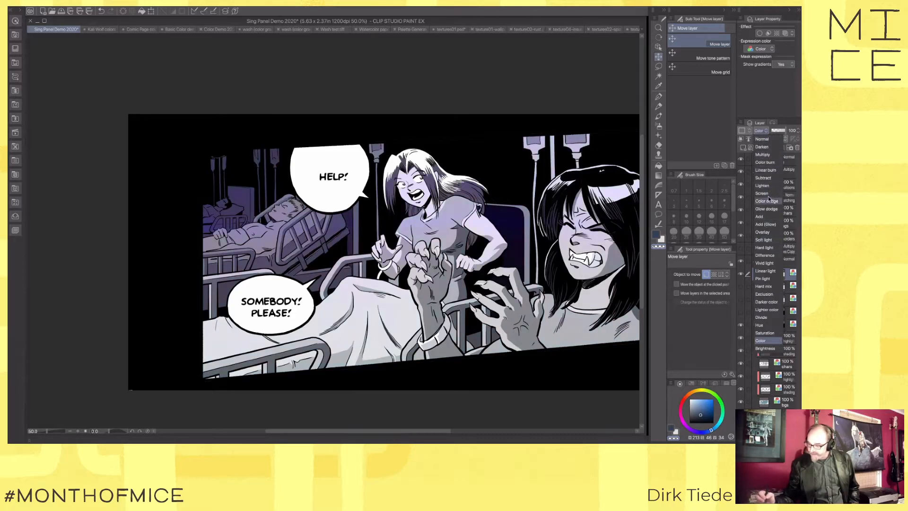
click(770, 156)
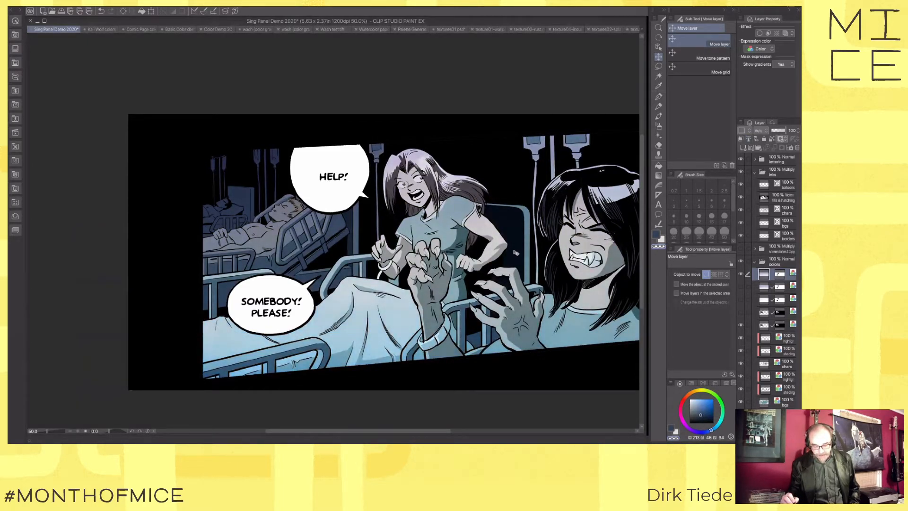
drag(623, 342, 484, 350)
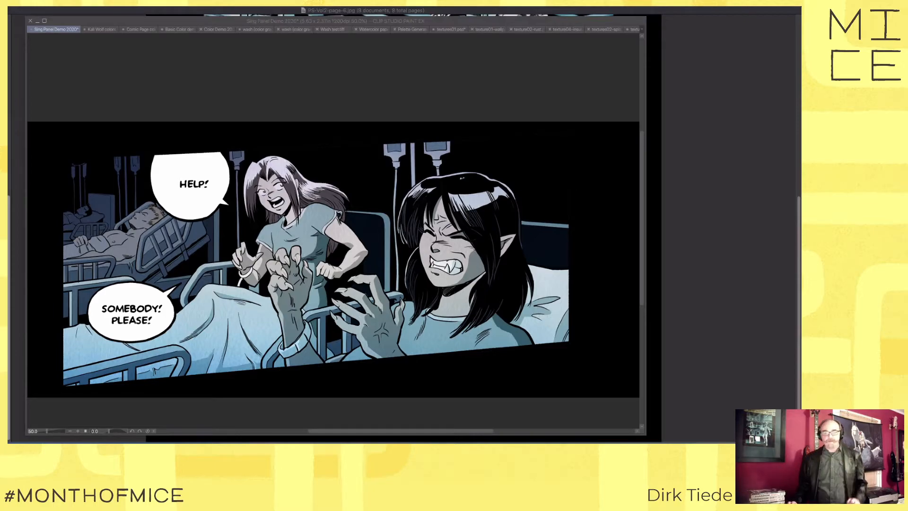
Step: Switch to the image viewer and look at the finished hospital page and the FMG-sample-page03-04.jpg spread
click(498, 100)
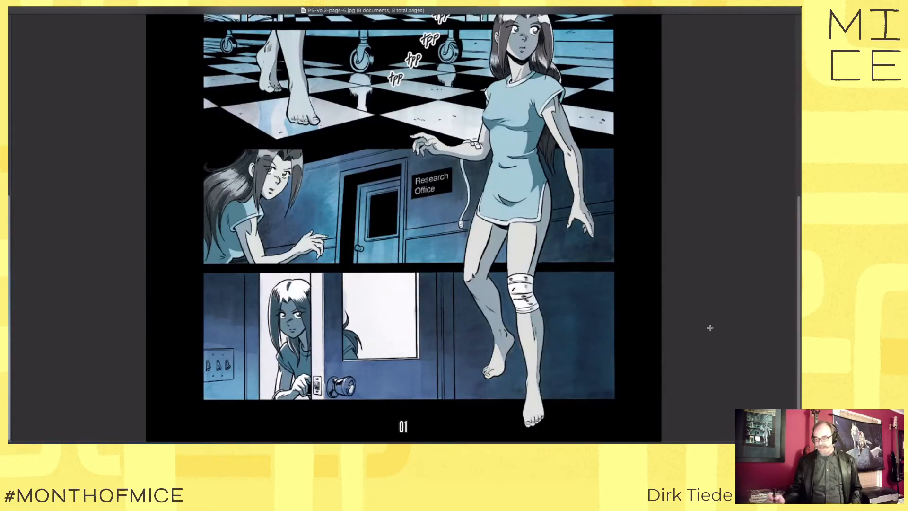
key(Right)
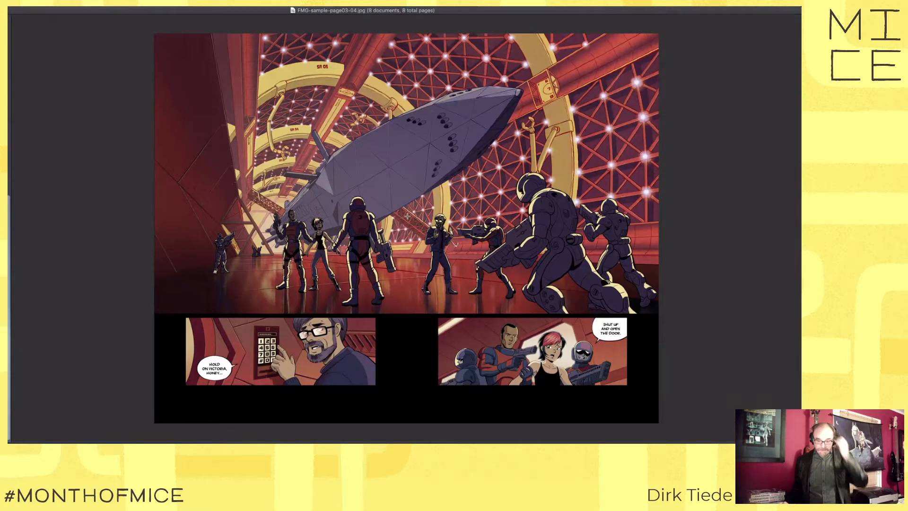
scroll(399, 218, up, 1)
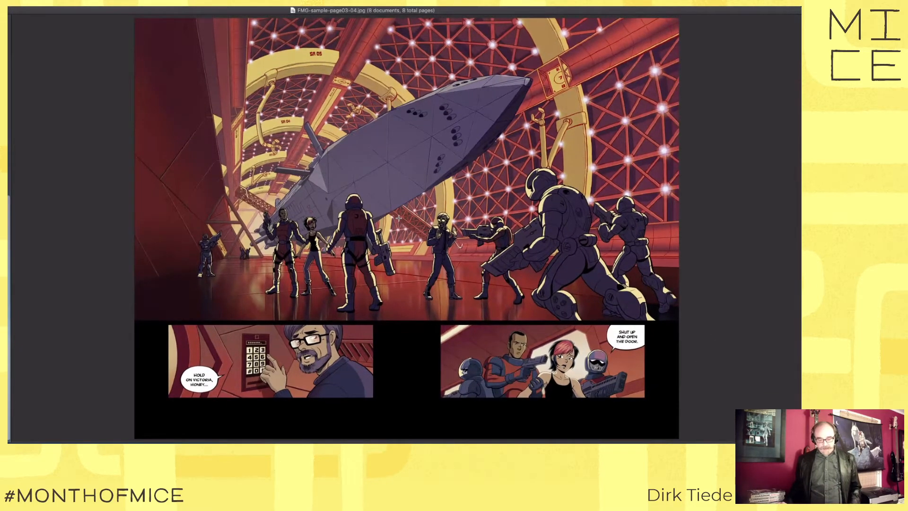
key(ctrl+super+f)
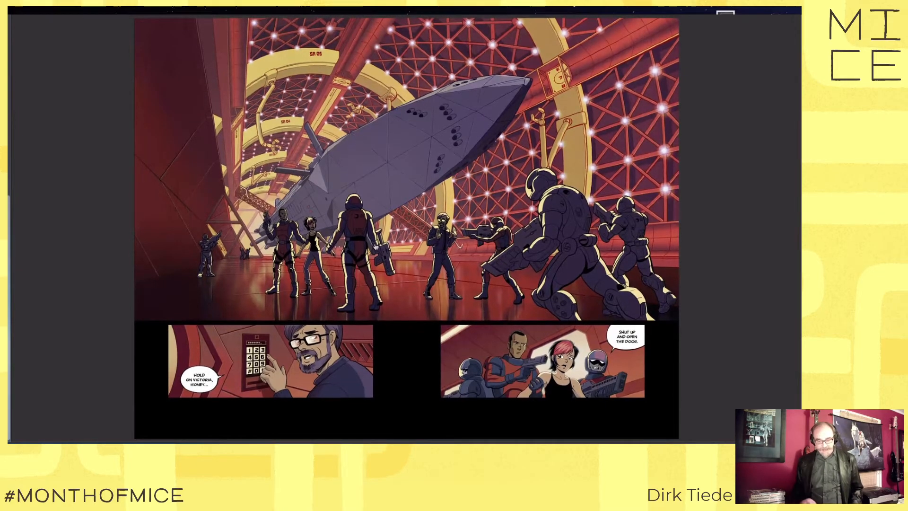
key(Escape)
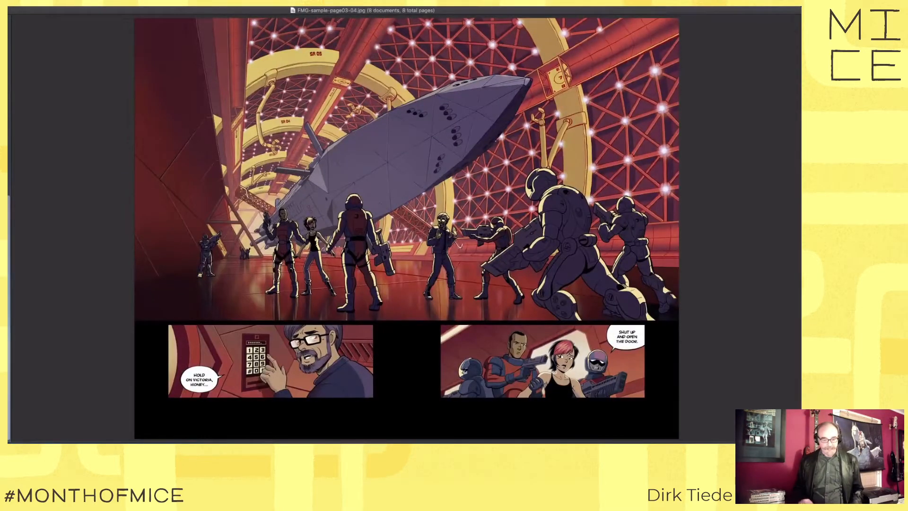
Step: Switch back to CLIP STUDIO PAINT and browse the GN pitch folder inside FreeMarsGirl's artwork folder for the spread's source file
key(super+Tab)
key(super+o)
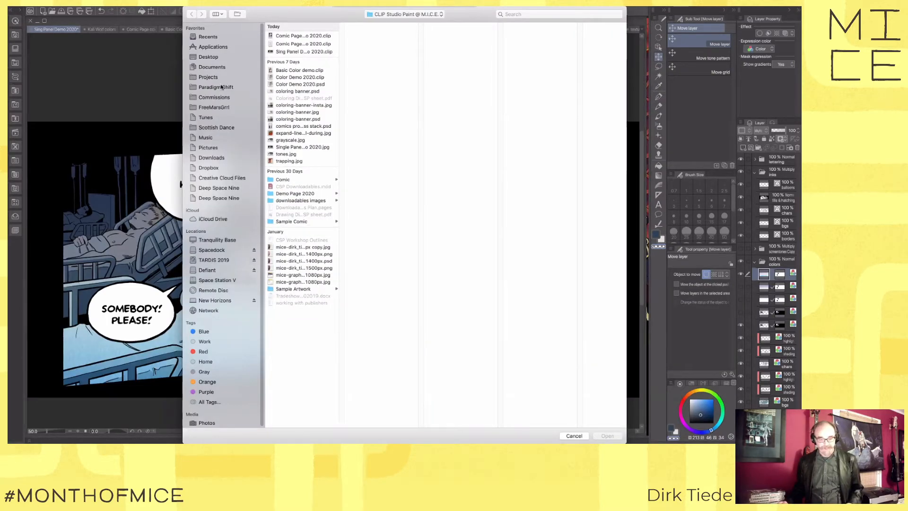
click(221, 87)
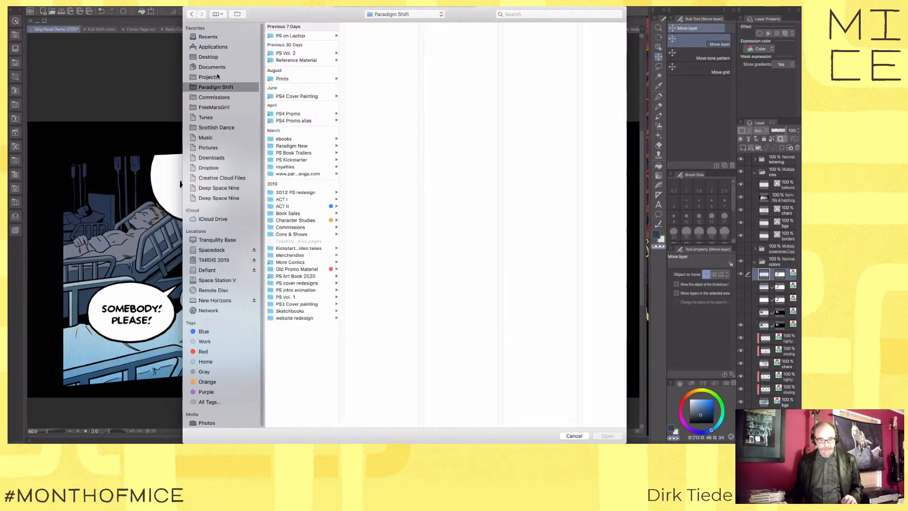
click(218, 107)
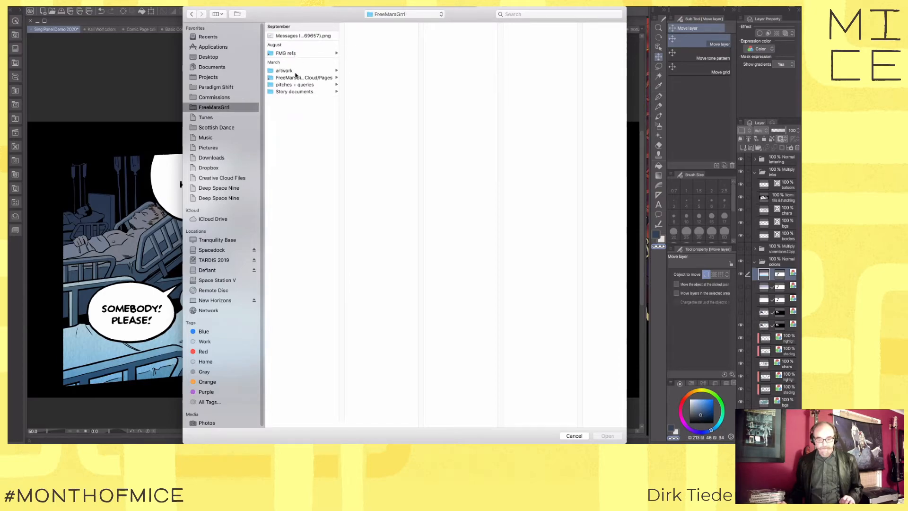
click(298, 71)
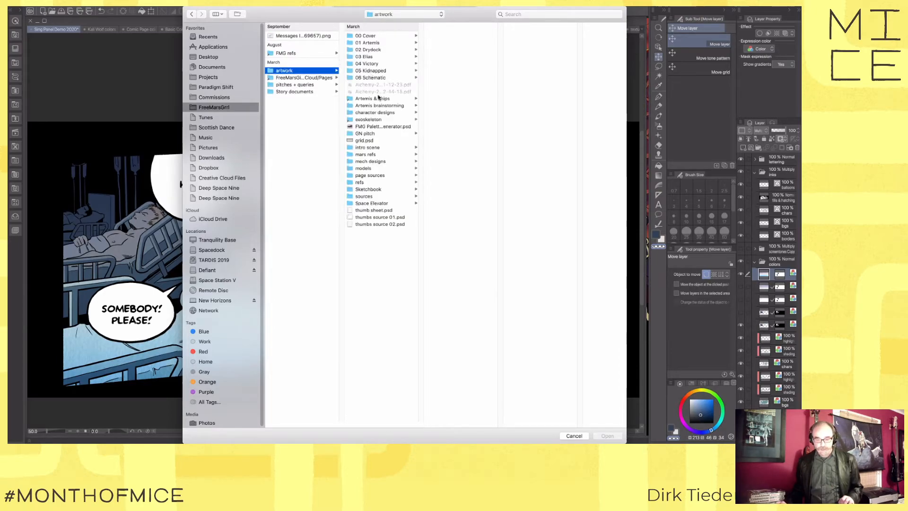
click(373, 134)
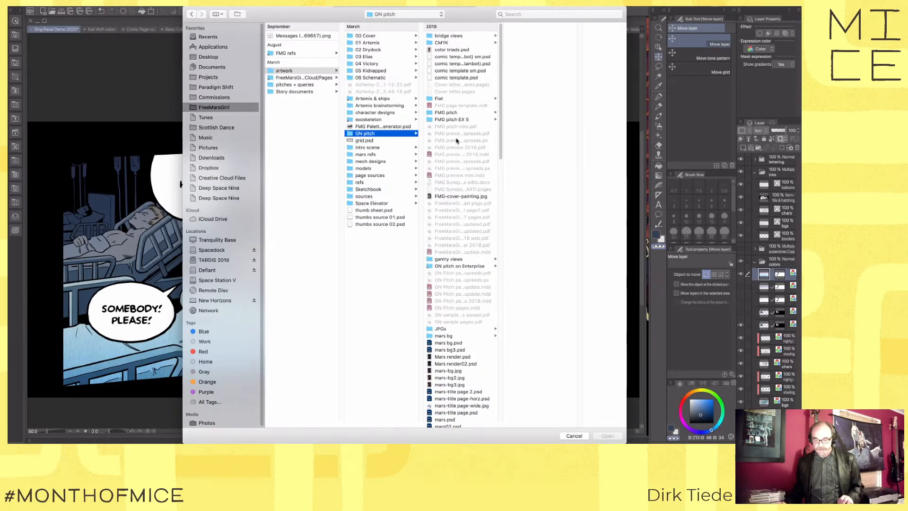
scroll(460, 281, down, 8)
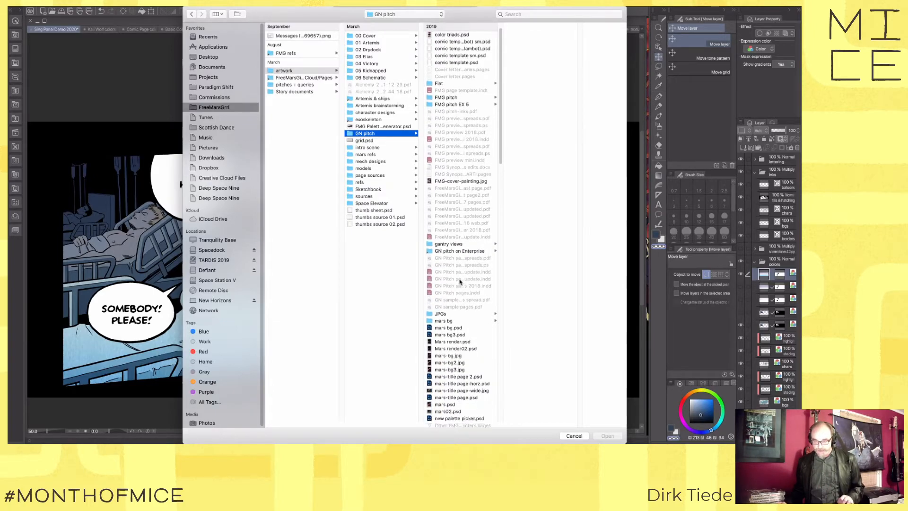
scroll(459, 281, down, 6)
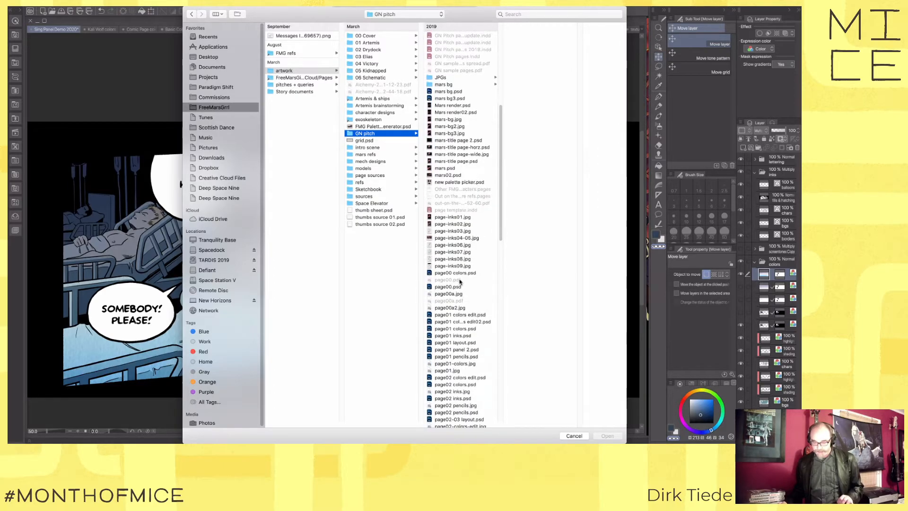
scroll(460, 282, down, 2)
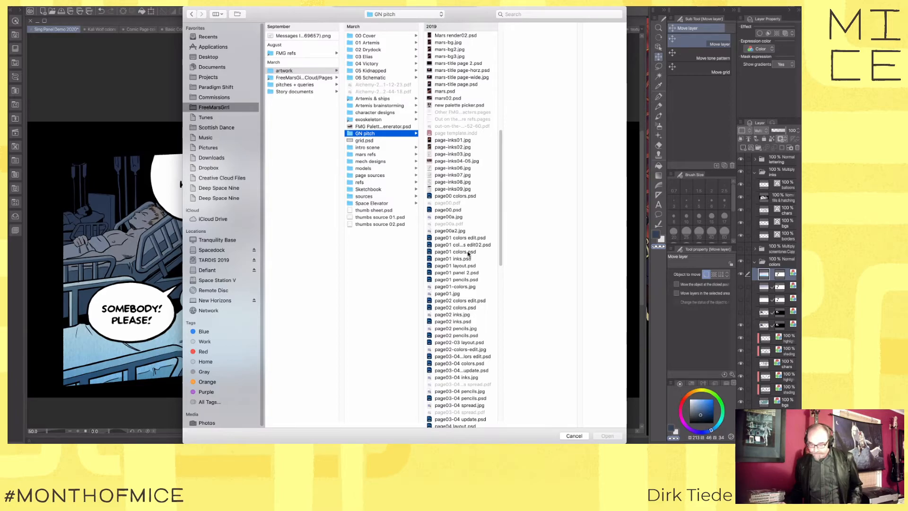
Step: Return to the image viewer and examine the spaceship hangar artwork on the FMG-sample-page03-04.jpg spread up close
key(super+Tab)
scroll(468, 253, up, 3)
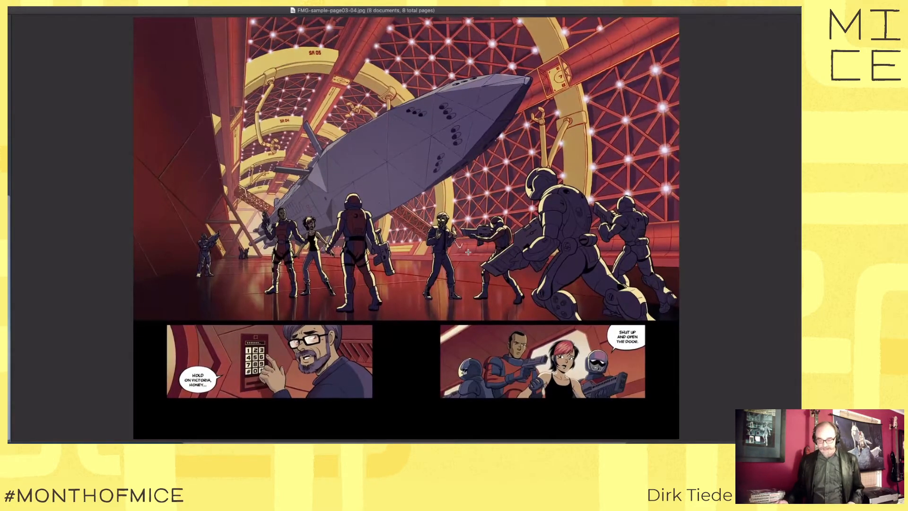
scroll(468, 252, up, 5)
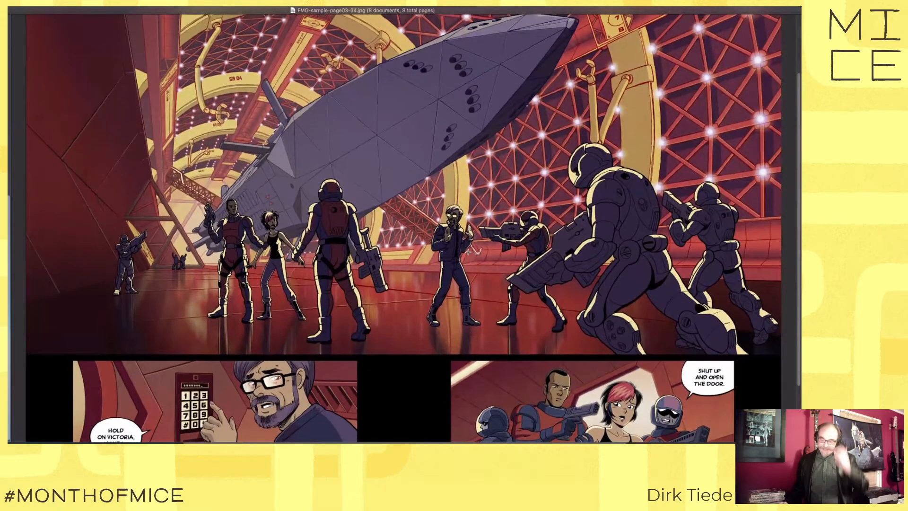
scroll(468, 252, up, 1)
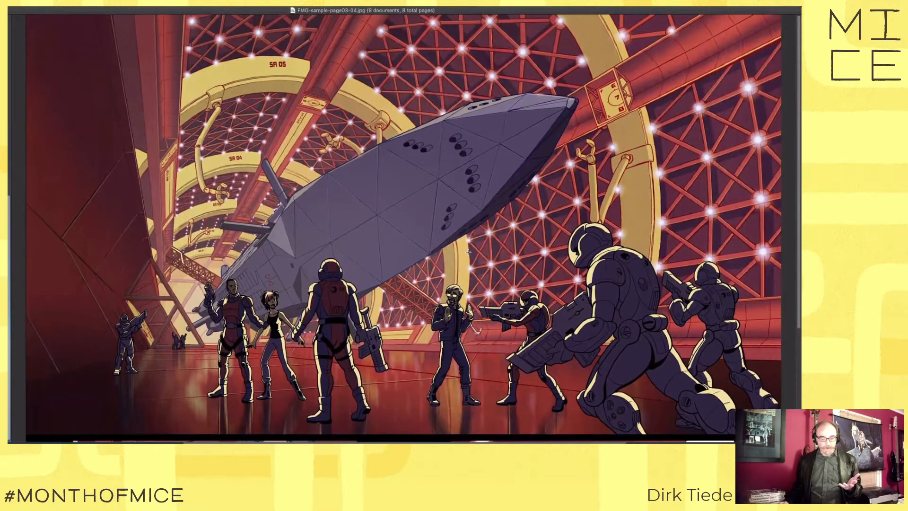
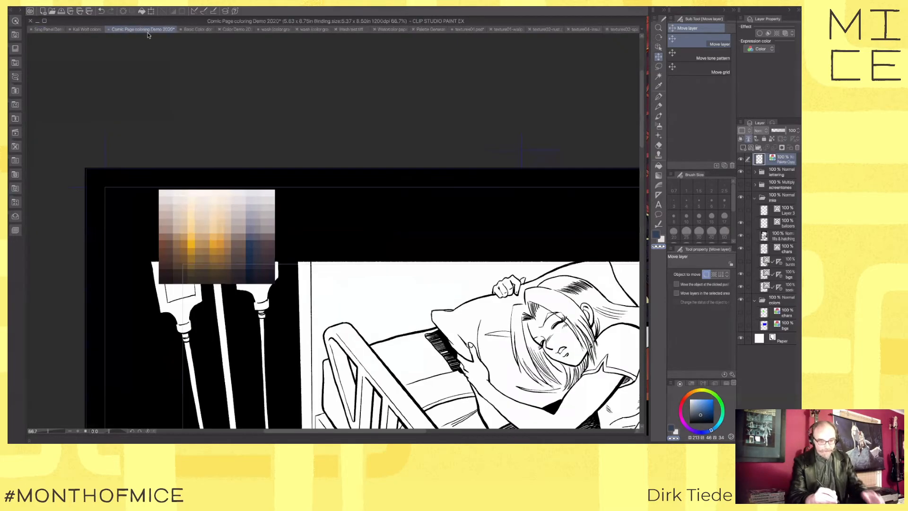
Step: Switch to the Comic Page coloring Demo 2020 document and turn off Close gap for the Refer other layers Fill tool
click(141, 30)
drag(544, 368, 416, 266)
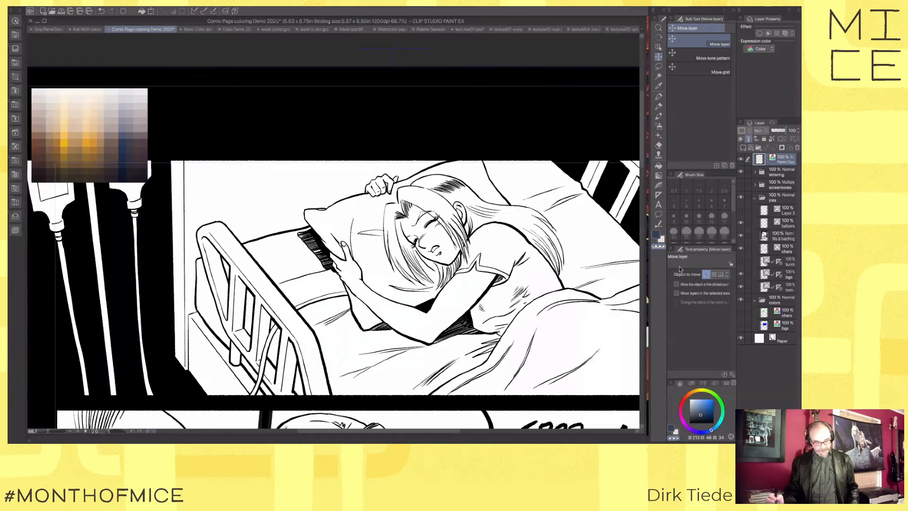
key(g)
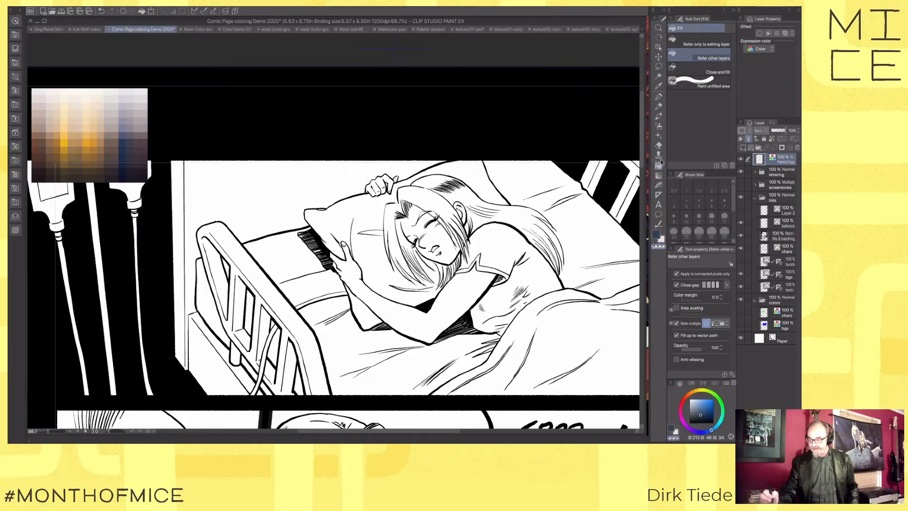
click(677, 285)
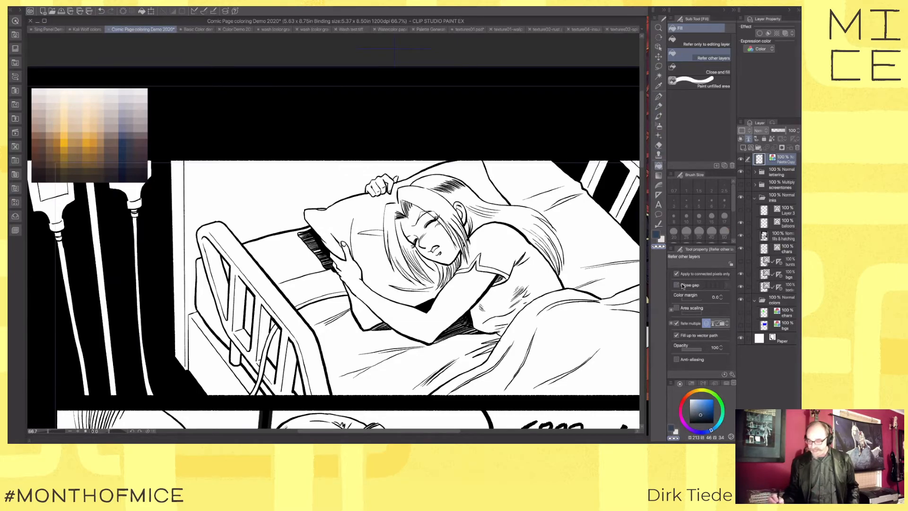
Step: Make the dark blue main color active and select and show the chars layer in the colors folder
click(656, 234)
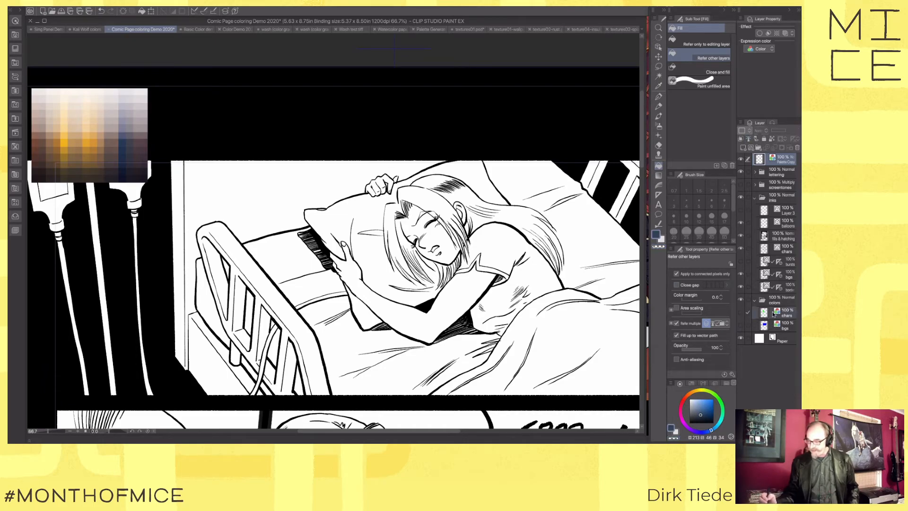
click(772, 315)
click(326, 421)
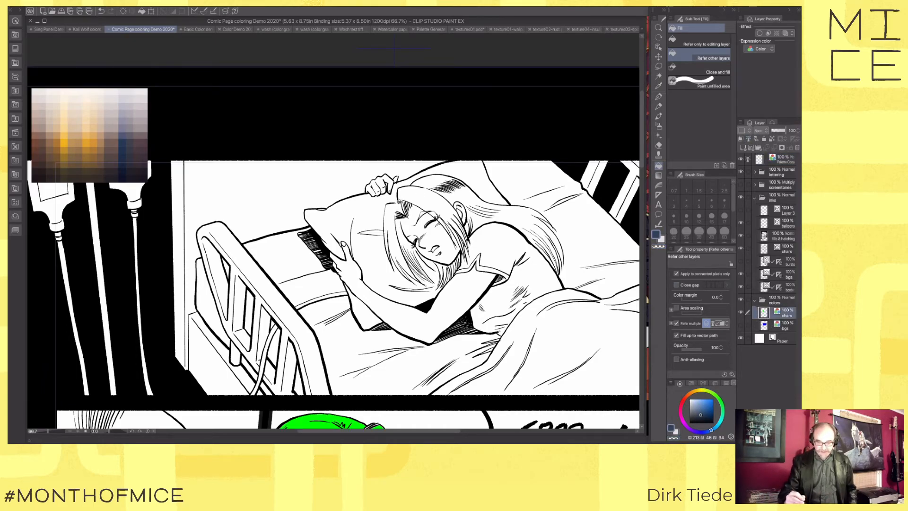
Step: Try filling the sleeping girl's hair with dark blue, both directly and after bridging the outline's gap with a short pen stroke, and undo everything
click(397, 208)
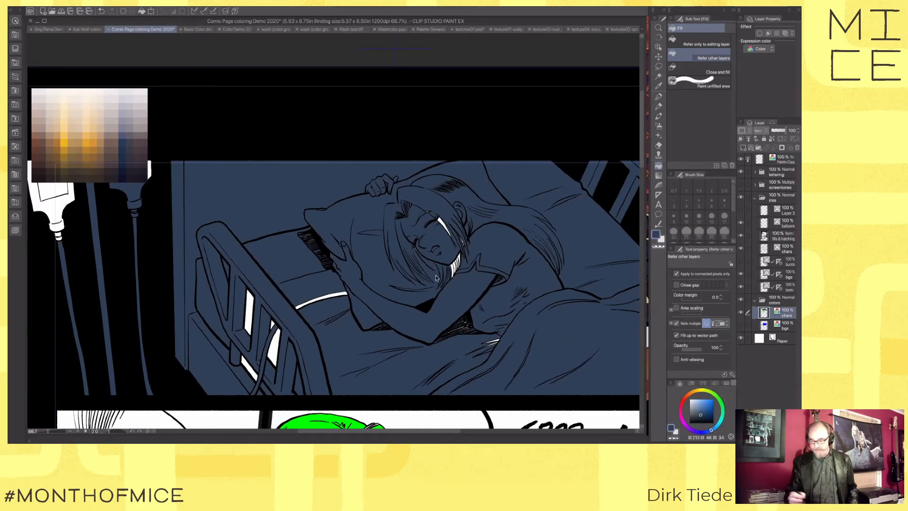
key(ctrl+z)
key(p)
mouse_move(388, 205)
mouse_down()
mouse_move(403, 203)
mouse_move(385, 230)
mouse_move(388, 210)
mouse_up()
key(g)
click(397, 211)
key(ctrl+z)
key(ctrl+z)
key(ctrl+z)
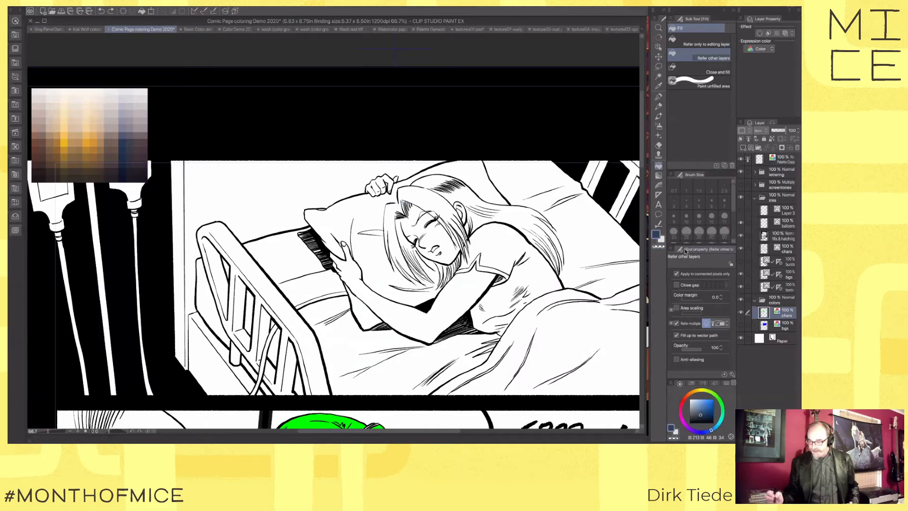
Step: Turn on Close gap for the Refer other layers Fill tool and test it with one dark blue fill on the hair, undoing that fill
click(691, 285)
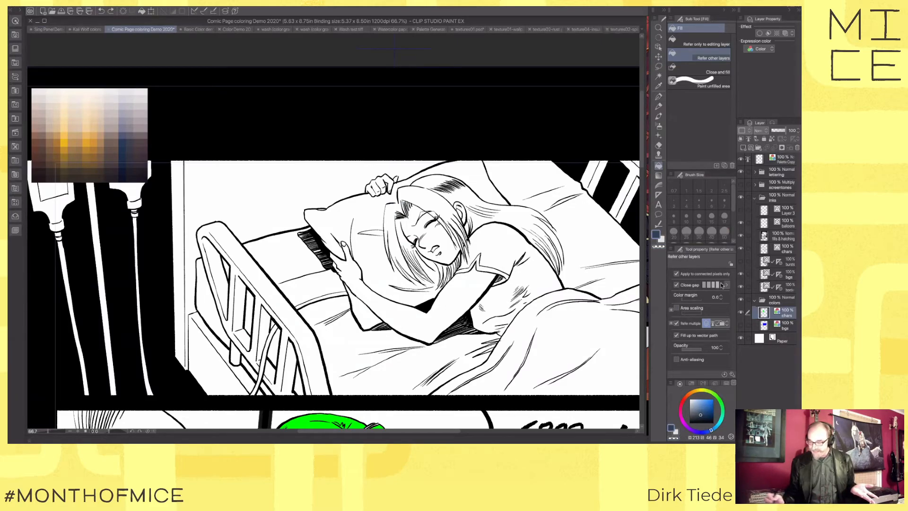
click(407, 197)
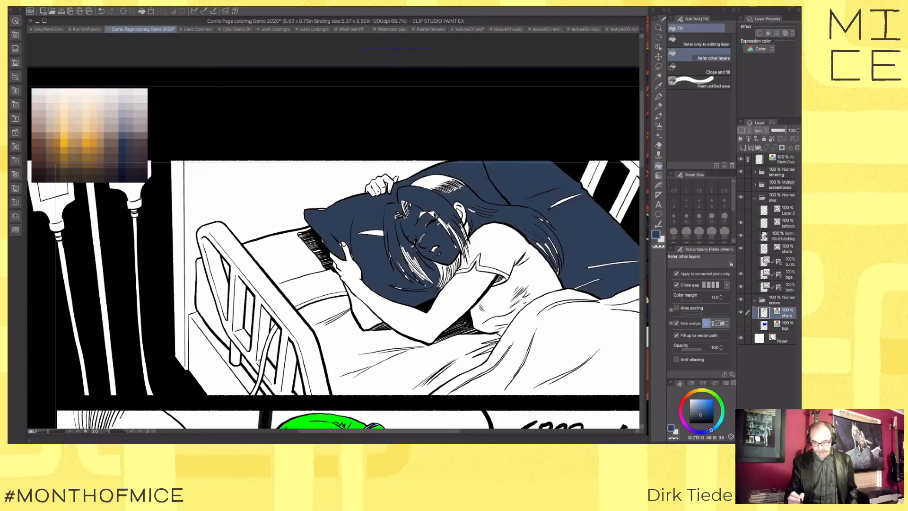
key(ctrl+z)
Step: Try filling the sections of the sleeping girl's hair with dark blue using Close gap, and undo all the fills
click(394, 207)
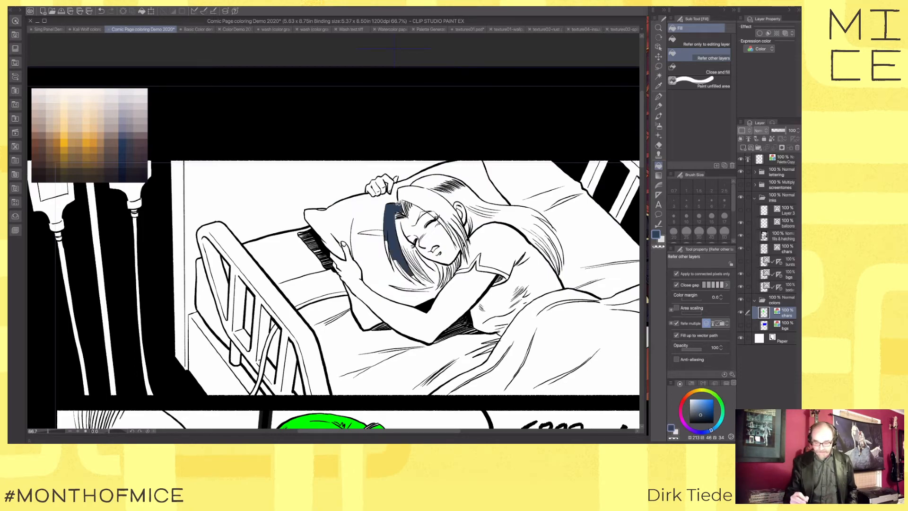
click(419, 207)
key(ctrl+z)
click(422, 191)
click(435, 182)
click(472, 191)
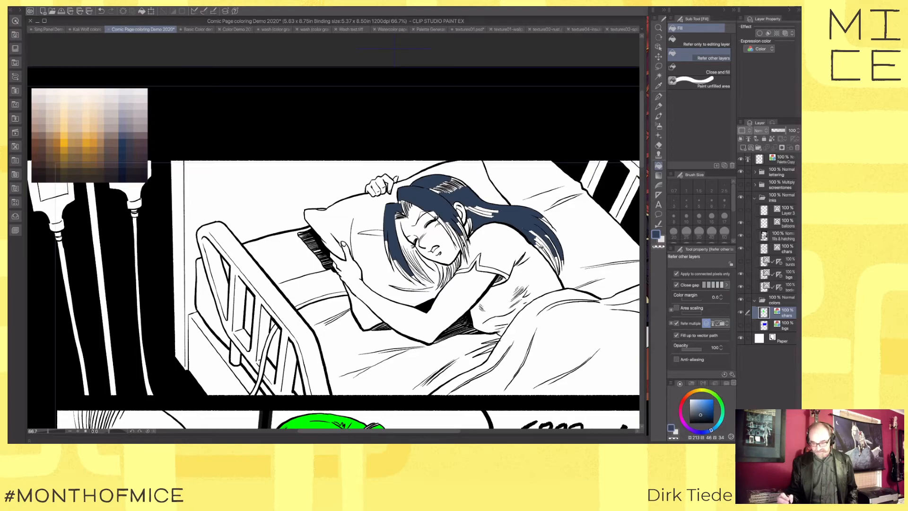
click(550, 243)
key(ctrl+z)
key(ctrl+z)
key(ctrl+z)
key(ctrl+z)
key(ctrl+z)
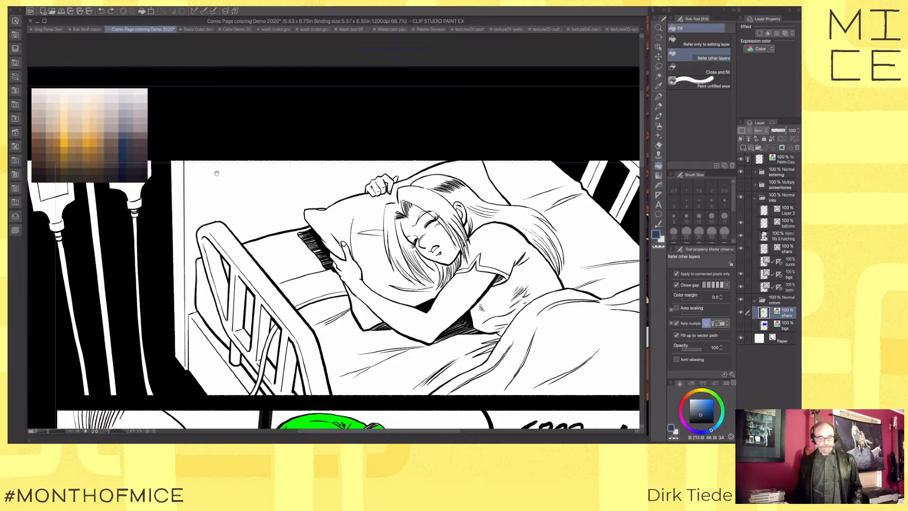
drag(215, 172, 124, 155)
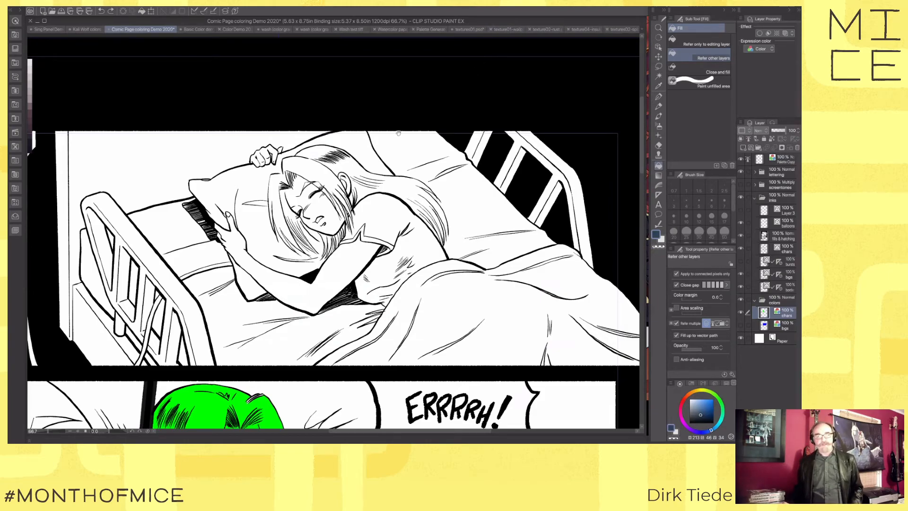
drag(384, 158, 440, 158)
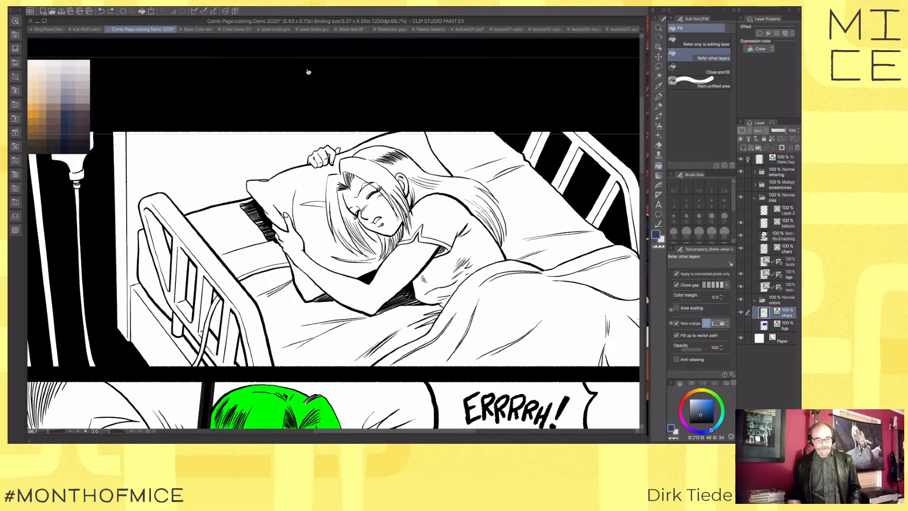
Step: Switch to the image viewer and examine the blue hospital corridor coloring on PS-Vol2-page-6.jpg up close
key(super+Tab)
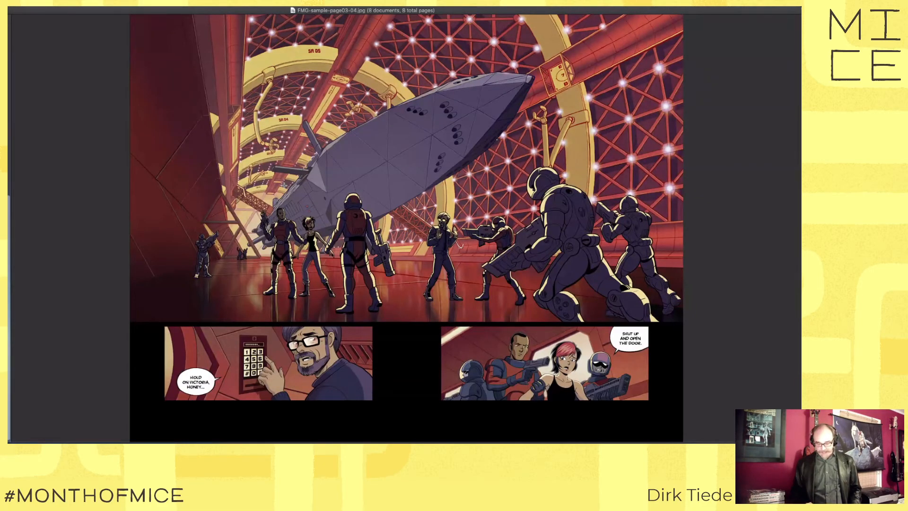
key(Down)
key(Down)
key(Up)
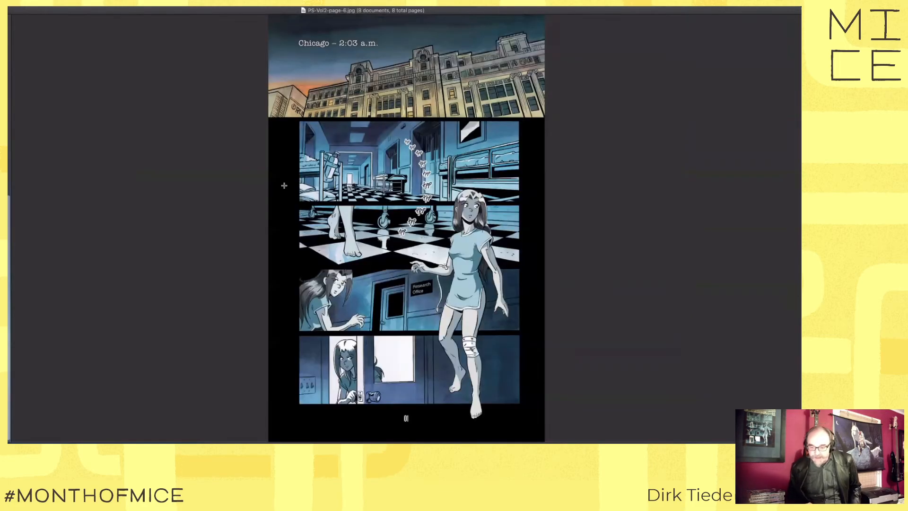
scroll(389, 191, up, 5)
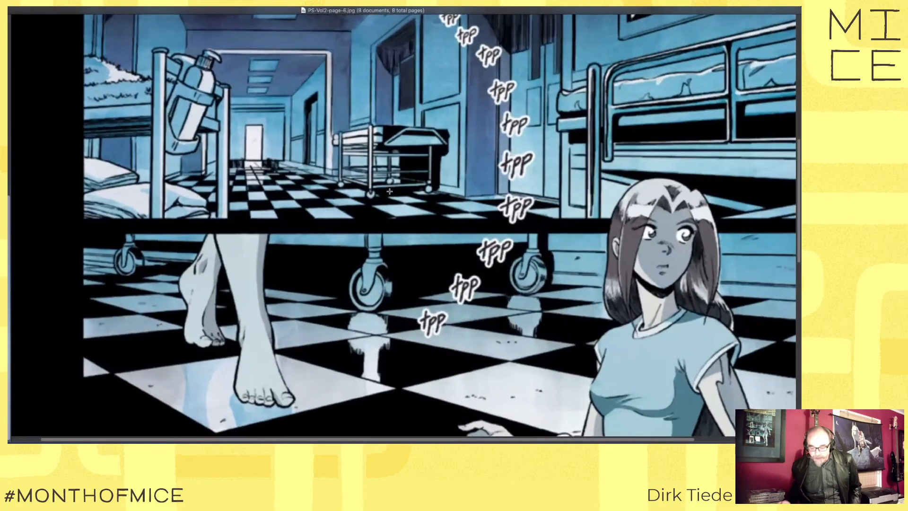
scroll(389, 191, down, 5)
Step: Bring up the PS-Vol1-page-23.jpg spread and examine the coloring of its interrogation and hallway panels up close
key(Down)
key(Up)
key(Up)
key(Down)
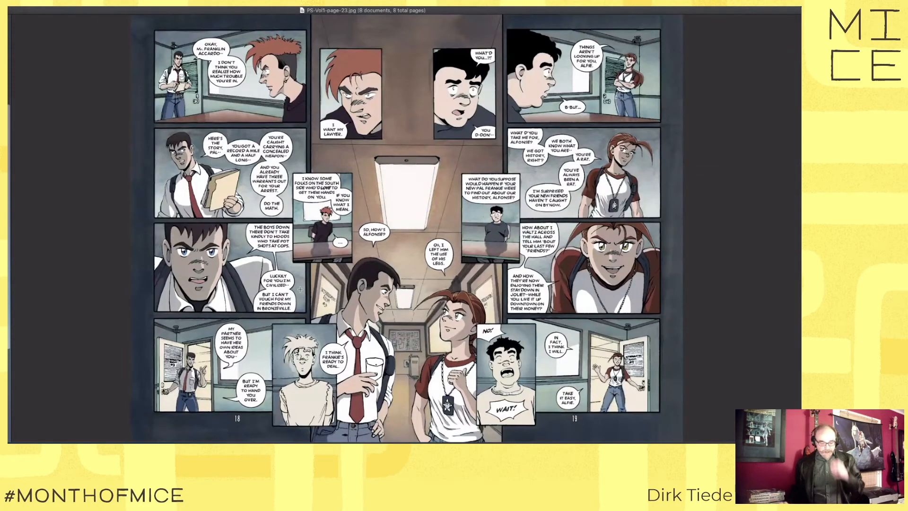
scroll(231, 283, up, 5)
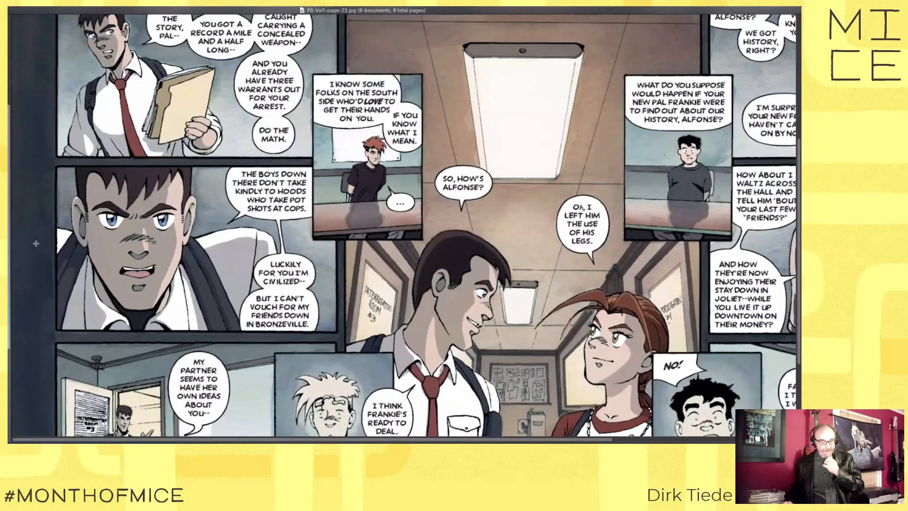
scroll(282, 235, down, 5)
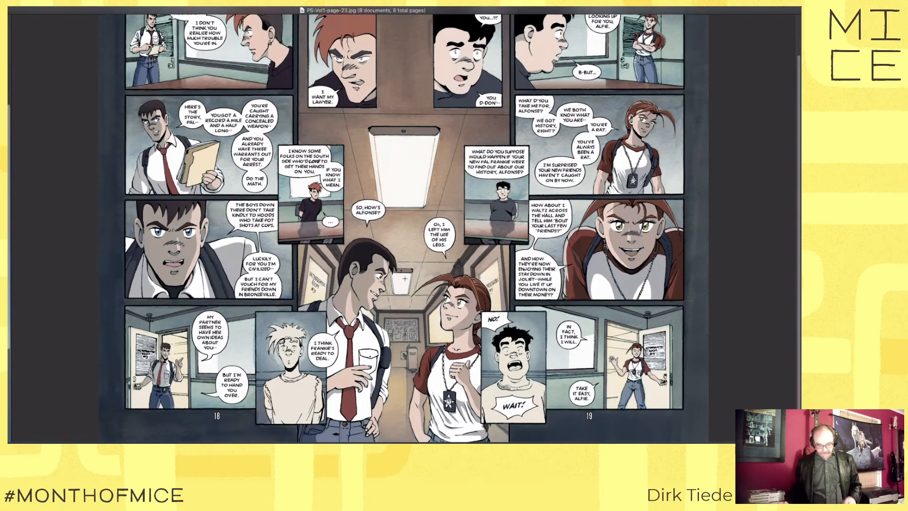
Step: Return to the Comic Page coloring Demo 2020 document in Clip Studio Paint and look over the sleeping girl panel
key(super+Tab)
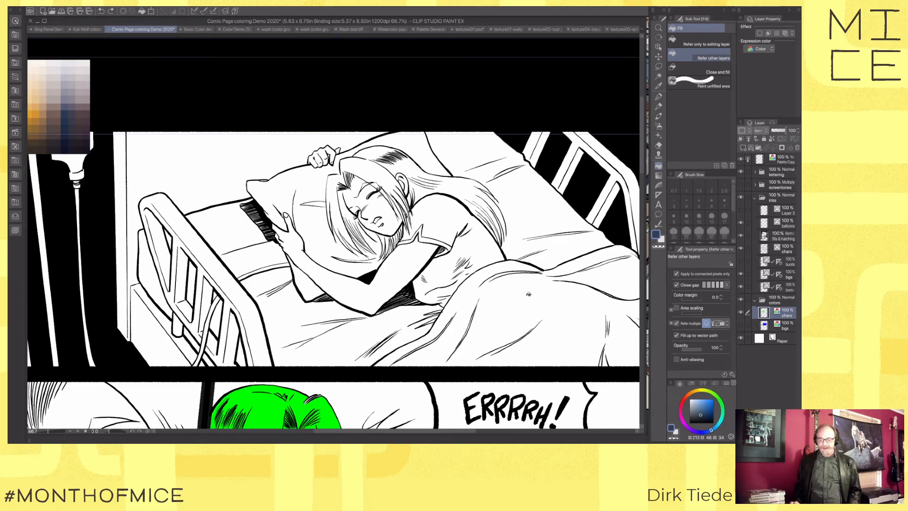
drag(491, 295, 583, 301)
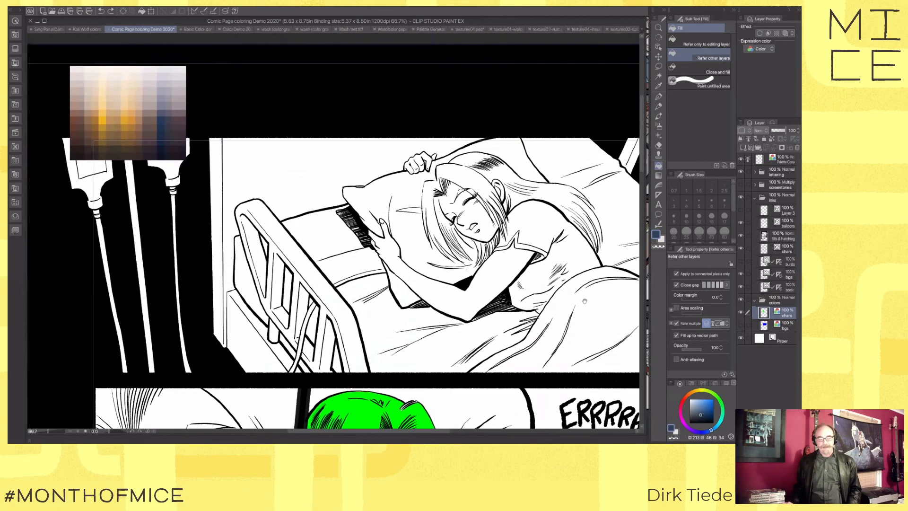
drag(527, 289, 517, 282)
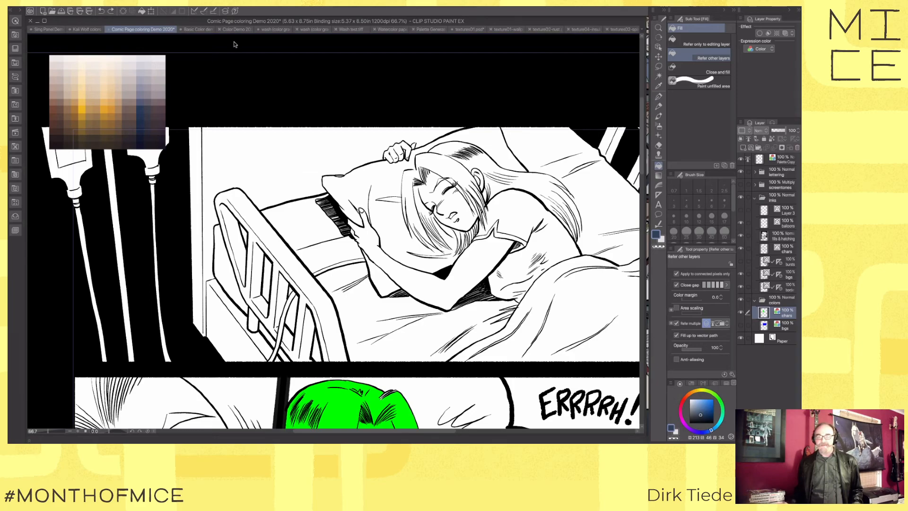
Step: Switch back to the image viewer showing the PS-Vol1-page-23.jpg spread
key(super+Tab)
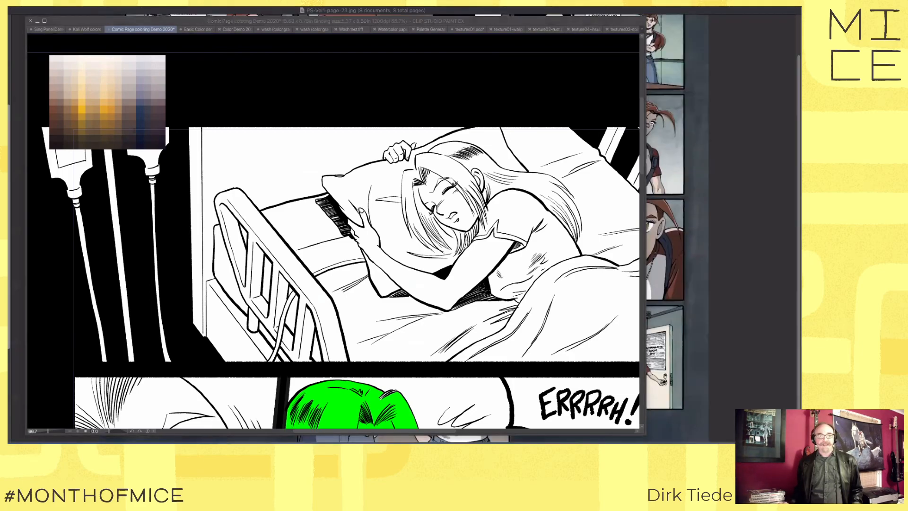